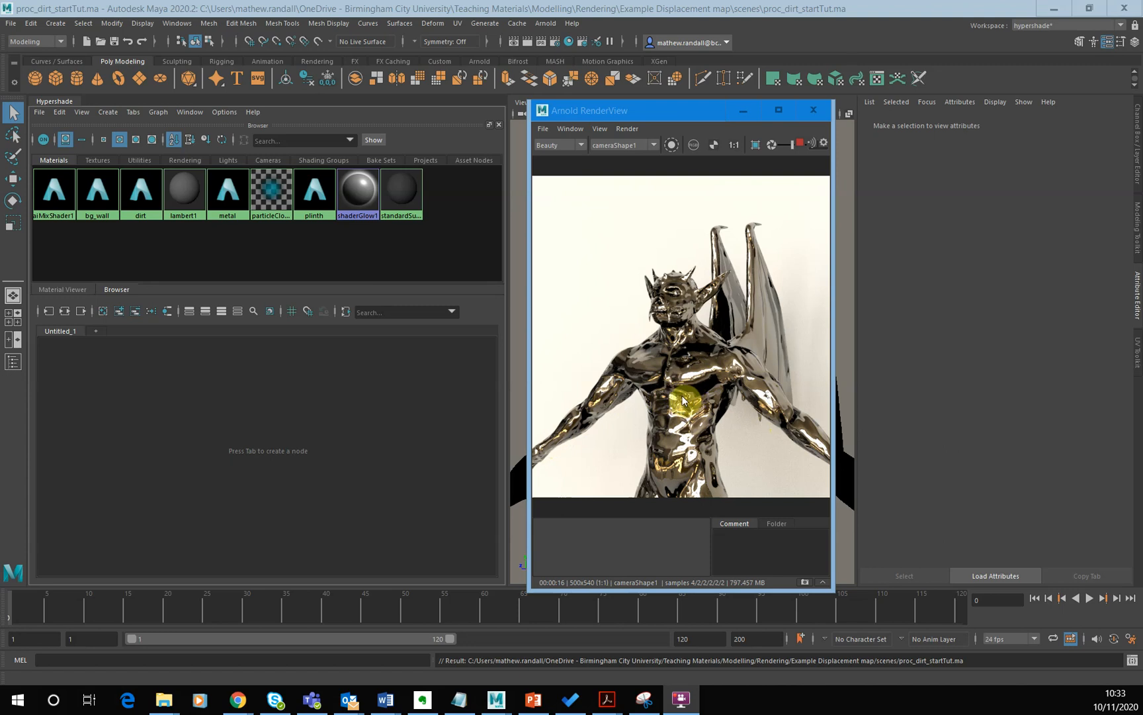
- Graph the input and output connections of the dirt and metal materials
left_click(141, 209)
left_click(270, 205)
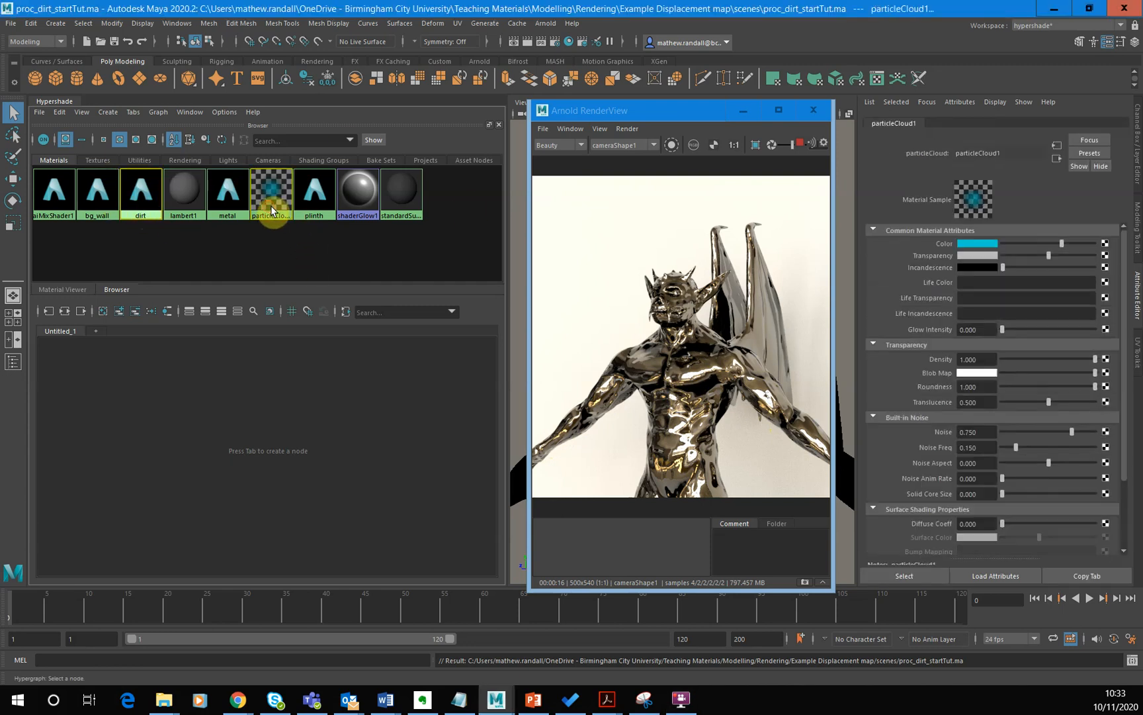
left_click(230, 184)
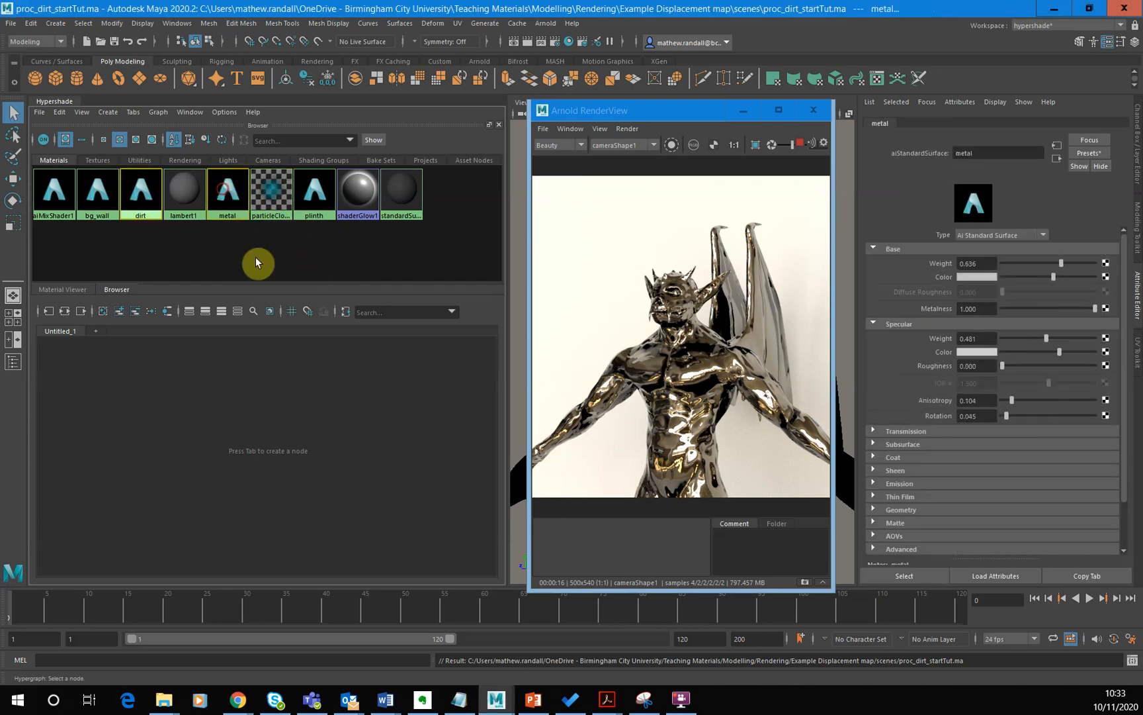
left_click(160, 111)
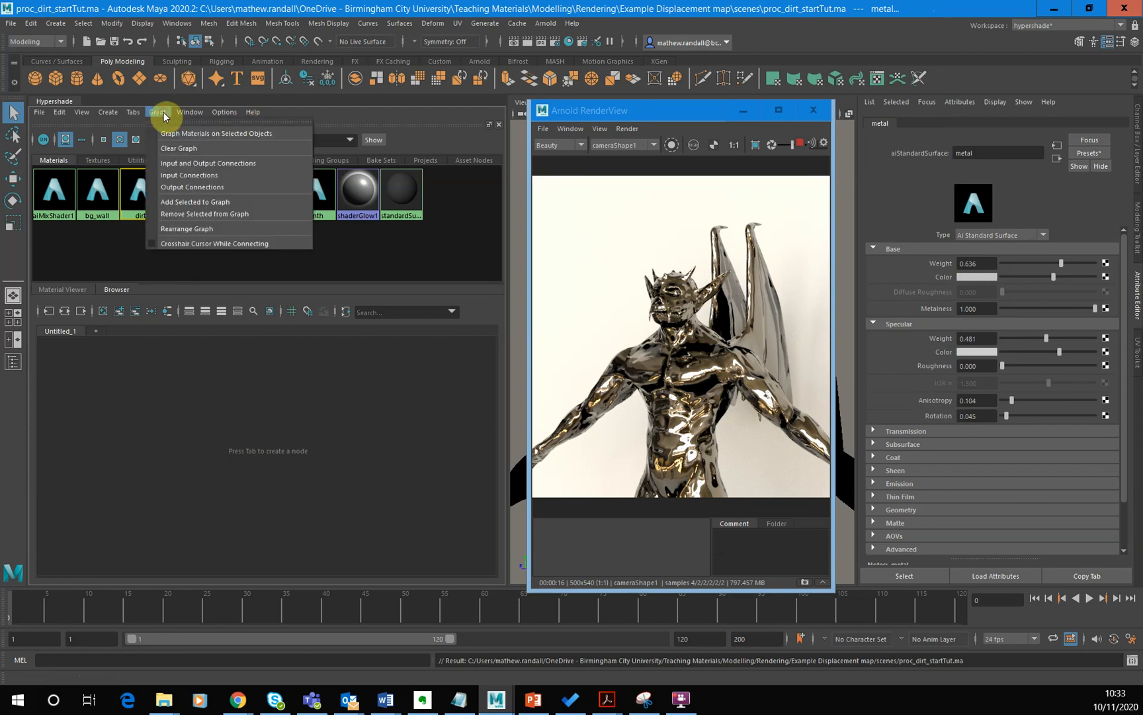
left_click(198, 165)
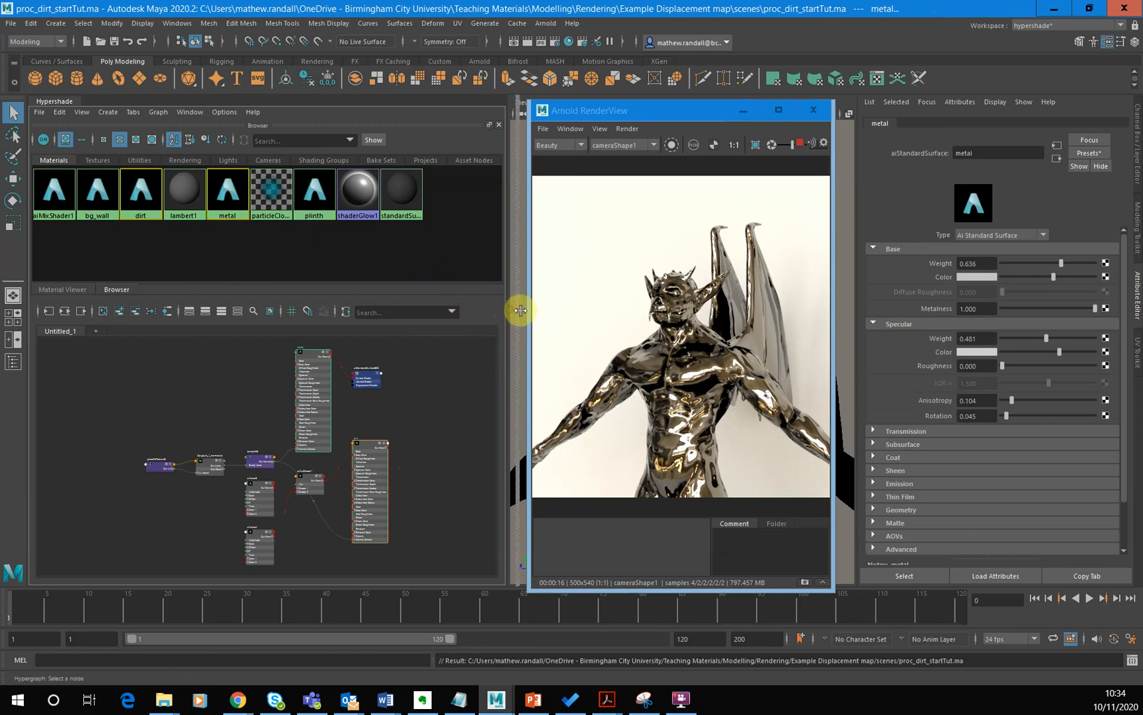
- Enlarge the Hypershade and its node graph area, and move the Arnold render window aside to make room
left_click_drag(520, 310, 531, 304)
left_click_drag(676, 113, 692, 114)
left_click_drag(521, 290, 541, 291)
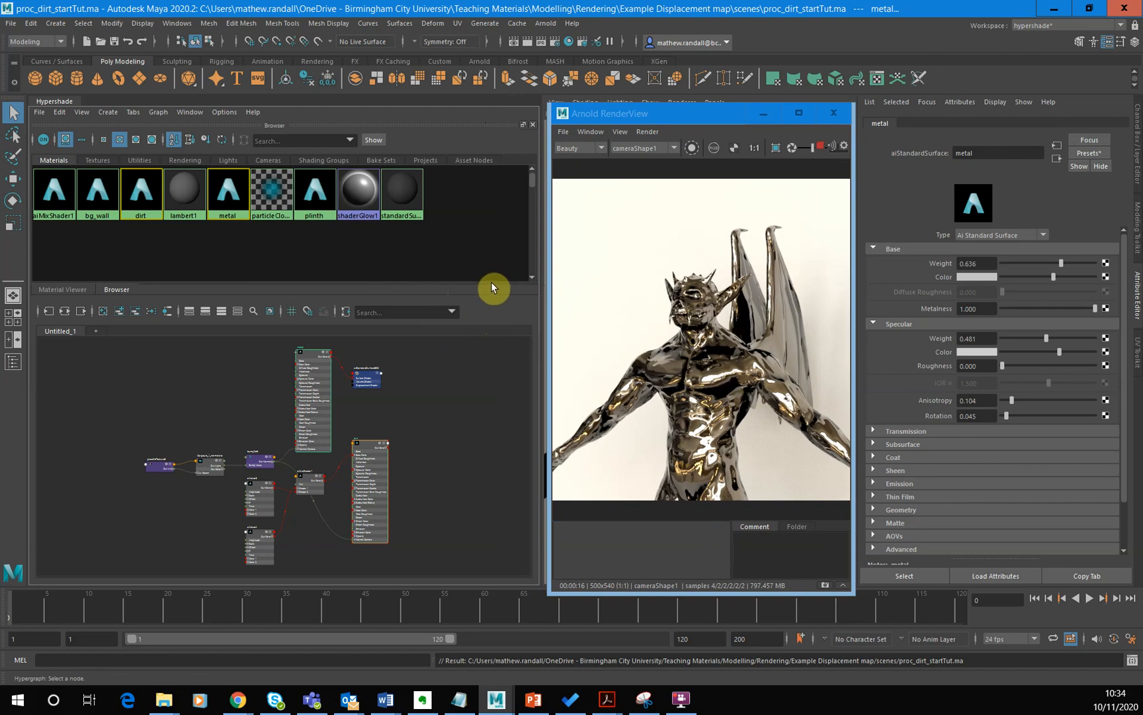
left_click_drag(408, 297, 414, 251)
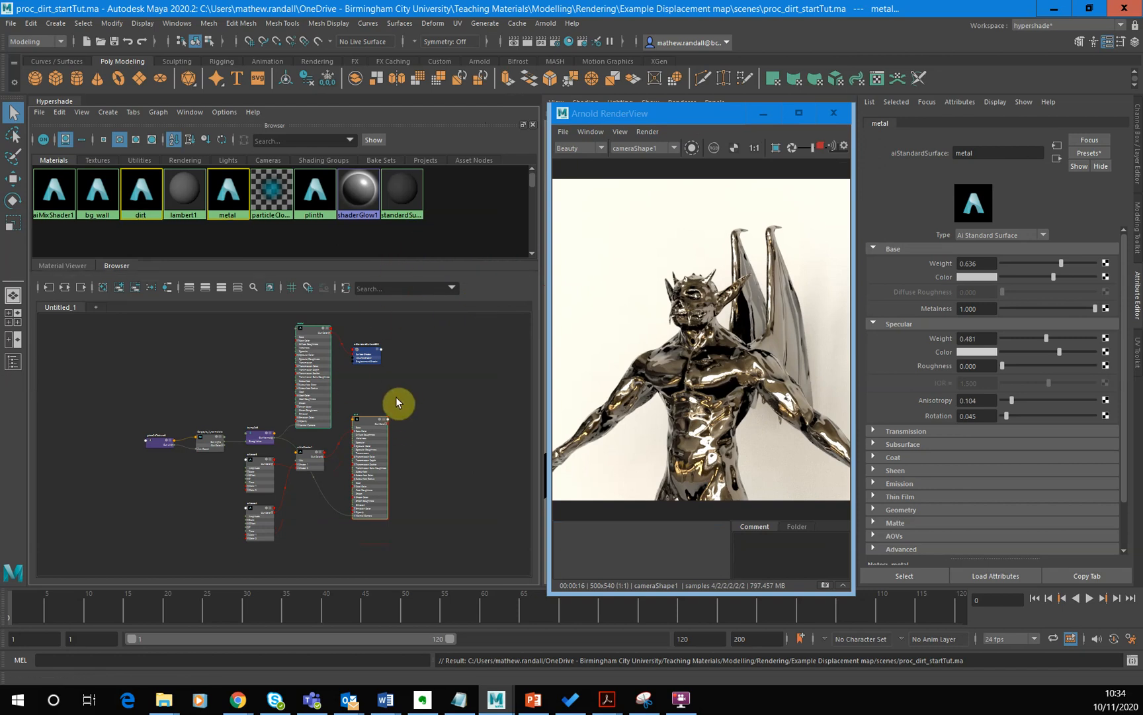
- Switch the metal node's display to show only its connected attributes
scroll(423, 403, "up", 5)
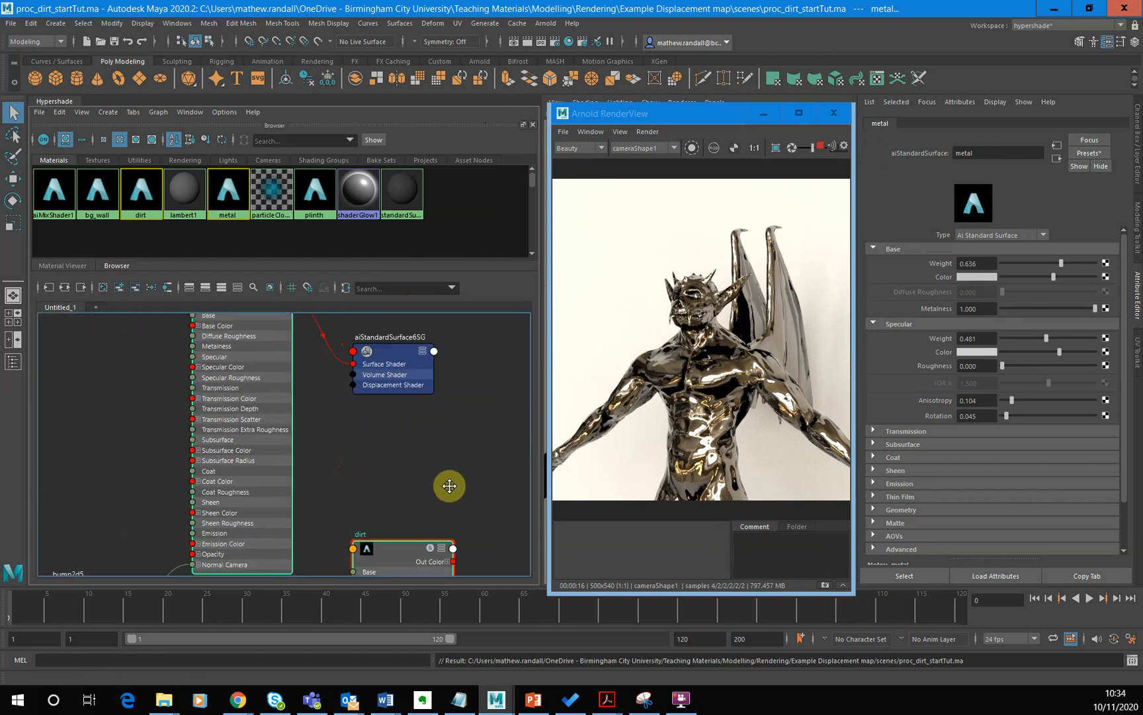
middle_click_drag(461, 487, 427, 490)
left_click(326, 332)
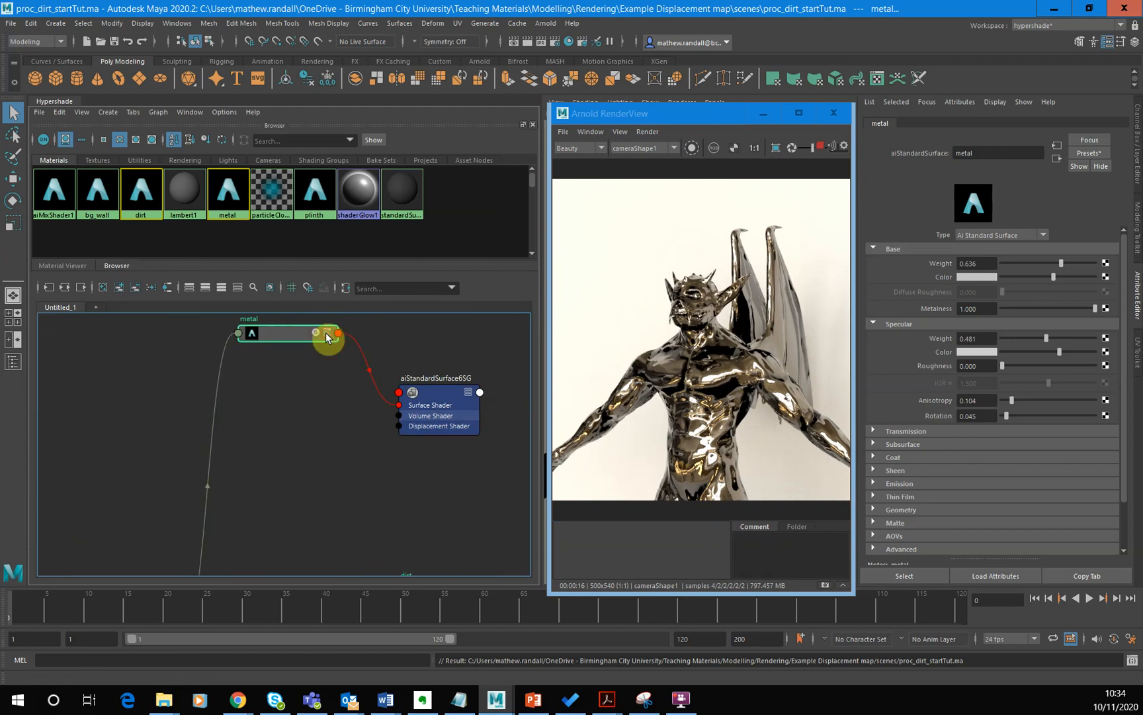
middle_click_drag(357, 410, 328, 438, "alt")
scroll(327, 436, "down", 3)
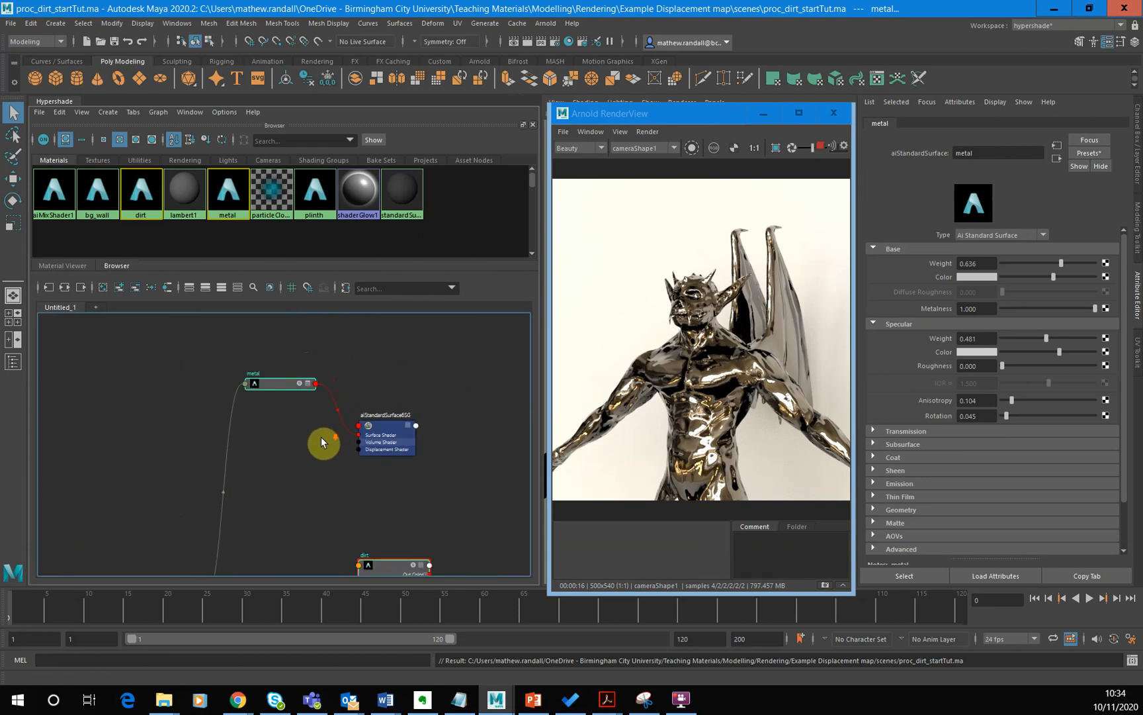
left_click(307, 384)
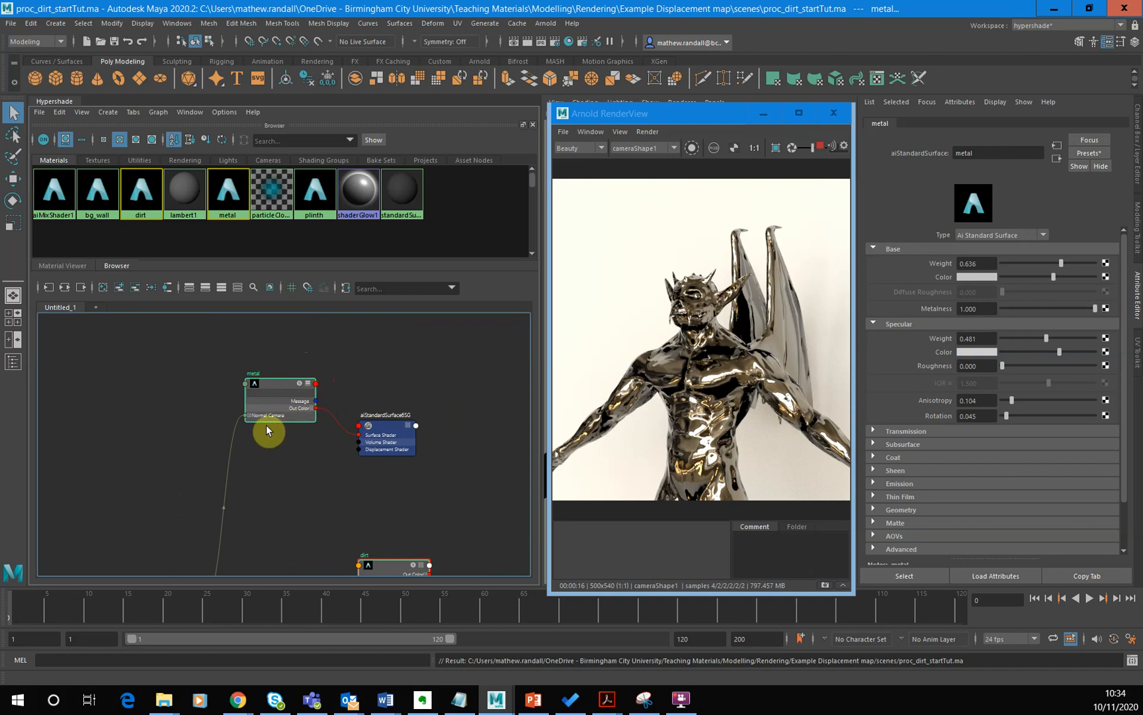
middle_click_drag(293, 461, 274, 415, "alt")
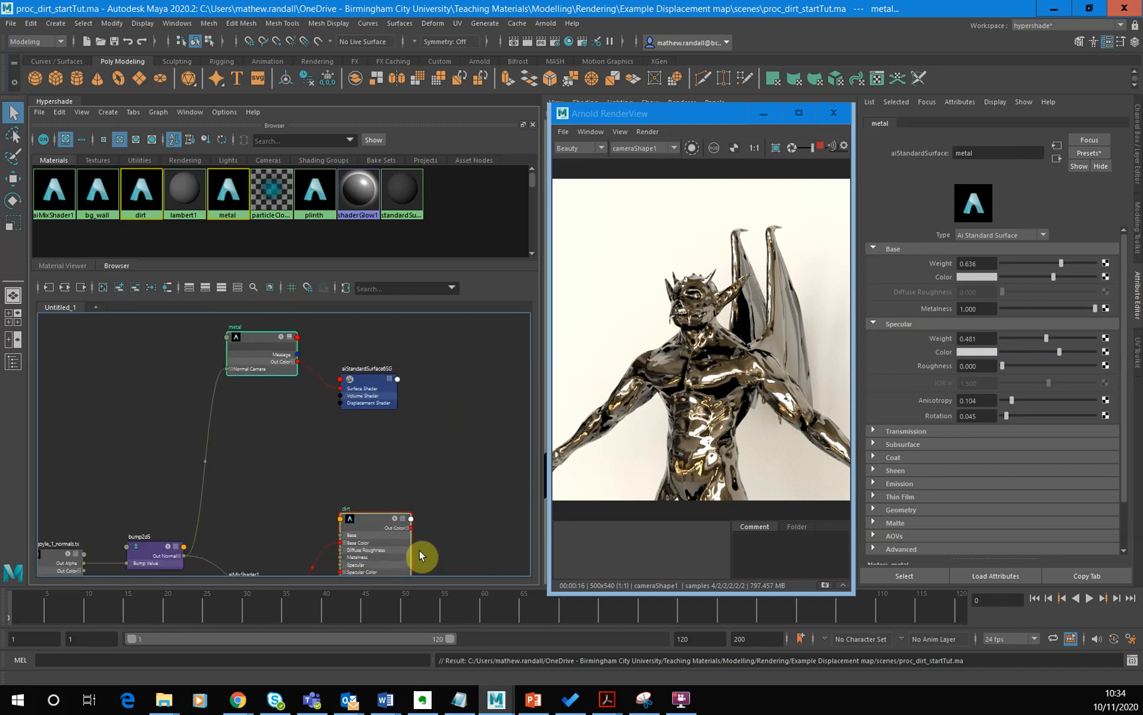
- Show only connected attributes on the dirt node, and arrange it below the metal node beside the shading group
left_click(403, 520)
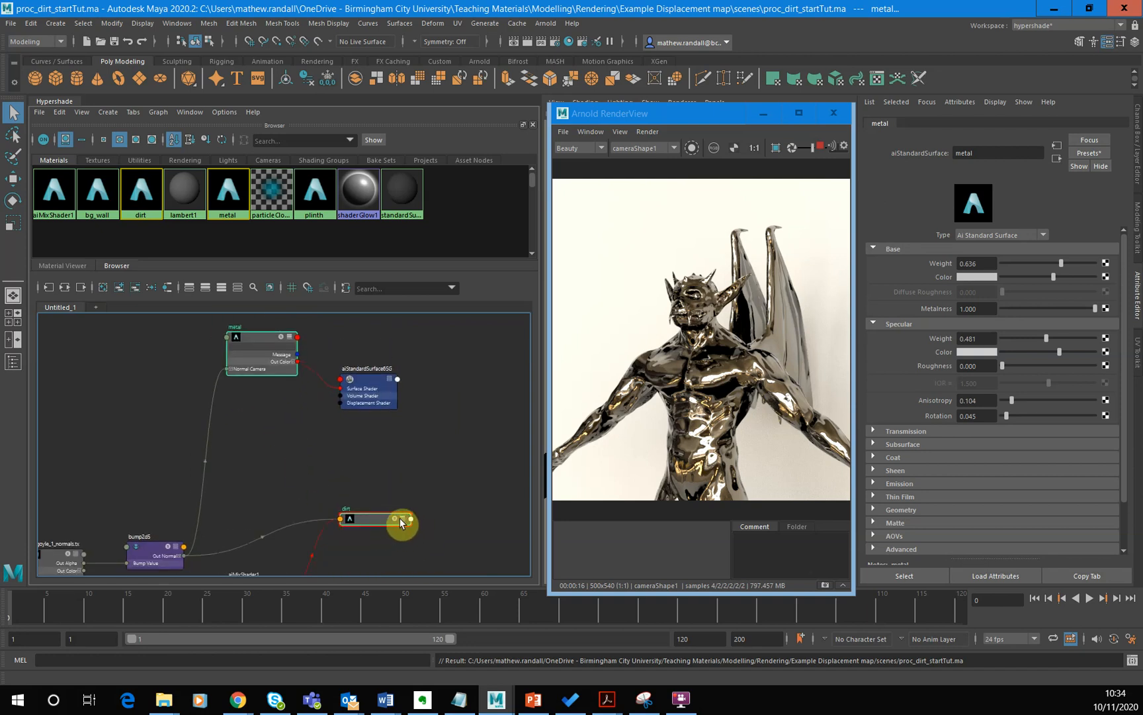
left_click(402, 517)
left_click_drag(367, 519, 289, 418)
left_click(403, 439)
left_click_drag(365, 383, 382, 342)
left_click_drag(284, 330, 291, 347)
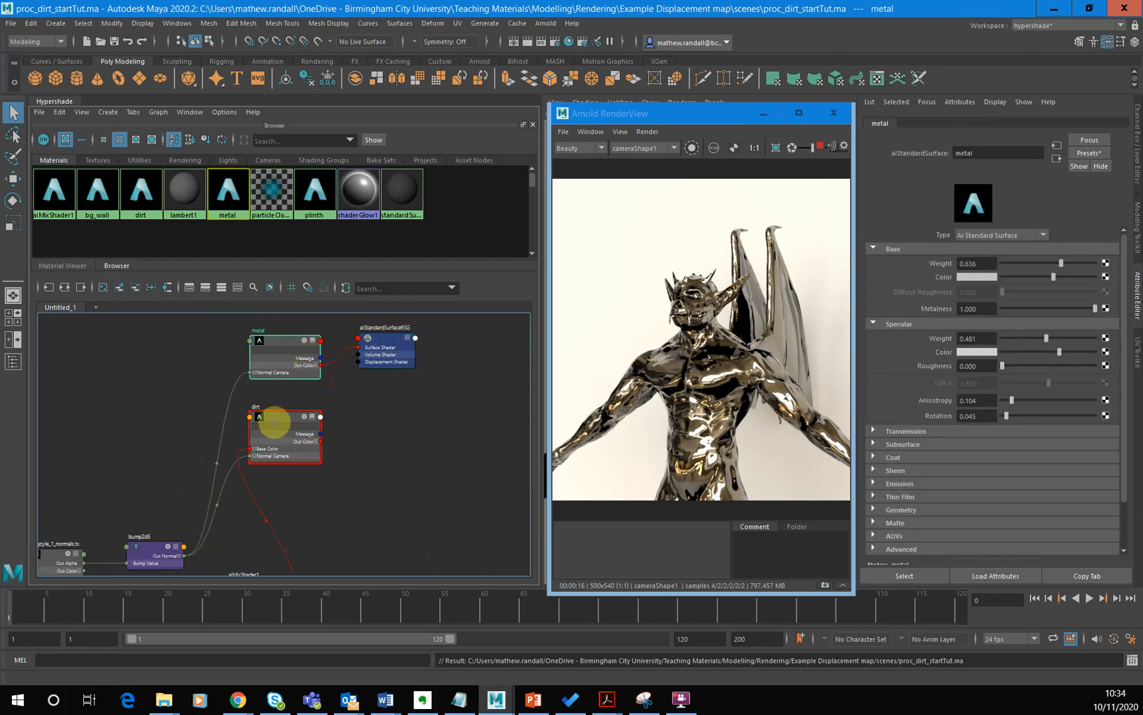
- Move the place2dTexture6, Gargoyle_1_normals and bump2d5 nodes together up beside the metal and dirt nodes
scroll(409, 446, "down", 6)
scroll(398, 444, "up", 3)
scroll(398, 437, "up", 4)
scroll(391, 433, "down", 2)
middle_click_drag(391, 432, 428, 471, "alt")
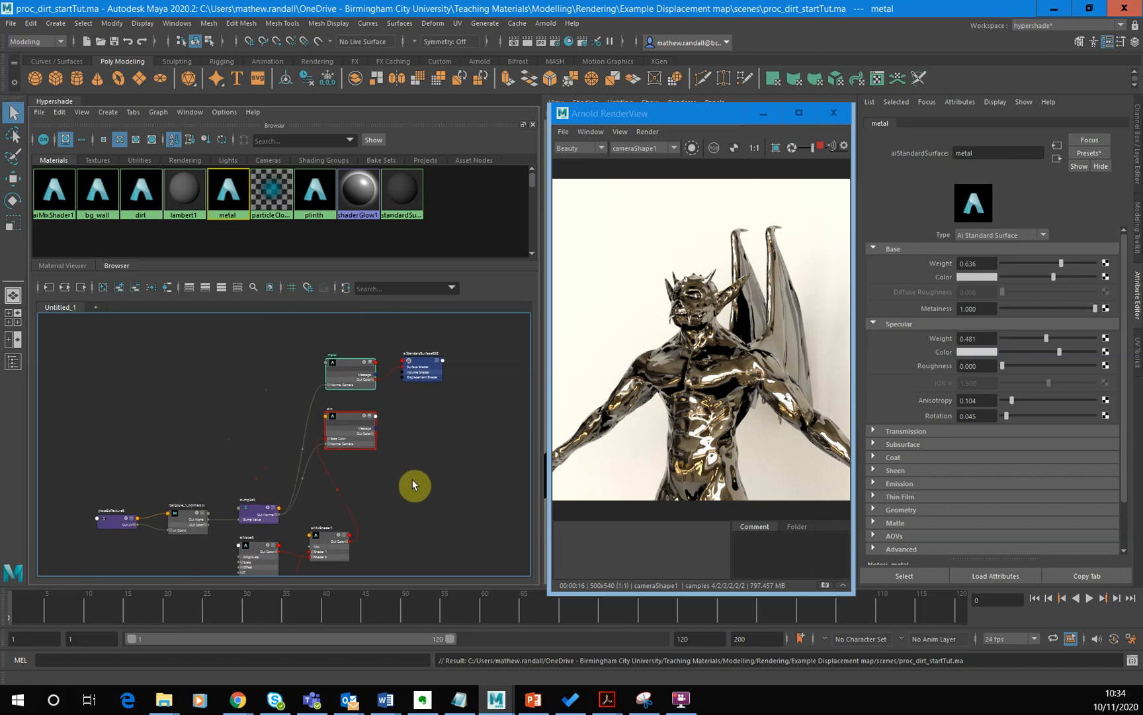
left_click_drag(80, 488, 260, 428)
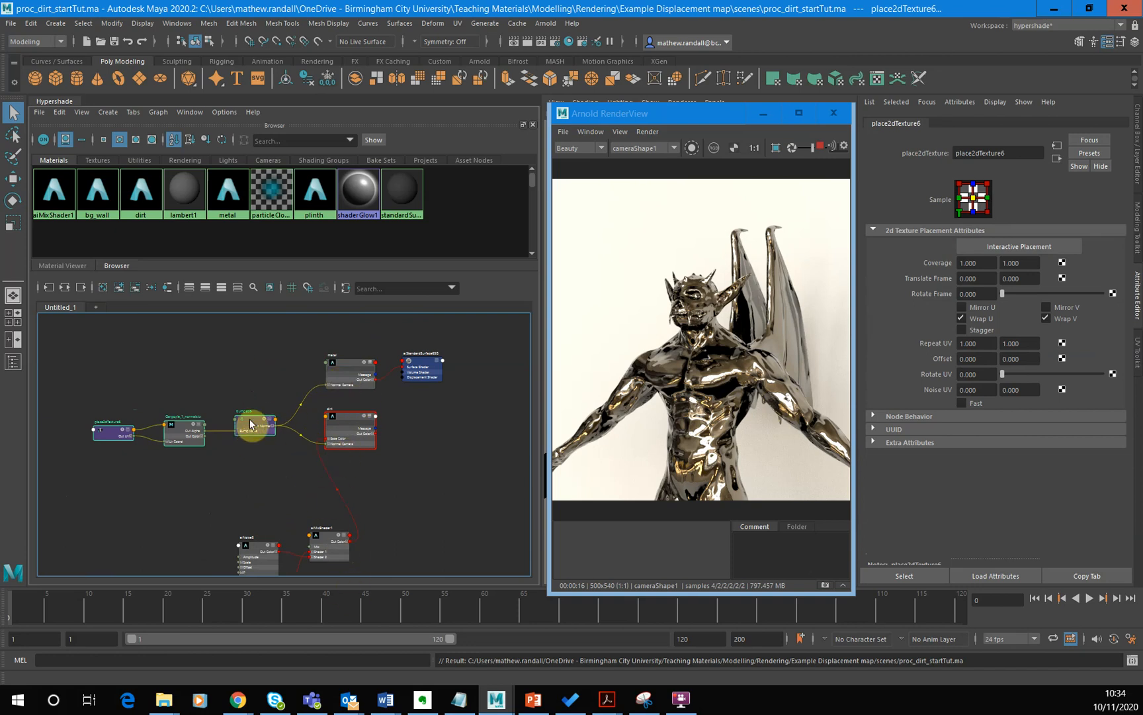
left_click_drag(250, 422, 252, 393)
- Reposition aiMixShader1 next to the dirt node, and place the two aiNoise nodes beneath the bump texture chain
left_click_drag(323, 546, 311, 529)
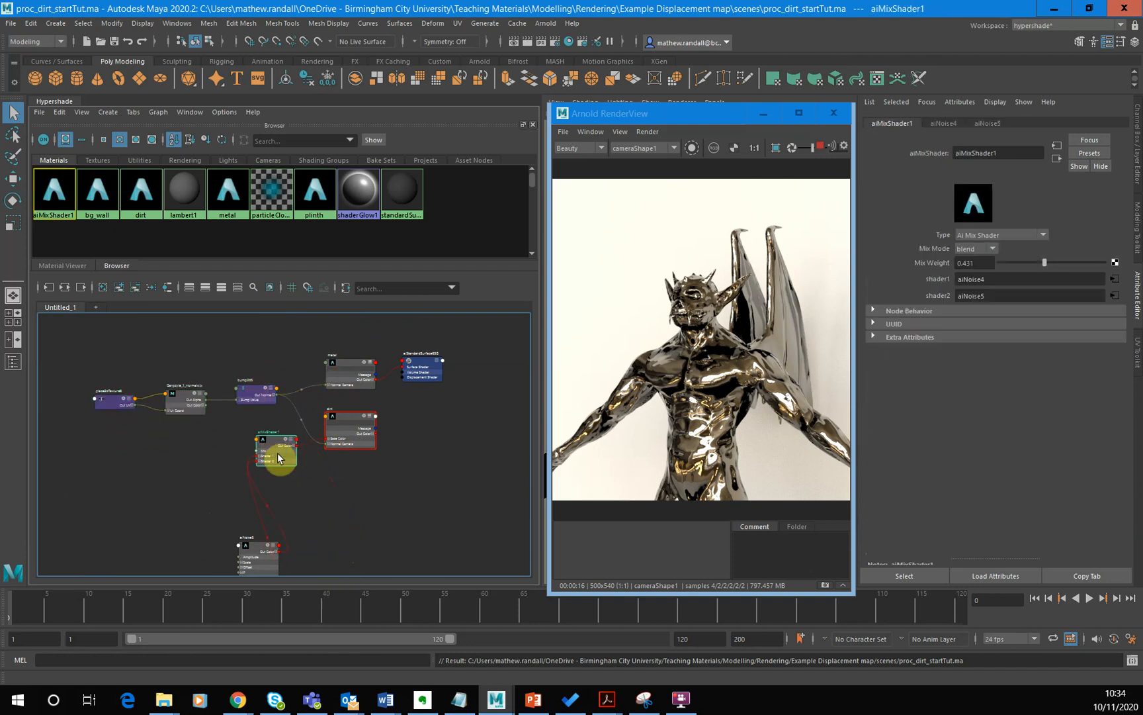
middle_click_drag(334, 524, 321, 447, "alt")
left_click_drag(176, 442, 276, 583)
left_click_drag(225, 482, 135, 396)
- Connect the dirt node's Out Color to the Surface Shader input of aiStandardSurface6SG, replacing the metal connection
scroll(281, 410, "up", 3)
scroll(215, 466, "up", 2)
middle_click_drag(215, 468, 254, 497, "alt")
scroll(377, 491, "down", 2)
middle_click_drag(390, 493, 321, 535, "alt")
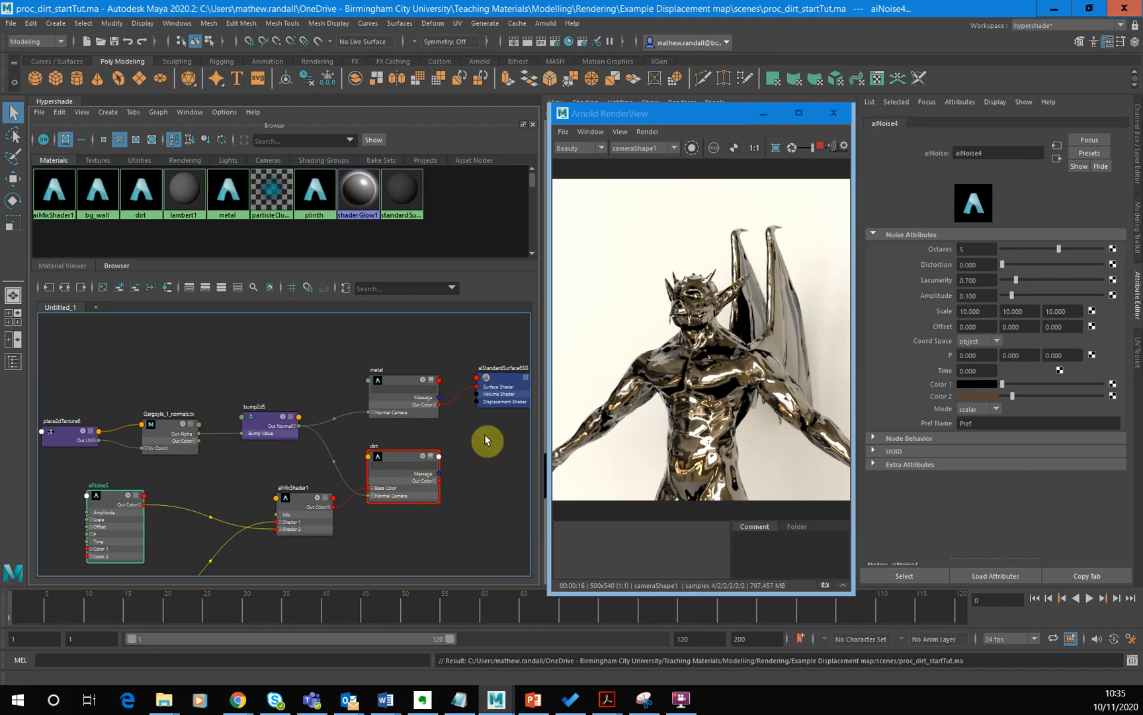
left_click(450, 405)
left_click_drag(449, 405, 440, 477)
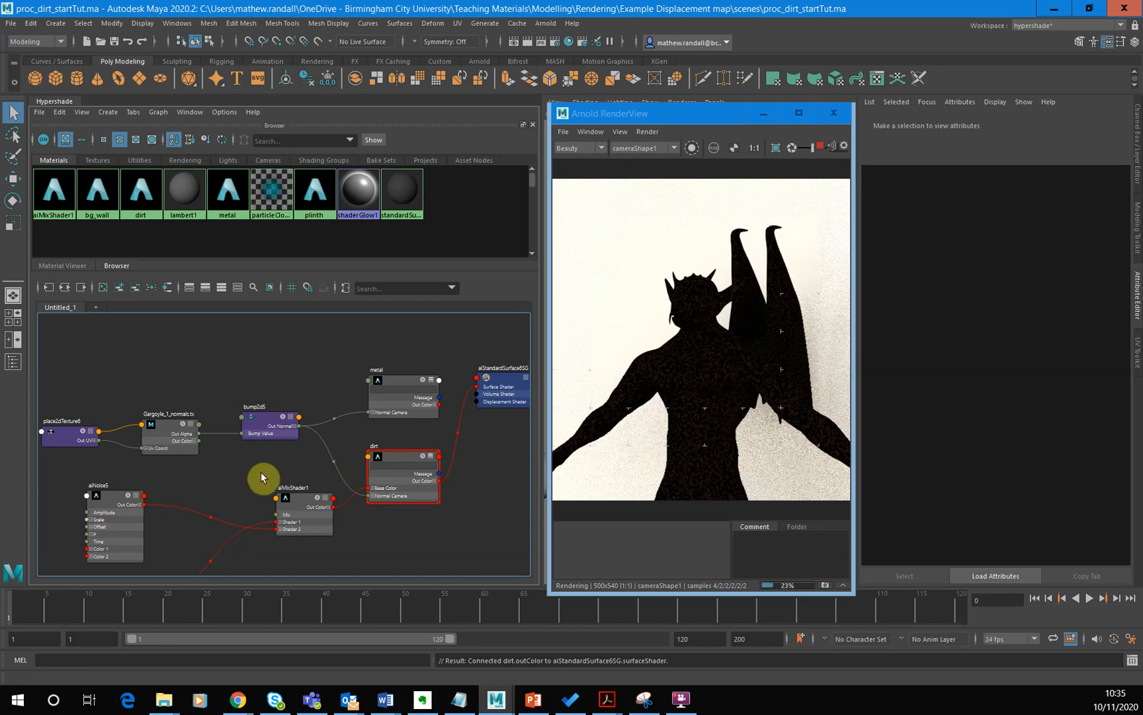
- Turn on isolated rendering of the selected node, and preview aiNoise5 and aiNoise4 on the model
left_click(114, 503)
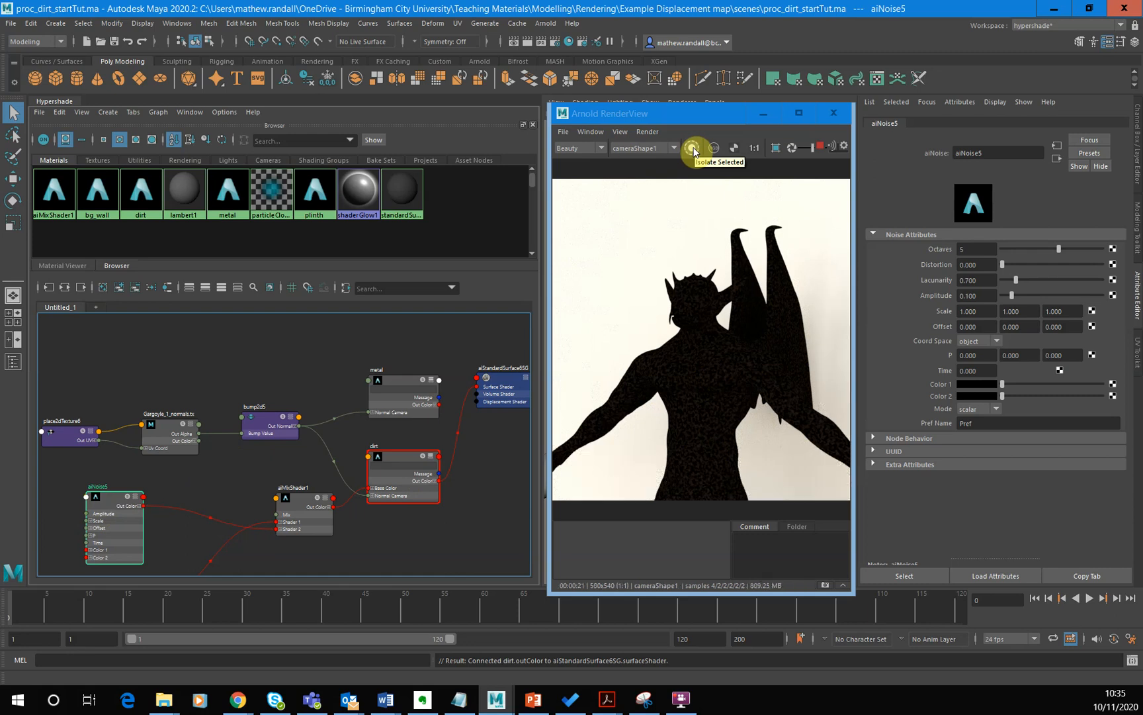
left_click(693, 150)
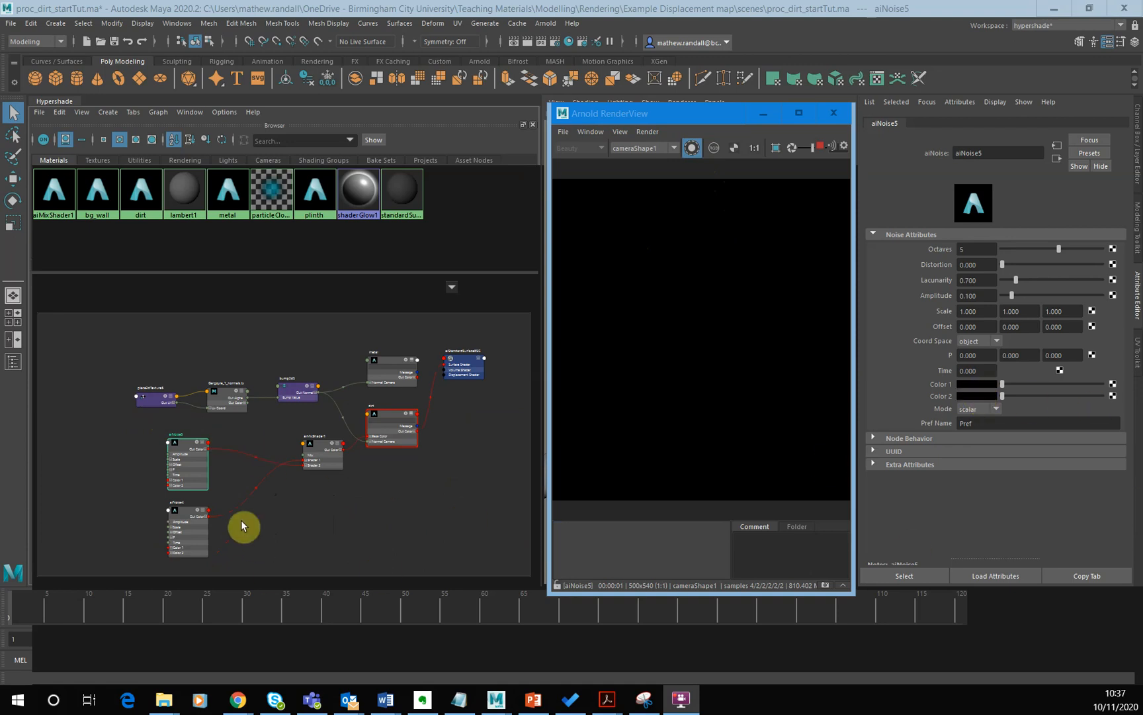
left_click(199, 531)
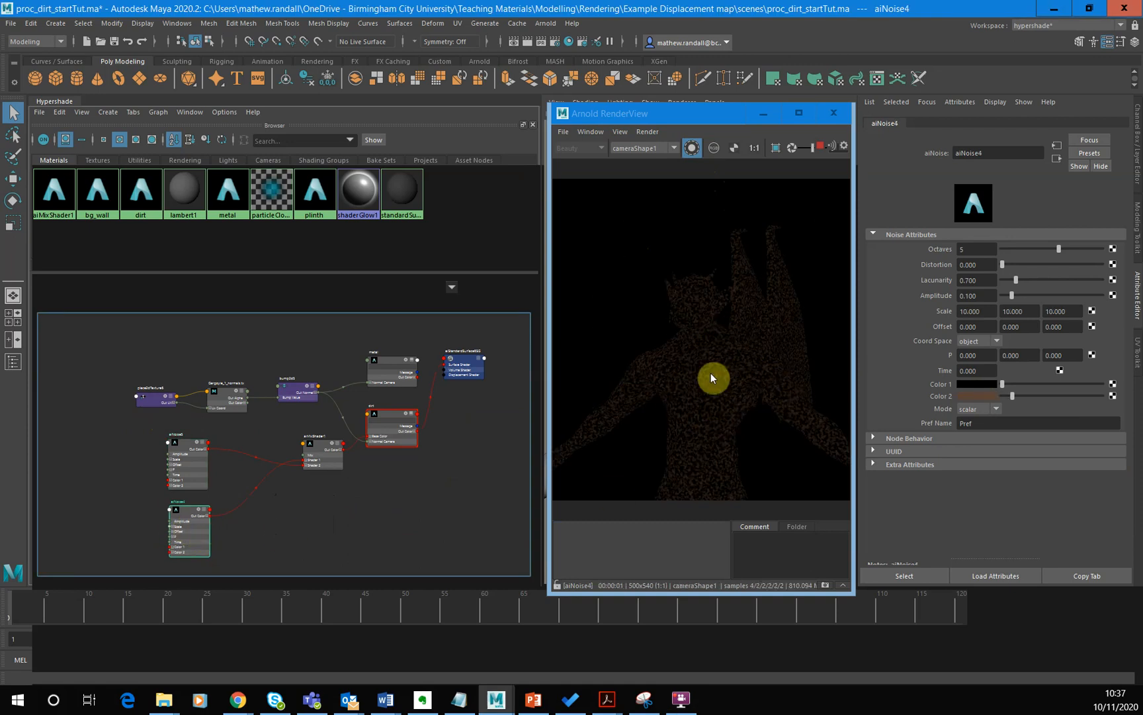
- Lighten Color 2 of aiNoise5 slightly to a very dark grey, and widen the Arnold render window
left_click(196, 472)
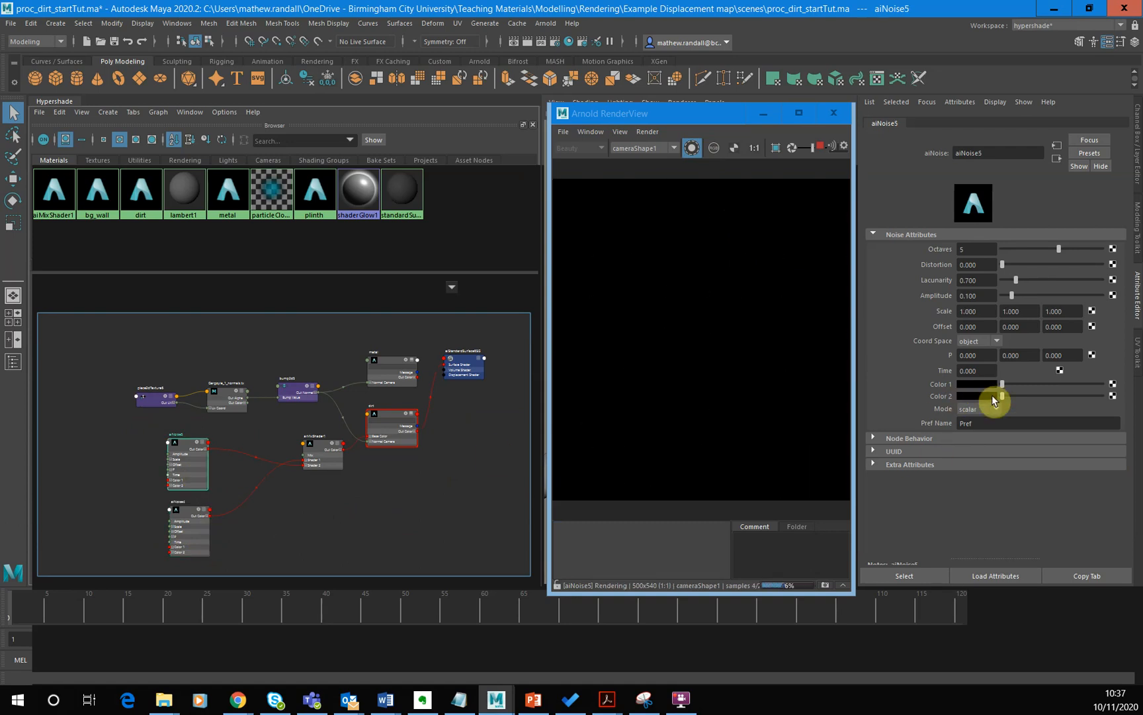
left_click_drag(1003, 397, 1005, 398)
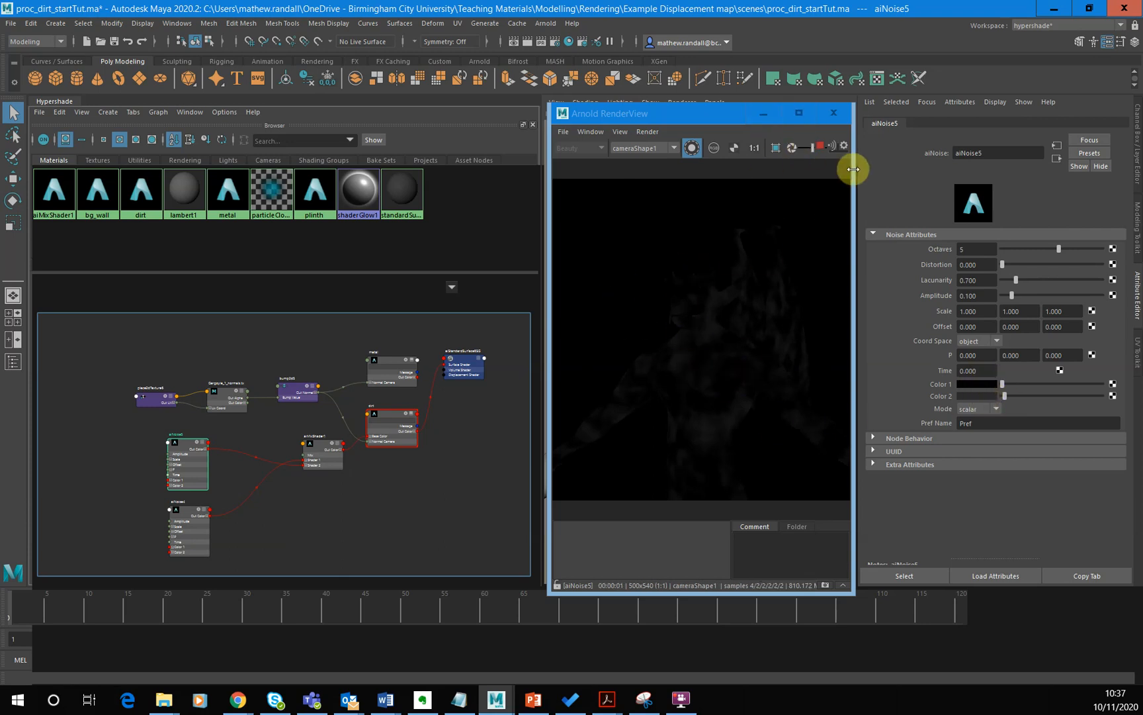
left_click_drag(853, 169, 898, 167)
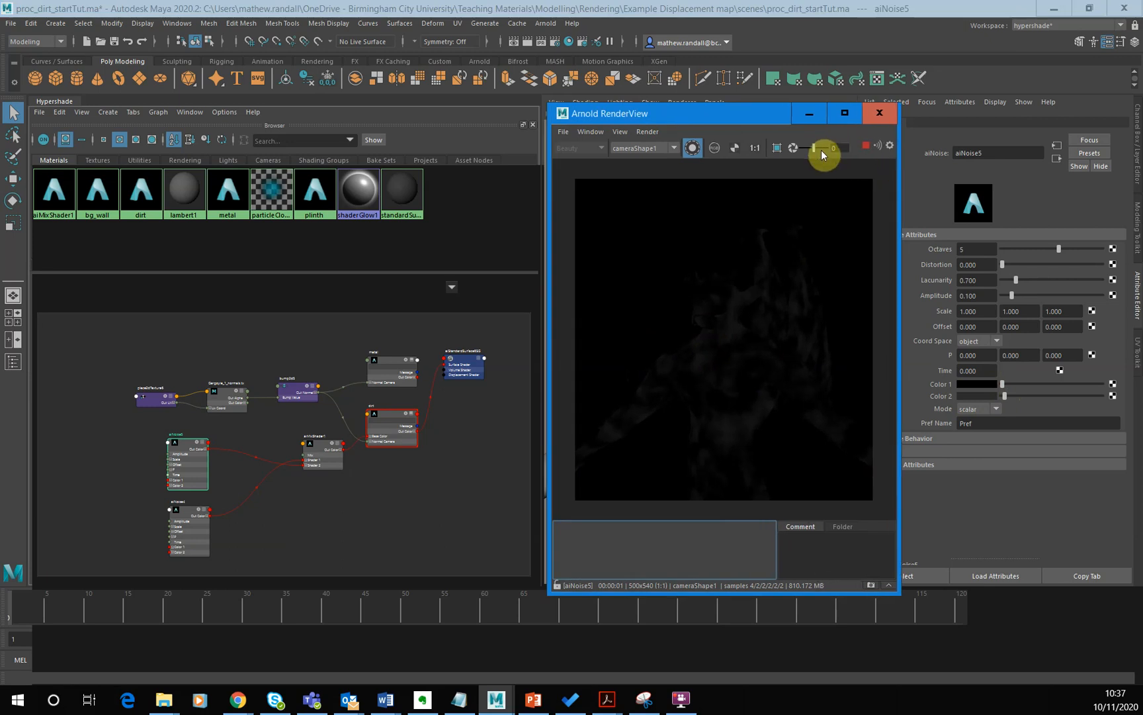
- Try render view exposures of 1.36 and 1 on the isolated aiNoise5, and return the exposure to 0
left_click_drag(817, 145, 817, 145)
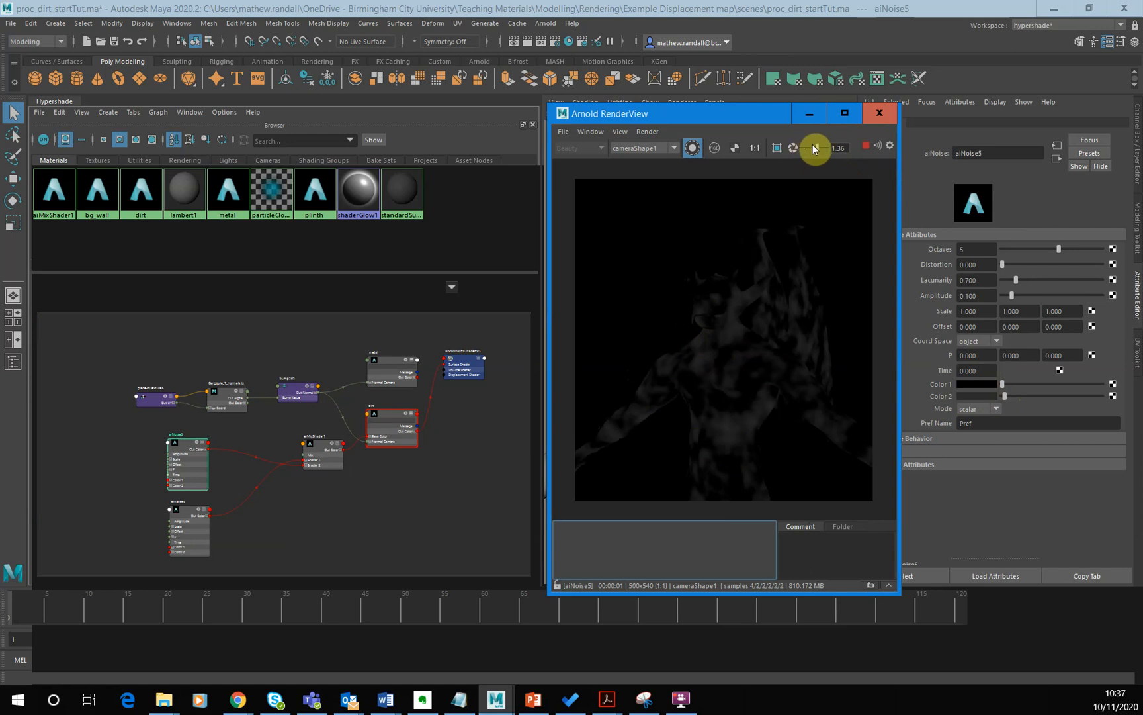
left_click(835, 147)
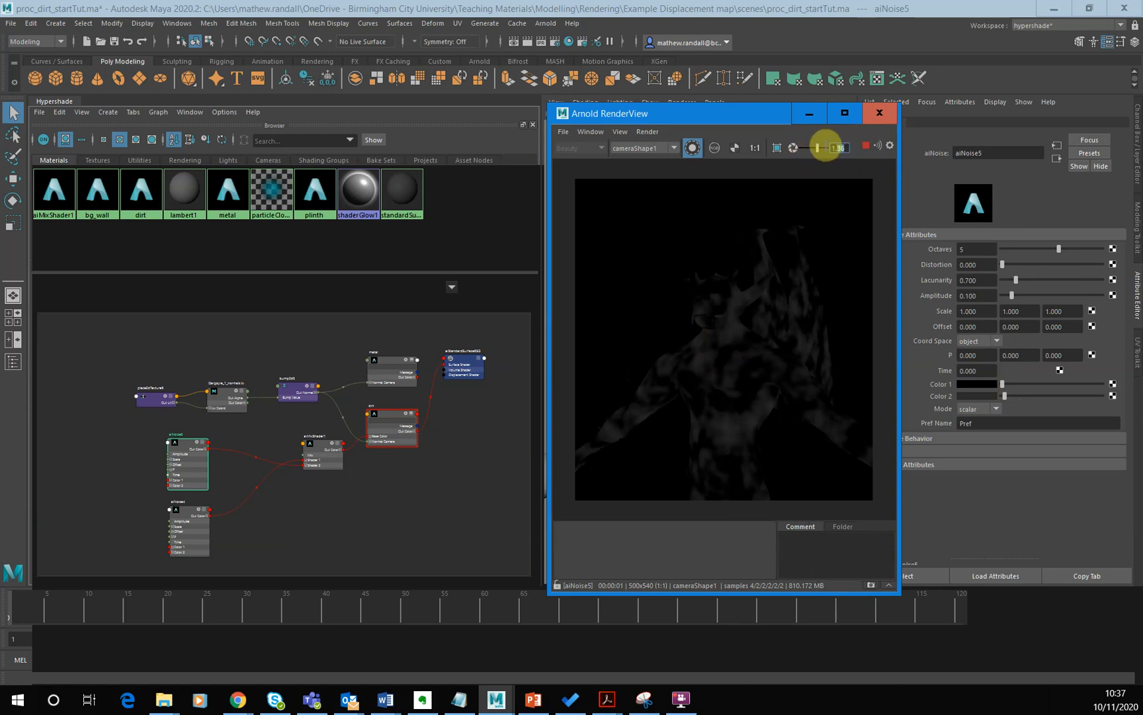
type("1")
key("Return")
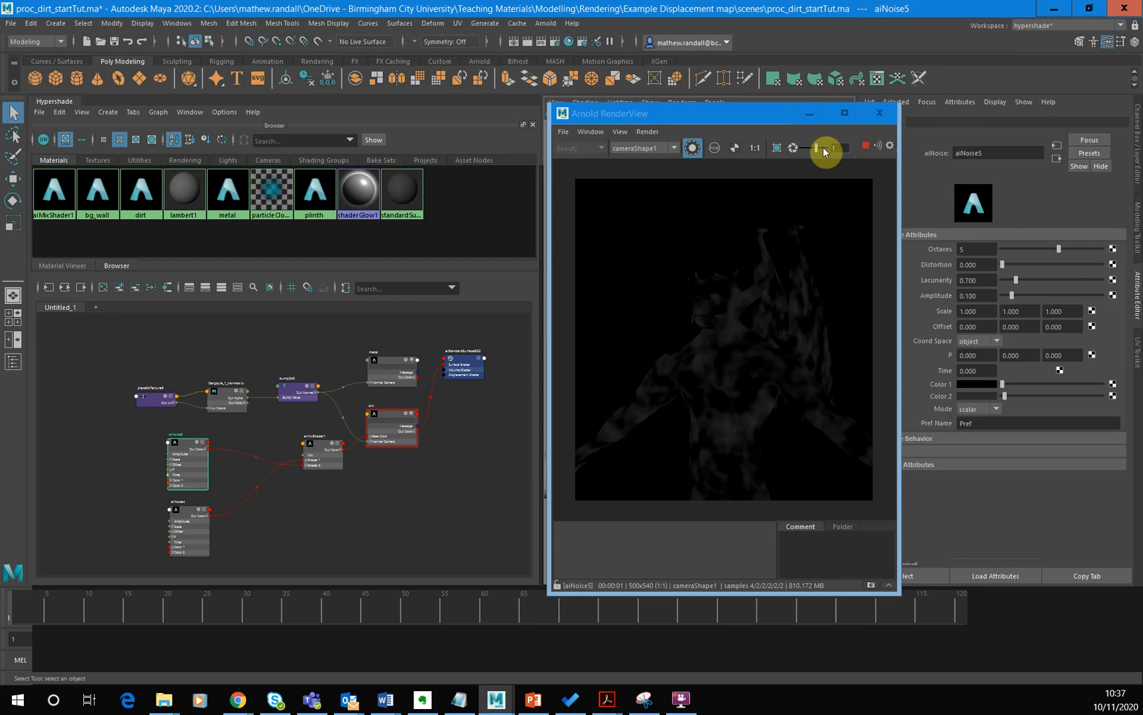
left_click_drag(809, 145, 823, 145)
left_click(796, 146)
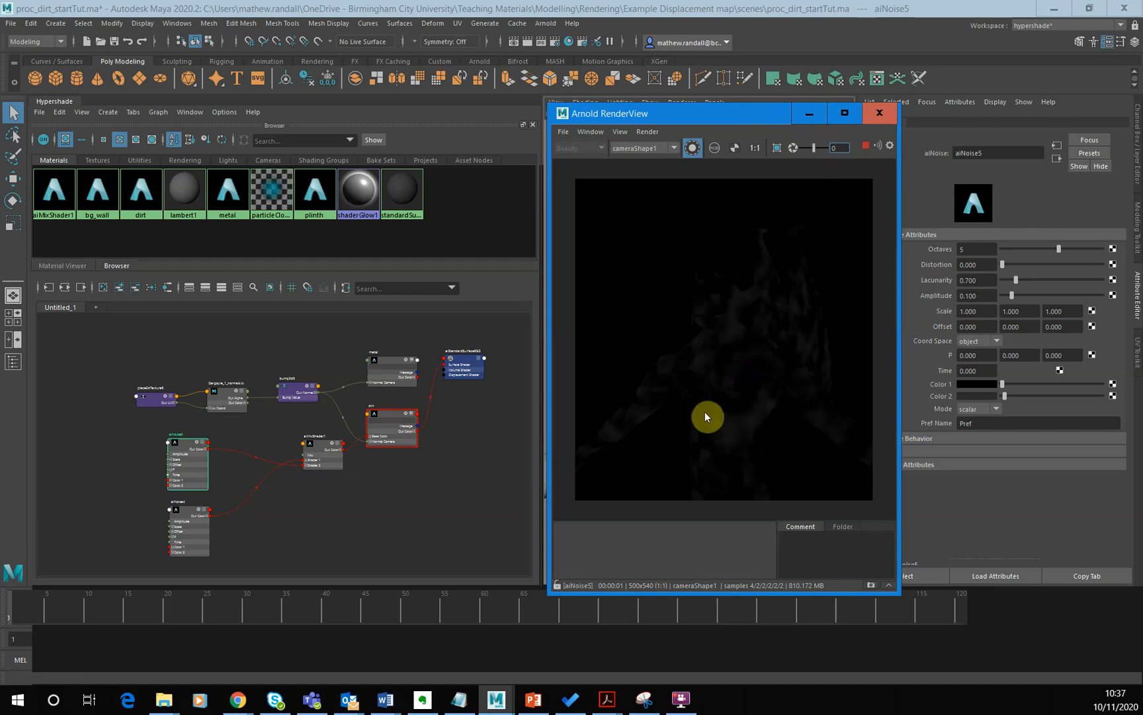
left_click(835, 148)
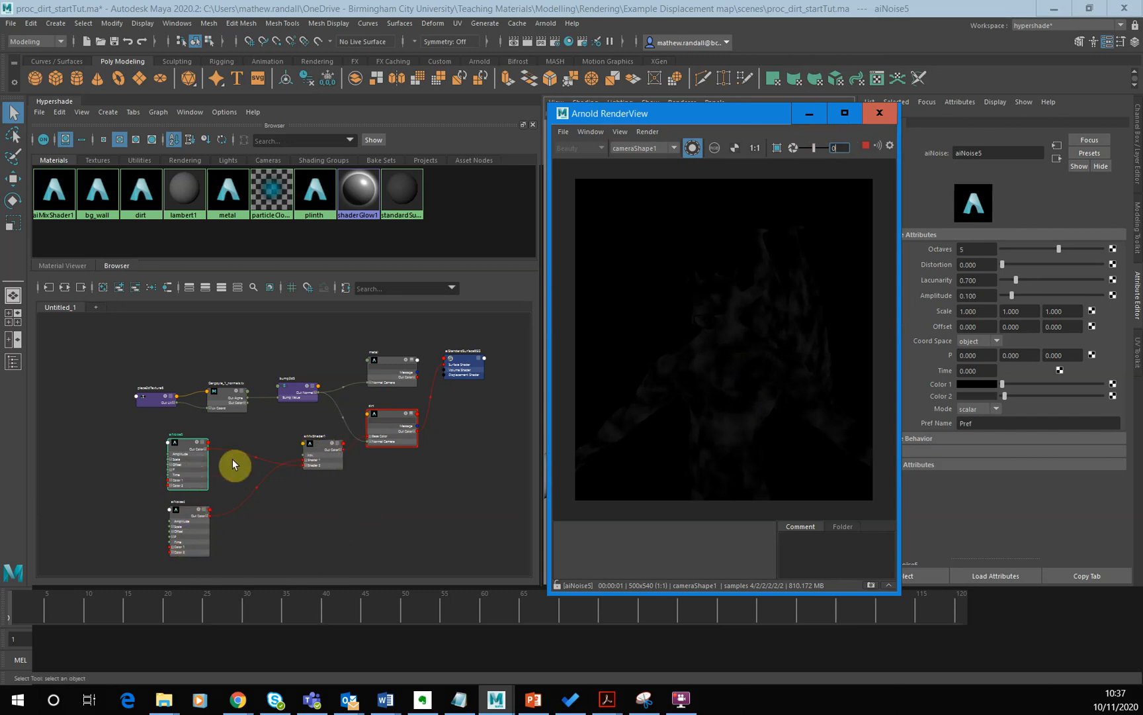
- Preview aiMixShader1 in isolation with the render view exposure raised to 2.73
left_click(325, 450)
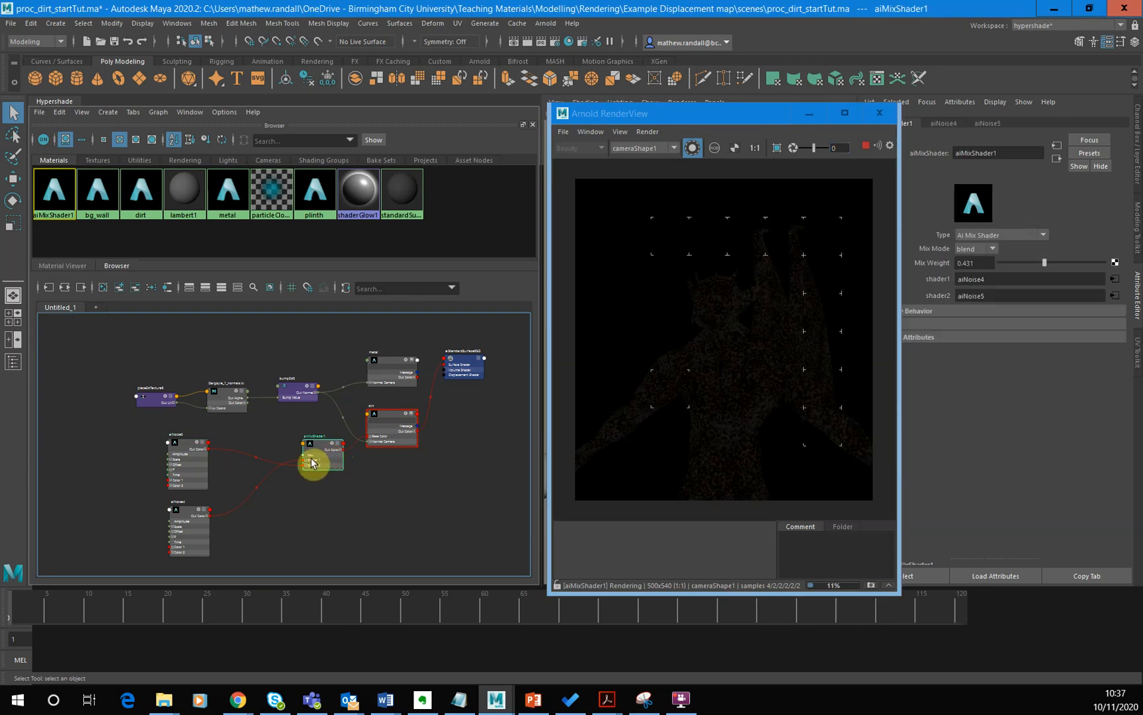
left_click_drag(814, 148, 822, 148)
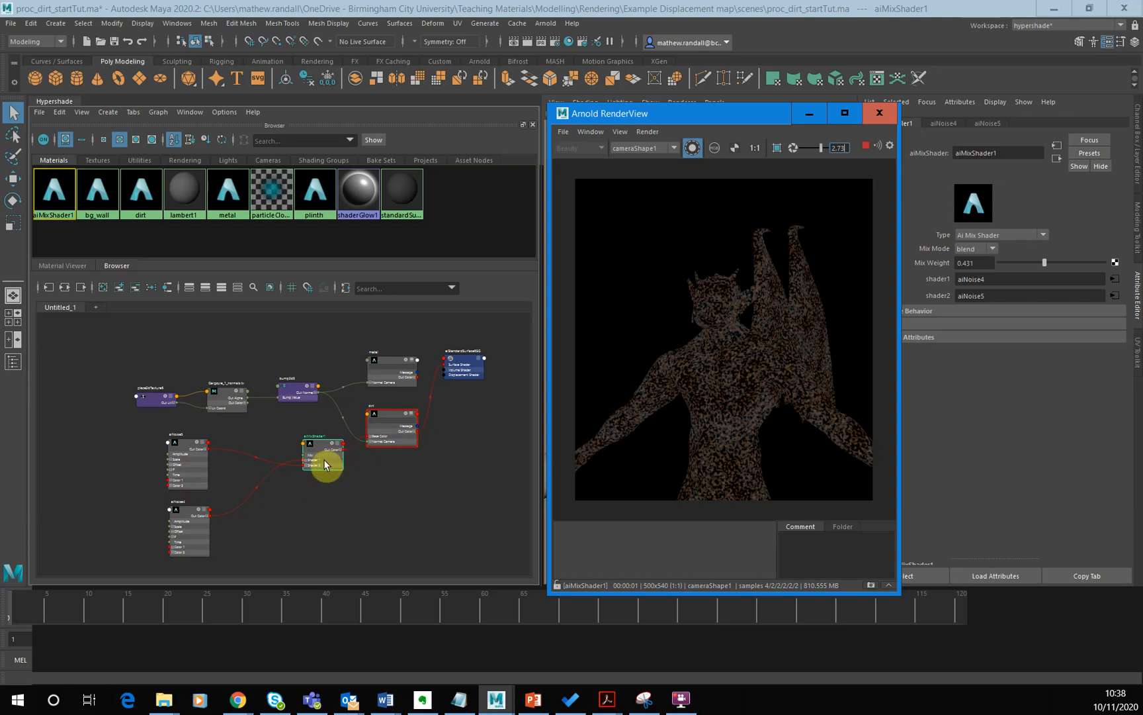
- Examine how the two aiNoise nodes feed aiMixShader1 and how it connects to the dirt material's base color
scroll(426, 443, "up", 5)
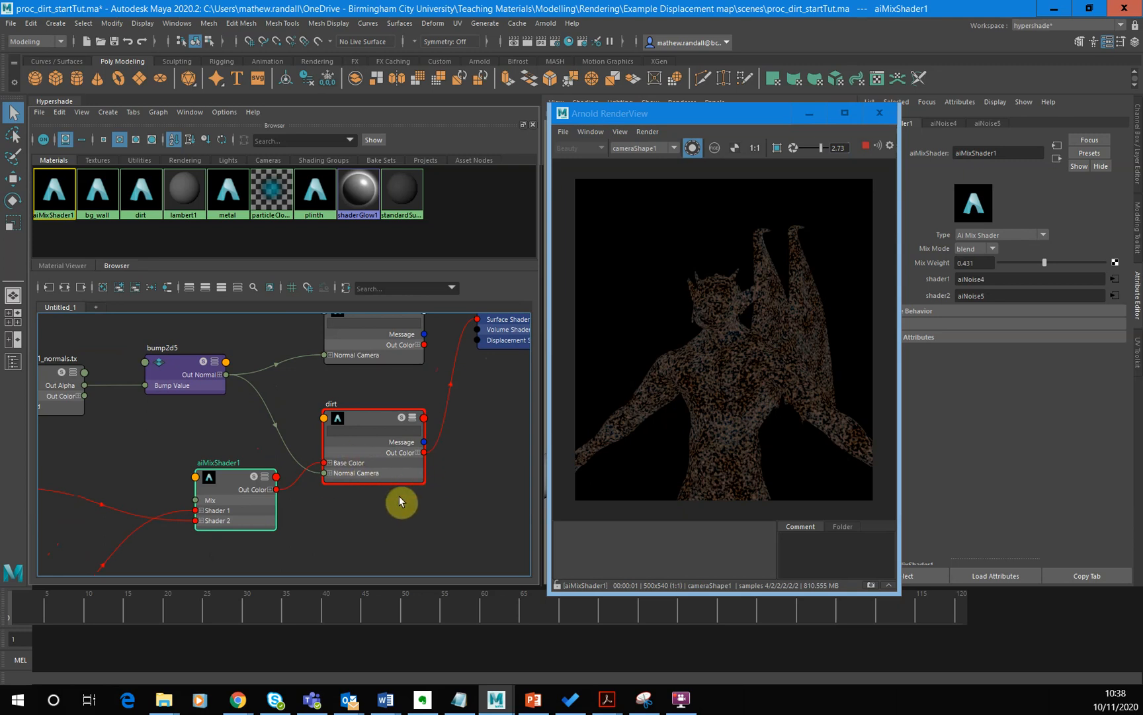
middle_click_drag(473, 455, 375, 475, "alt")
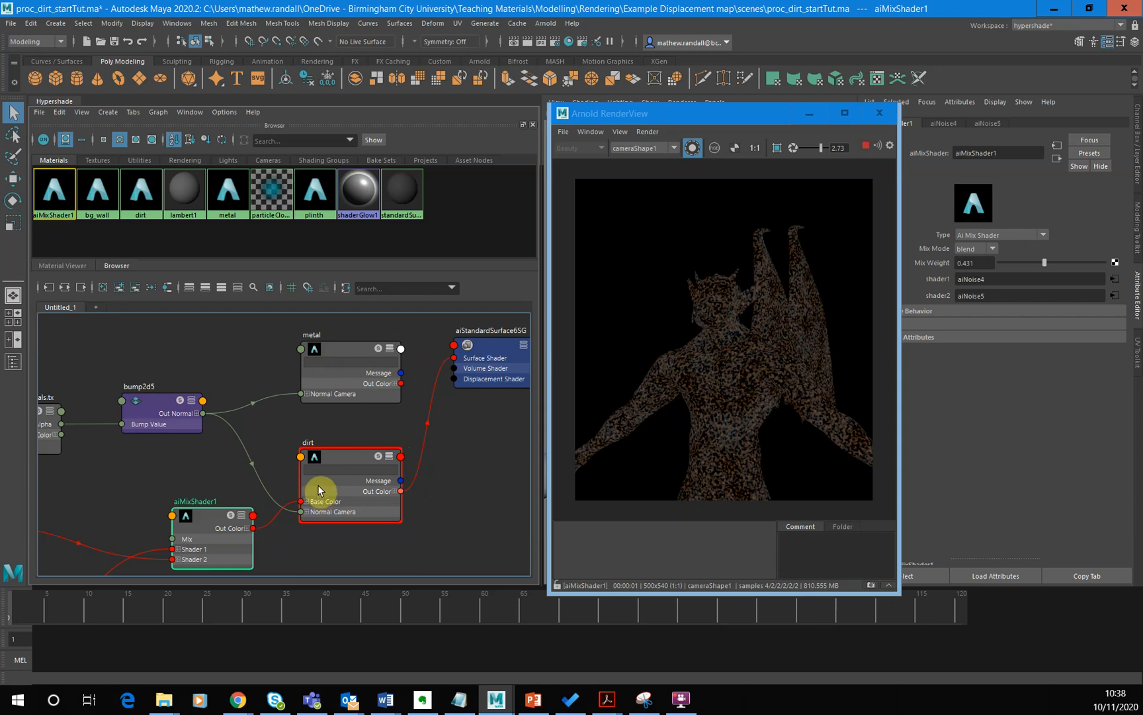
scroll(244, 462, "down", 4)
middle_click_drag(205, 471, 328, 425, "alt")
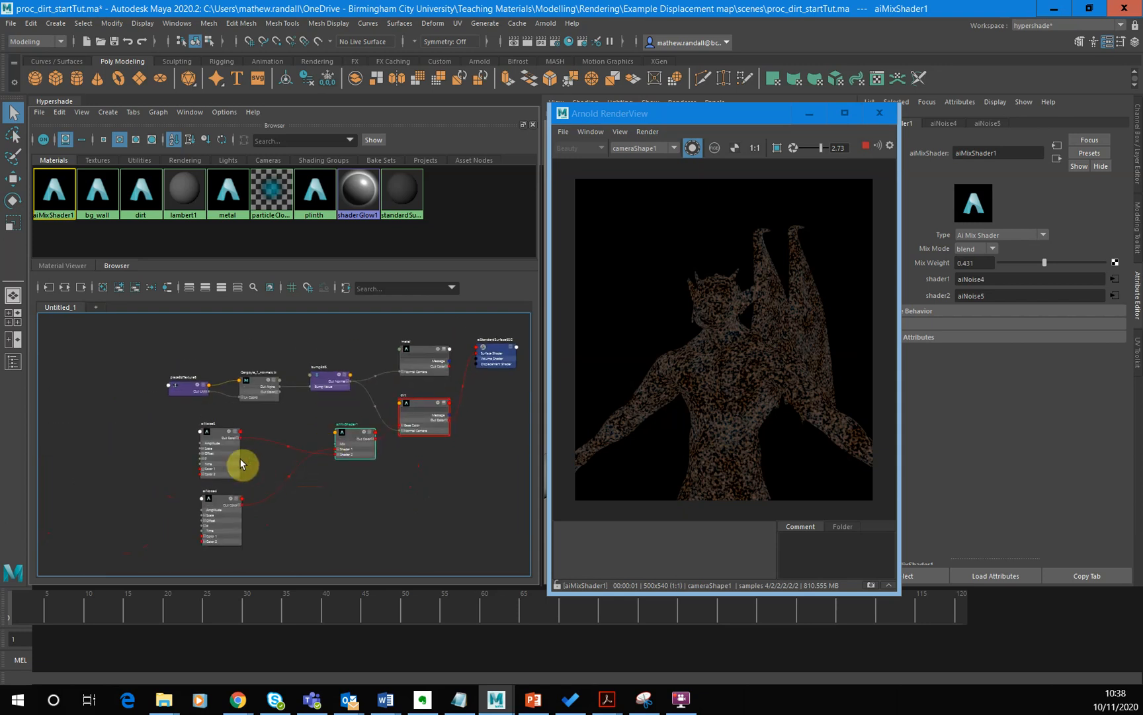
scroll(260, 458, "up", 3)
middle_click_drag(260, 458, 326, 488, "alt")
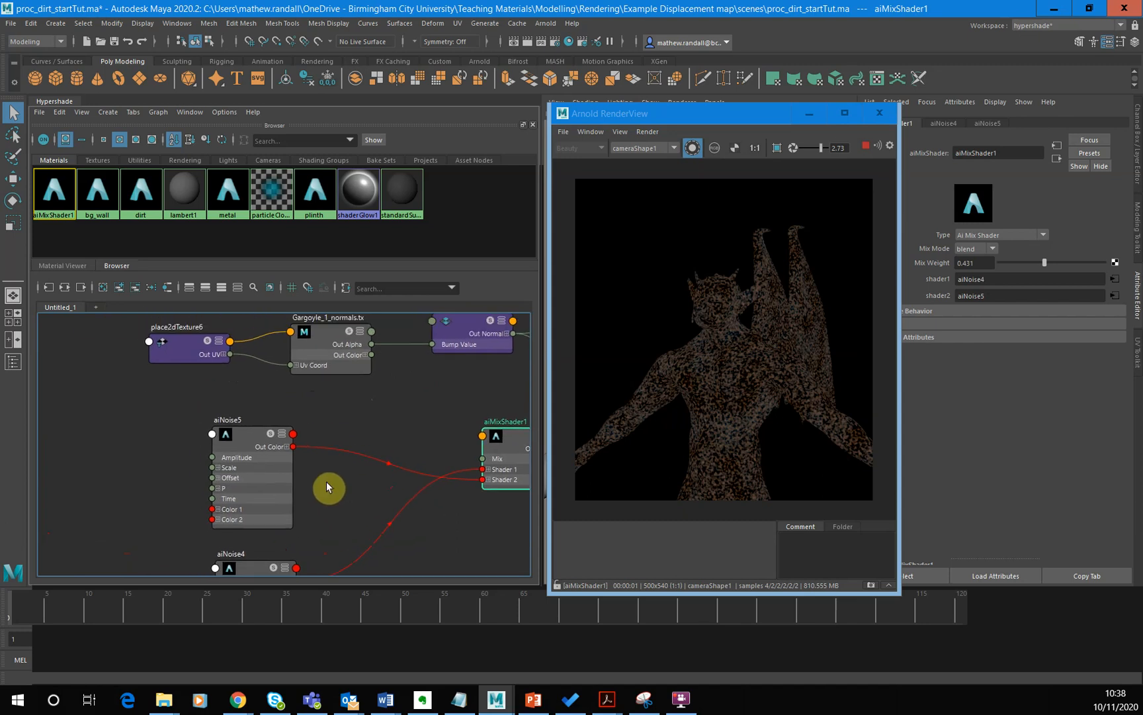
- Reduce the aiNoise5 and aiNoise4 nodes to their connected attributes and stack them compactly beside aiMixShader1
left_click(283, 438)
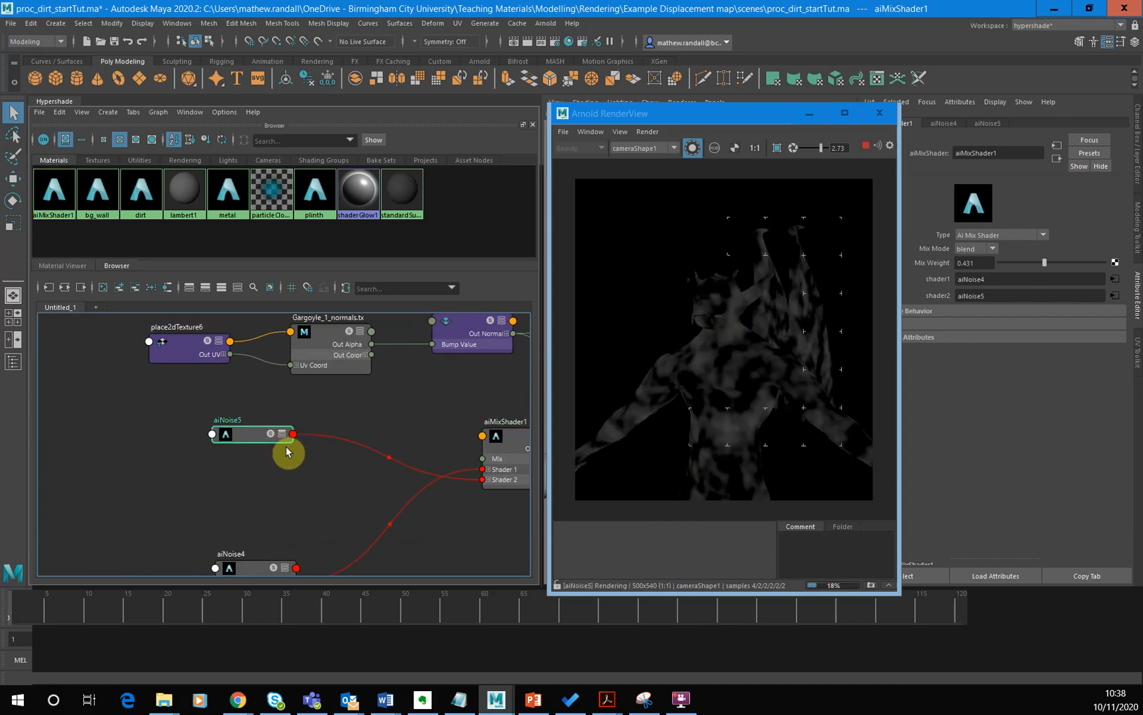
middle_click_drag(300, 483, 315, 407, "alt")
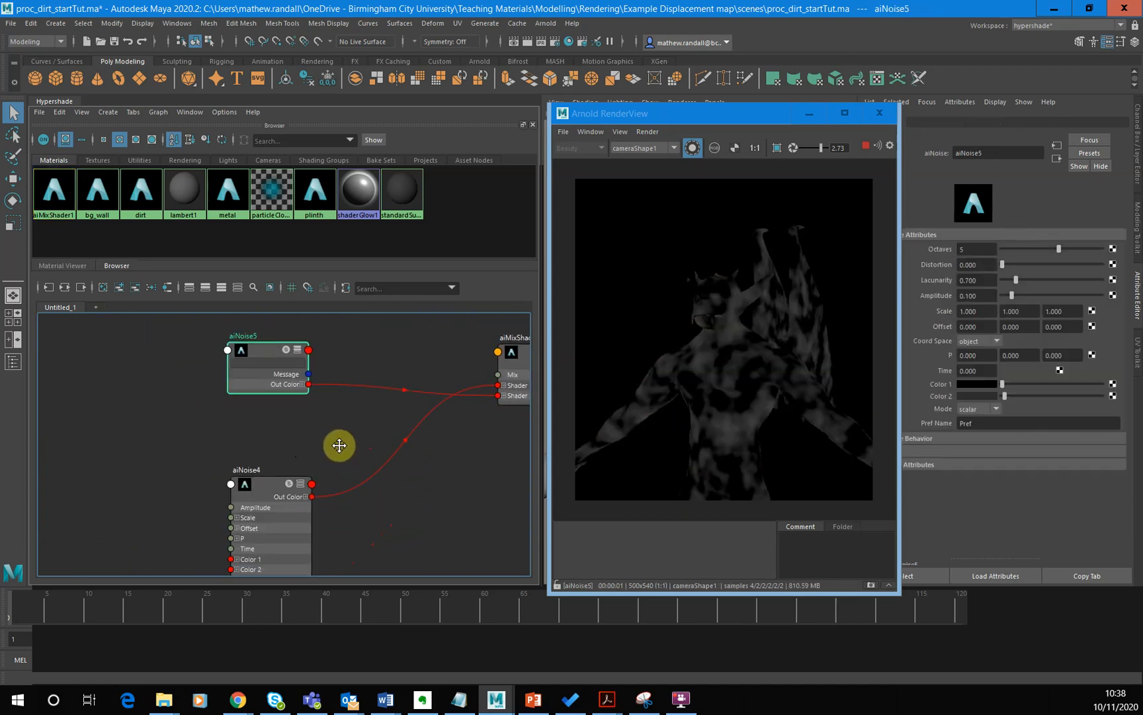
left_click(299, 491)
left_click(299, 493)
left_click_drag(270, 494, 268, 426)
middle_click_drag(394, 442, 311, 497, "alt")
left_click_drag(171, 417, 314, 419)
left_click_drag(184, 477, 340, 480)
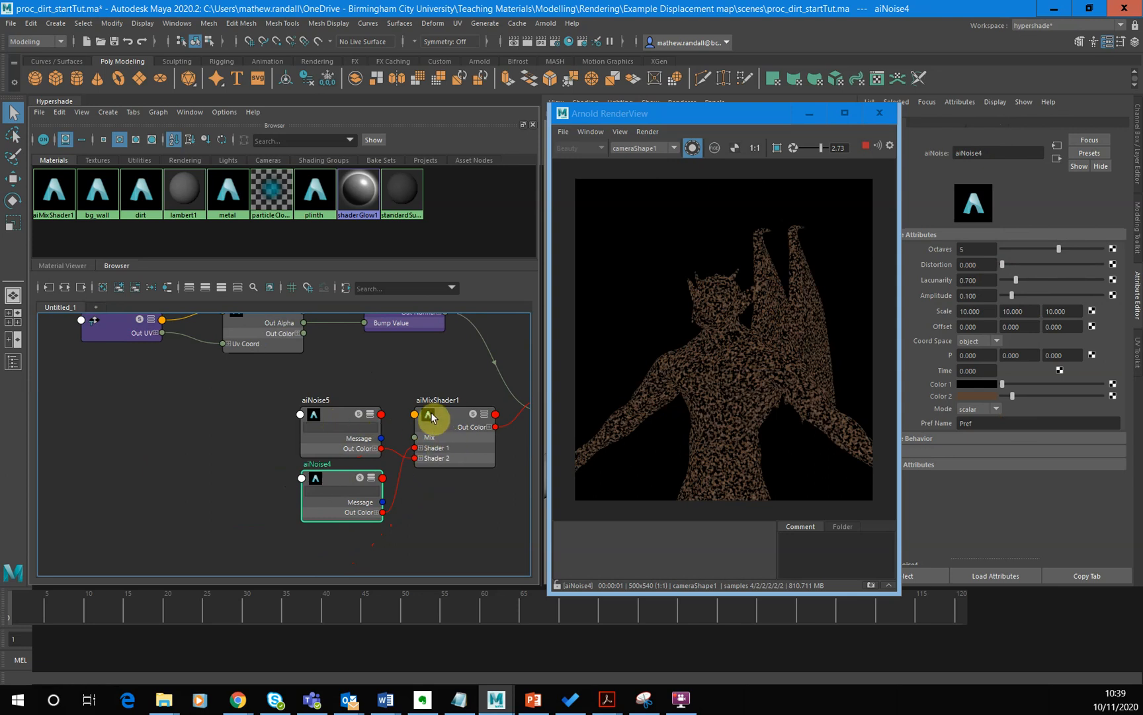
- Connect the metal material's Out Color to the Surface Shader input of aiStandardSurface6SG in place of dirt
scroll(443, 430, "down", 3)
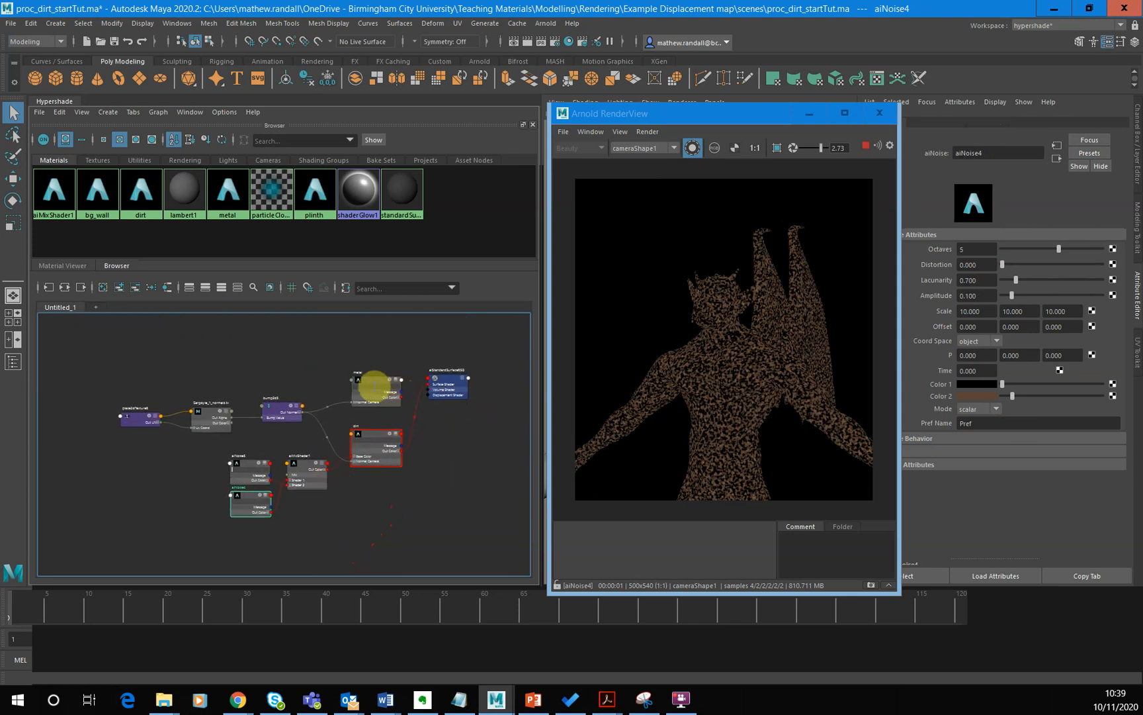
scroll(440, 436, "up", 3)
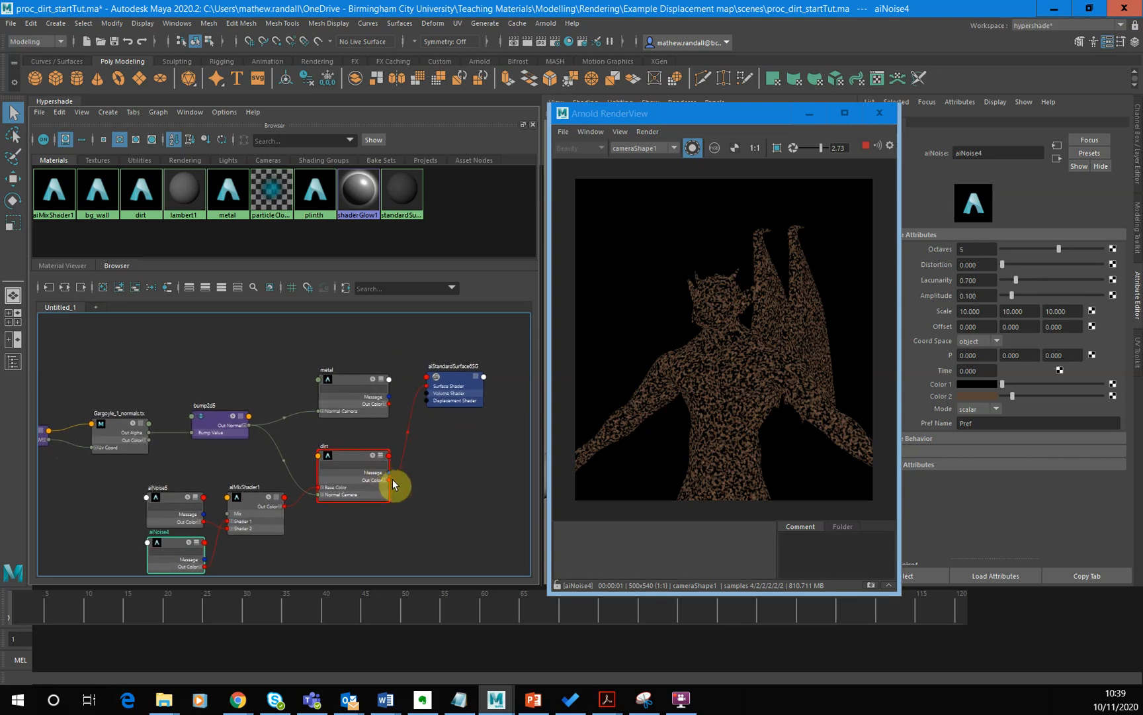
left_click_drag(396, 479, 390, 412)
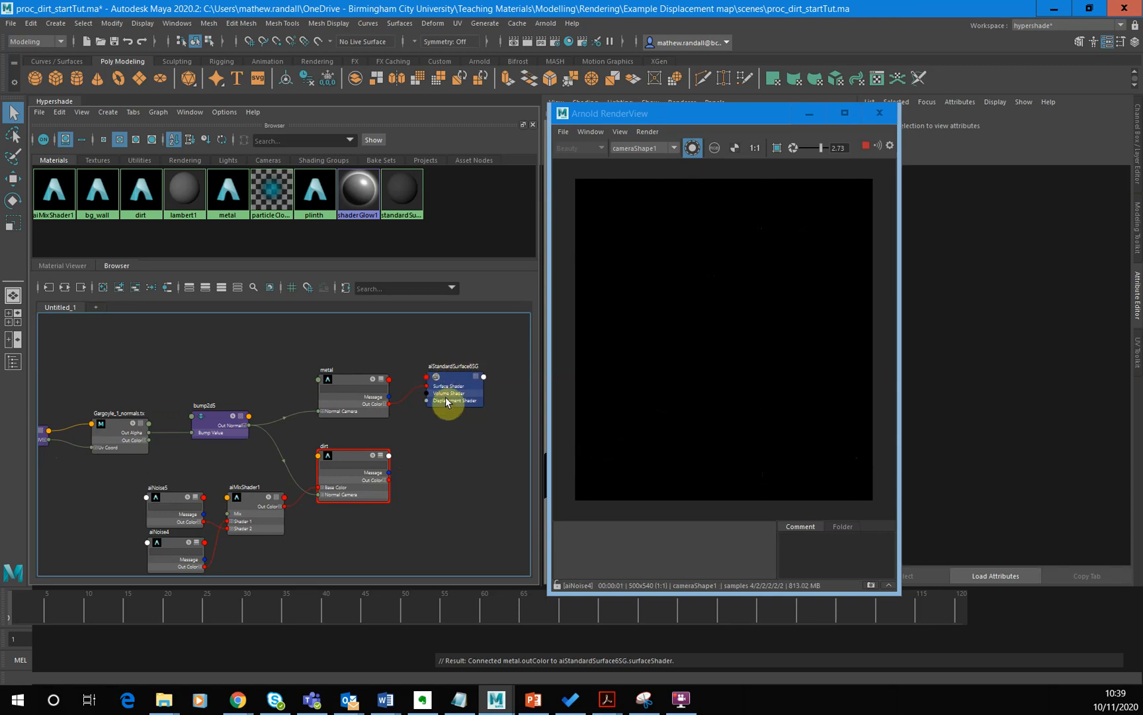
middle_click_drag(250, 467, 298, 475, "alt")
left_click(449, 393)
middle_click_drag(455, 409, 405, 387, "alt")
- Turn off the isolated shader preview in the render view and return the exposure to 0
left_click(692, 148)
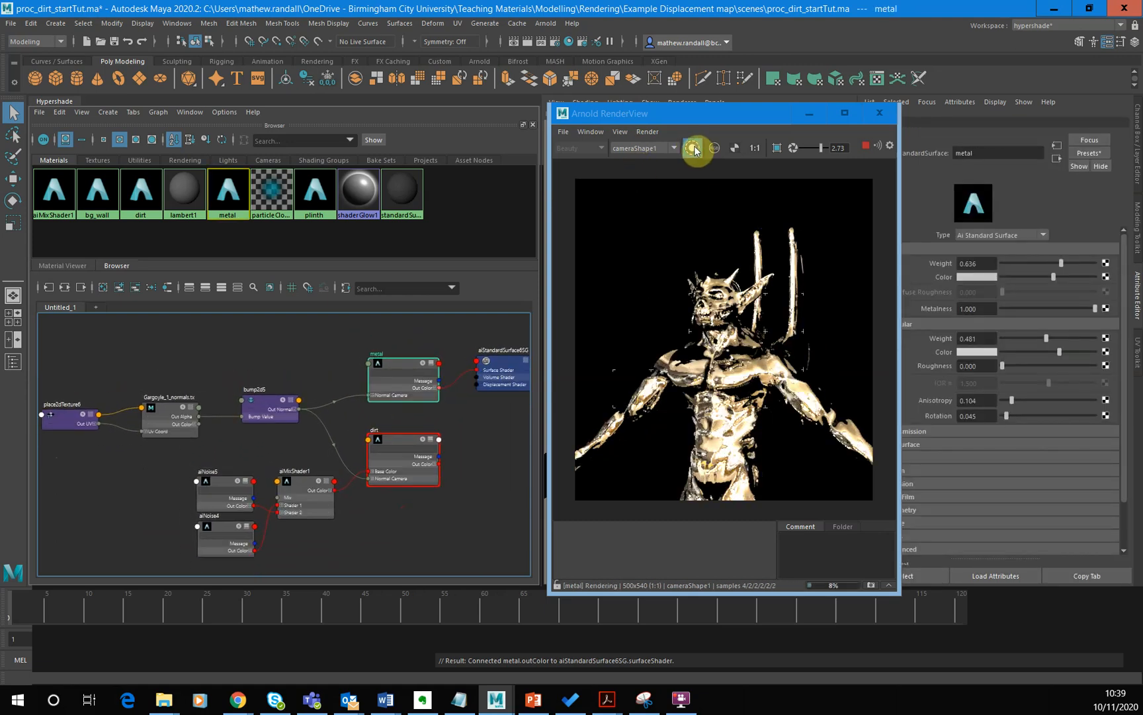
left_click(694, 148)
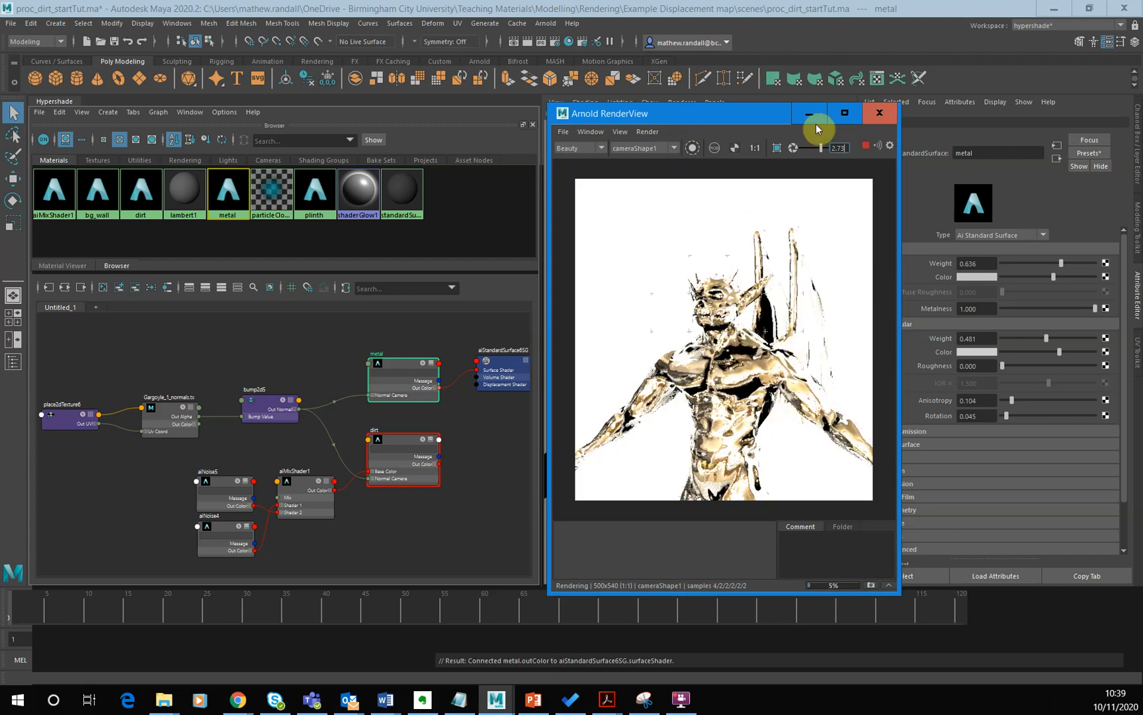
left_click(794, 149)
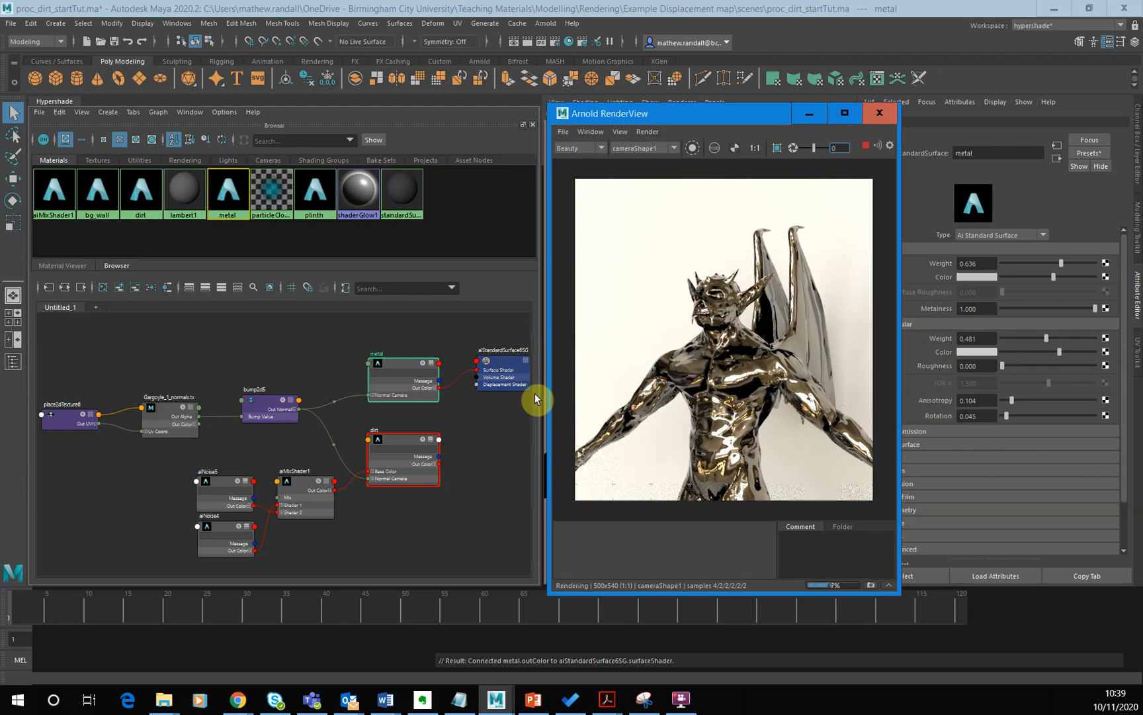
- Create a new aiNoise node in the graph and place it above the gargoyle normal map node
left_click(133, 352)
key("Tab")
type("ain")
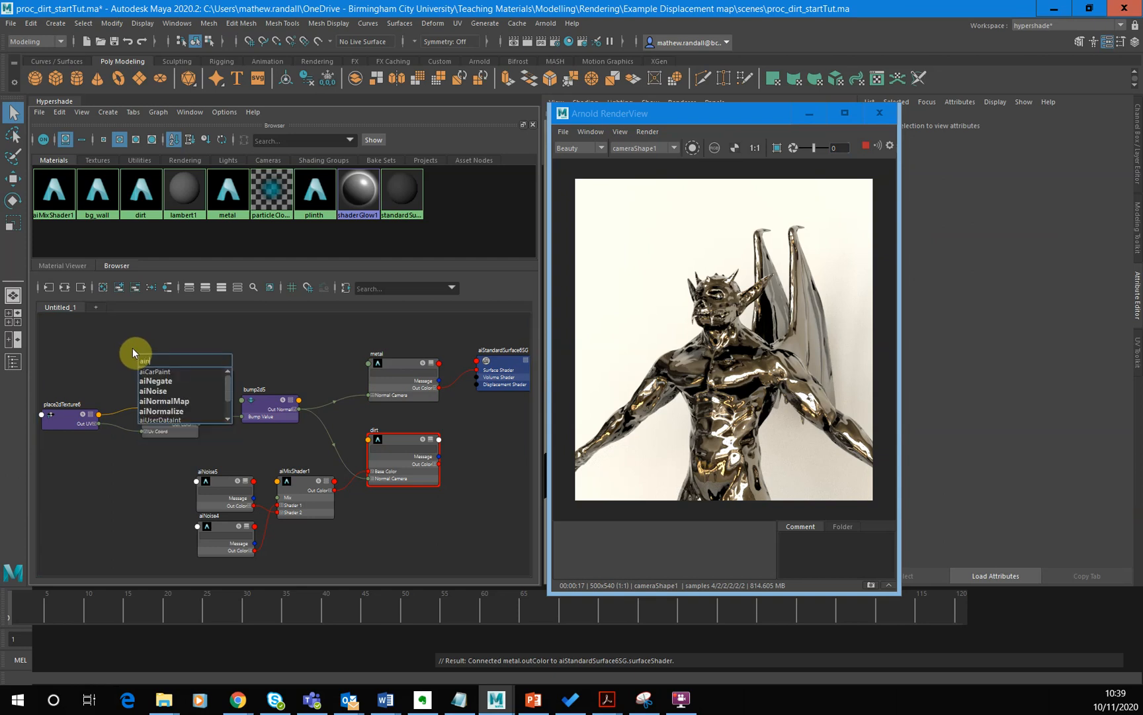
key("Down")
key("Down")
key("Down")
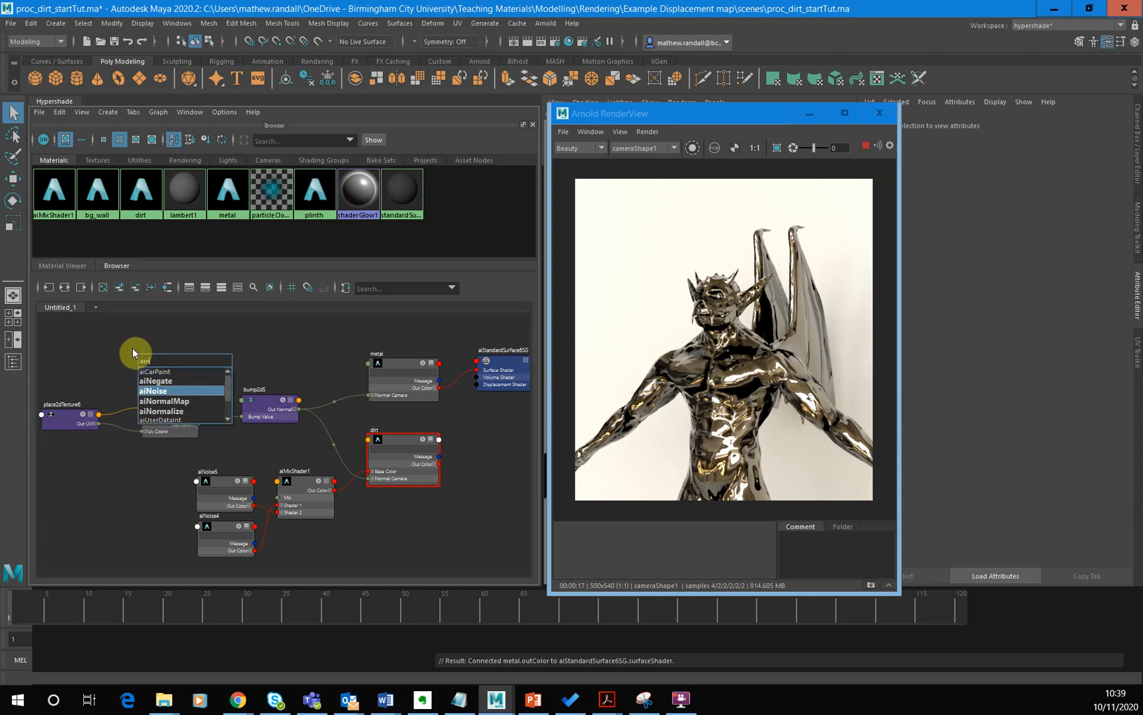
key("Return")
left_click_drag(153, 372, 191, 342)
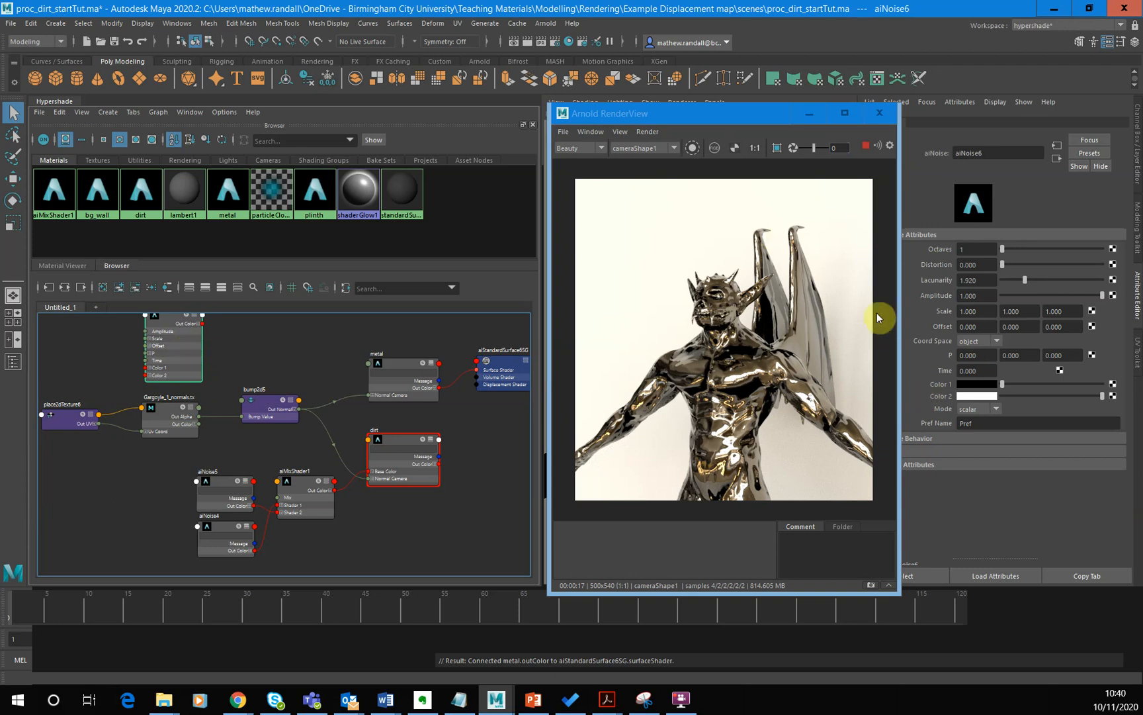
left_click_drag(190, 359, 184, 356)
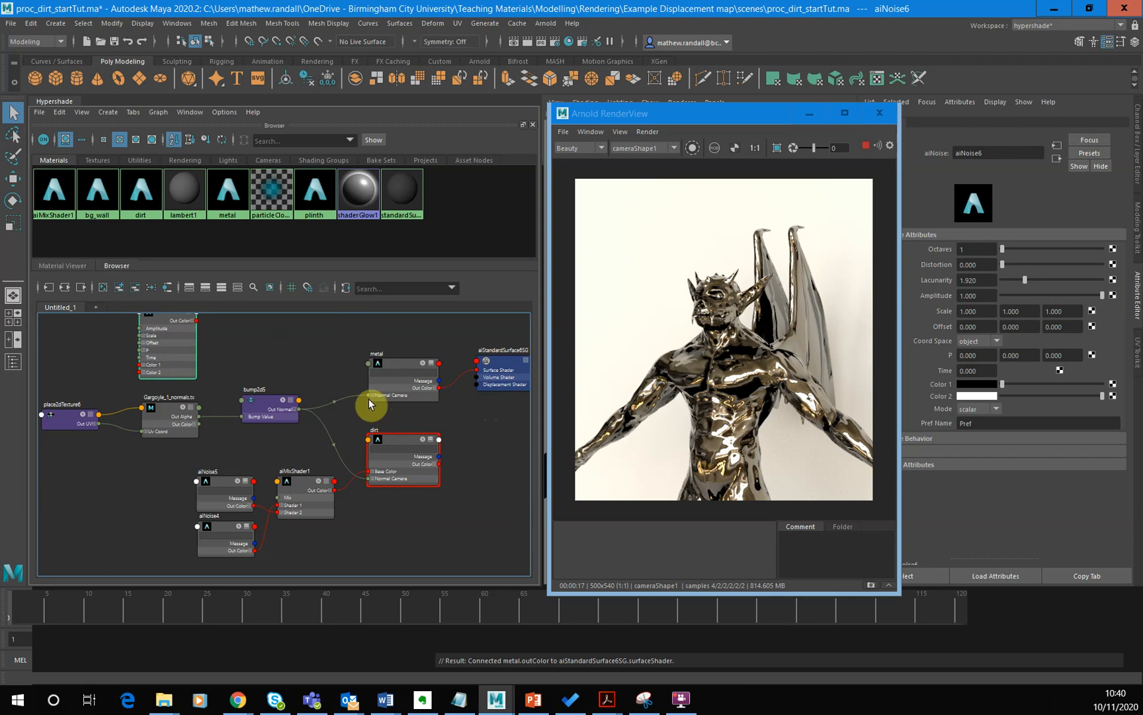
- Connect the new aiNoise node's Out Color R to the metal material's Specular Roughness, and reduce metal to its connected attributes
left_click(433, 368)
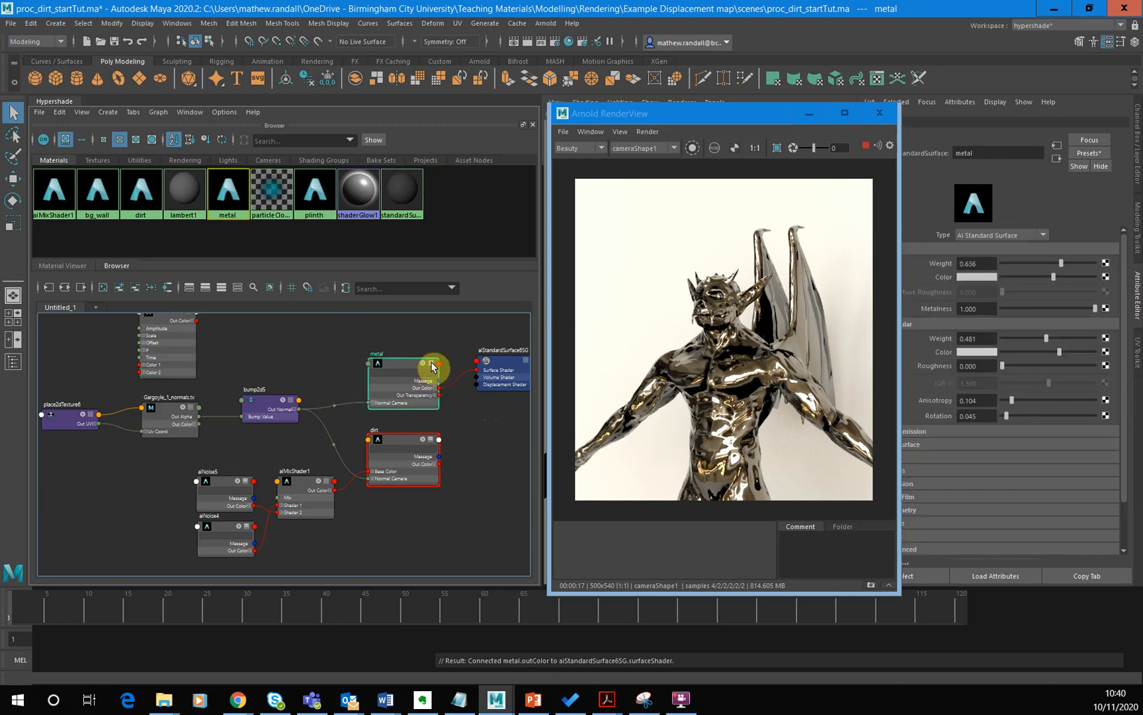
left_click(432, 364)
left_click_drag(392, 364, 398, 335)
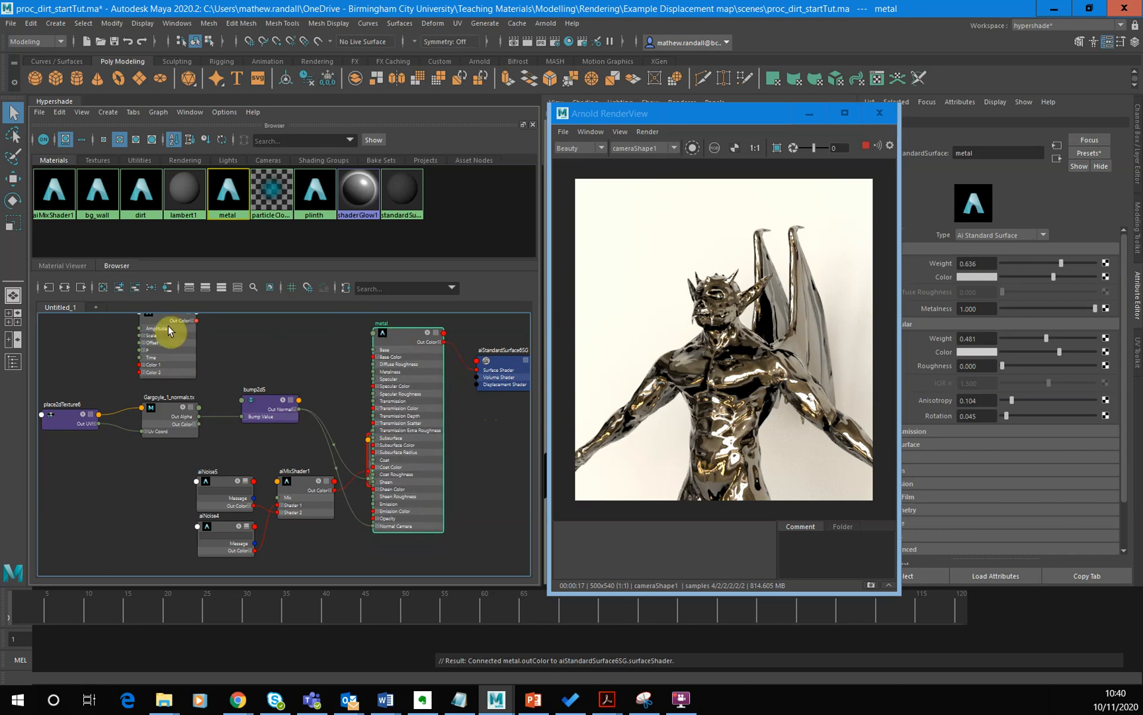
mouse_move(197, 320)
left_mouse_down()
mouse_move(363, 566)
mouse_move(393, 483)
mouse_move(395, 528)
mouse_move(353, 411)
mouse_move(392, 461)
mouse_move(210, 327)
left_mouse_up()
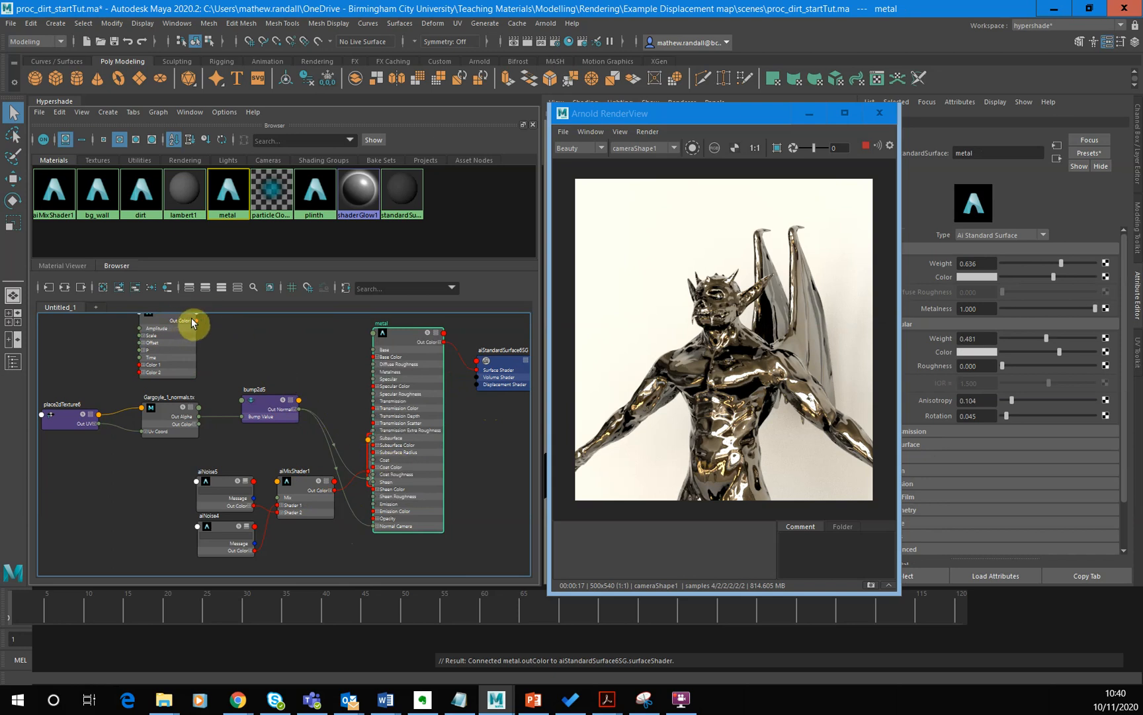
left_click(191, 322)
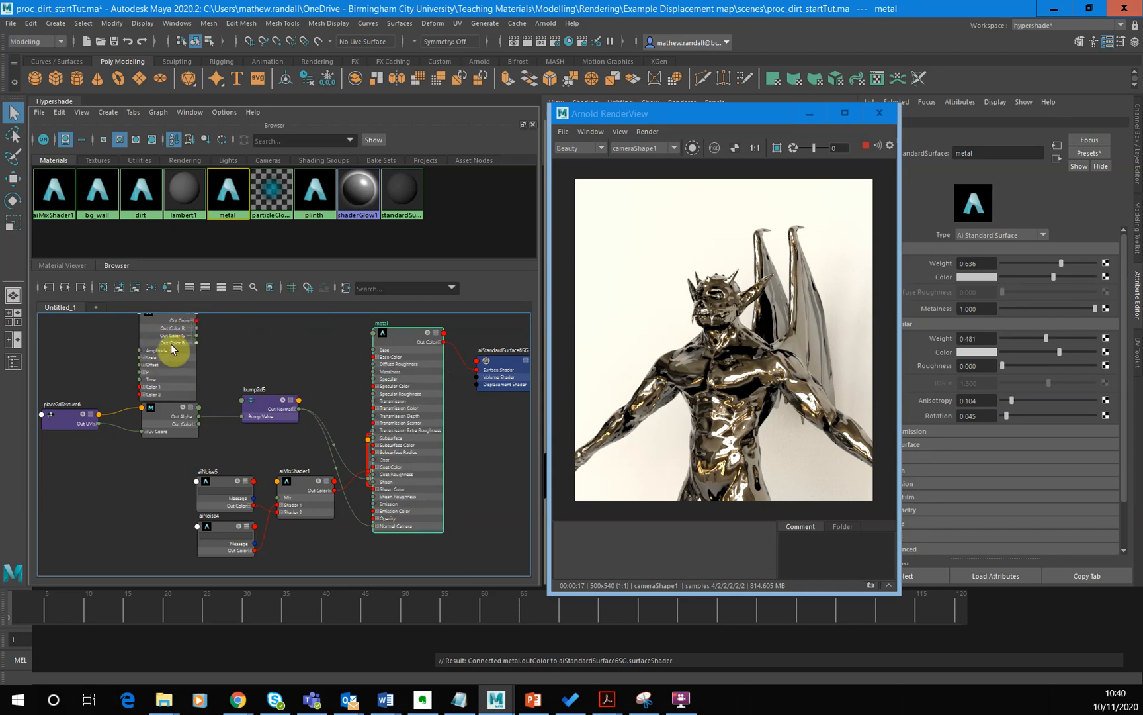
left_click_drag(197, 327, 375, 398)
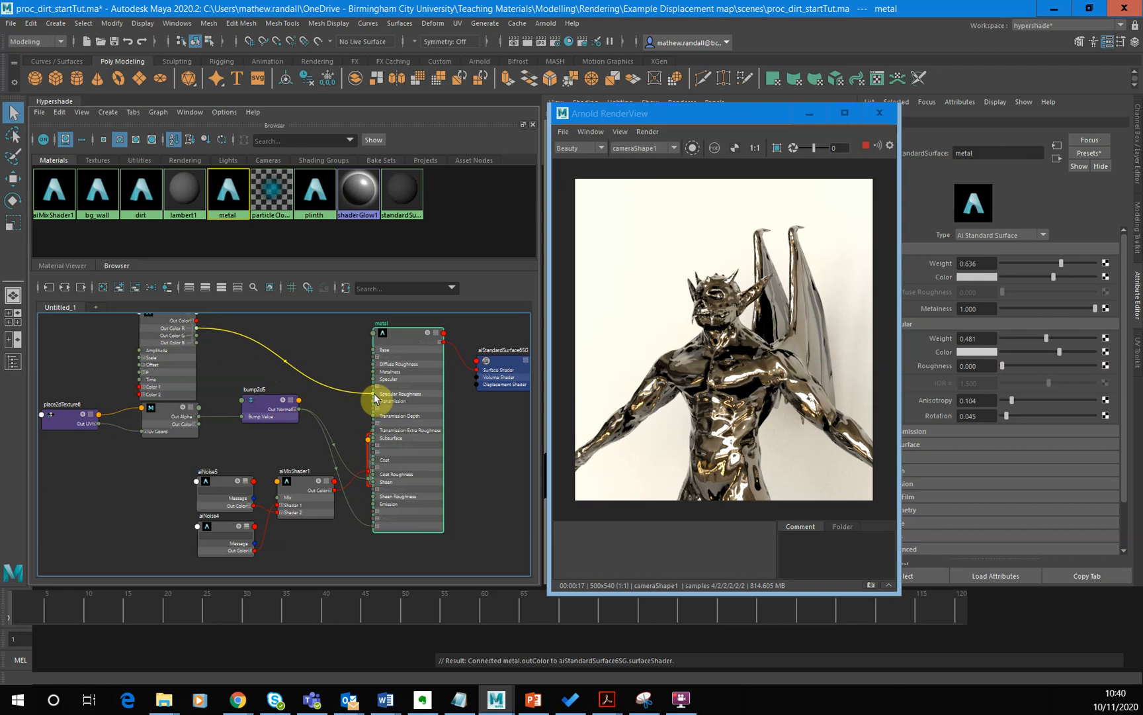
mouse_move(375, 397)
left_mouse_down()
mouse_move(258, 370)
mouse_move(231, 344)
mouse_move(378, 427)
mouse_move(379, 395)
left_mouse_up()
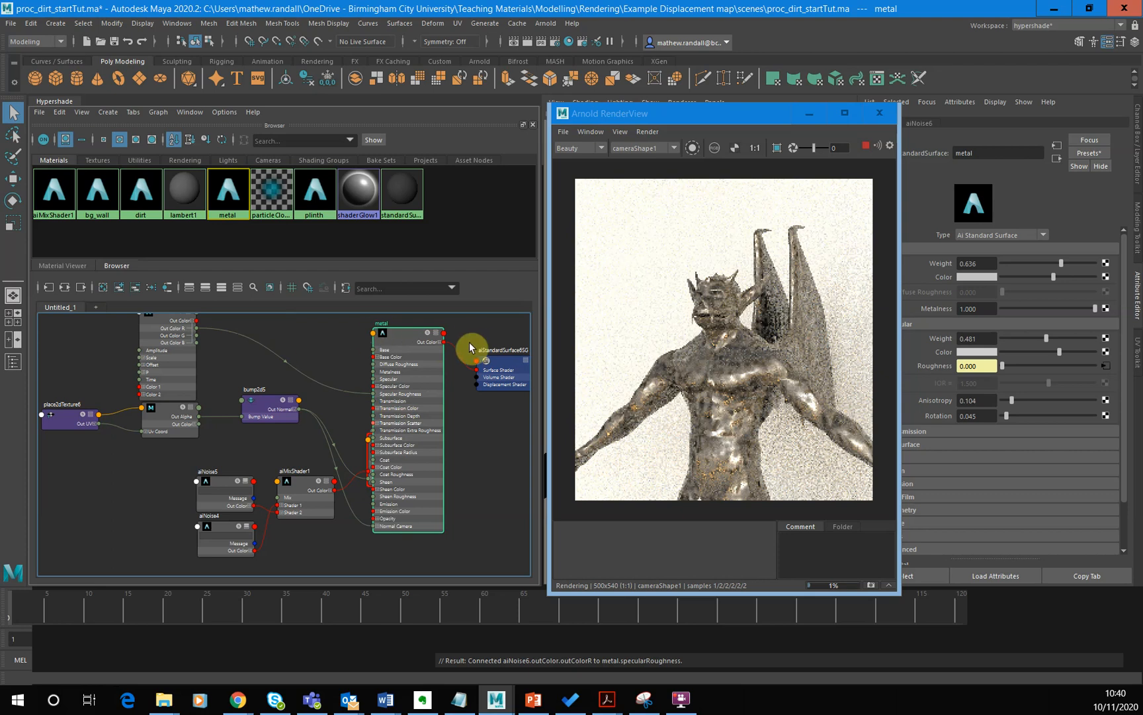
left_click(434, 333)
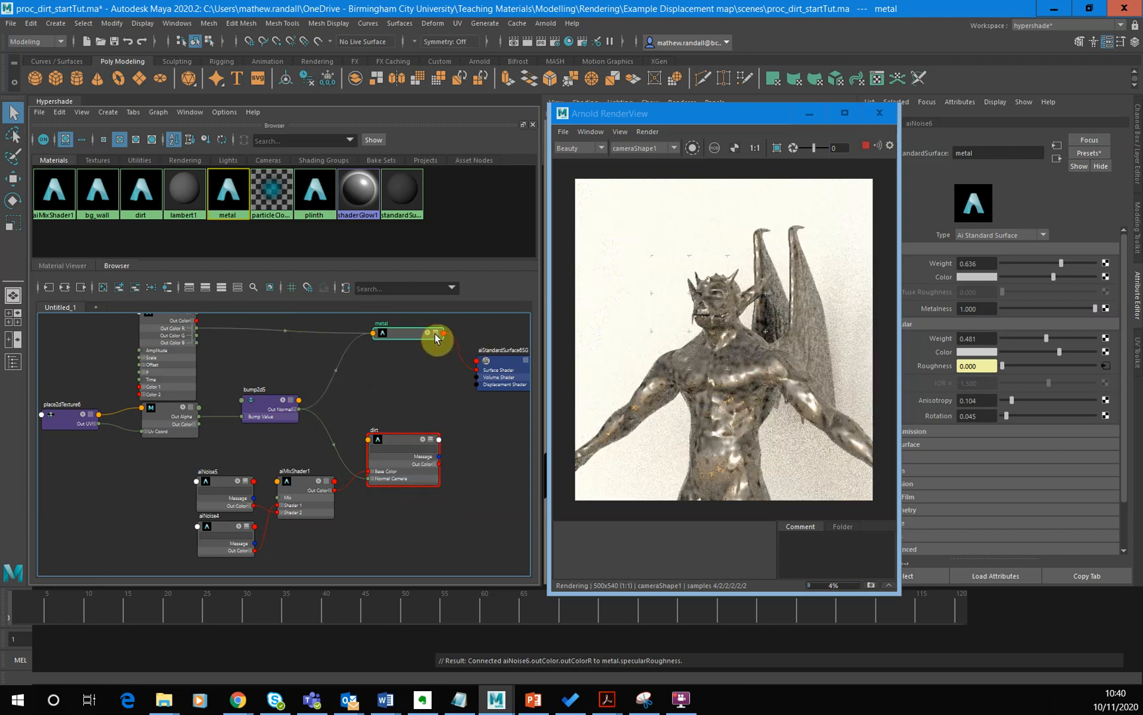
left_click(436, 334)
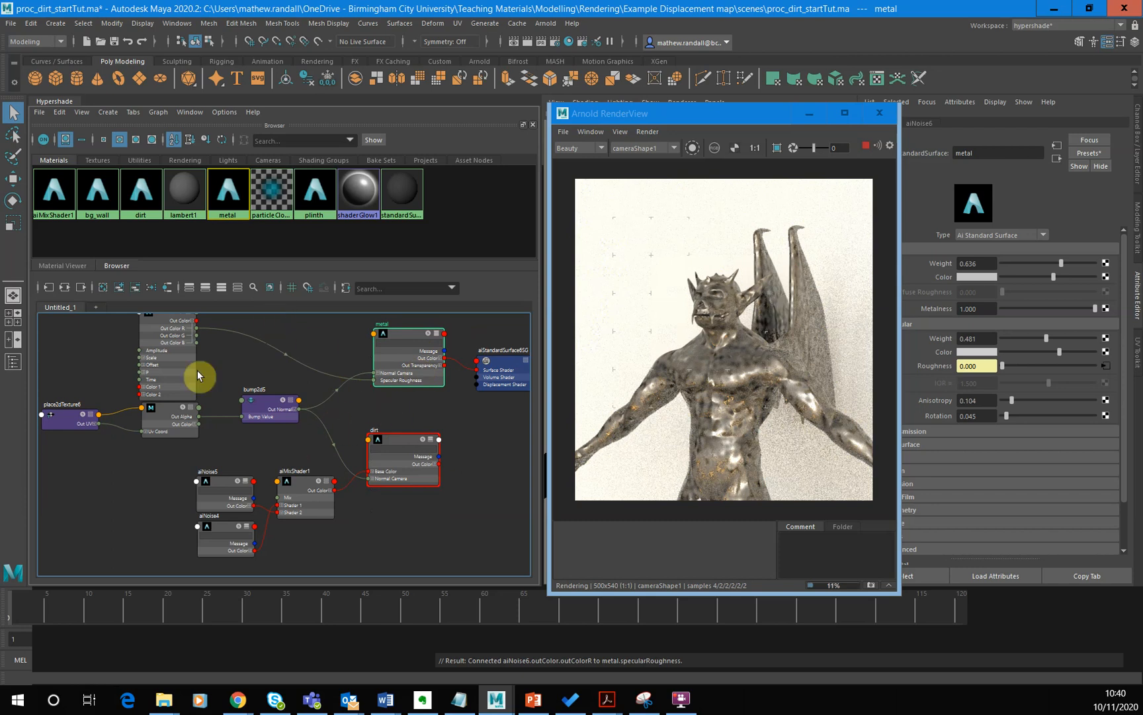
- Stop the live render, collapse aiNoise6, and space it clear of the place2dTexture, normal map and bump nodes
left_click(169, 432)
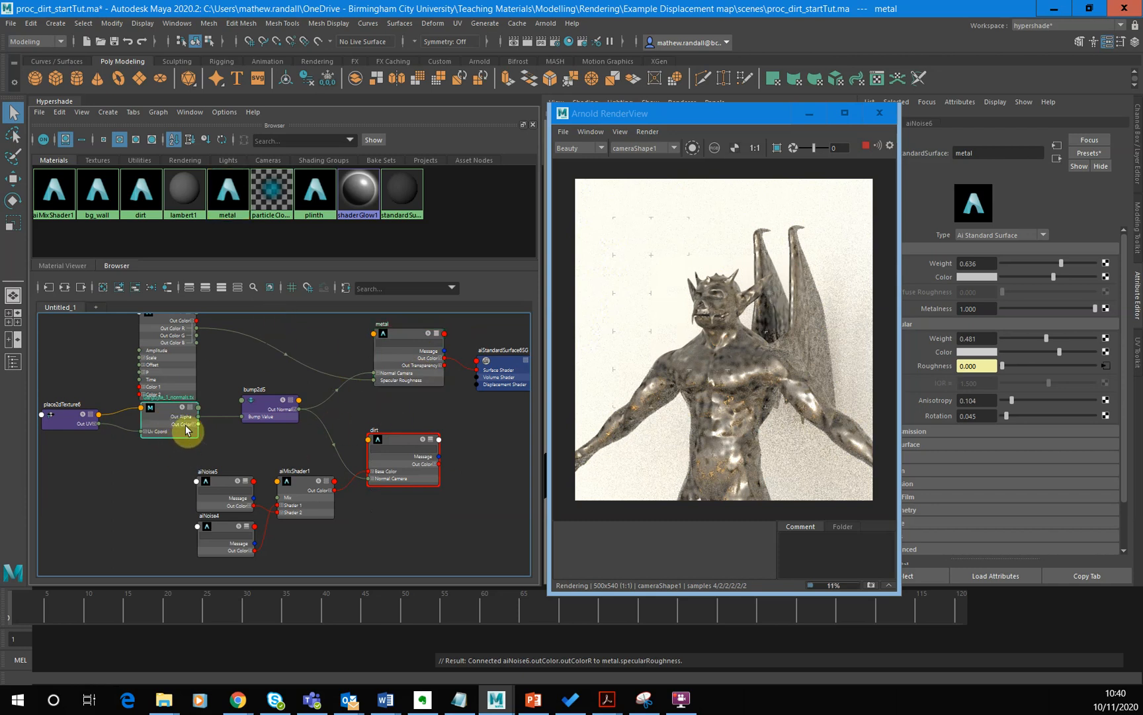
left_click(867, 144)
mouse_move(171, 406)
left_mouse_down()
mouse_move(185, 432)
mouse_move(167, 429)
left_mouse_up()
left_click_drag(80, 426, 99, 445)
left_click_drag(270, 407, 272, 414)
left_click_drag(174, 372, 197, 376)
left_click_drag(178, 439, 181, 443)
left_click_drag(181, 381, 179, 384)
left_click(210, 322)
left_click_drag(191, 328, 188, 349)
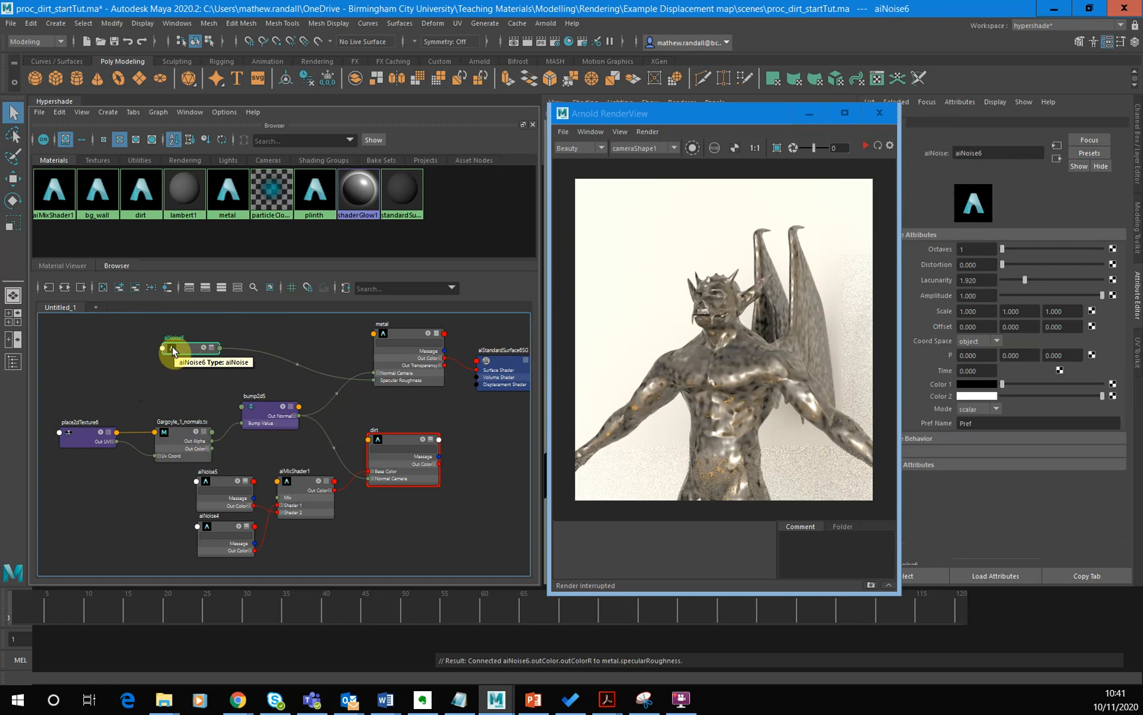
- Rename the aiNoise6 node as metal_noise_specR
double_click(181, 337)
key("BackSpace")
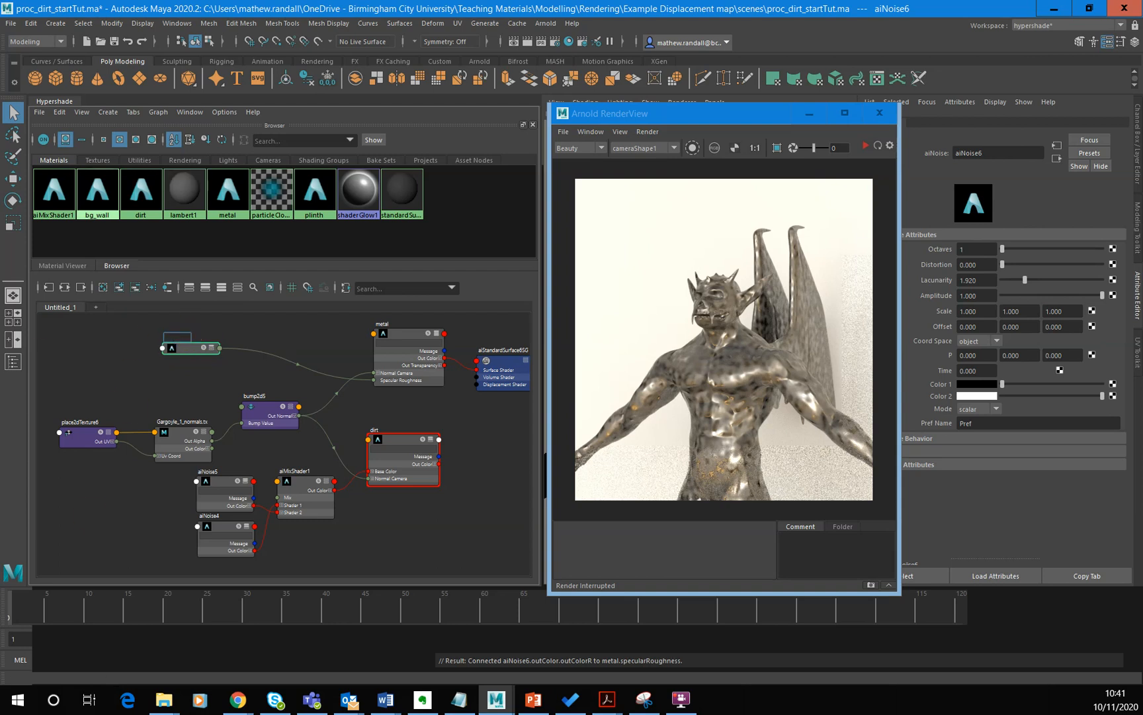
left_click(180, 335)
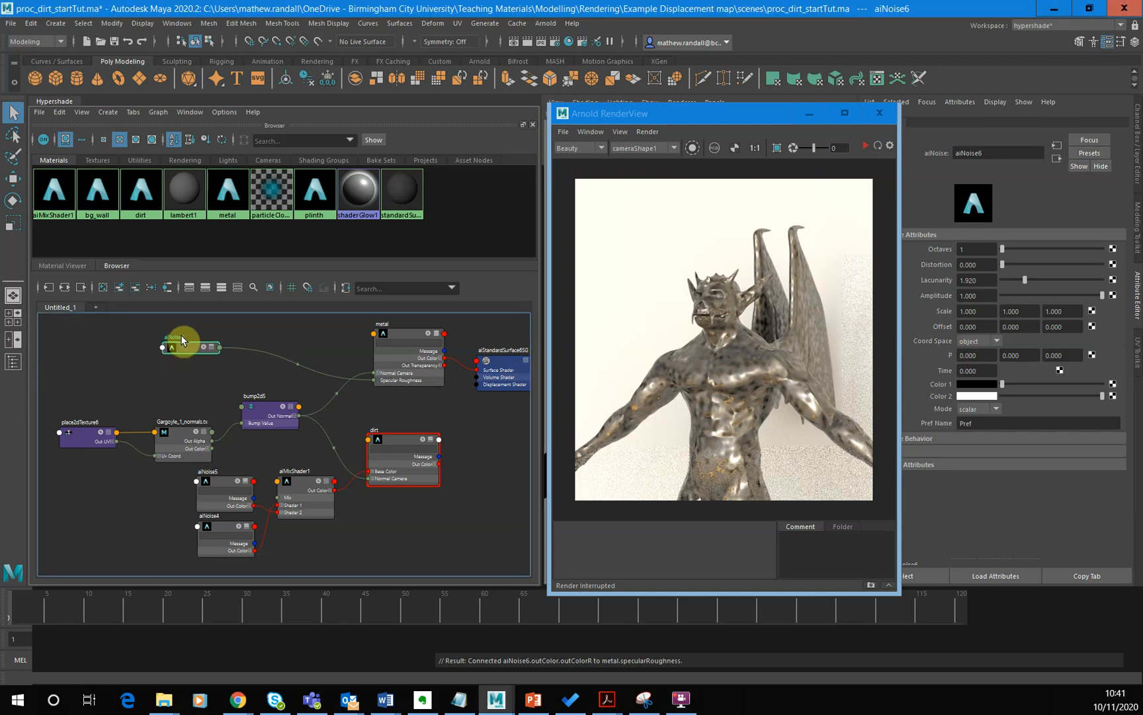
double_click(177, 337)
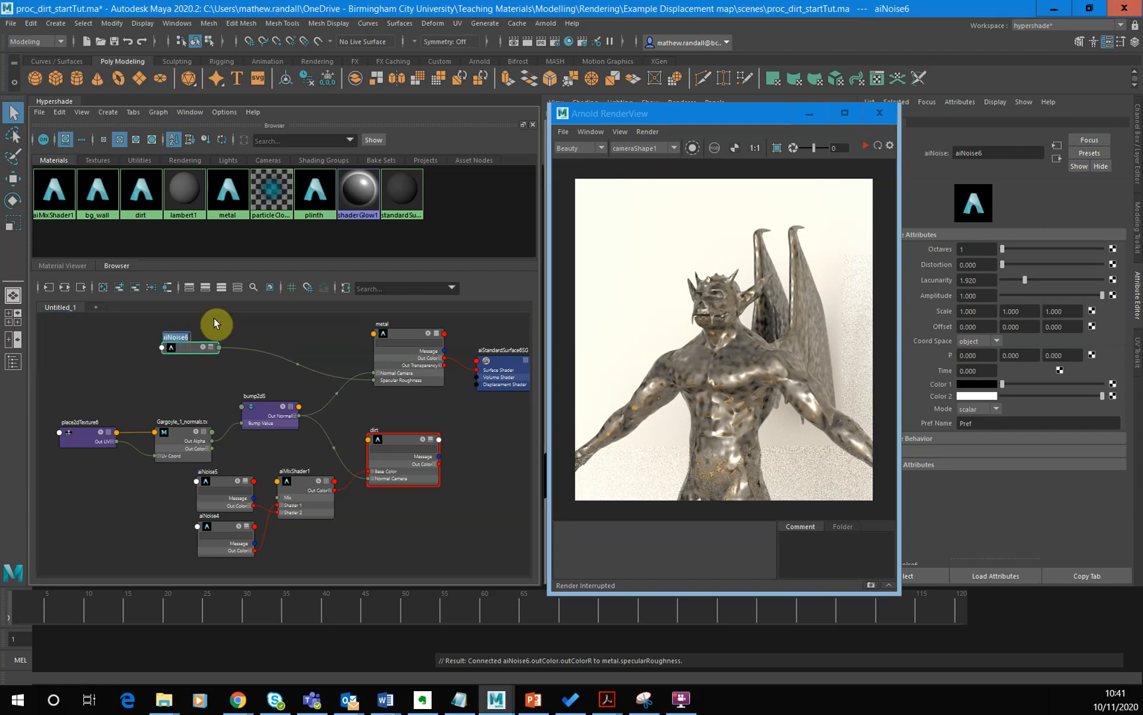
type("a")
key("BackSpace")
type("me")
type("tal_noise")
type("_")
type("spr")
type("R")
key("BackSpace")
key("BackSpace")
type("ecR")
key("Return")
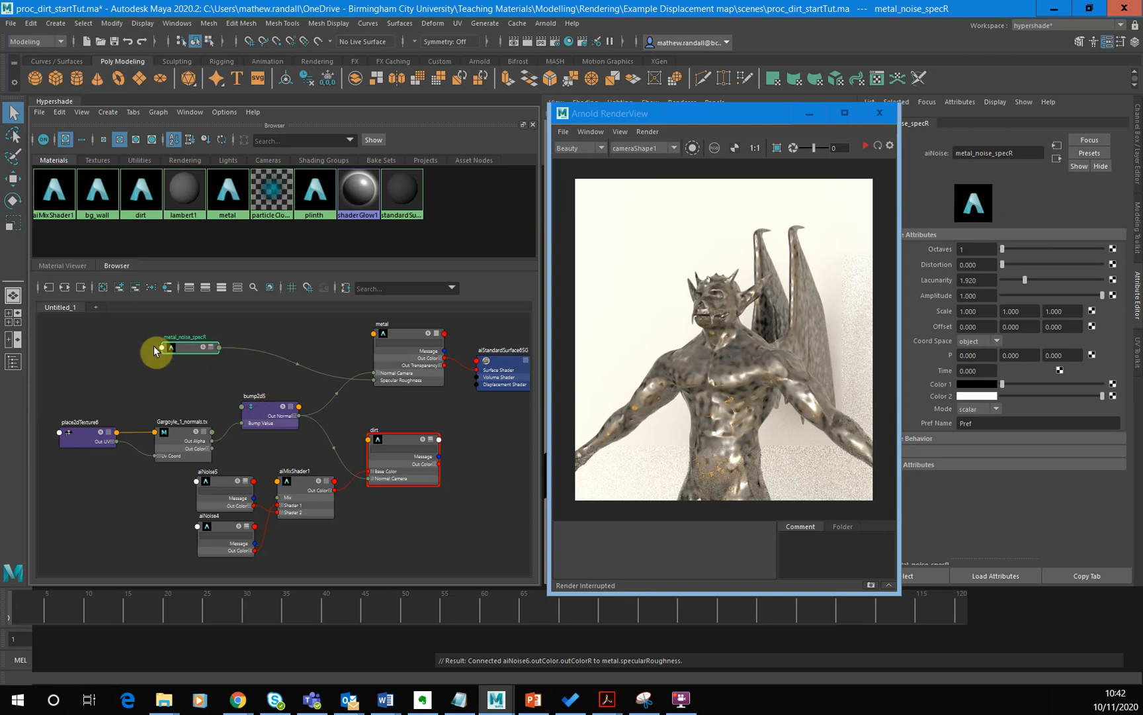
- Isolate metal_noise_specR in the Arnold render view and restart the render
left_click(205, 367)
left_click(193, 347)
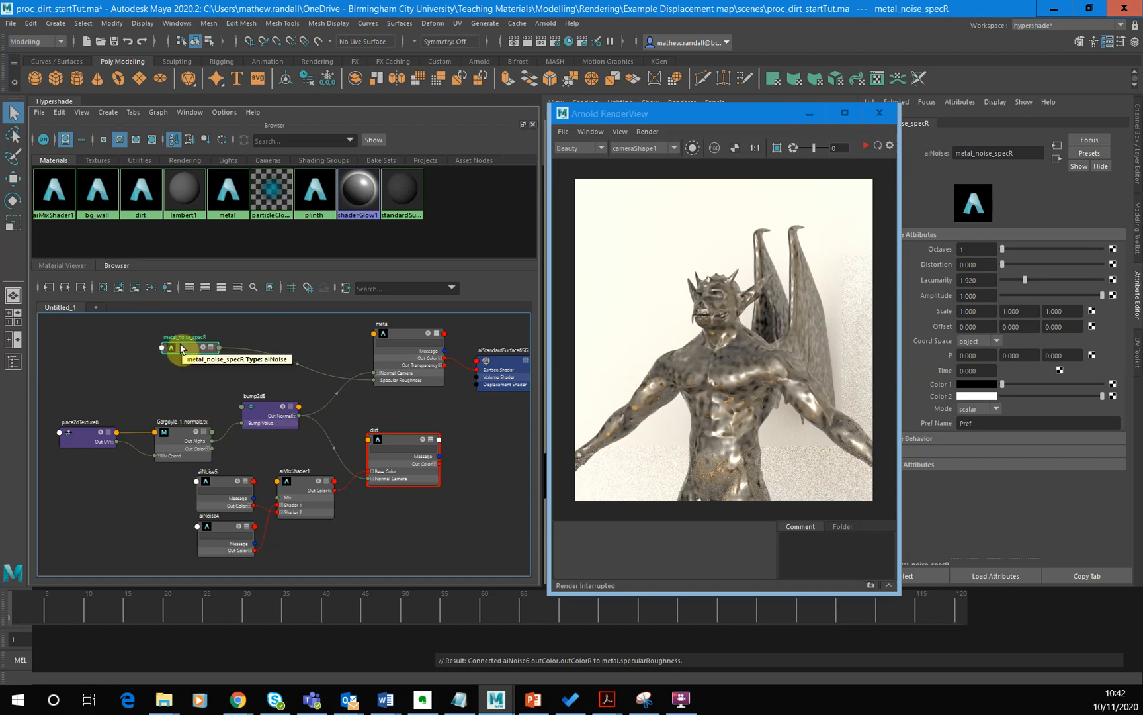
left_click(693, 148)
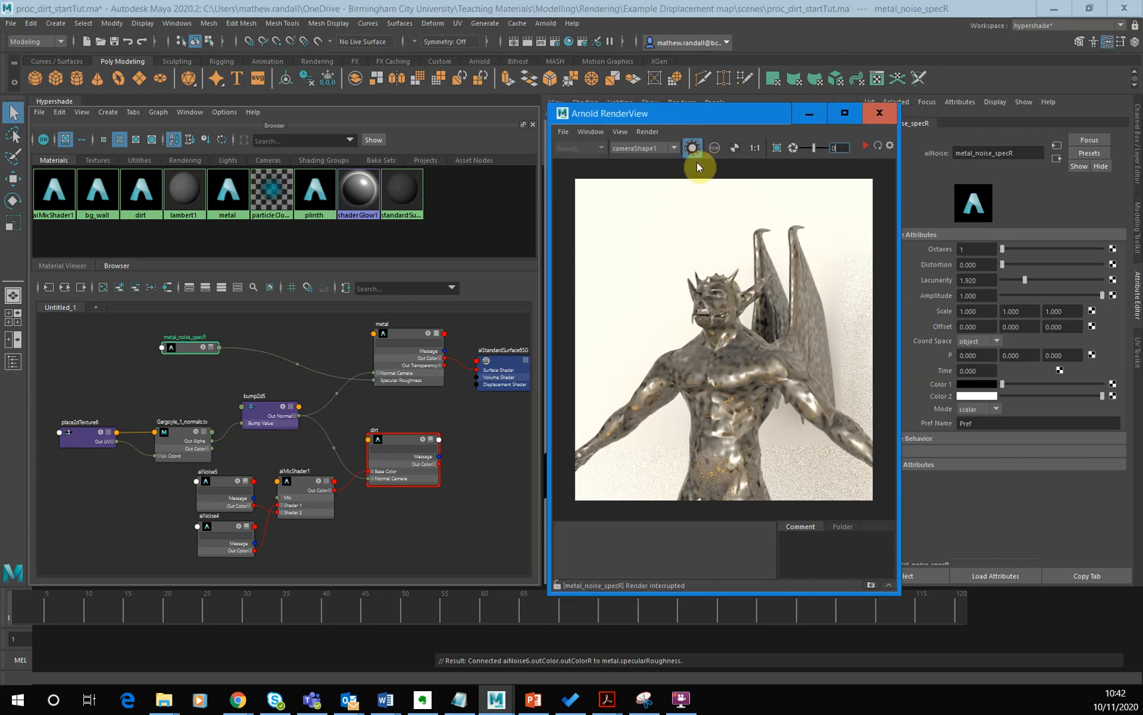
left_click(866, 145)
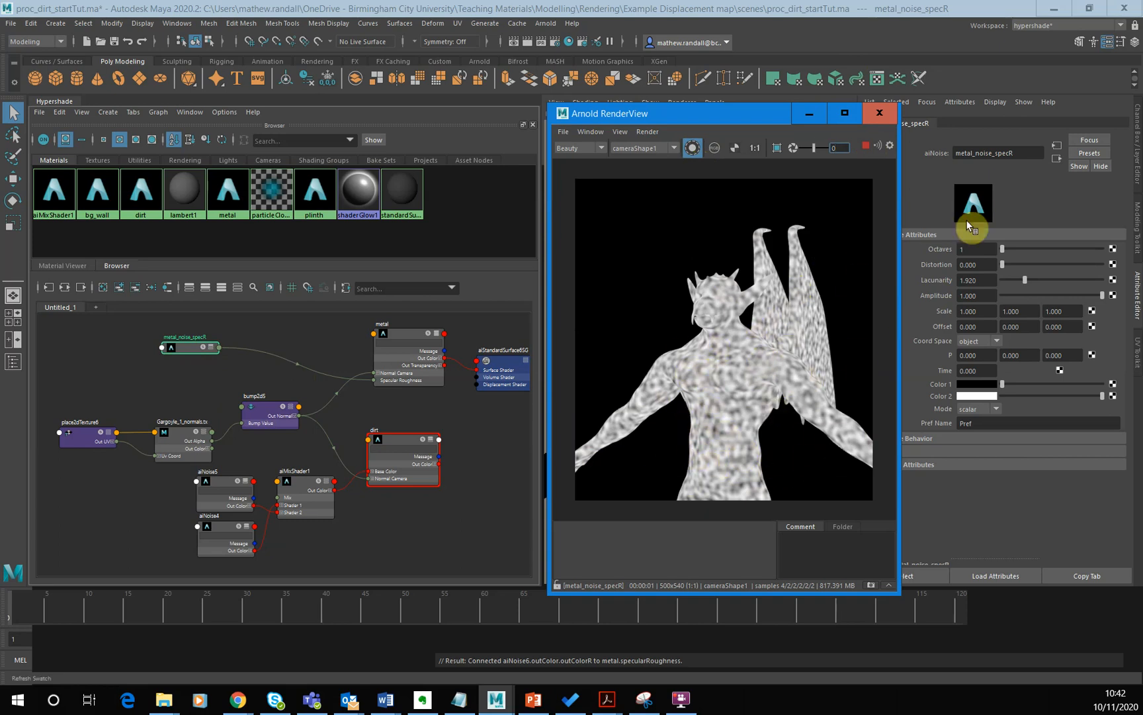
- Lower the Lacunarity of metal_noise_specR to 1.416
left_click_drag(1025, 280, 1017, 283)
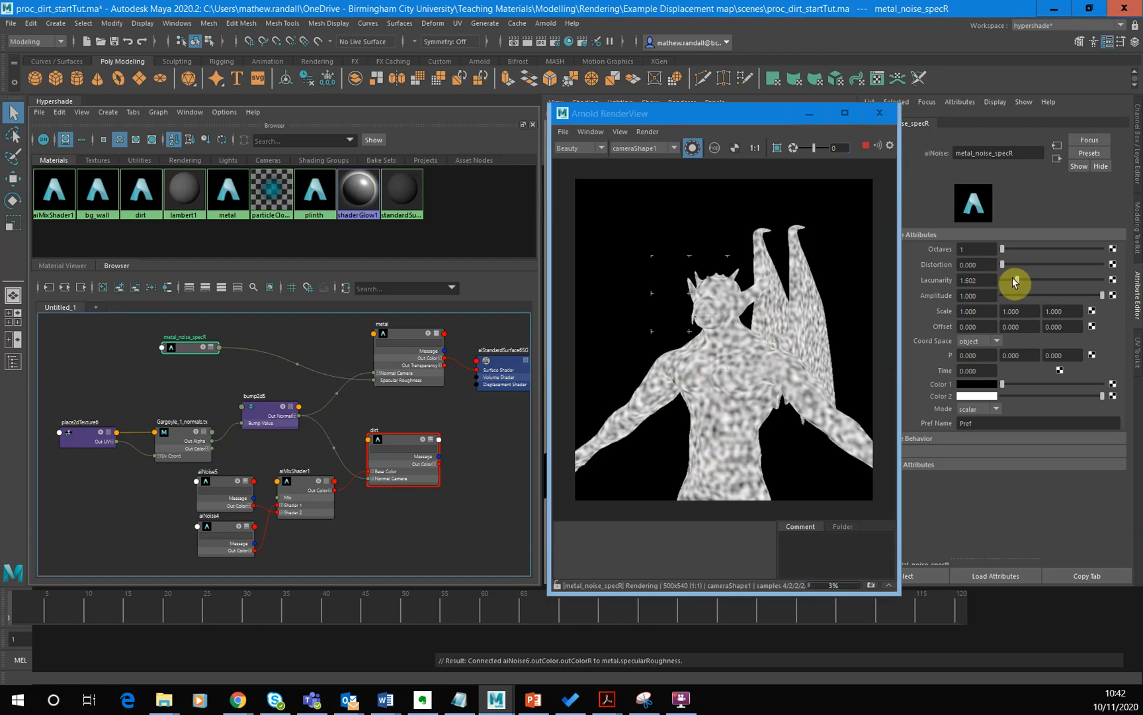
left_click(1013, 277)
left_click(1013, 277)
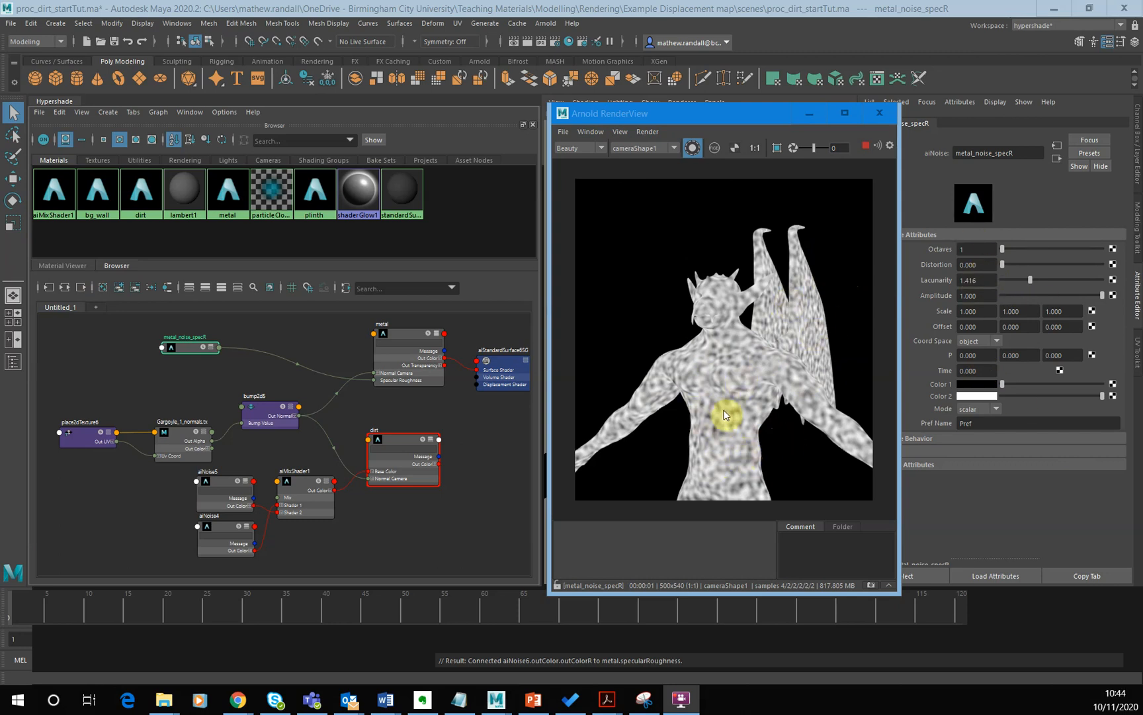
- Set the Scale of metal_noise_specR to 0.5 on all three axes
left_click(970, 311)
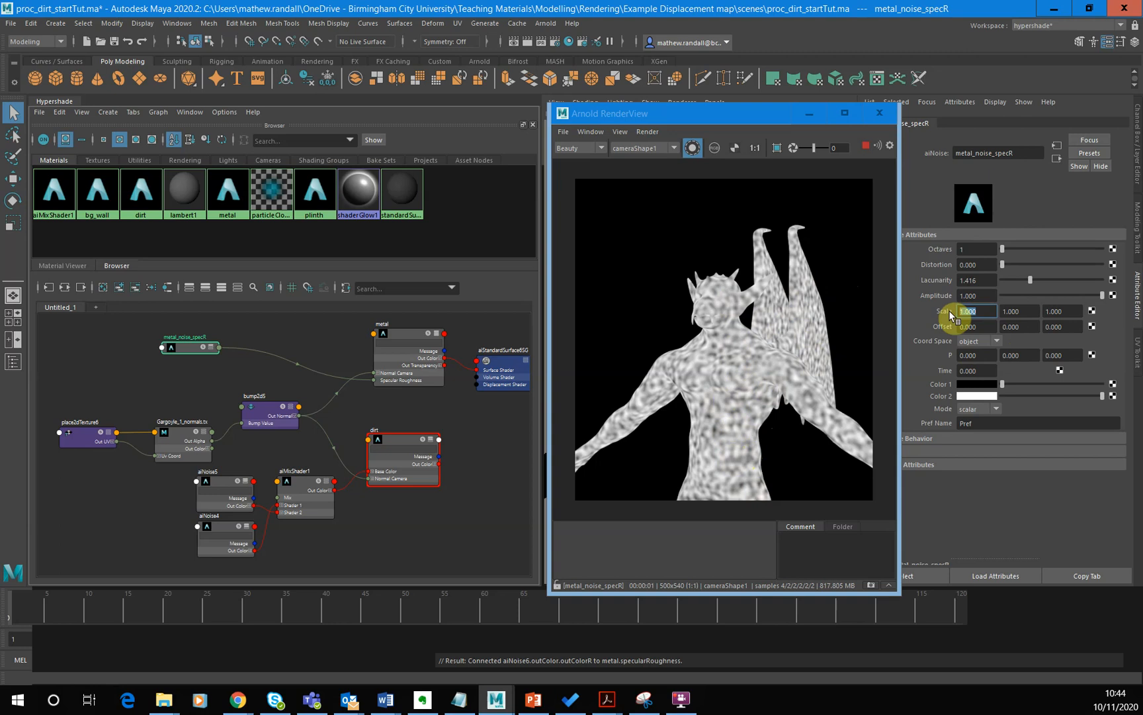
key("Return")
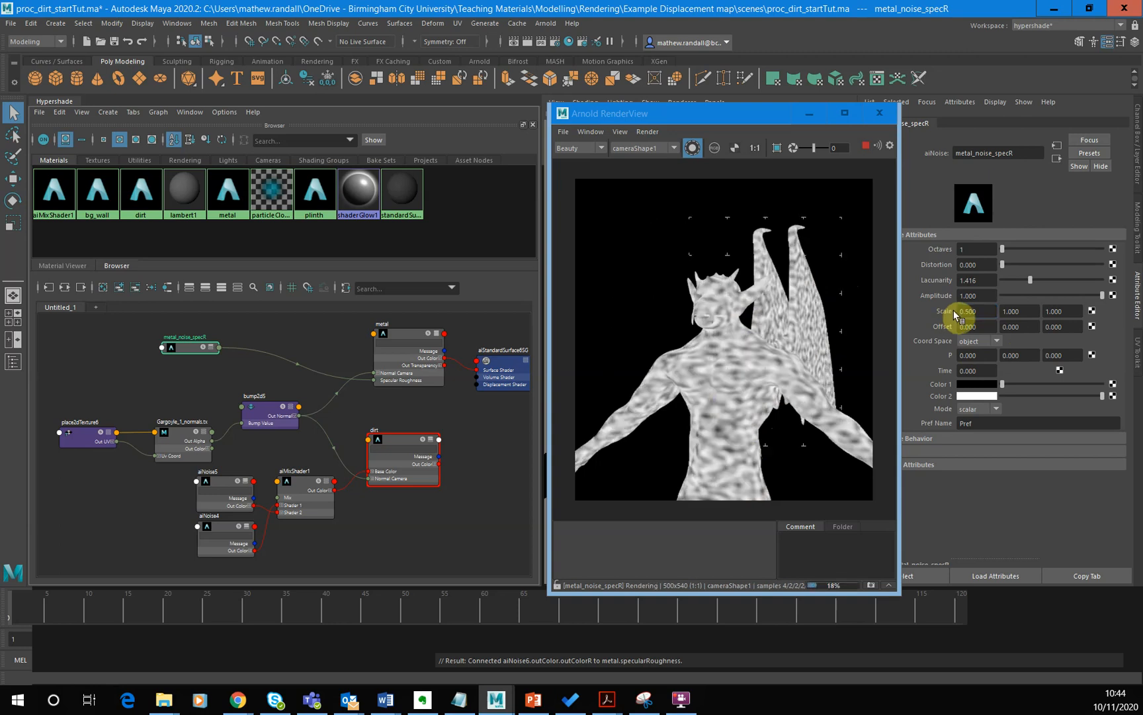
left_click(995, 311)
type("0.5")
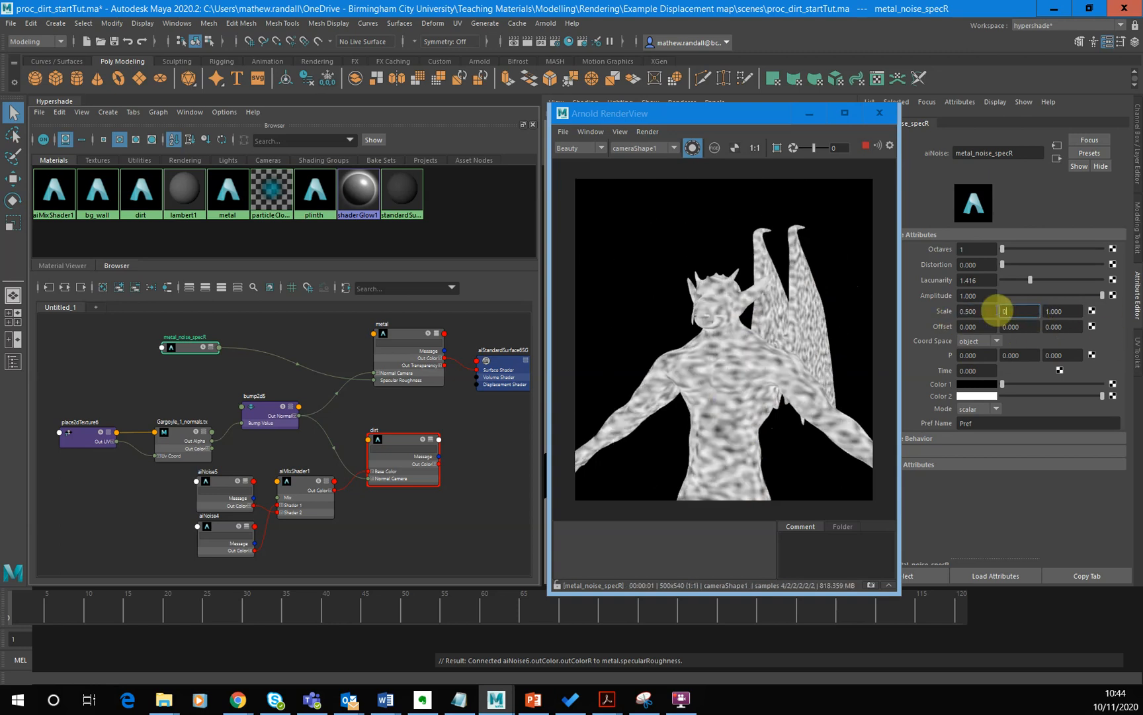
key("Return")
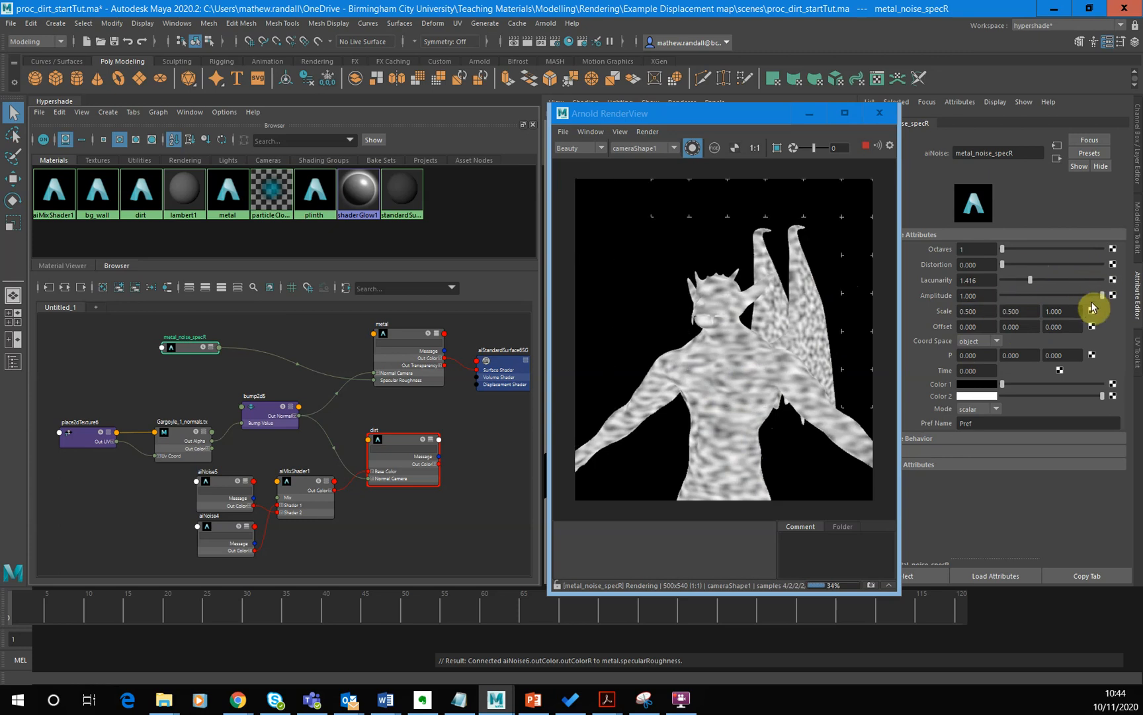
left_click(1047, 311)
type("0.5")
key("Return")
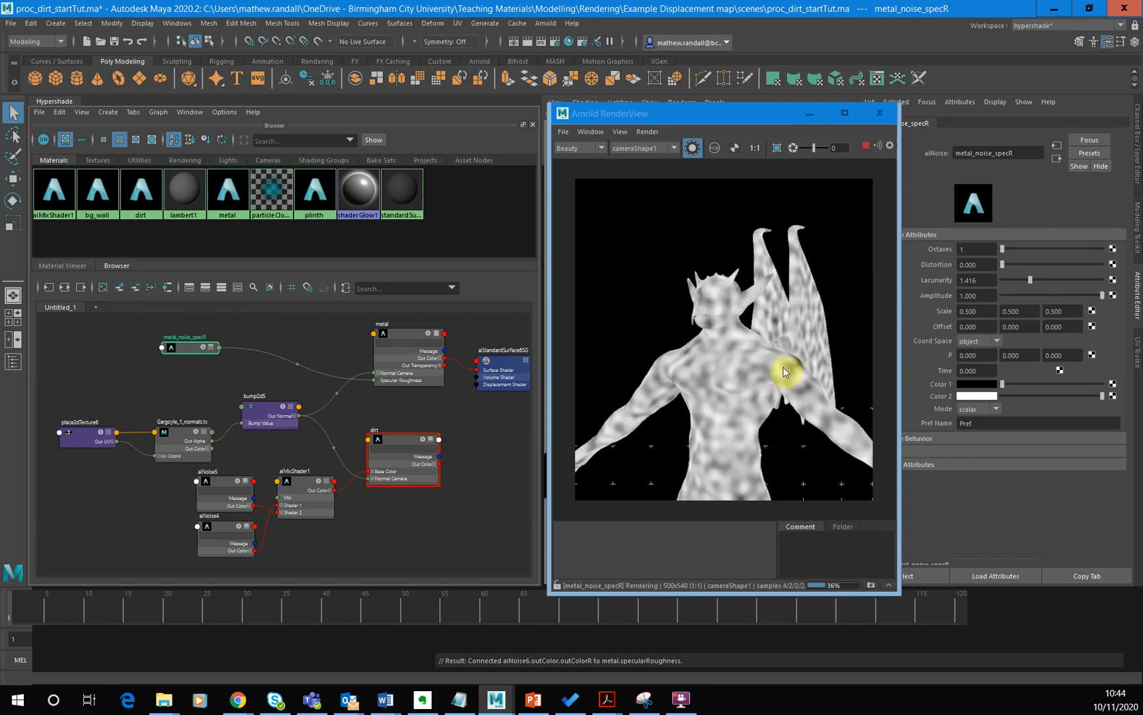
- Reduce the metal_noise_specR Scale to 0.3 on all three axes
left_click(985, 311)
type("0.3")
key("Return")
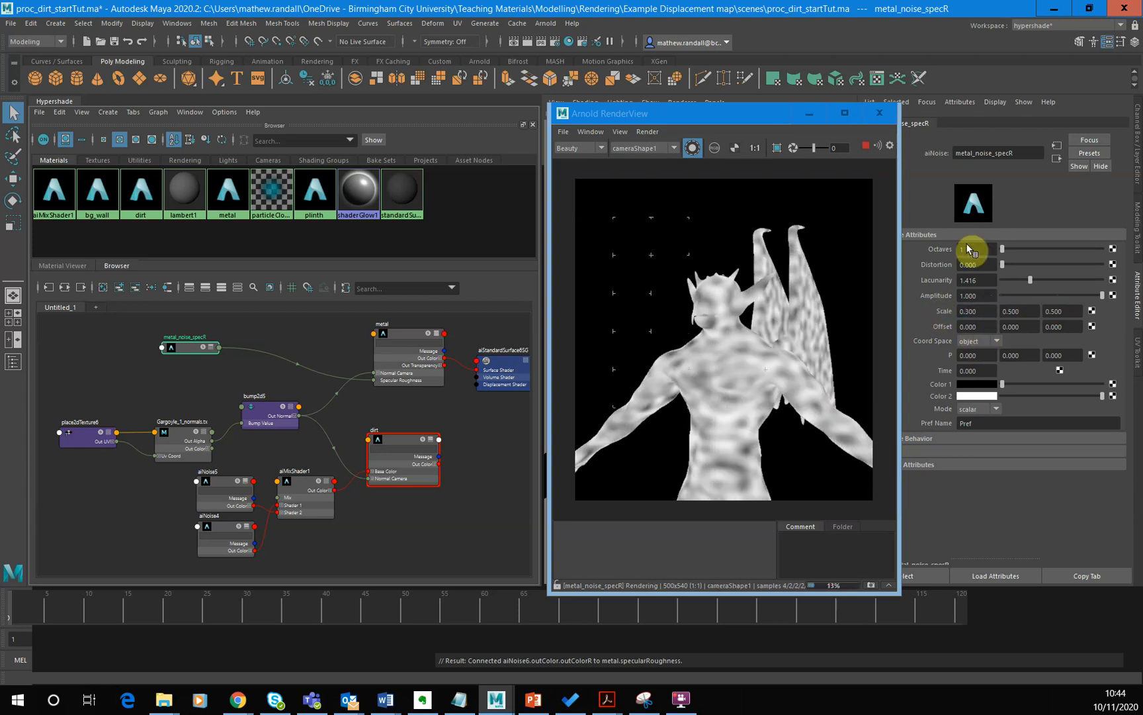
left_click_drag(1026, 312, 991, 308)
type("0.3")
key("Return")
left_click_drag(1077, 311, 1036, 311)
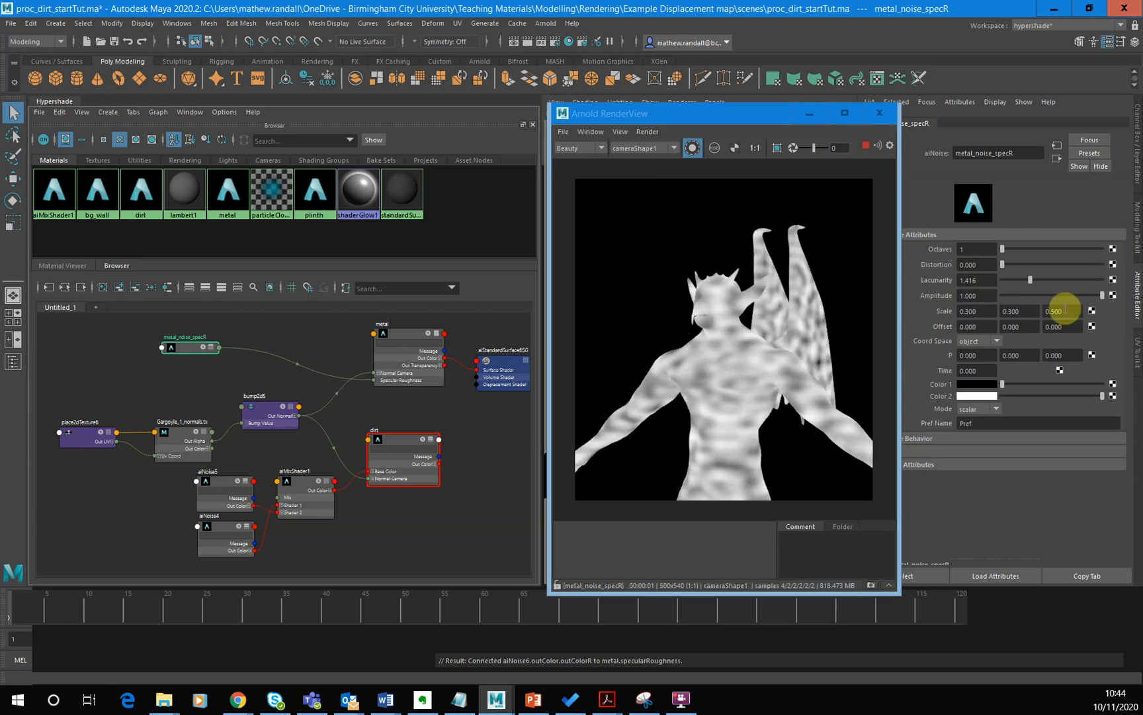
type("0.3")
key("Return")
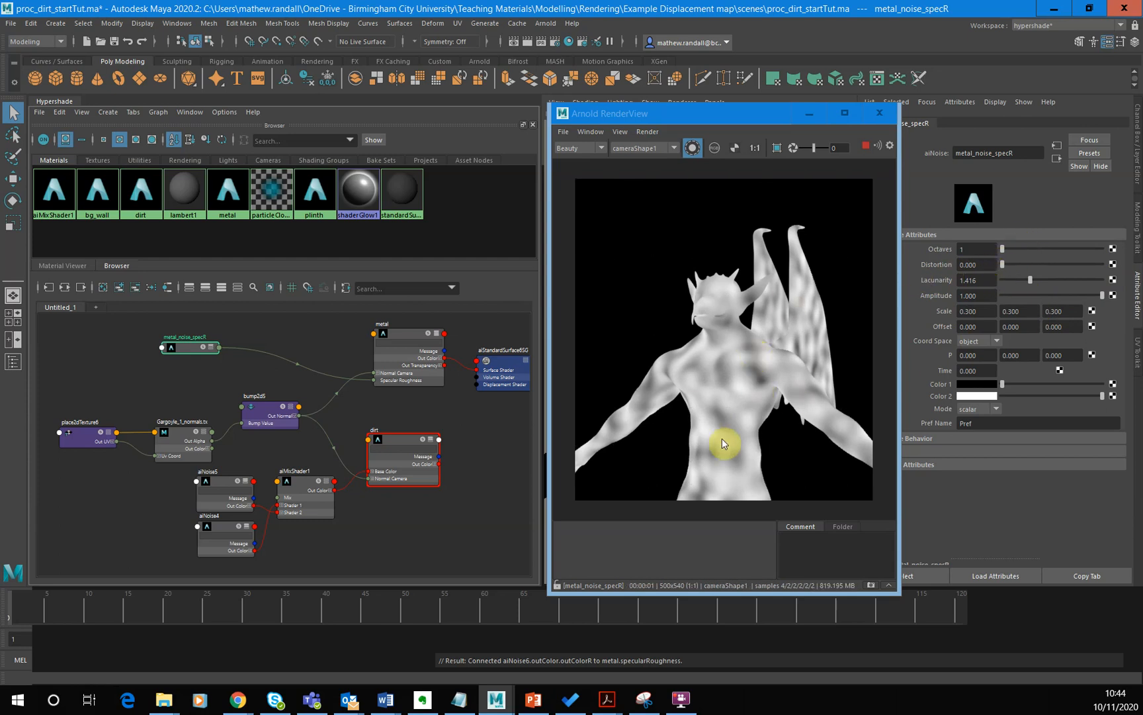
- Try different Distortion amounts on metal_noise_specR and settle on 0.542
mouse_move(1002, 264)
left_mouse_down()
mouse_move(1075, 262)
mouse_move(1005, 264)
mouse_move(1016, 265)
left_mouse_up()
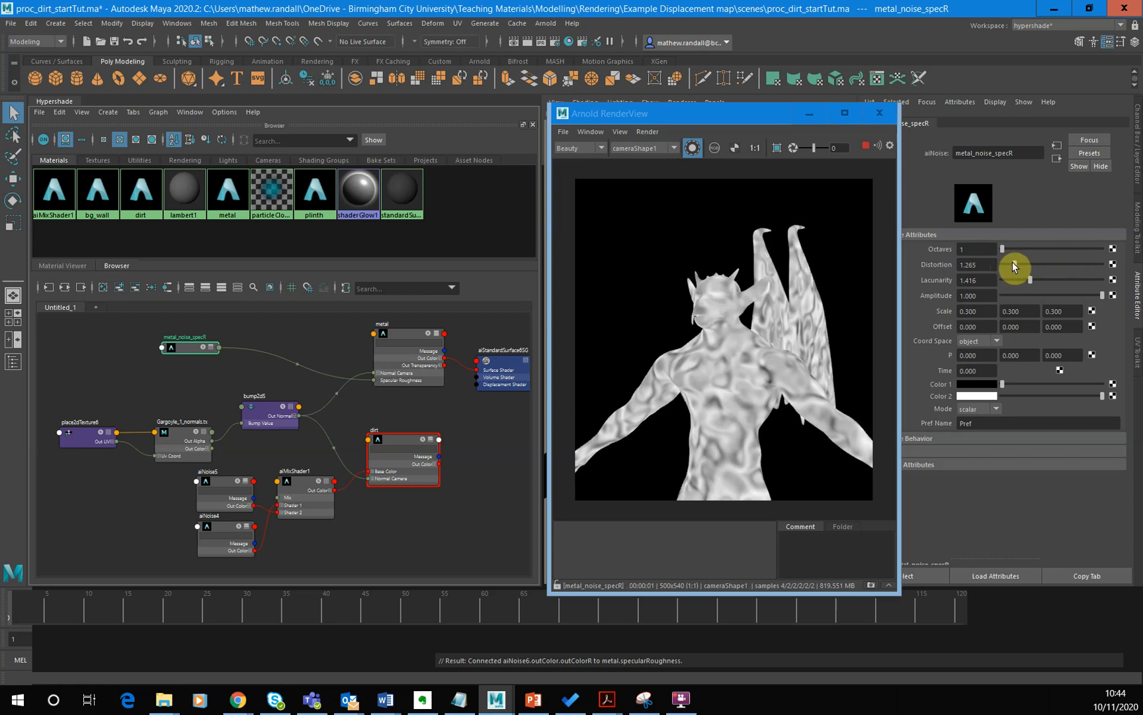
left_click_drag(1012, 265, 1002, 263)
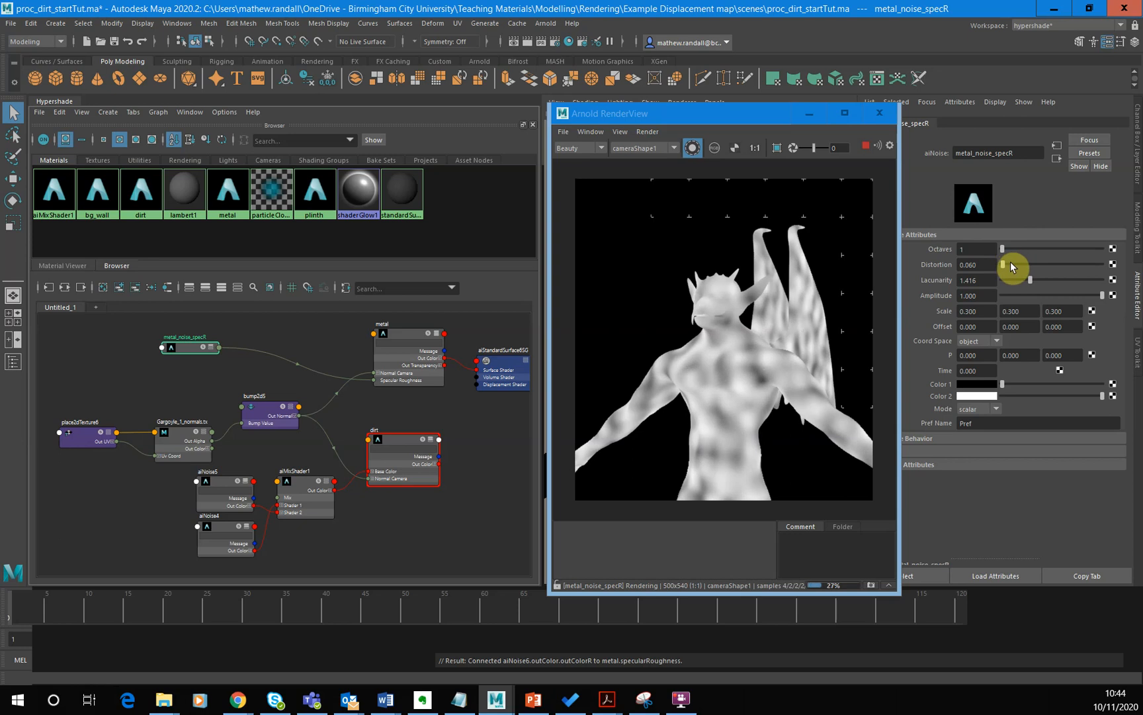
key("ctrl+z")
key("ctrl+z")
left_click(1007, 267)
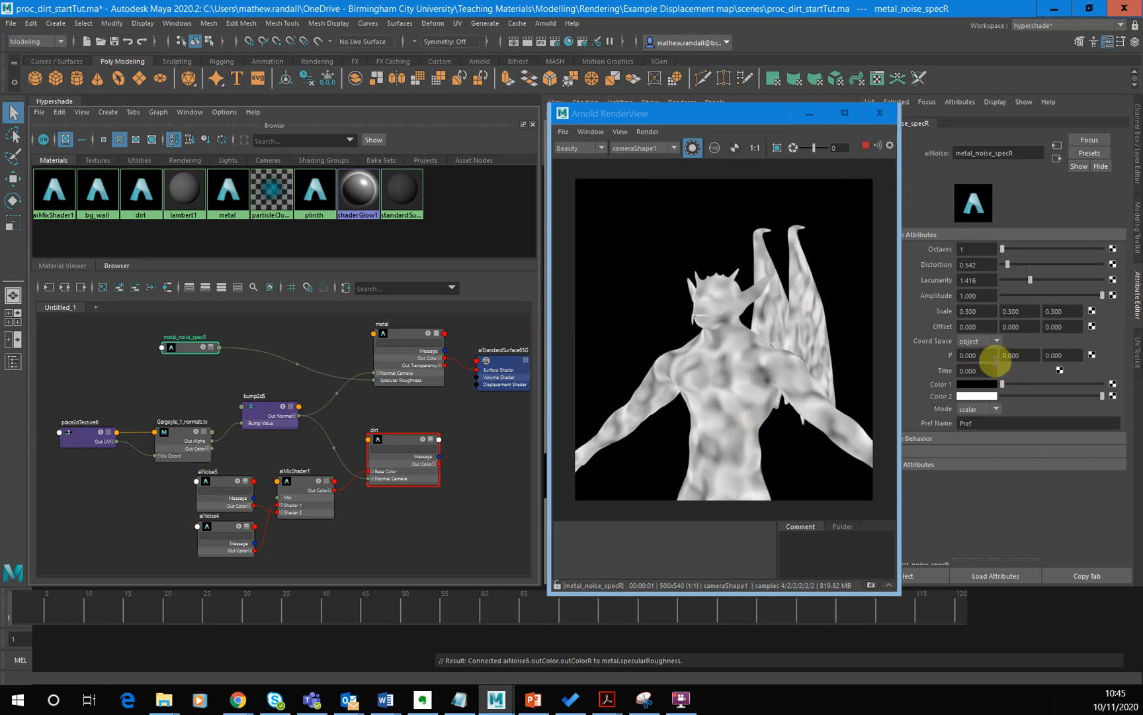
- Try a first-axis Scale of 0.2 on metal_noise_specR, and set all three axes to 0.1
left_click(966, 313)
type("0.2")
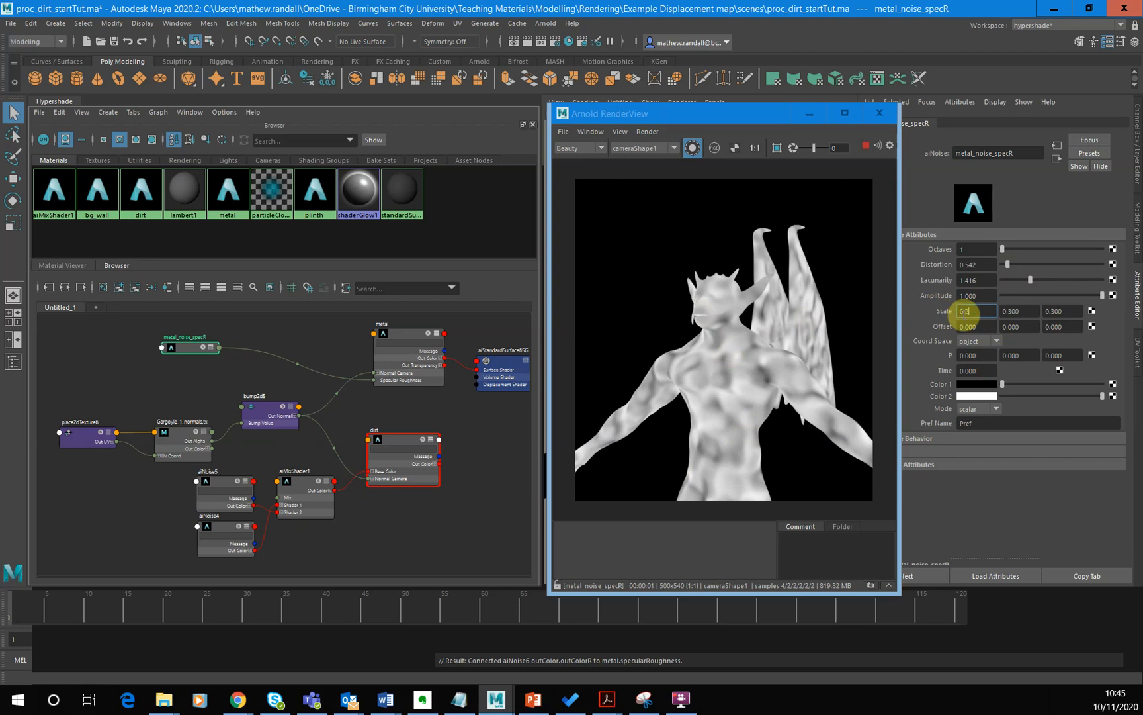
key("Return")
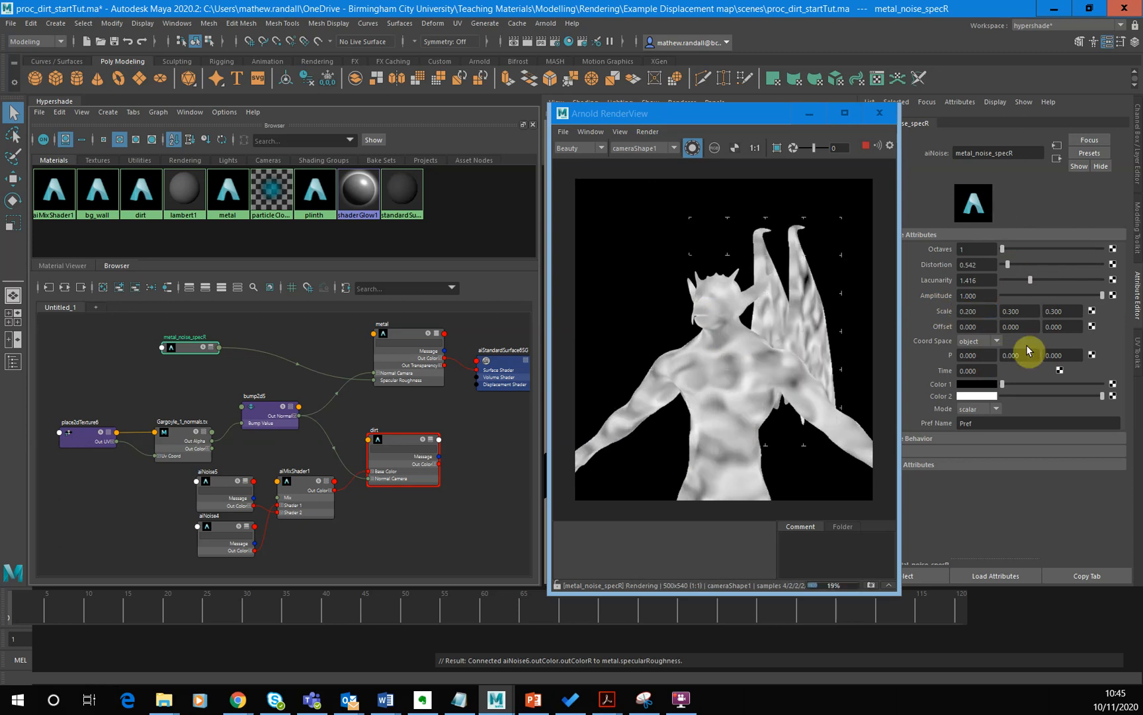
key("BackSpace")
key("BackSpace")
key("BackSpace")
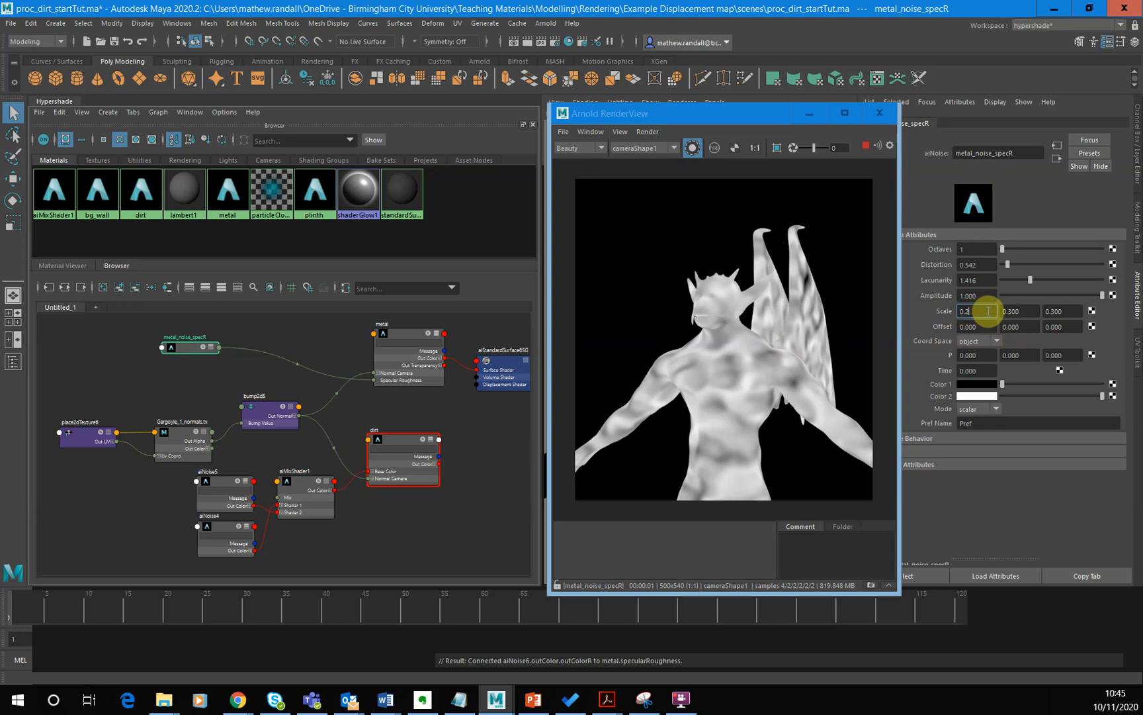
type("1")
key("Tab")
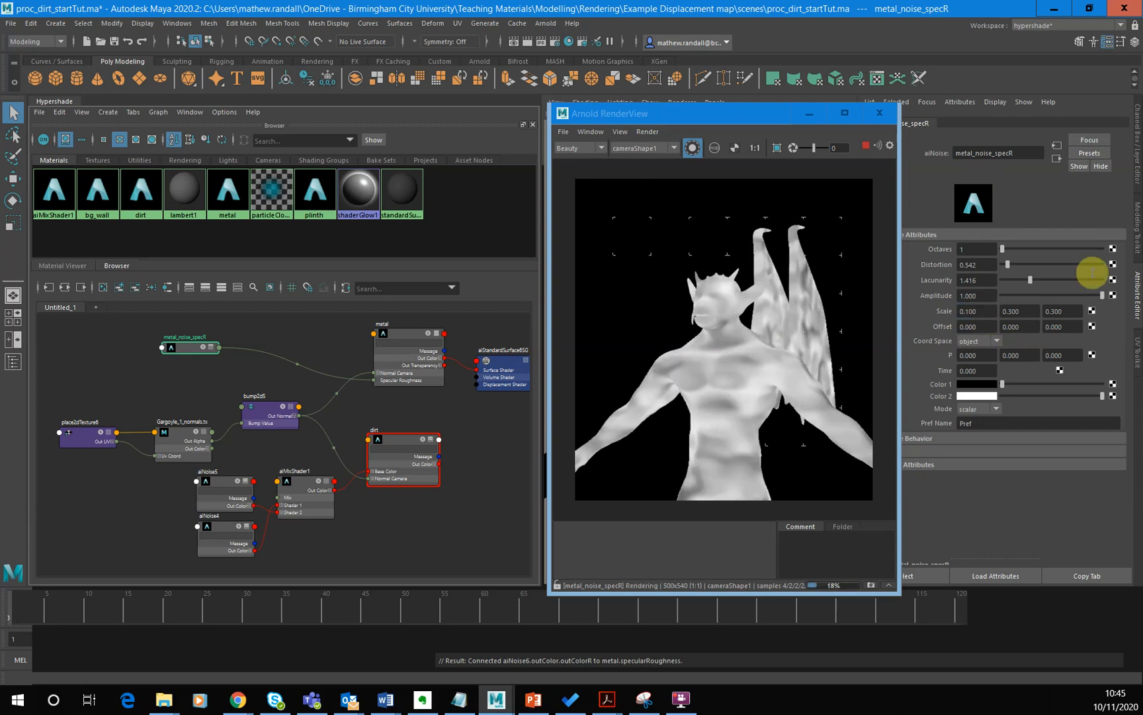
type("0.1")
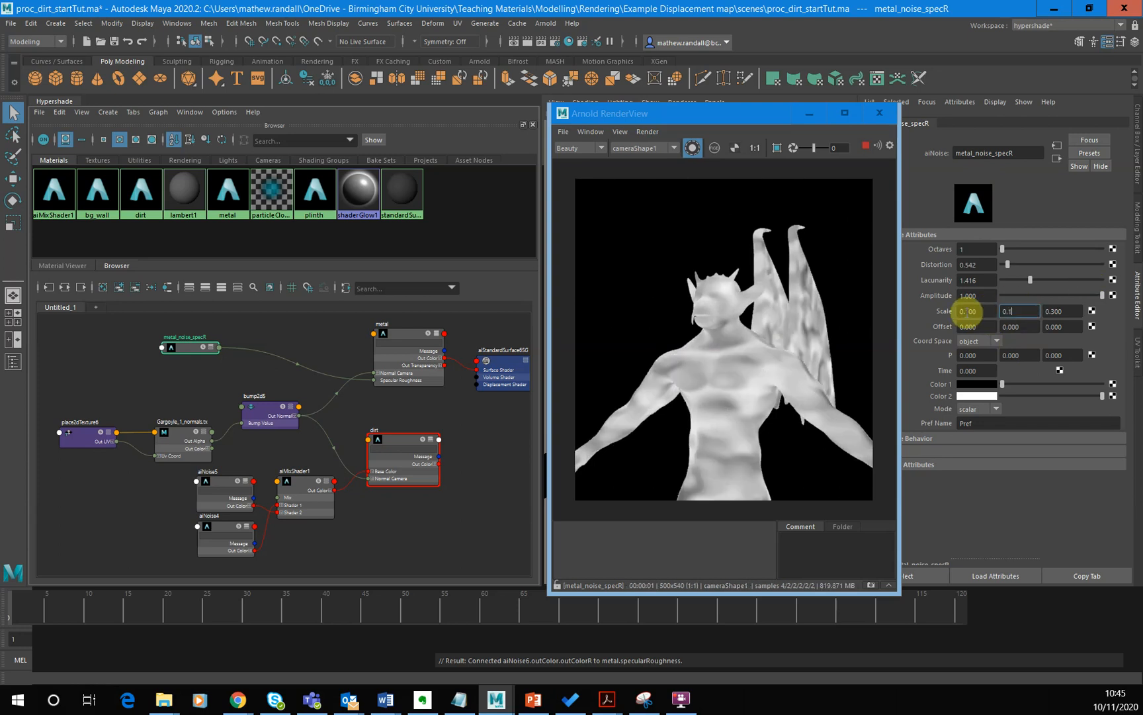
key("Return")
left_click_drag(1075, 311, 1024, 311)
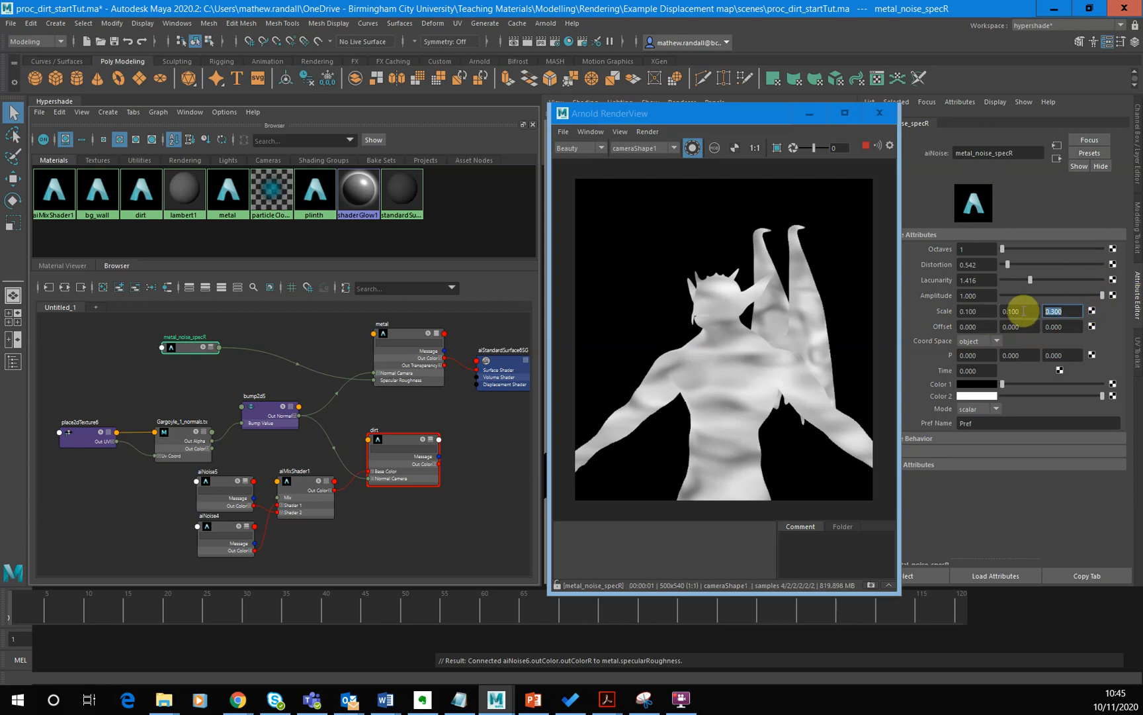
type("0.1")
key("Return")
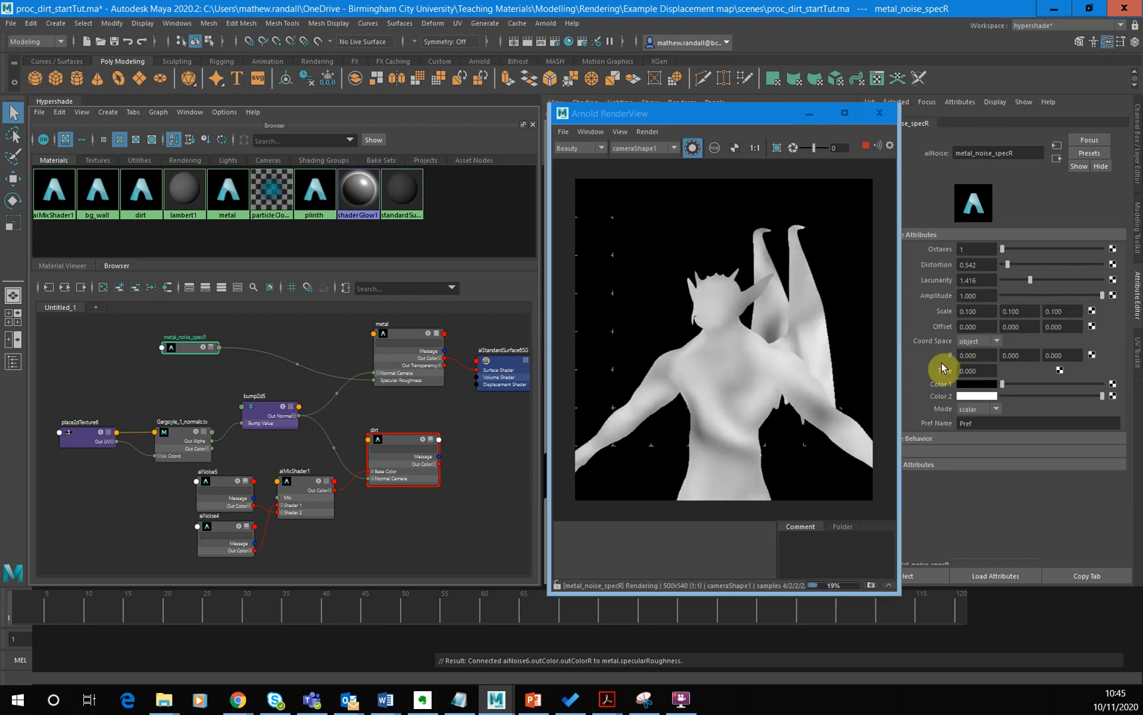
- Raise the metal_noise_specR Scale to 0.2 on all three axes
left_click_drag(981, 320, 939, 309)
type("0.2")
key("Return")
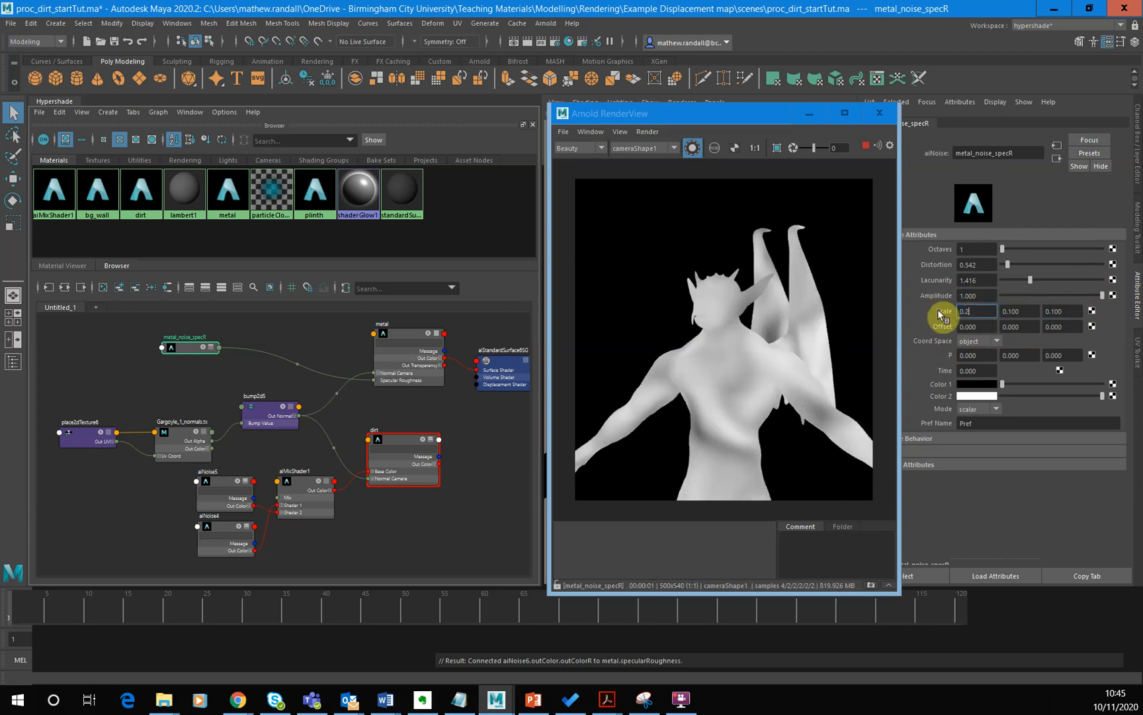
key("Tab")
type("0.2")
key("Return")
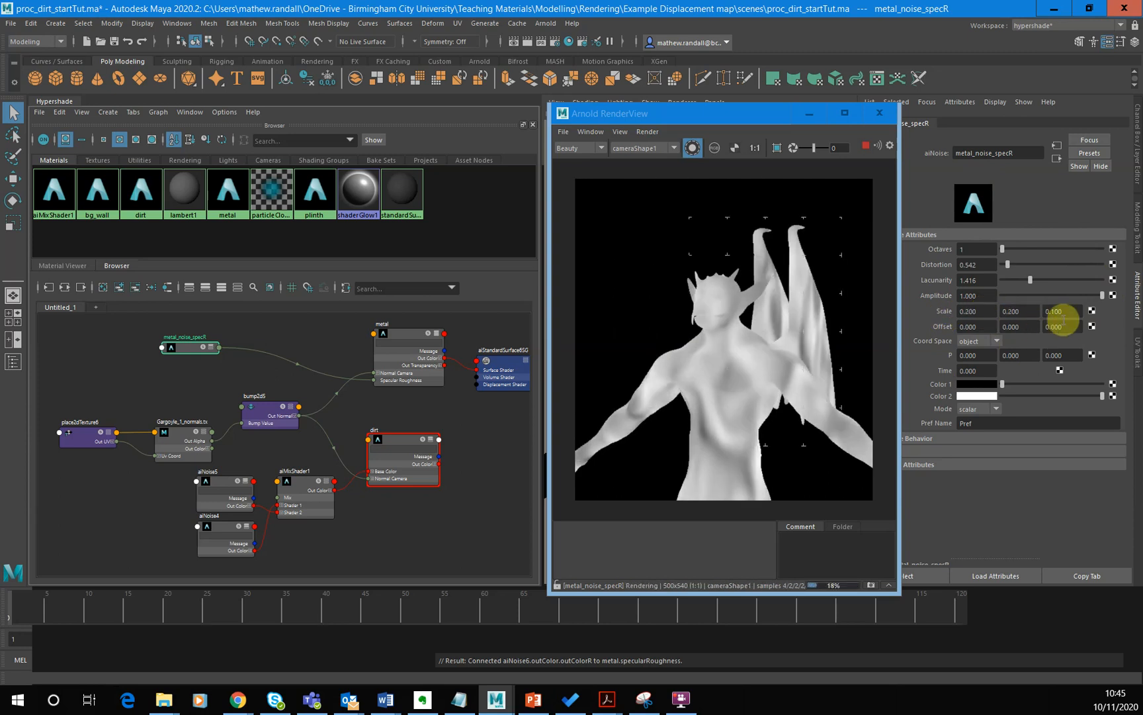
left_click(1052, 311)
type("0.2")
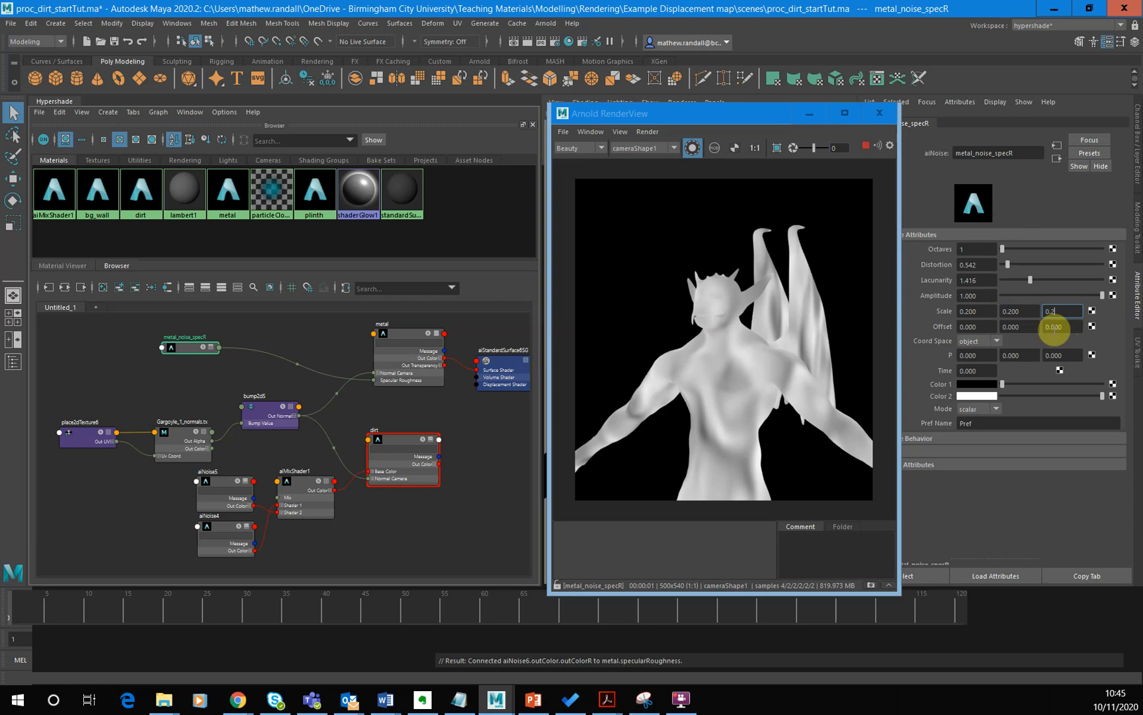
key("Return")
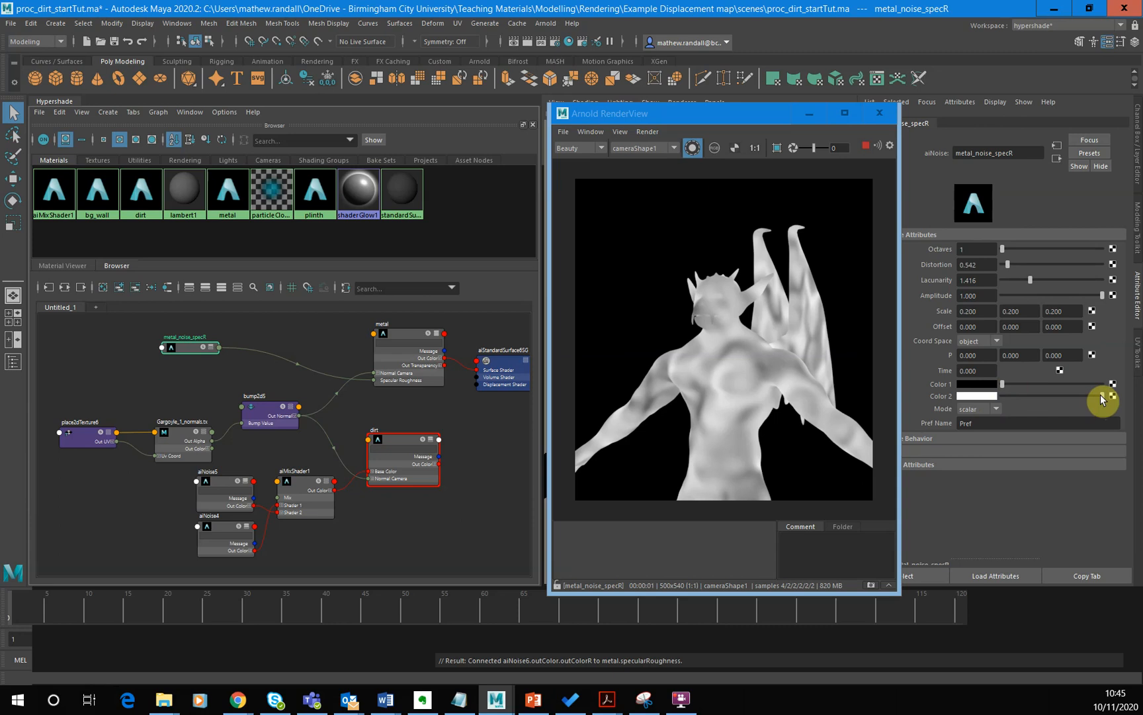
- Narrow the noise contrast of metal_noise_specR by lightening Color 1 to mid grey and darkening Color 2 to light grey
left_click(1012, 384)
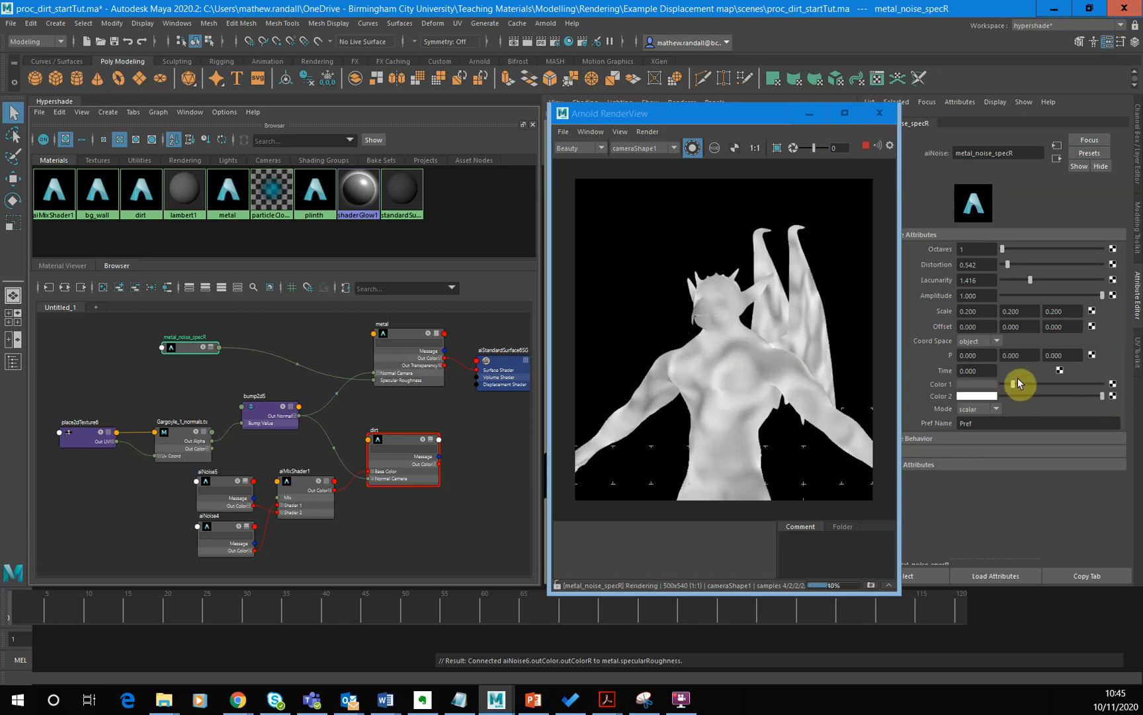
left_click(1022, 383)
left_click(1018, 383)
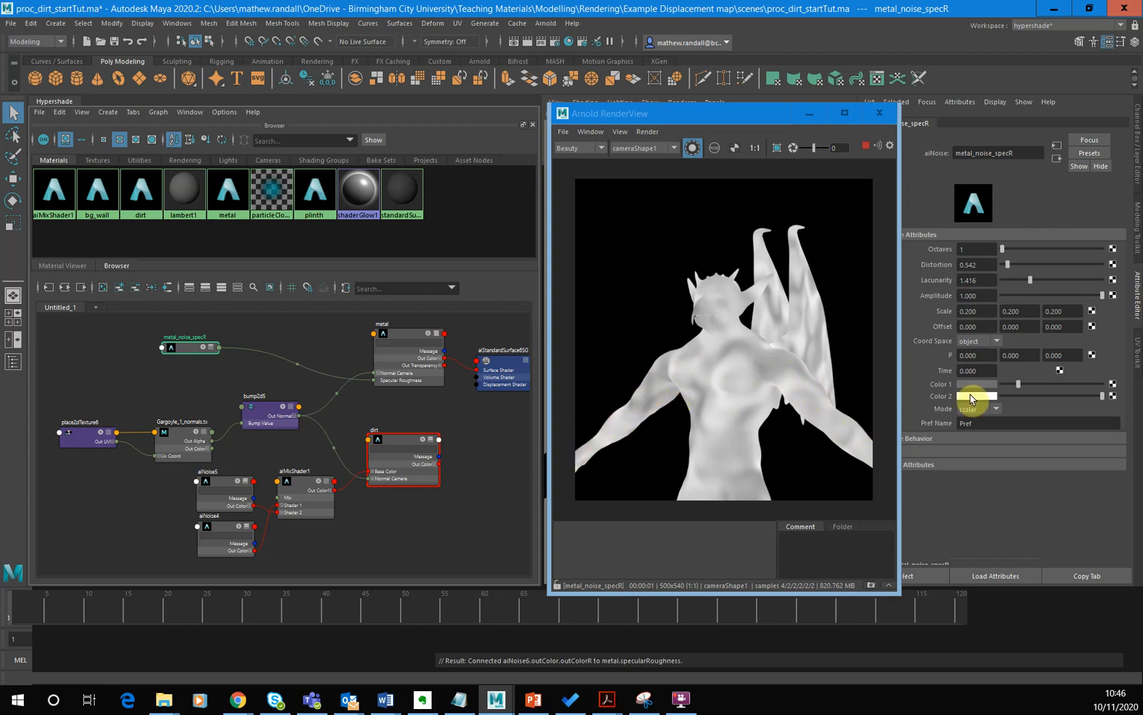
left_click(1039, 383)
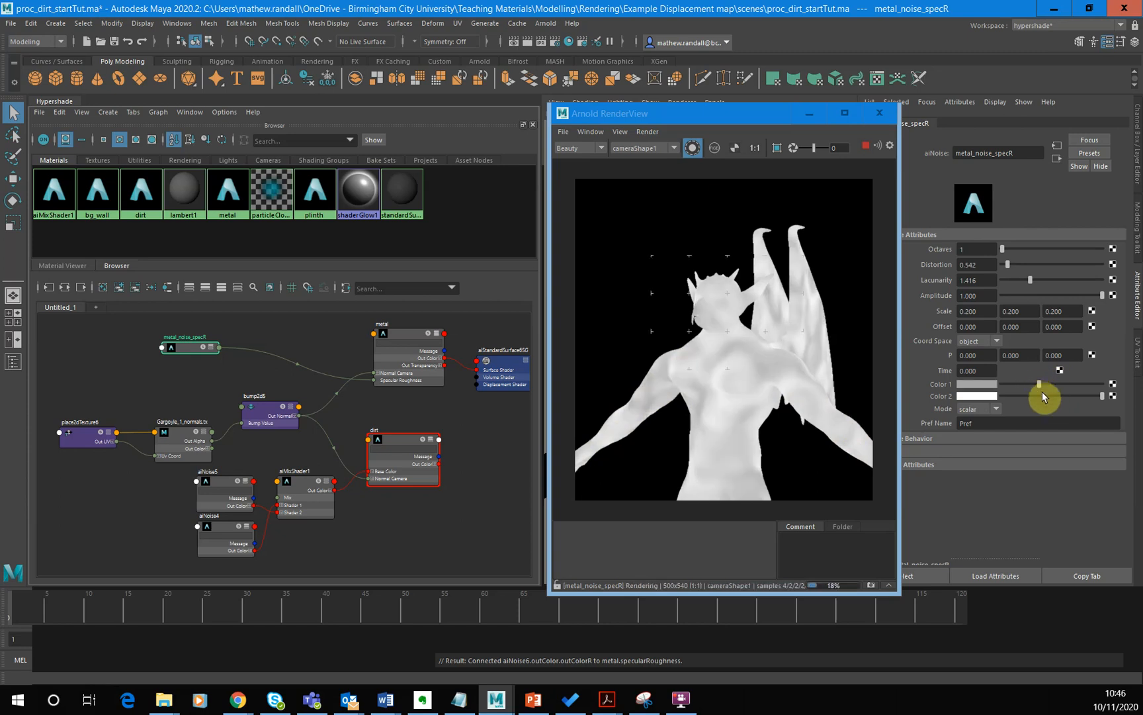
left_click(1057, 395)
left_click(1054, 395)
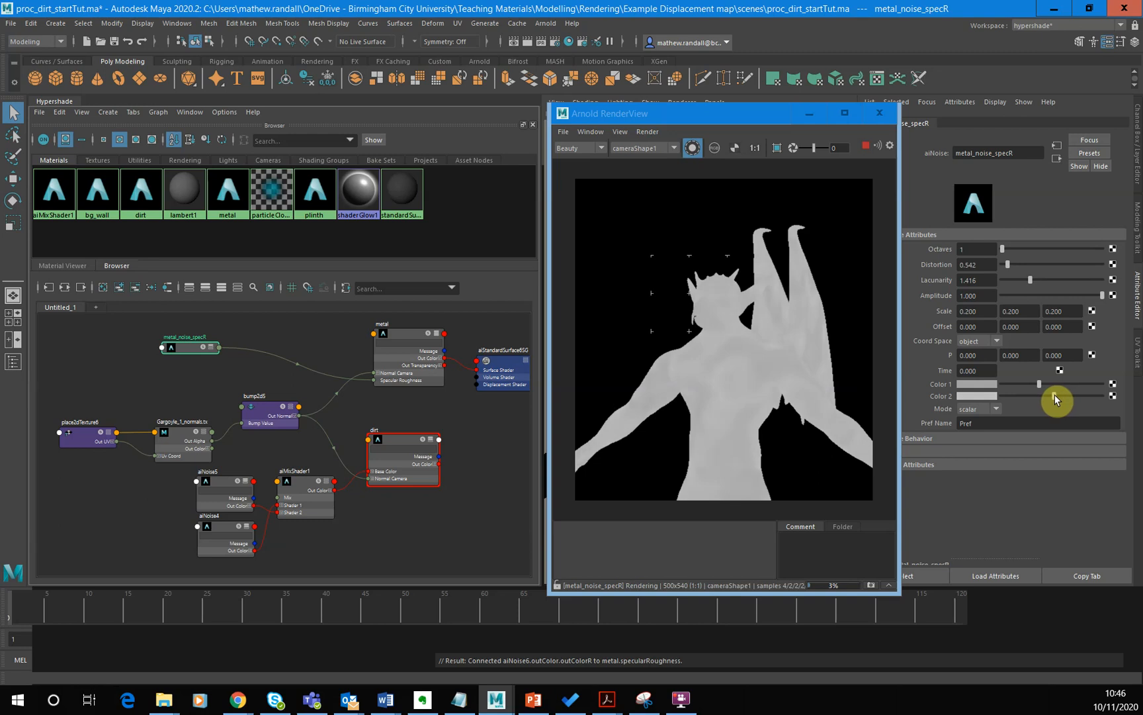
left_click(1065, 395)
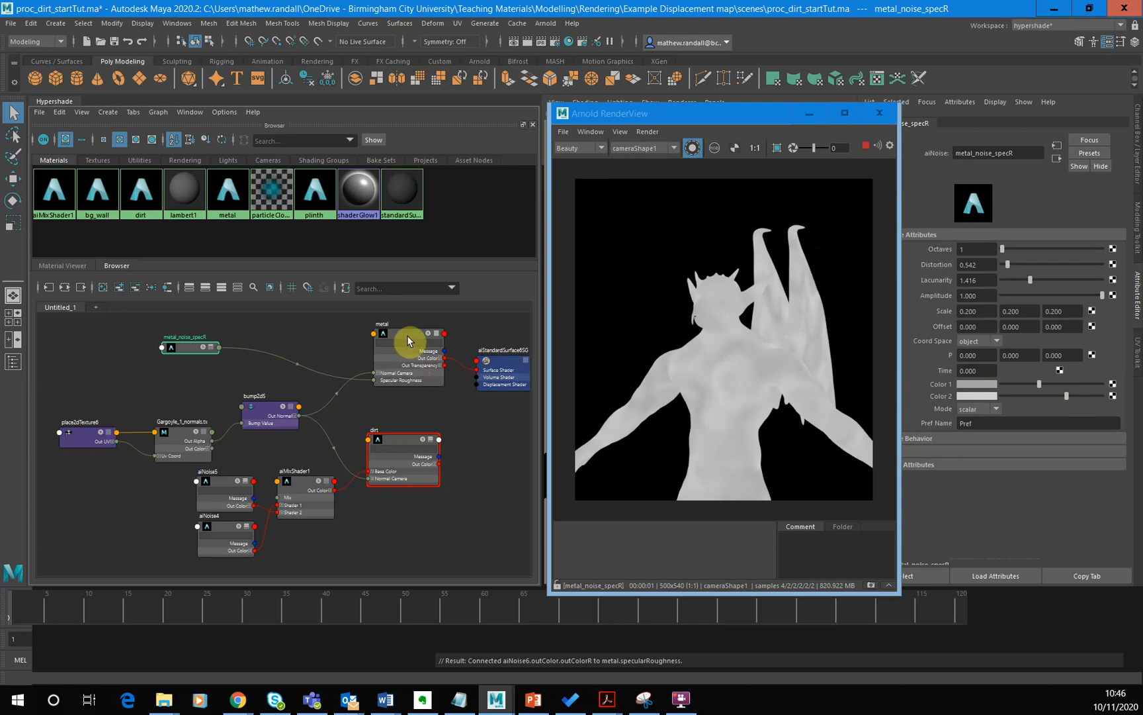
- Preview the metal shader in isolation on the gargoyle, and turn isolation off to render the full scene
left_click(408, 336)
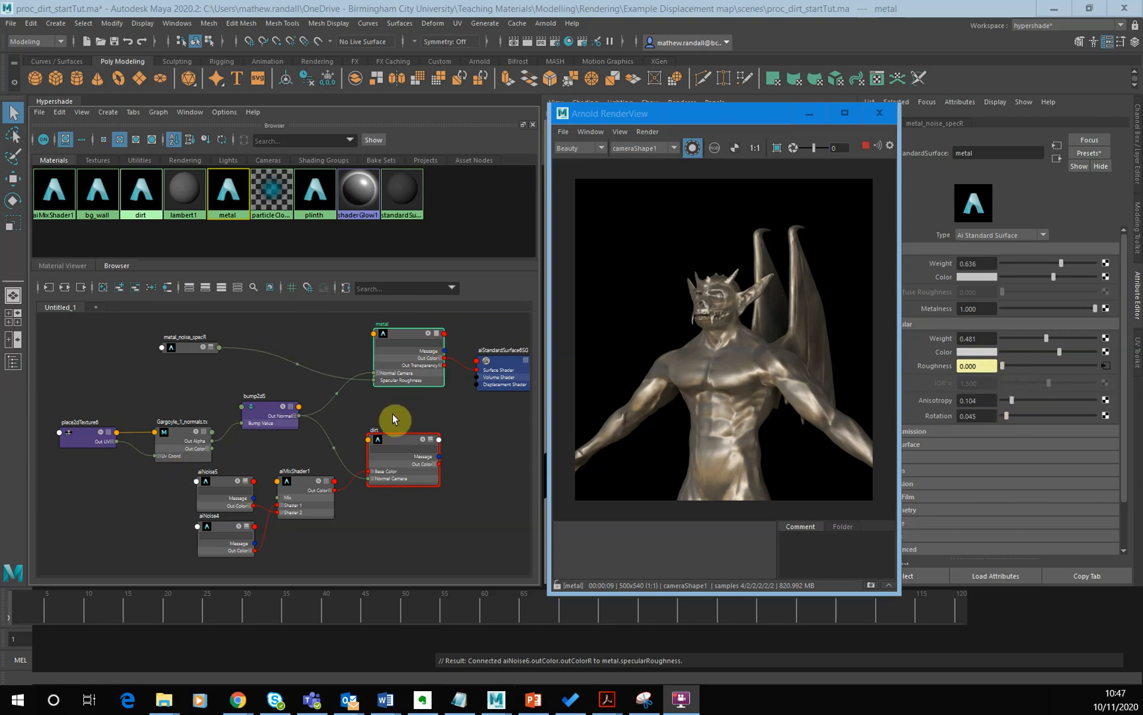
left_click(695, 152)
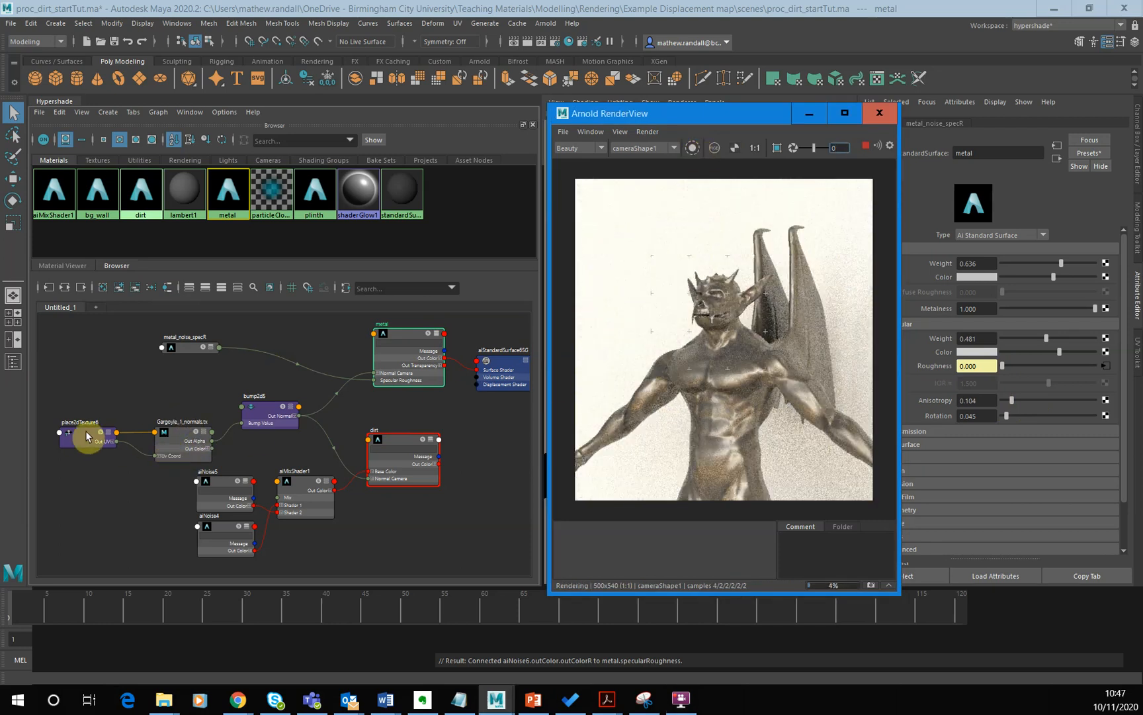
- Widen the contrast of metal_noise_specR slightly with a darker grey Color 1 and a lighter Color 2
left_click(186, 346)
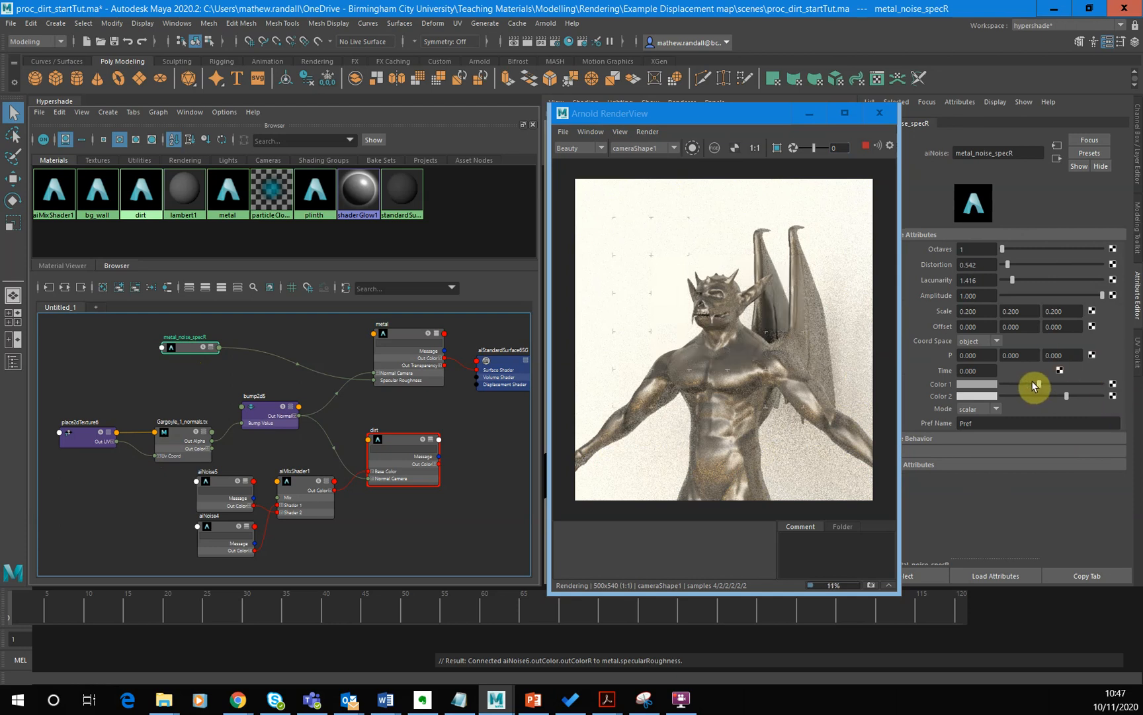
left_click_drag(1036, 384, 1032, 384)
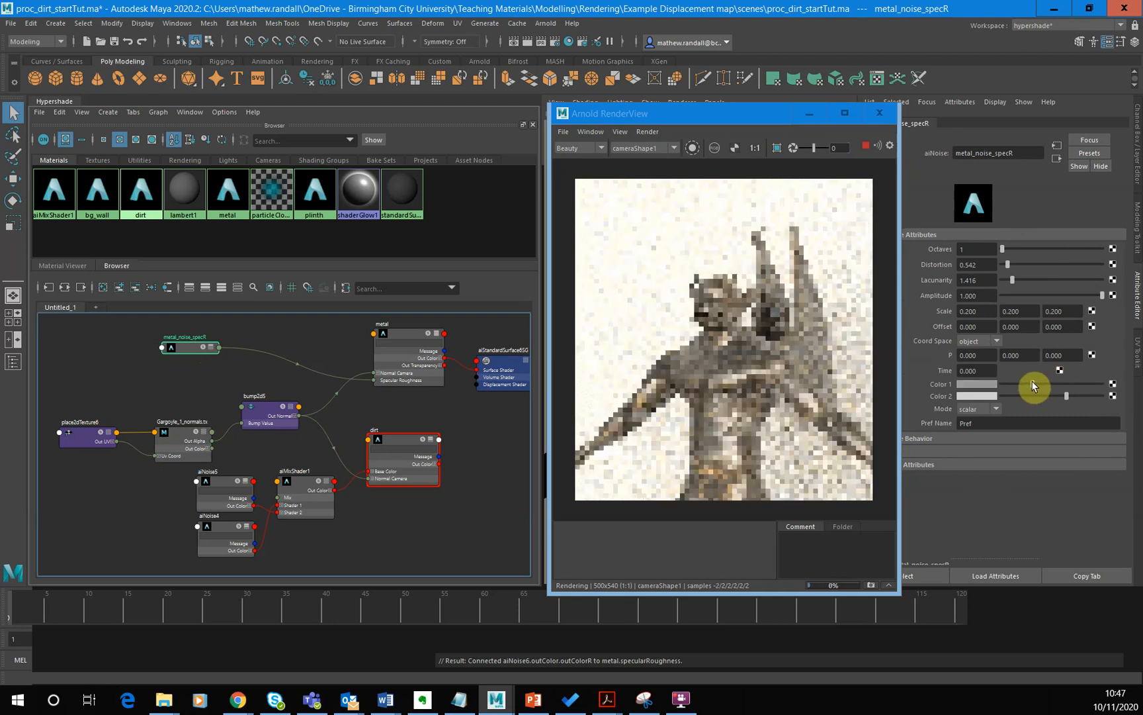
left_click(1075, 395)
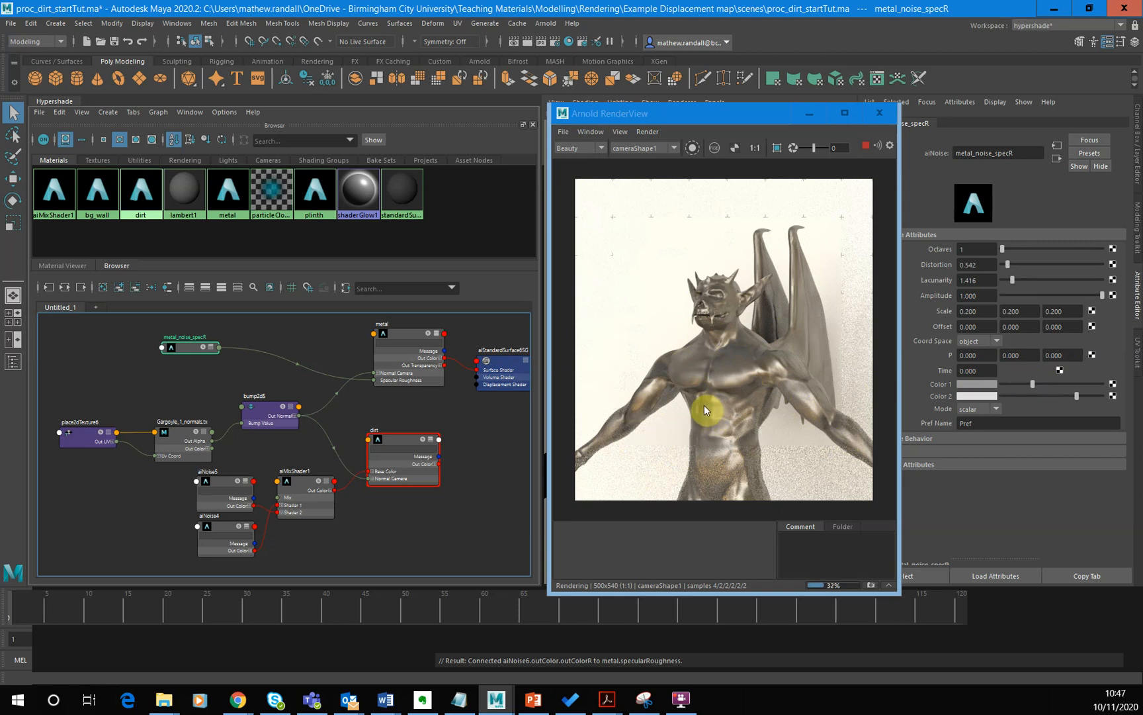
- Set the metal_noise_specR Scale to 0.3, 0.3, 0.3 for the full-scene render
left_click(970, 311)
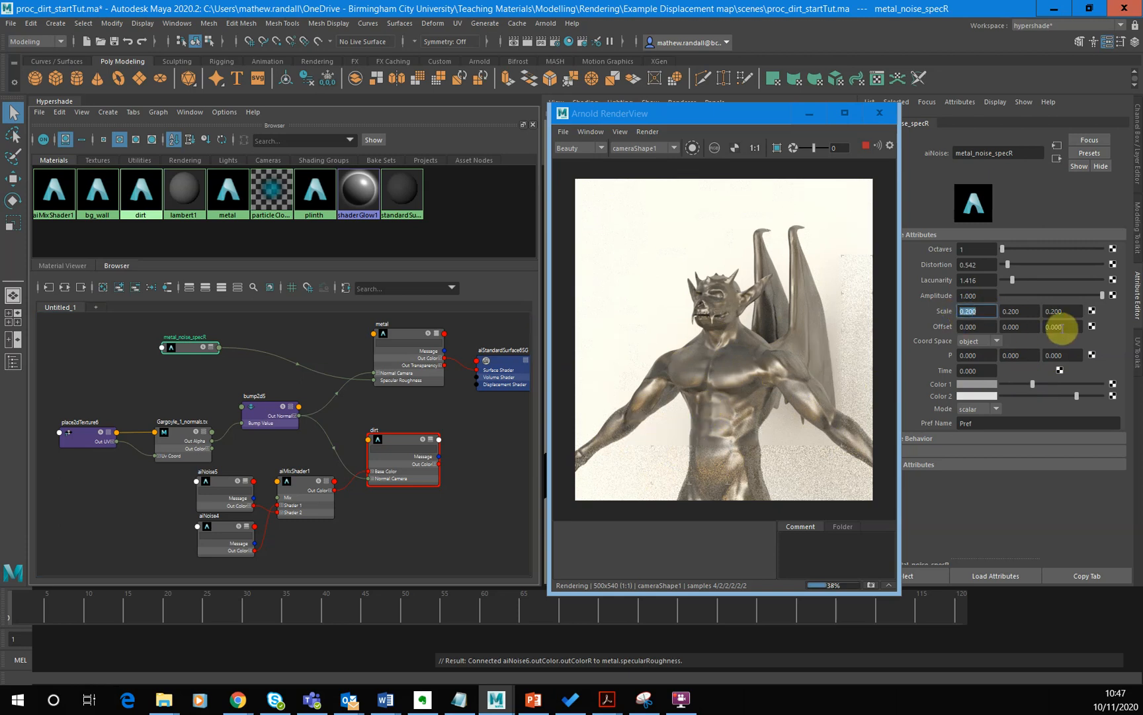
type("0.3")
key("Return")
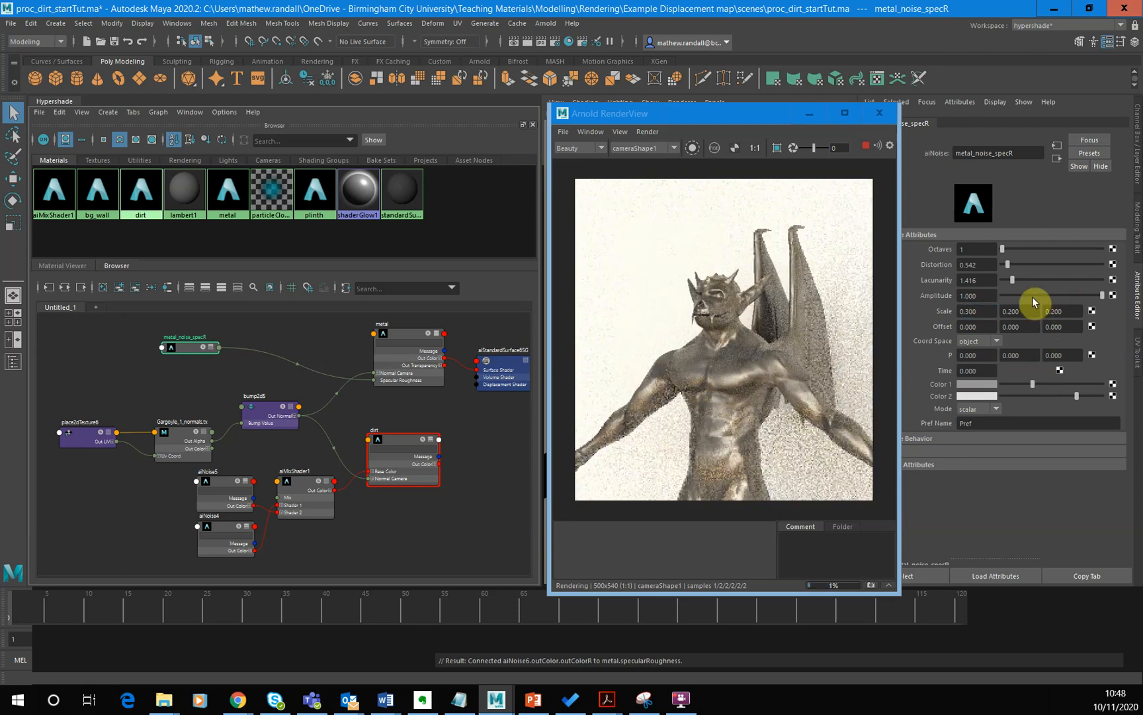
left_click(1003, 311)
type("0.3")
key("Return")
left_click(1057, 311)
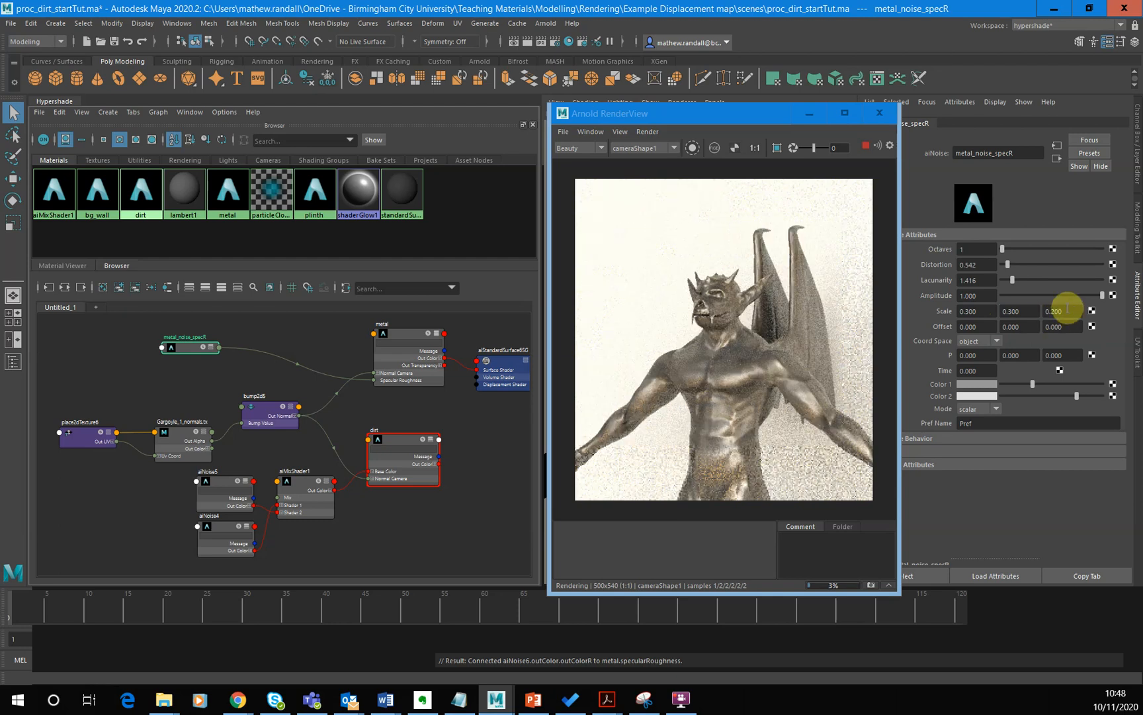
type("0.3")
key("Return")
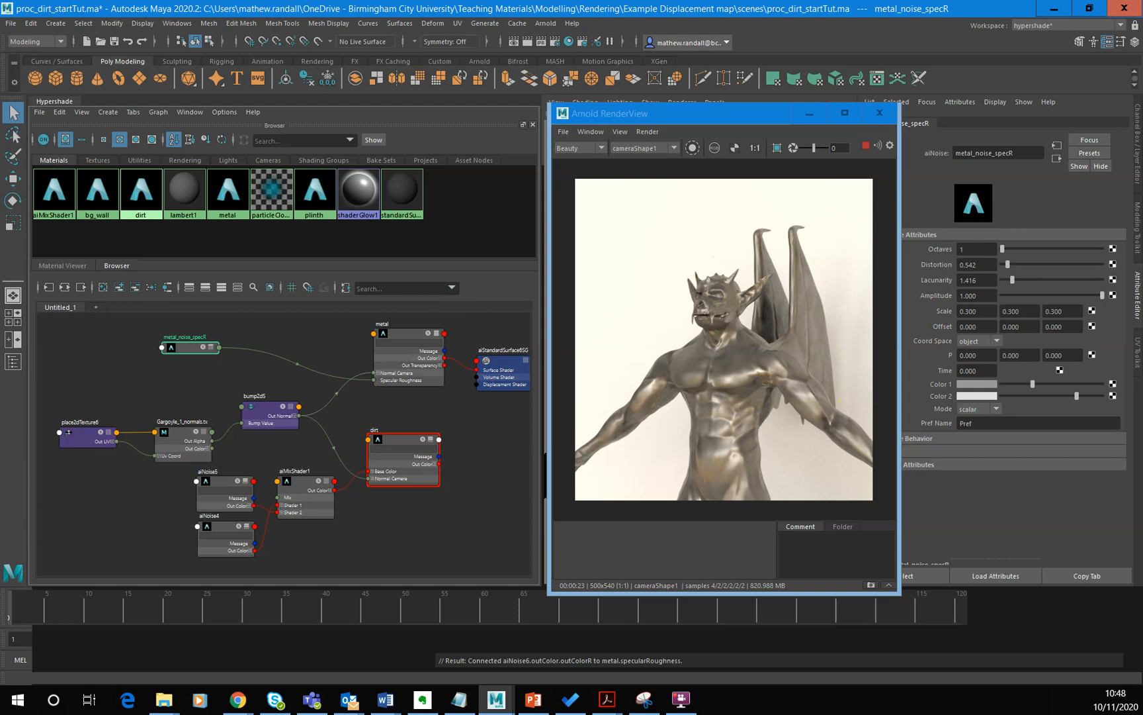
left_click_drag(191, 341, 235, 331)
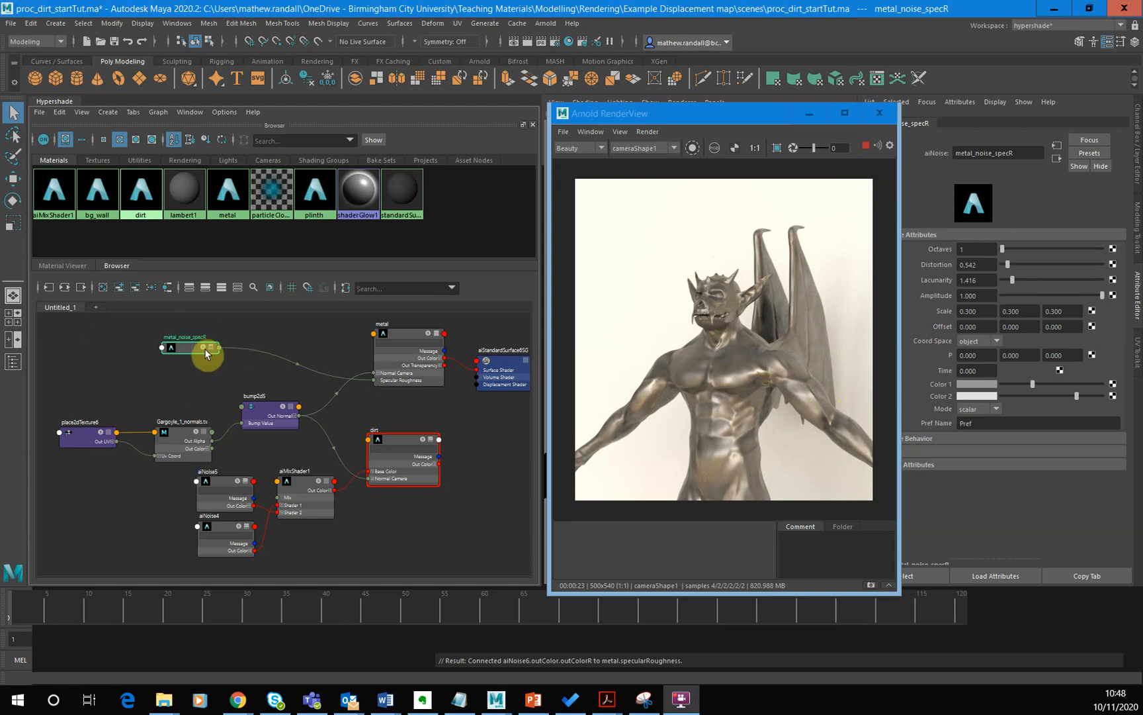
- Add an aiCurvature node to the graph and place it in the free space beside metal_noise_specR
left_click(152, 359)
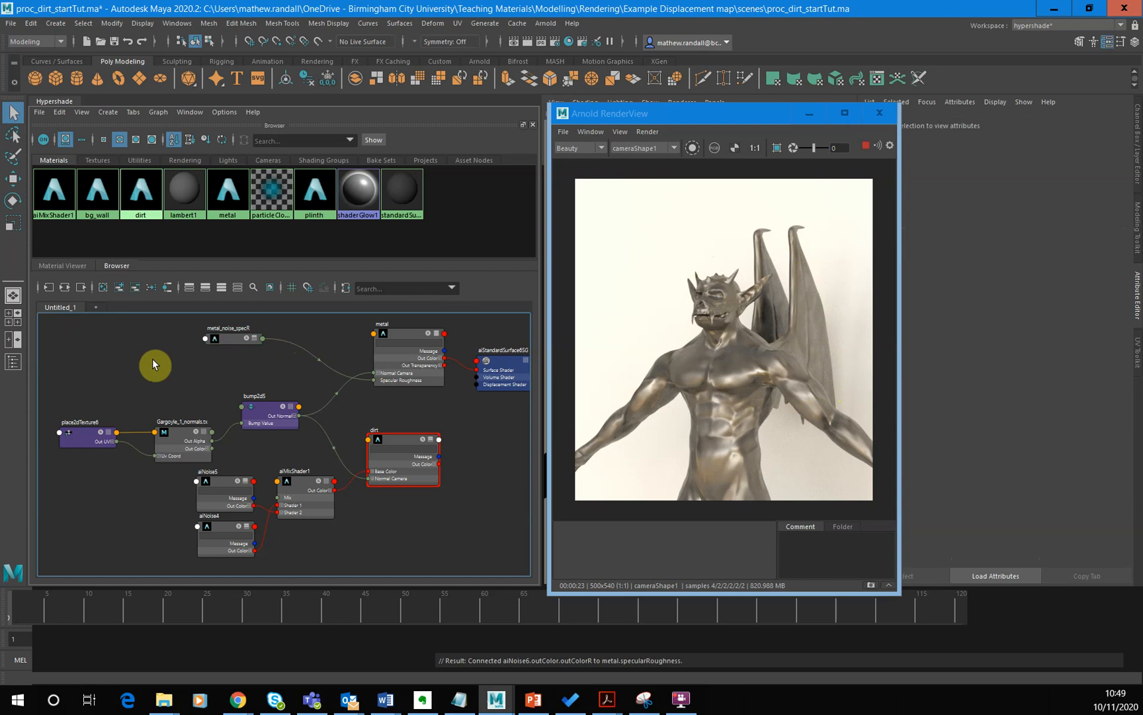
key("Tab")
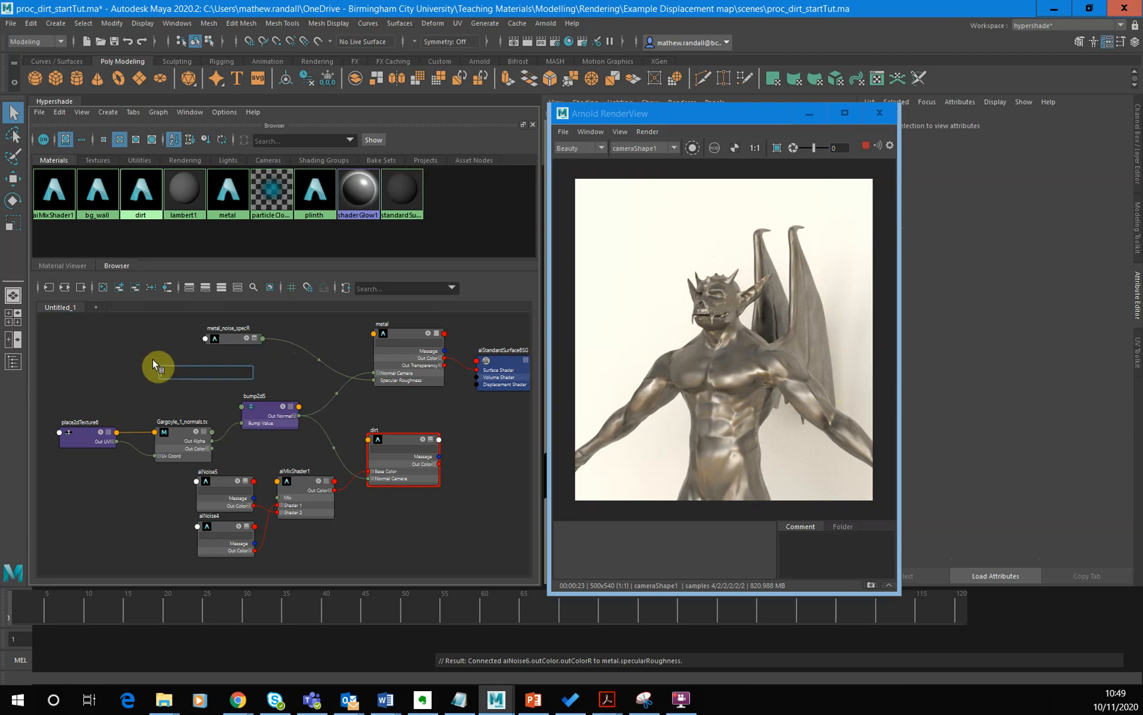
type("curv")
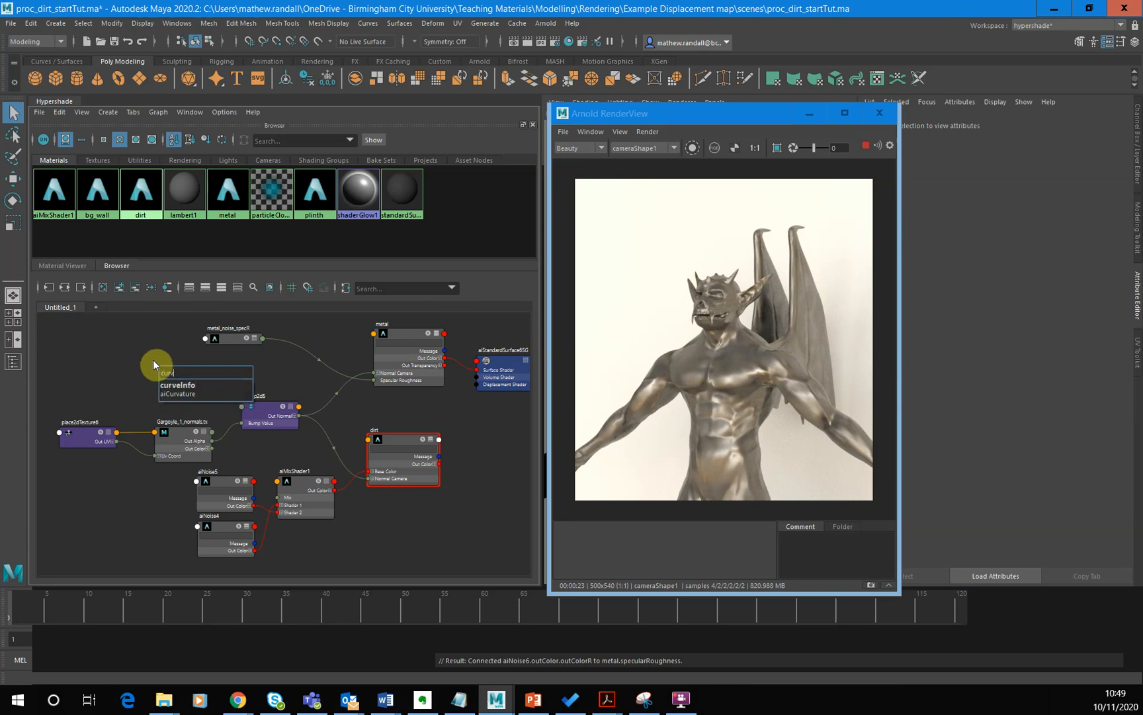
left_click(187, 396)
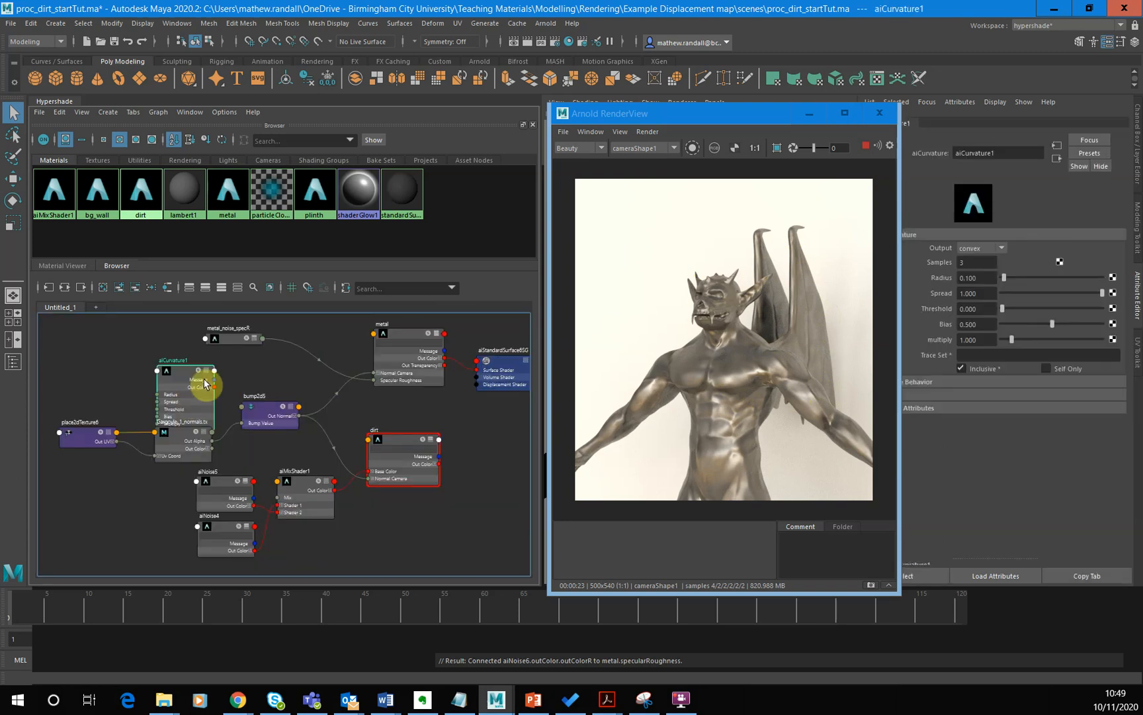
left_click_drag(191, 376, 143, 337)
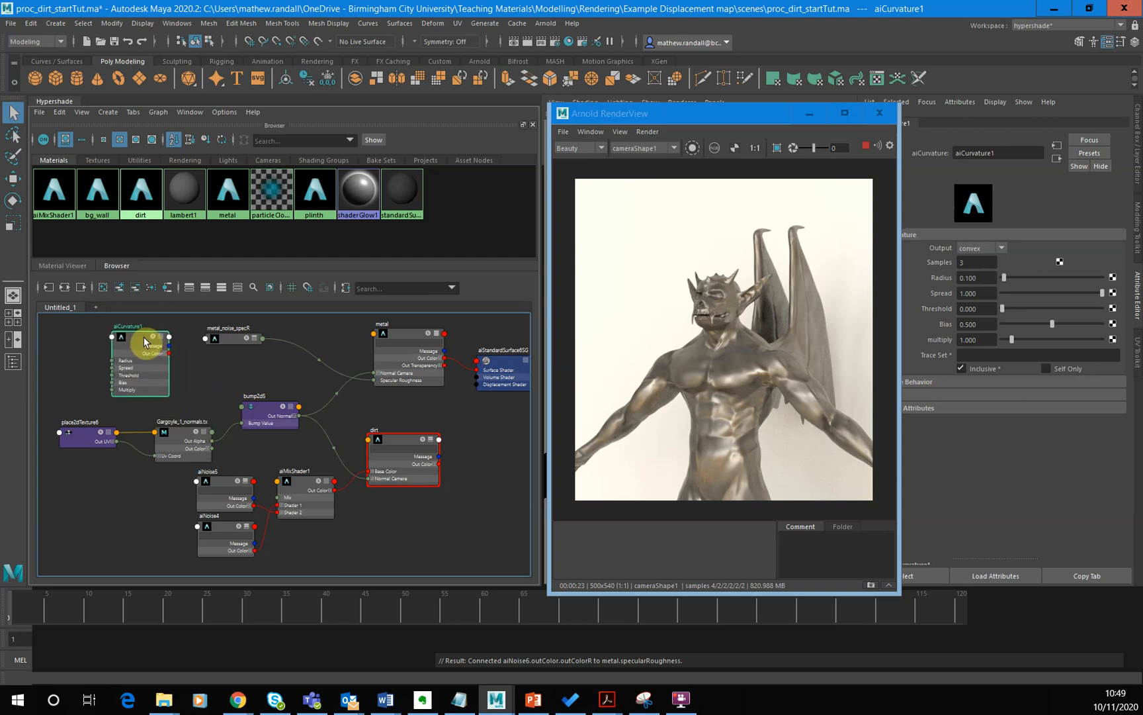
- Keep the aiCurvature Output set to convex, and spread the curvature and metal_noise_specR nodes farther apart
left_click(999, 249)
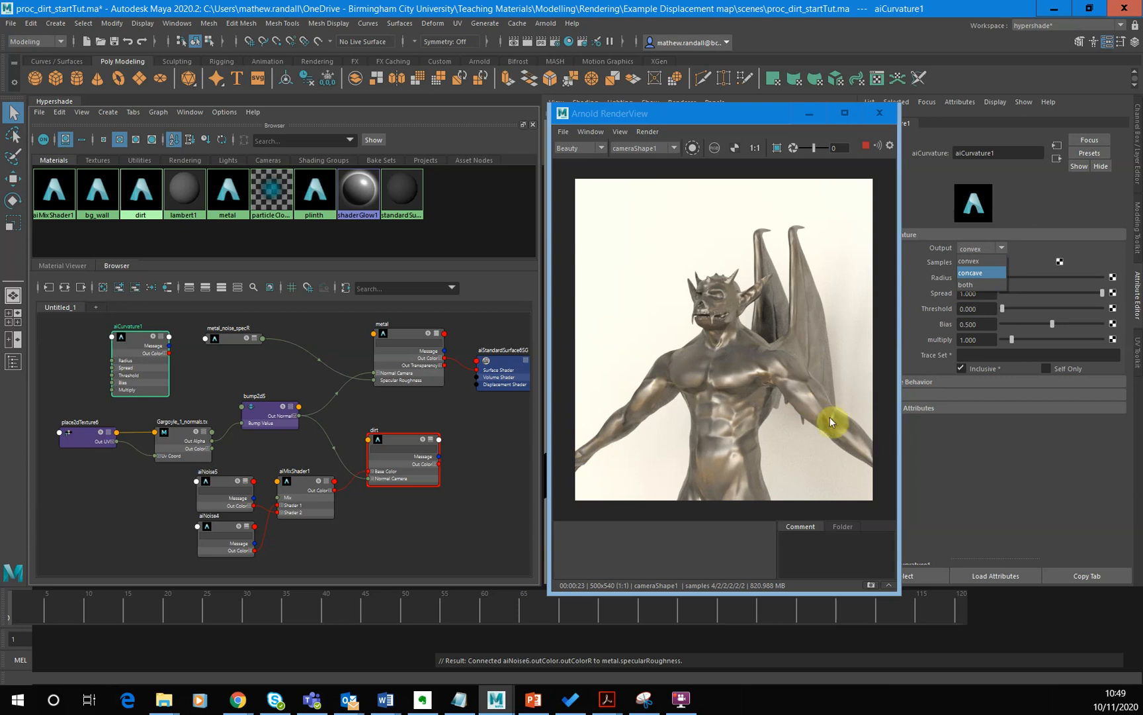
left_click(978, 261)
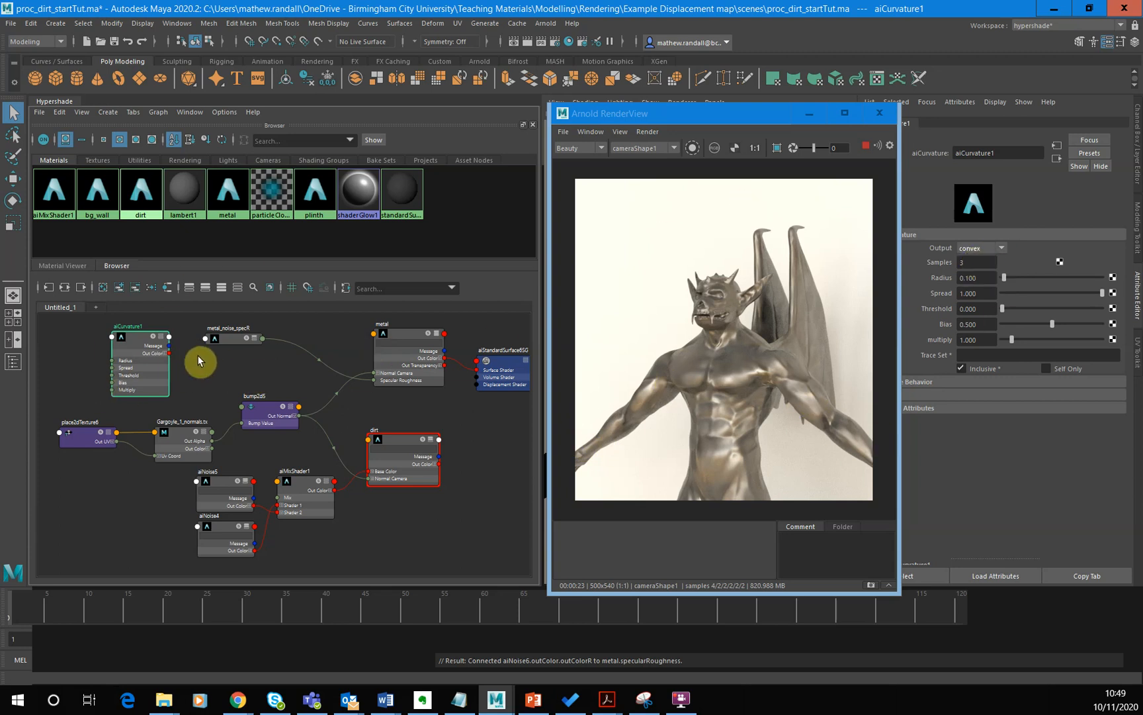
left_click_drag(223, 338, 244, 339)
left_click_drag(152, 361, 135, 359)
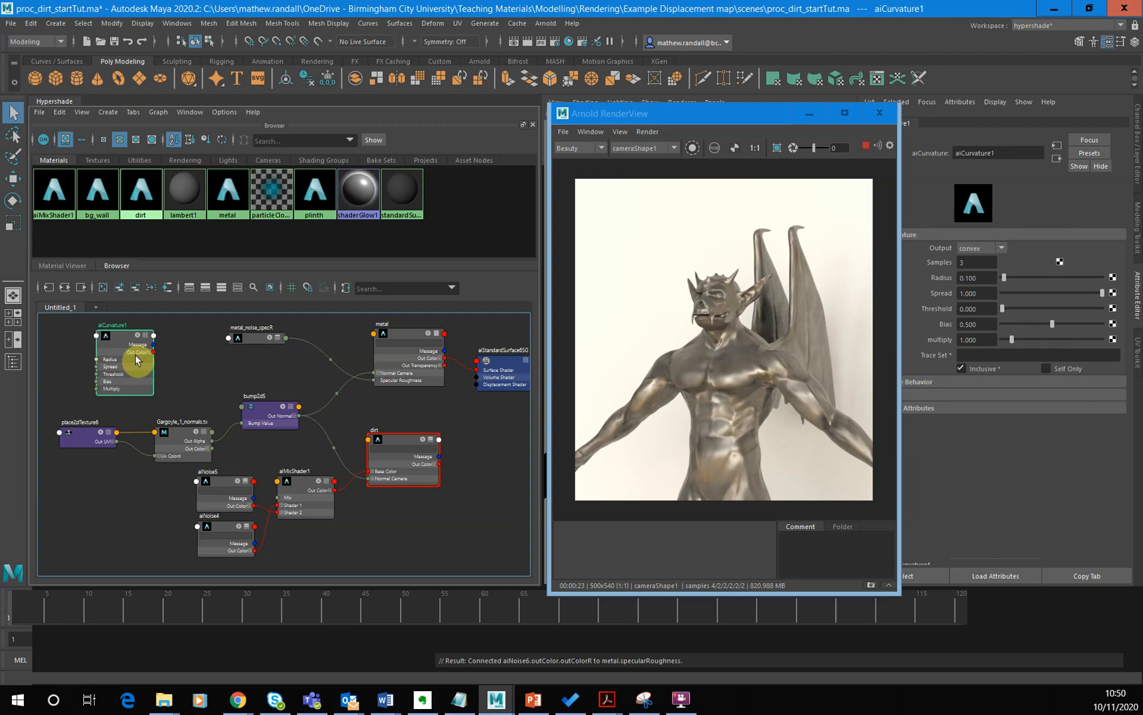
left_click_drag(132, 339, 143, 369)
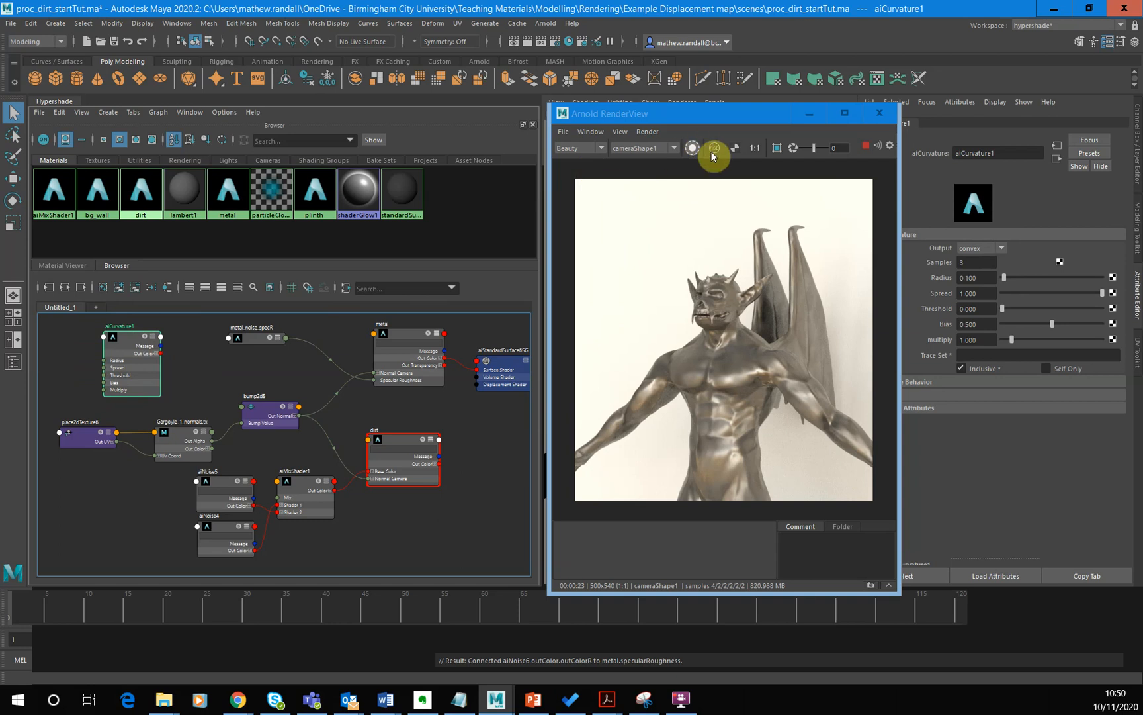
- Disconnect metal_noise_specR from the metal shader and connect the curvature node's Out Color R to the metal's Specular Roughness
left_click(695, 149)
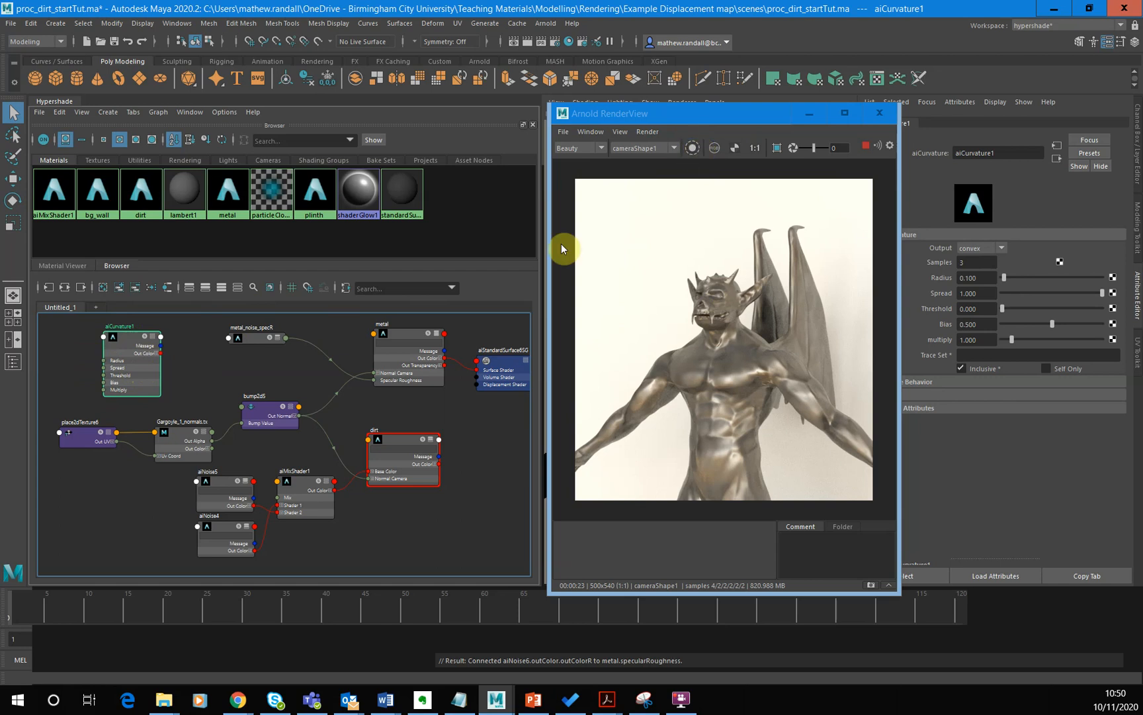
left_click(362, 378)
left_click_drag(338, 337, 289, 334)
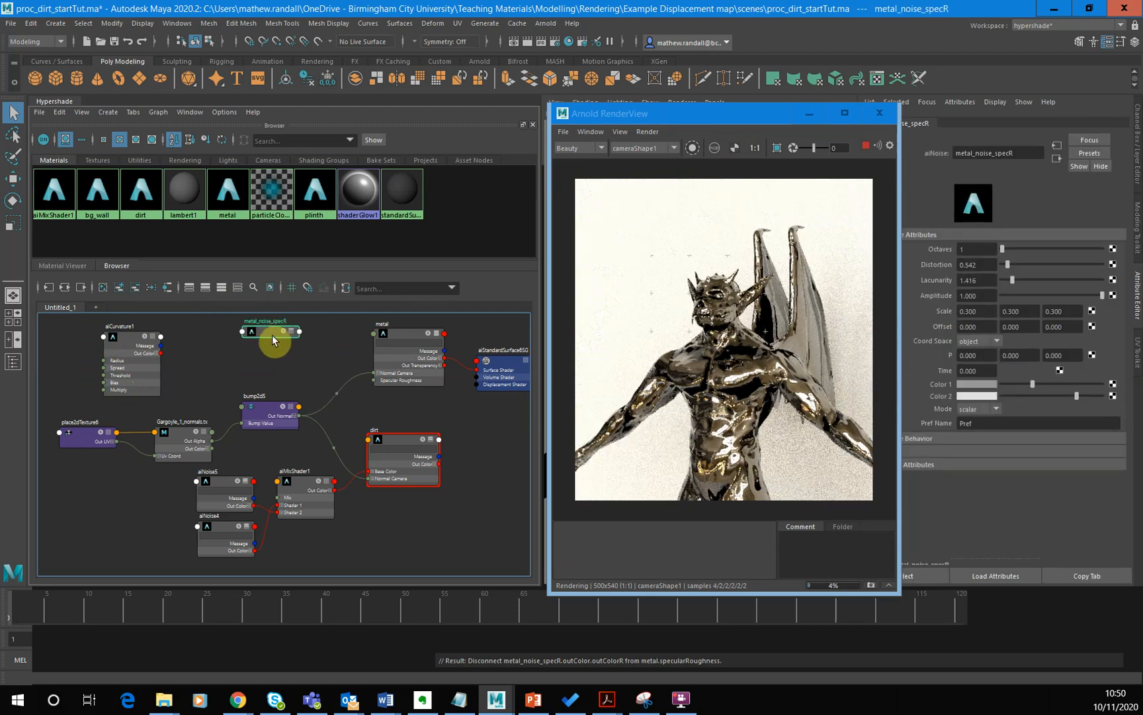
left_click(160, 358)
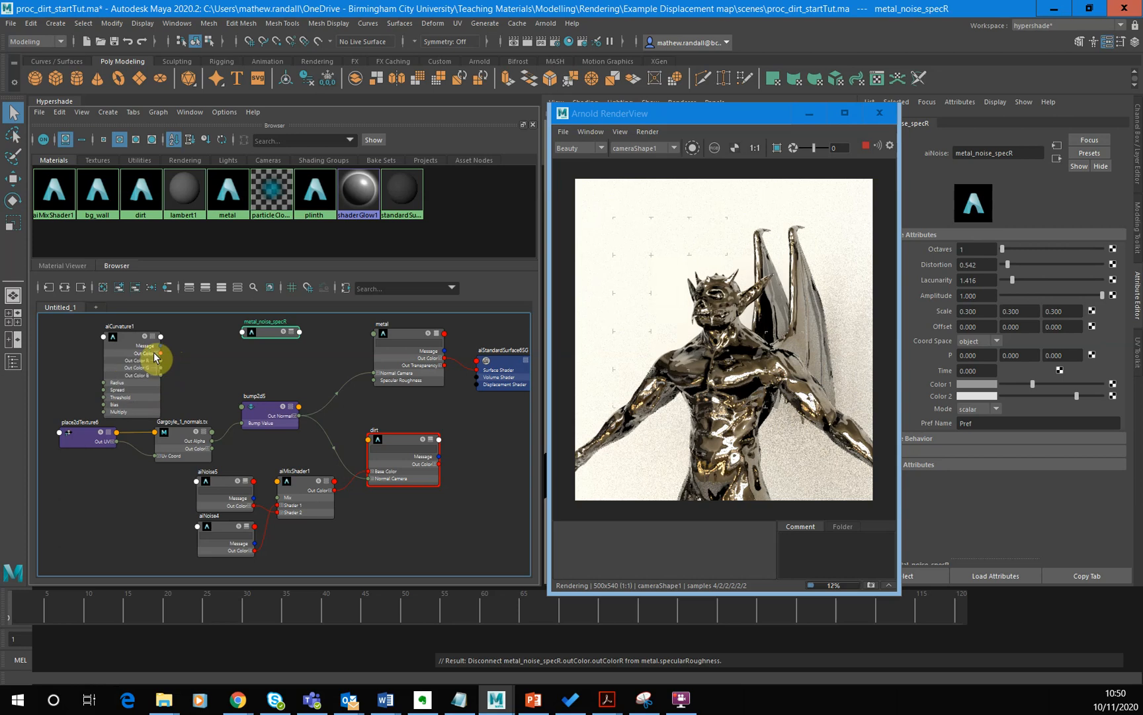
left_click_drag(161, 360, 375, 380)
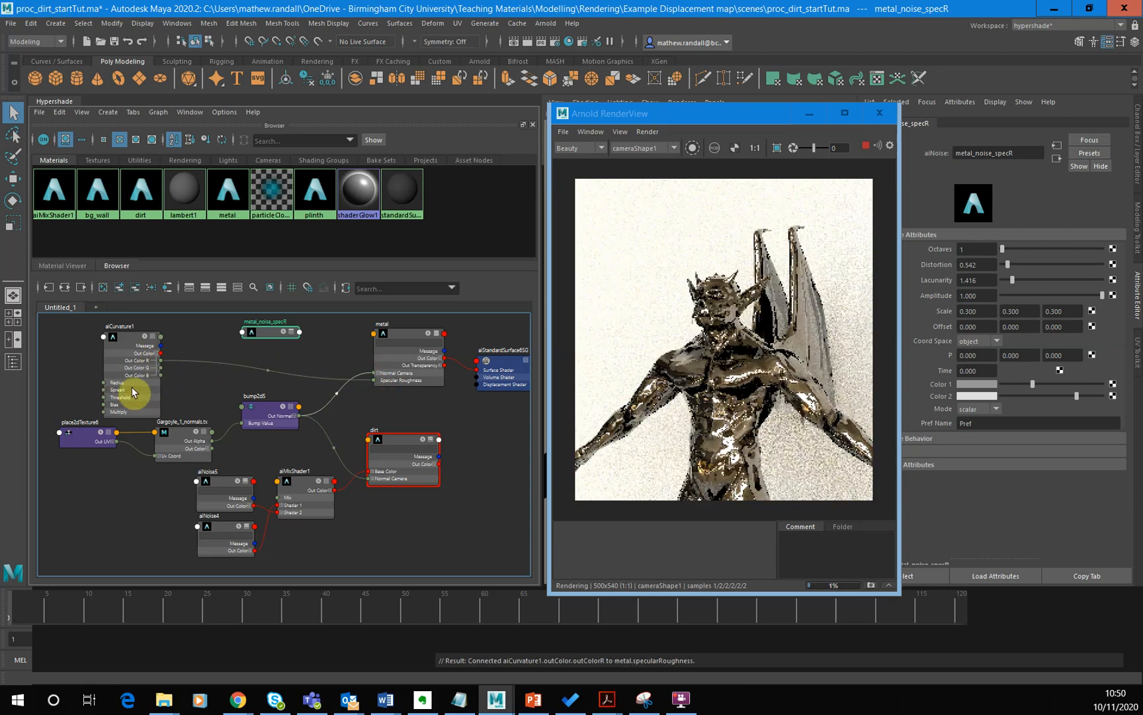
- Reposition the aiCurvature node and preview it in isolation on the gargoyle
left_click_drag(133, 385, 147, 379)
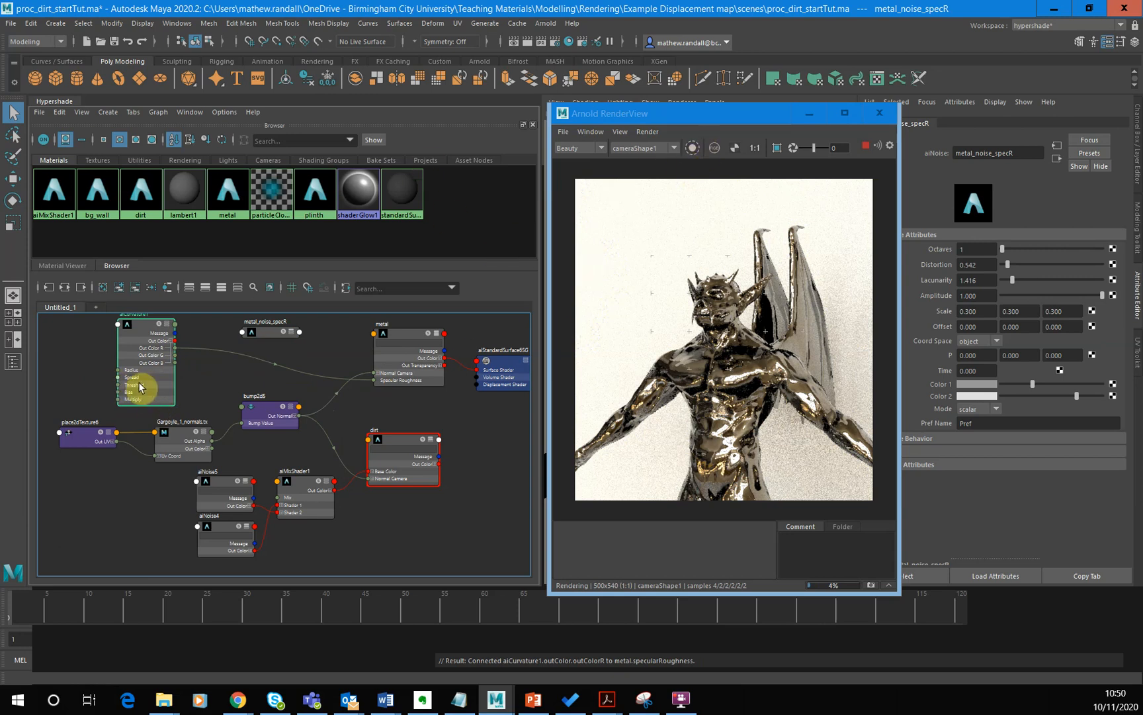
left_click_drag(152, 335, 172, 349)
left_click(693, 150)
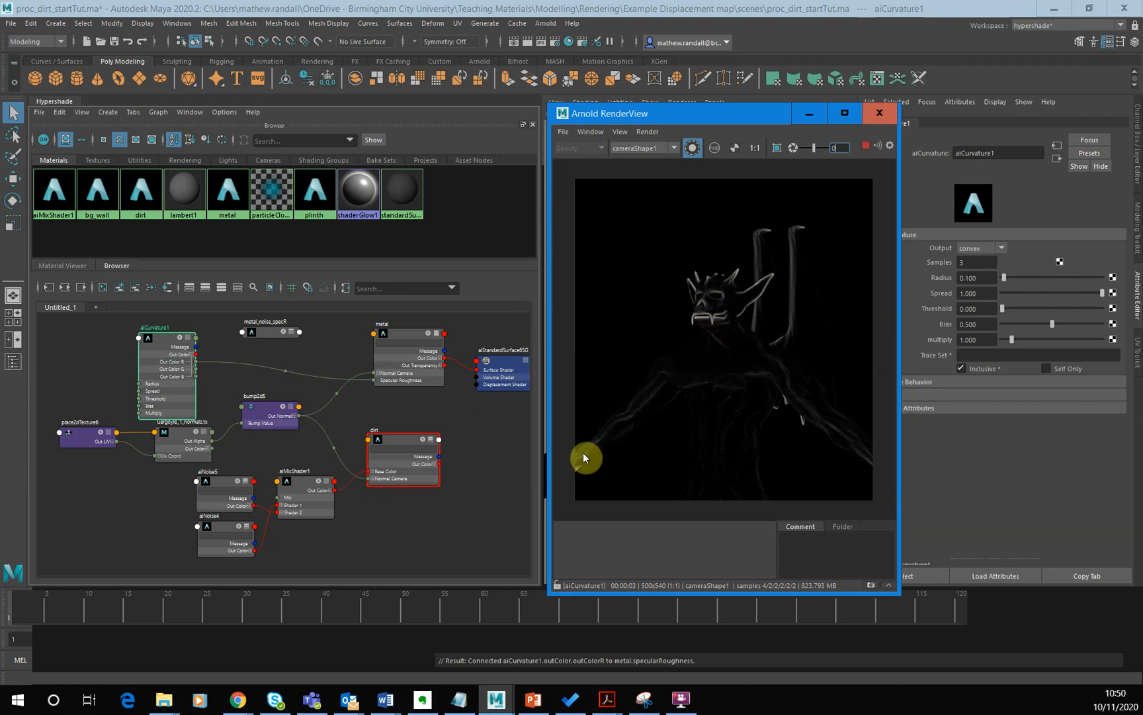
- Preview the aiCurvature Output as concave and return it to convex
left_click(1001, 248)
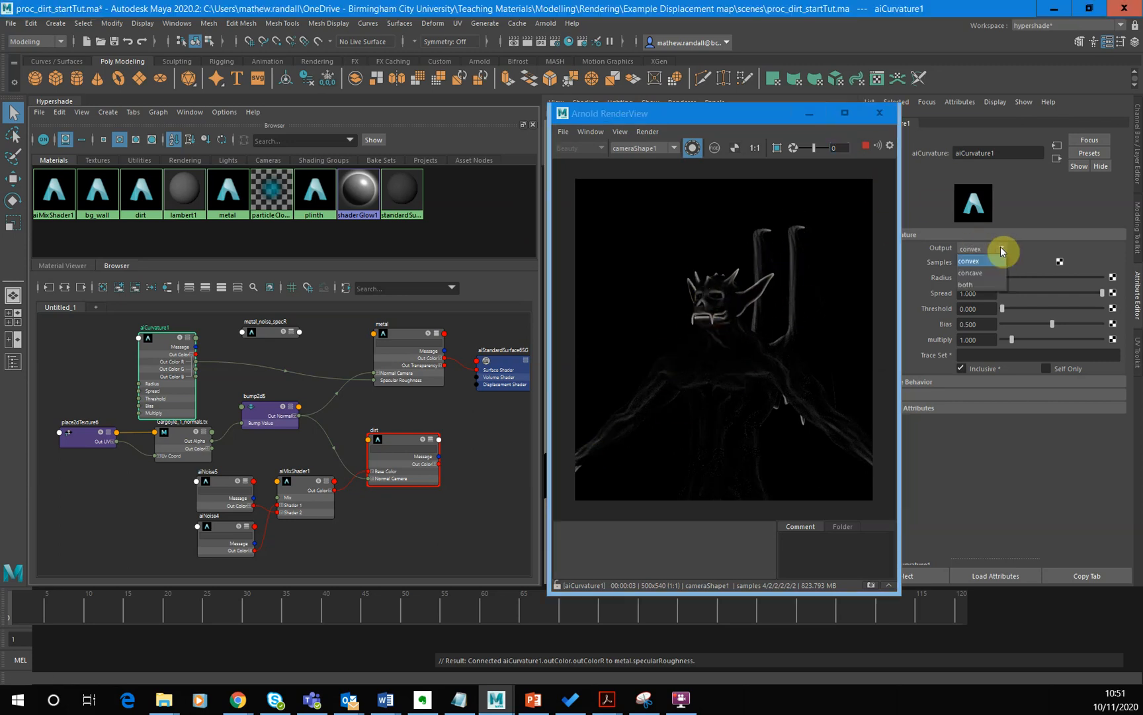
left_click(978, 272)
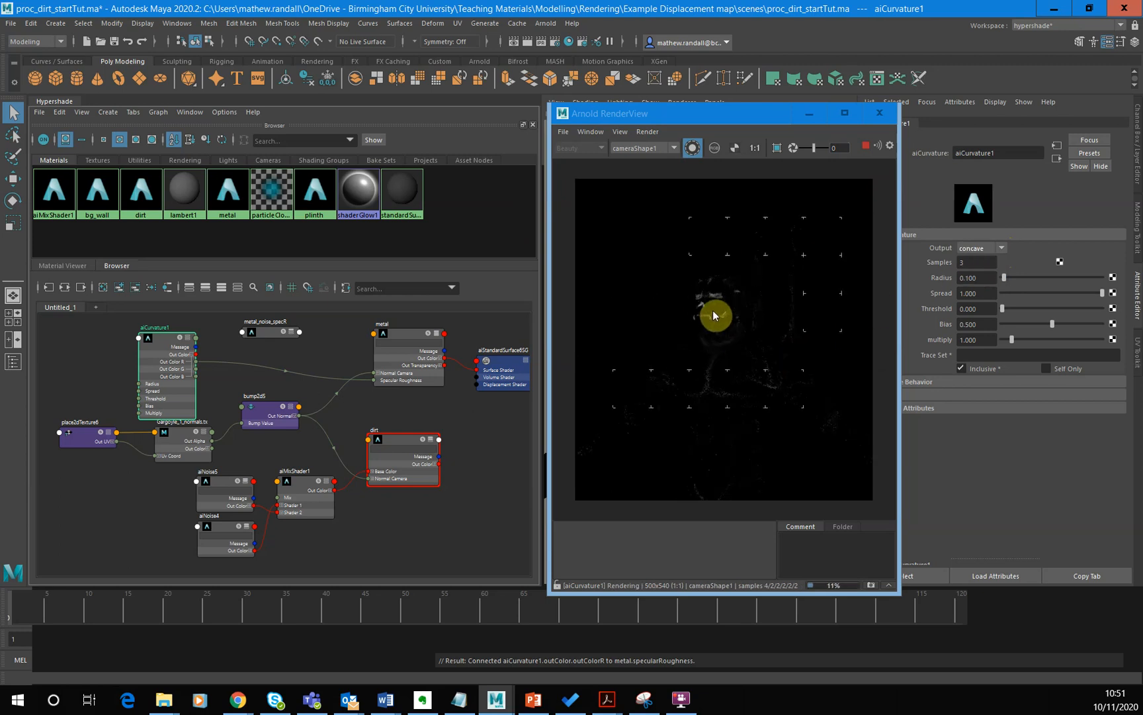
left_click(998, 246)
left_click(978, 257)
- Add an aiAmbientOcclusion node near the curvature node and delete the shading group created with it
left_click_drag(179, 368, 96, 397)
left_click(215, 360)
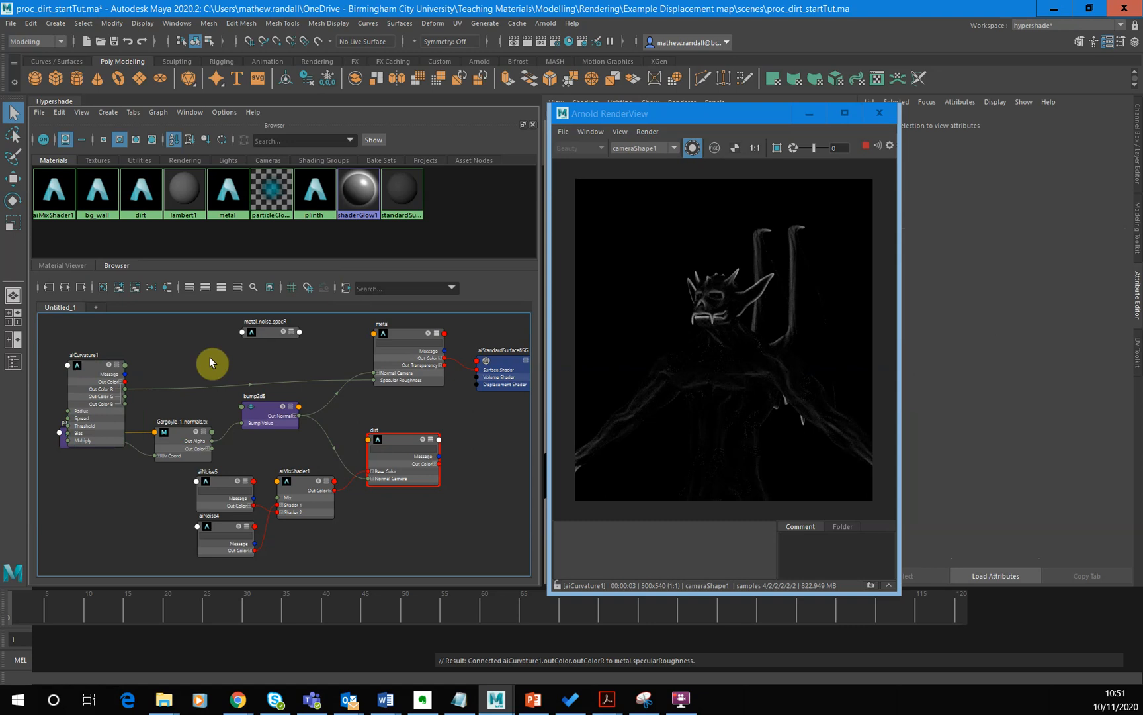
key("Tab")
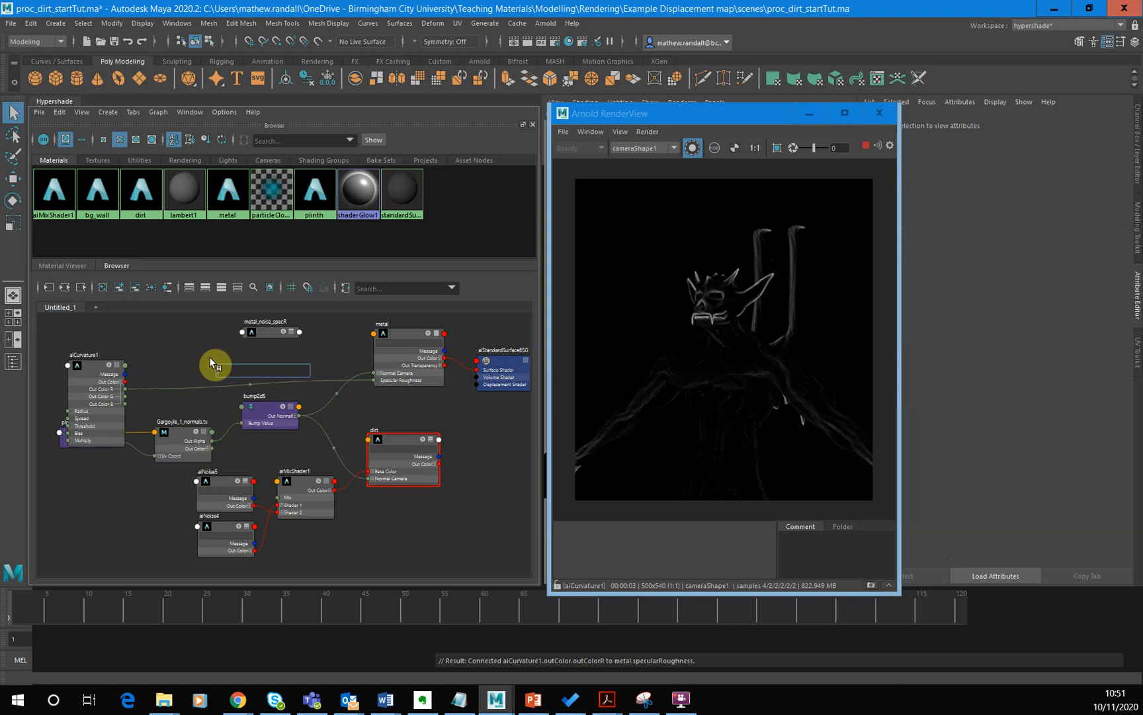
type("am")
key("Down")
key("Return")
left_click_drag(211, 361, 180, 335)
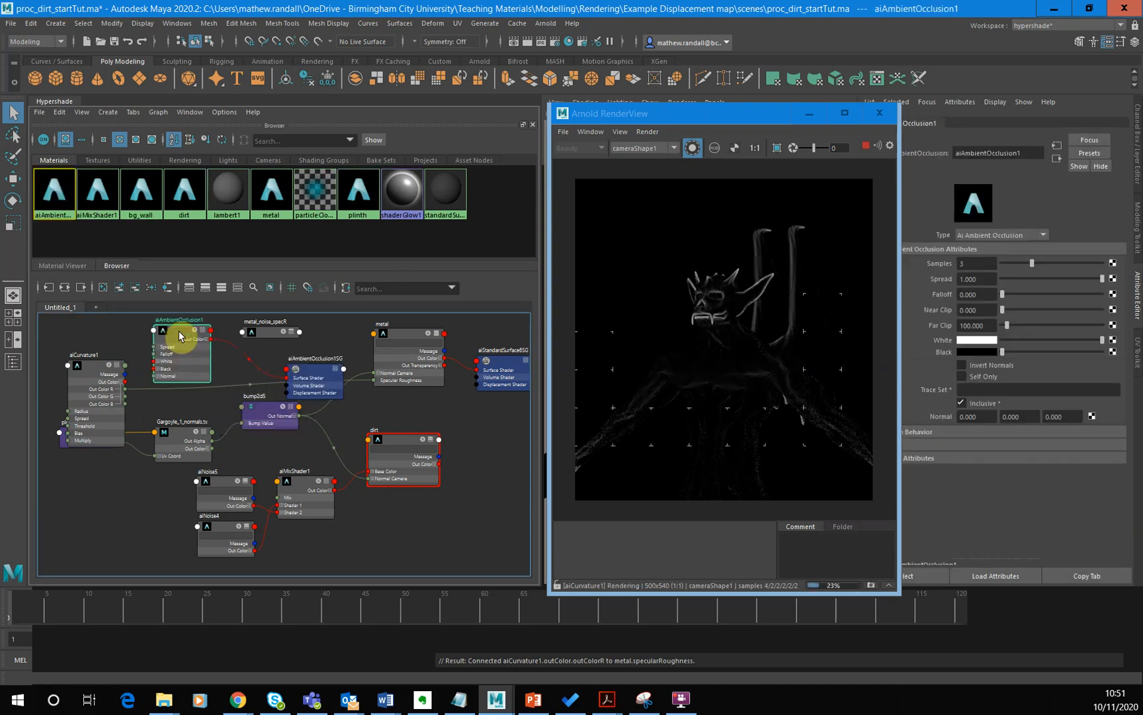
left_click(319, 368)
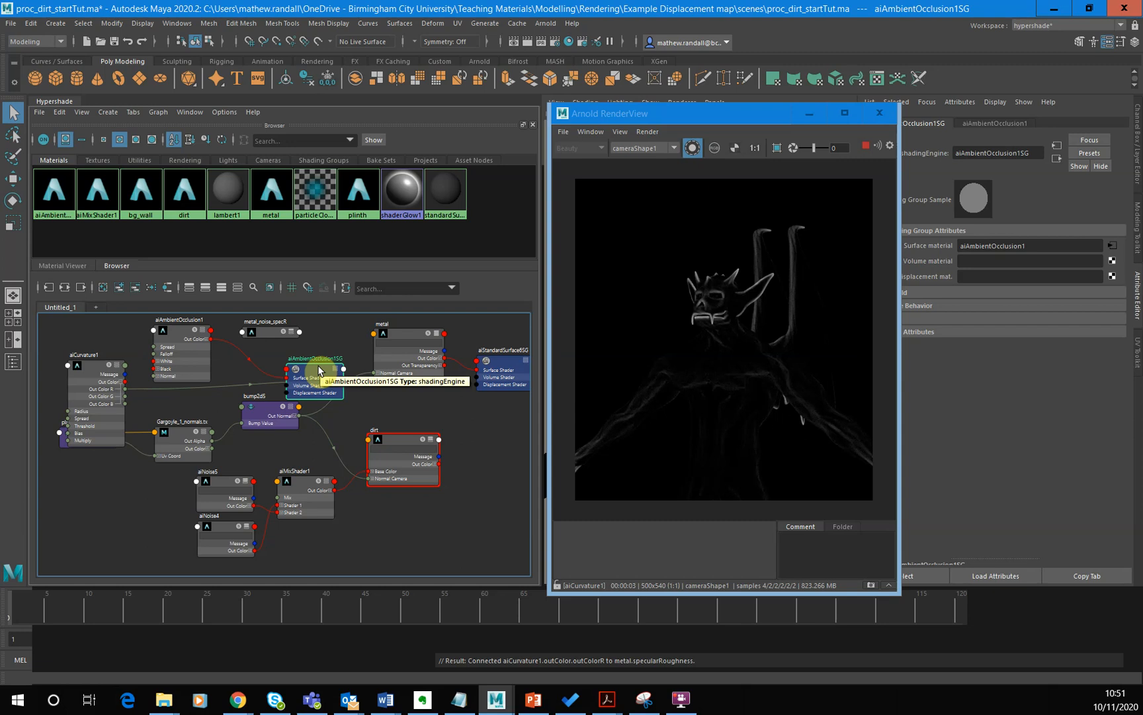
key("Delete")
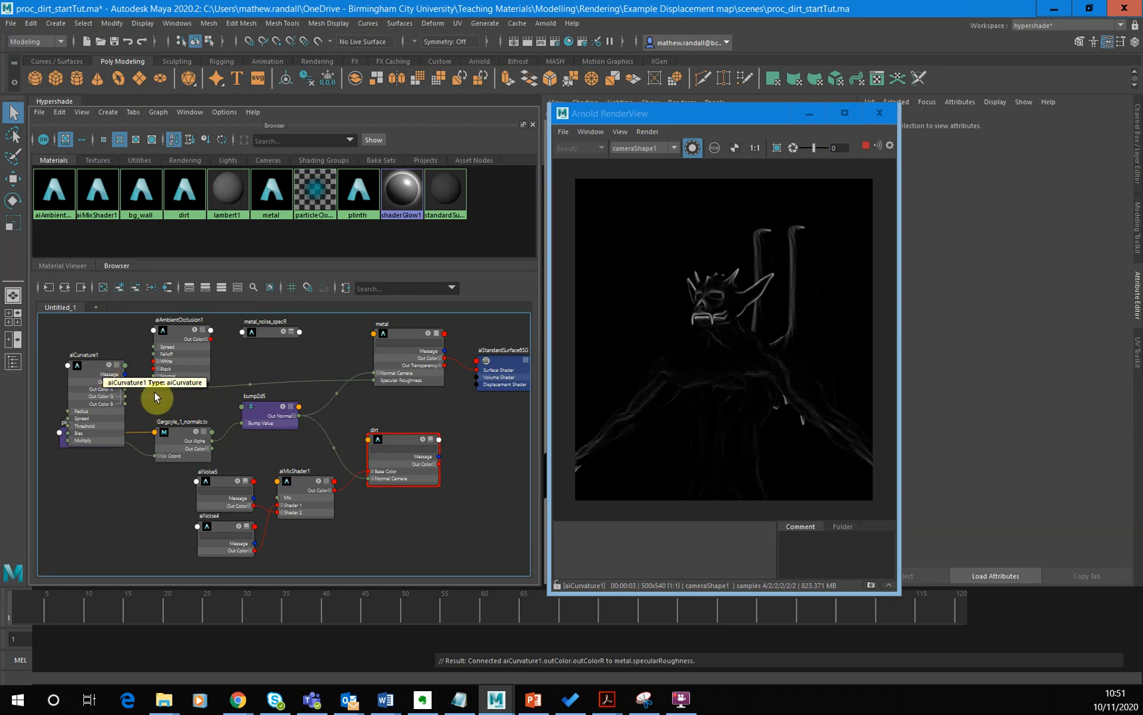
- Replace the curvature input of the metal's Specular Roughness with the ambient occlusion's Out Color R, and preview the occlusion node in isolation
left_click_drag(165, 392, 243, 356)
left_click(206, 339)
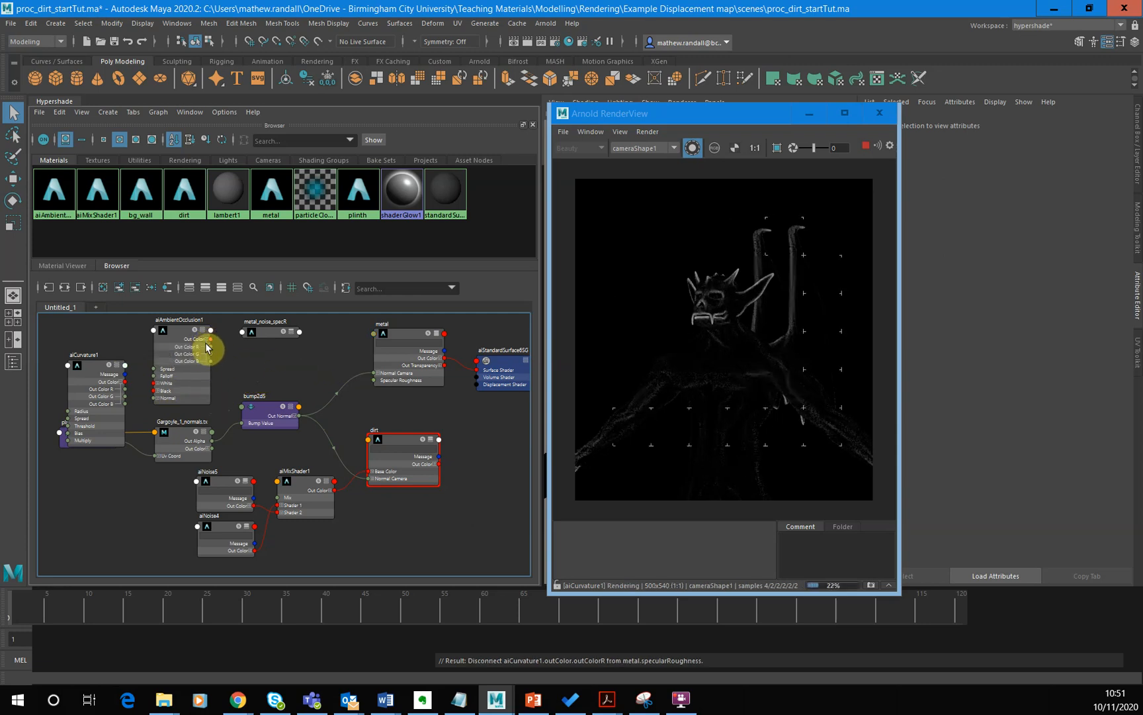
left_click_drag(280, 359, 375, 379)
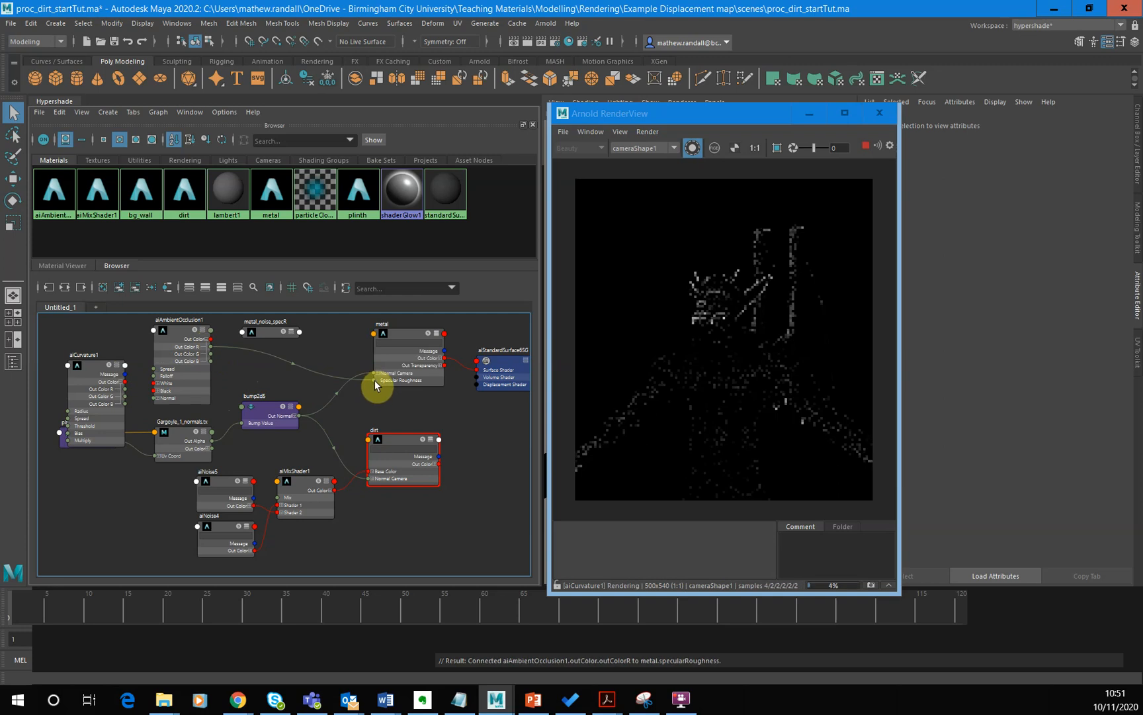
left_click(182, 339)
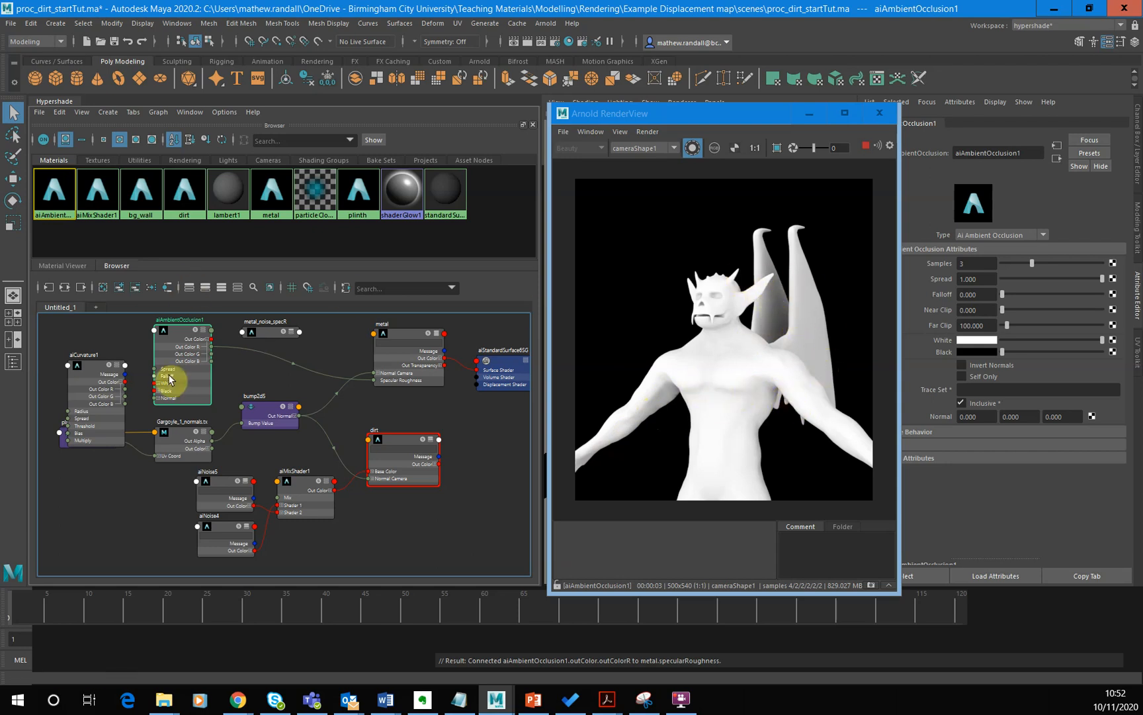
- Delete the ambient occlusion node and reconnect aiCurvature's Out Color R to the metal's Specular Roughness
left_click(235, 350)
key("Delete")
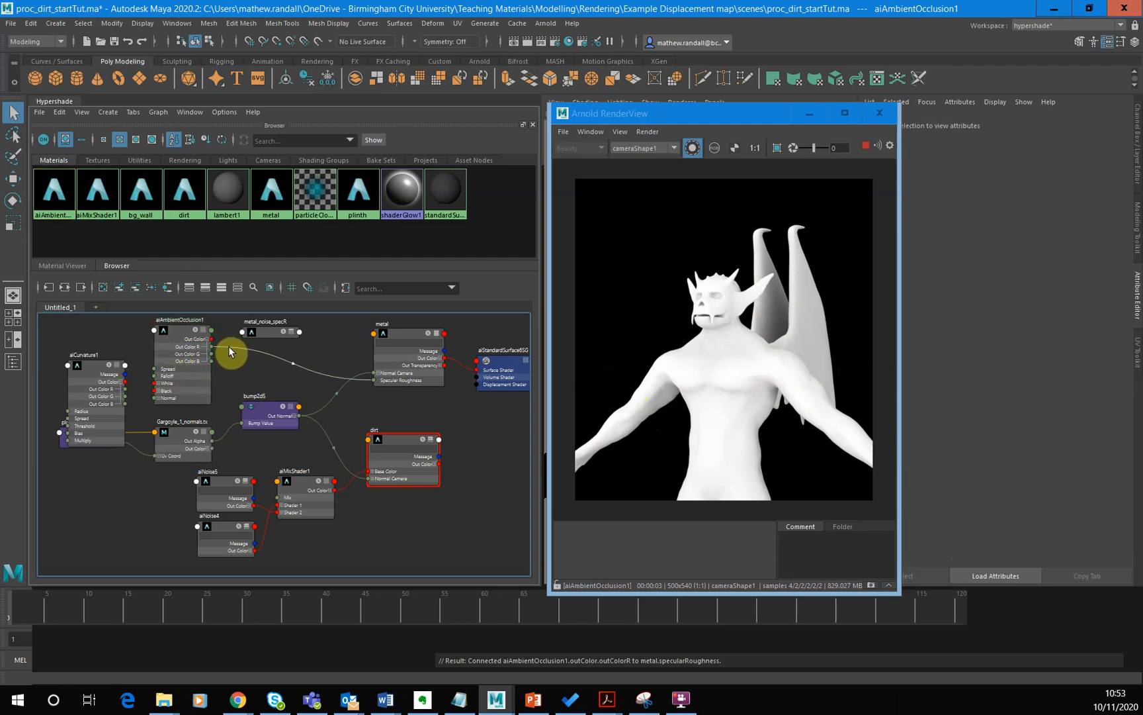
left_click(187, 327)
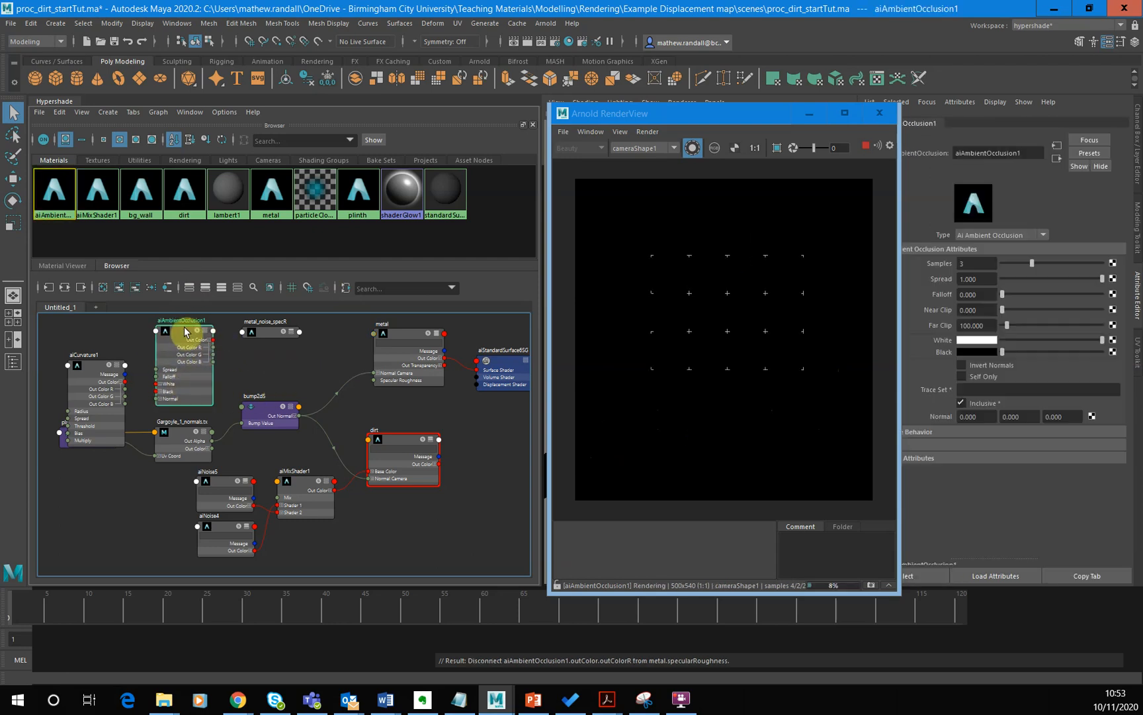
key("Delete")
left_click_drag(106, 380, 376, 381)
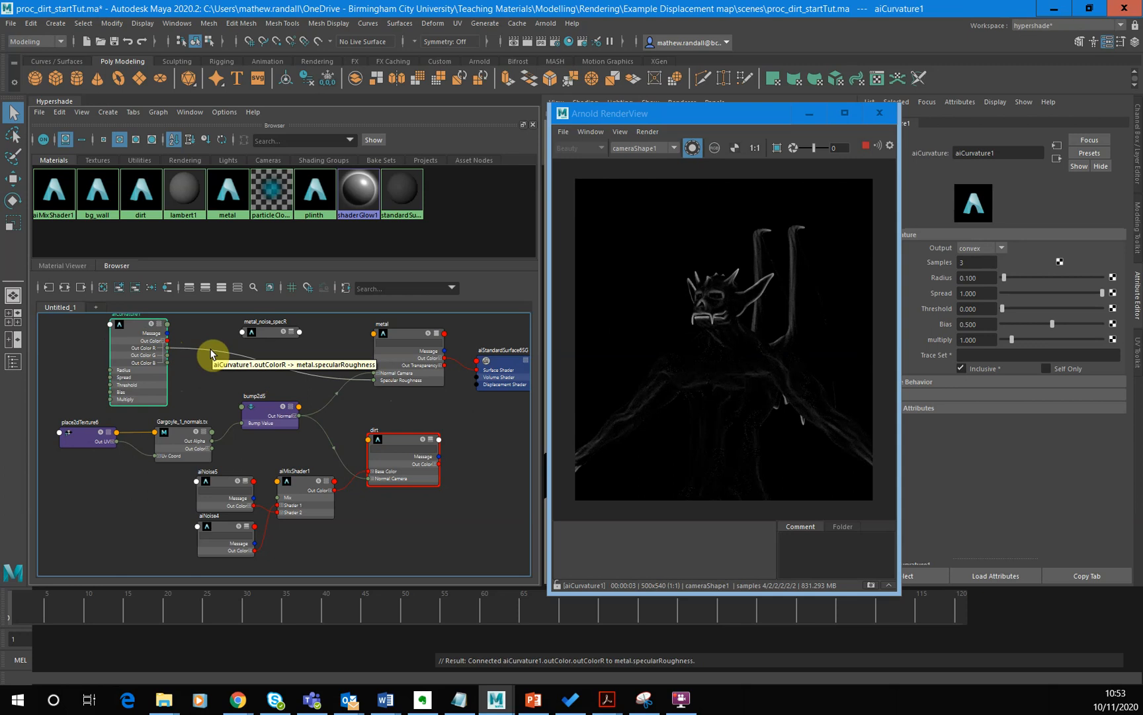
- Set the aiCurvature Radius to 0.753, and test lower Spread values such as 0.855 before returning Spread to 1
left_click(1017, 278)
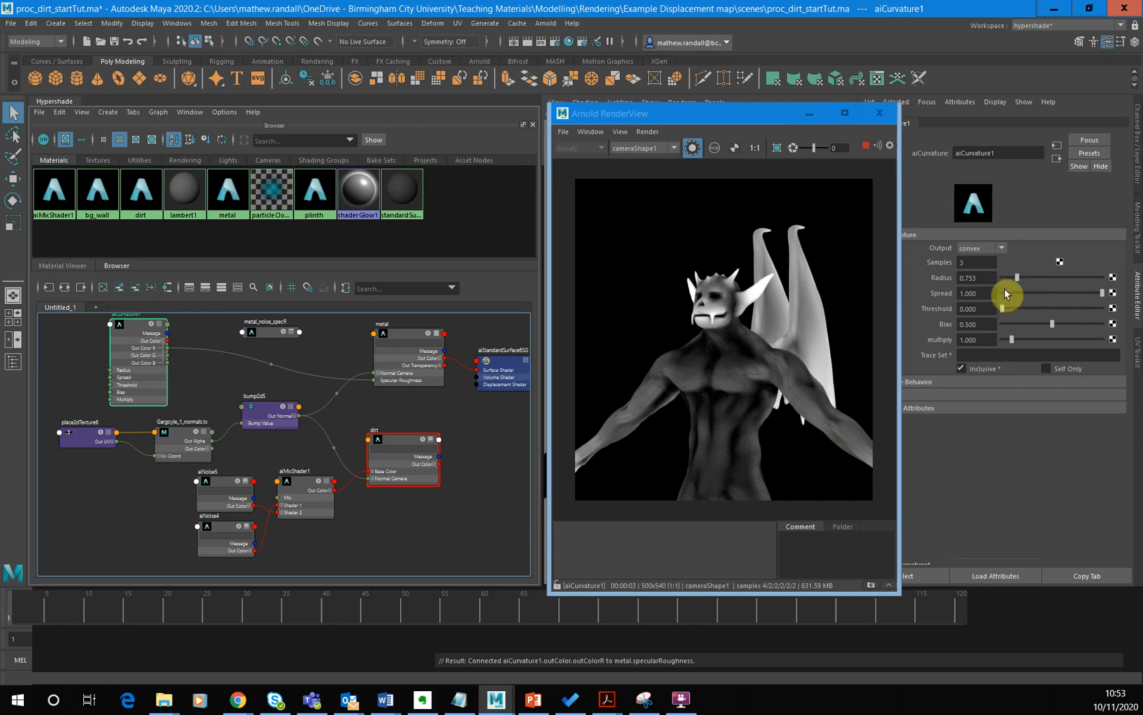
left_click(1058, 293)
left_click(1085, 291)
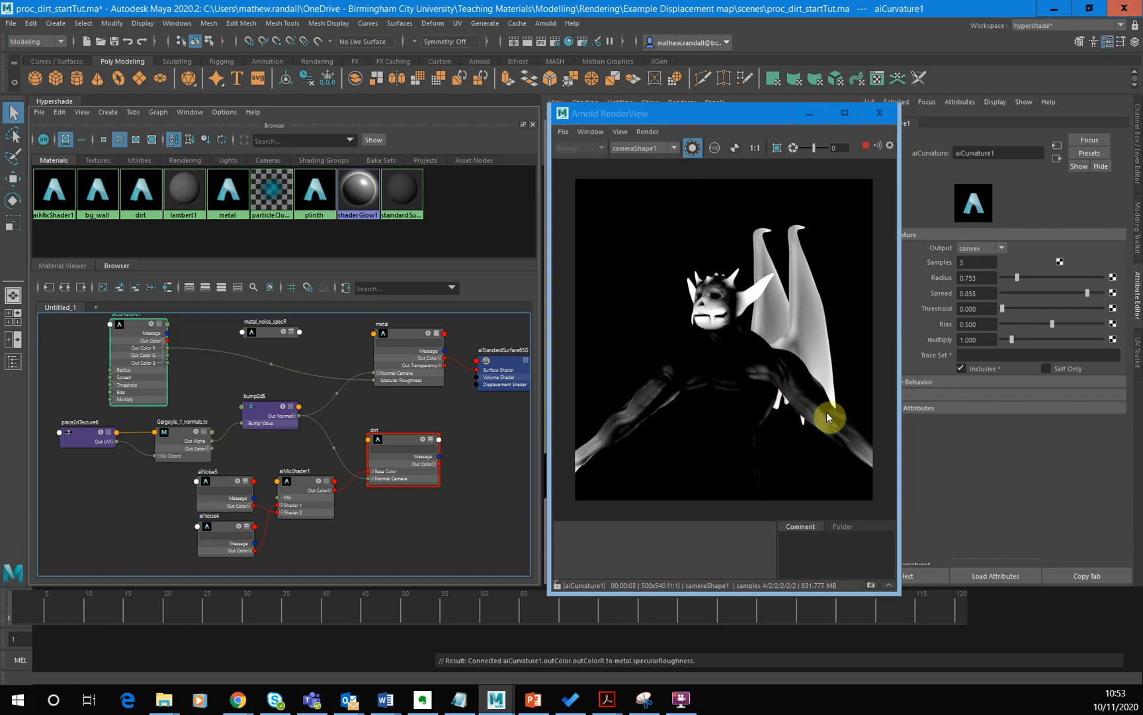
left_click(1101, 293)
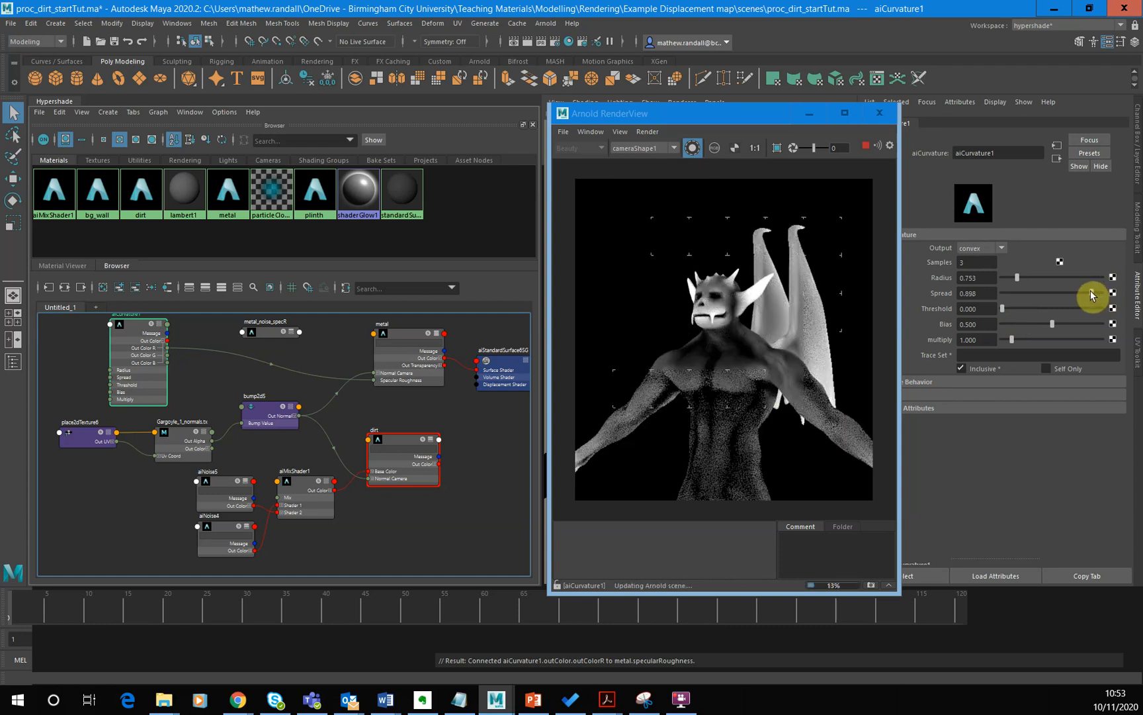
left_click(1091, 290)
left_click(1100, 293)
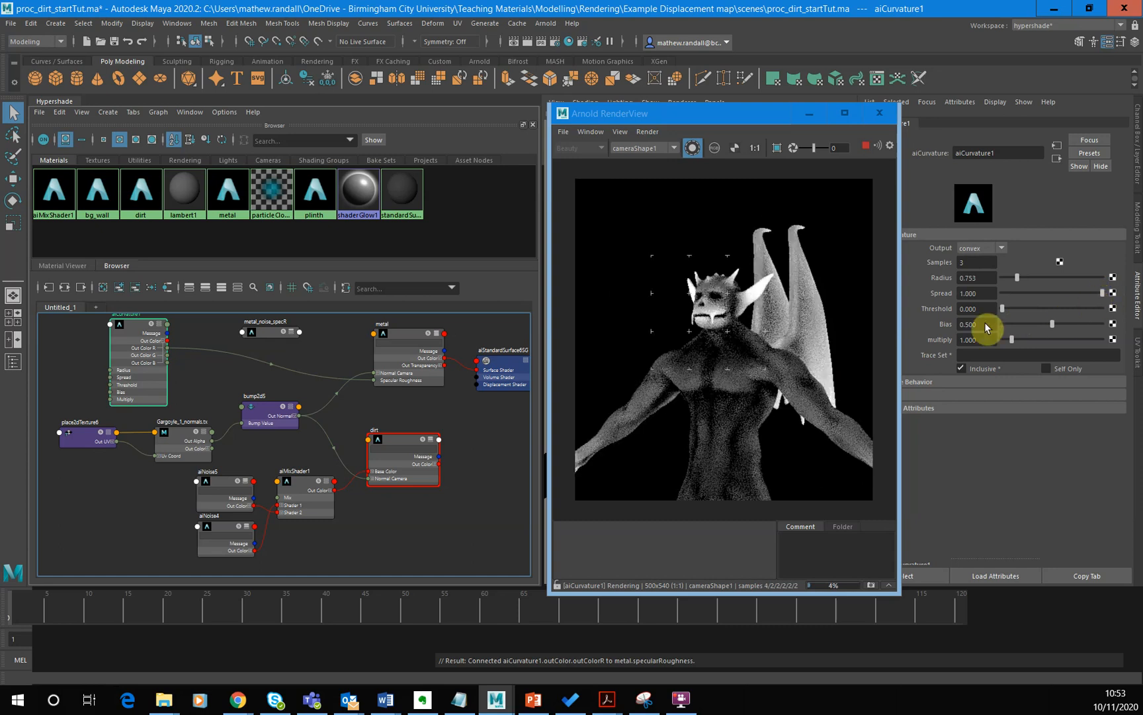
- Raise the aiCurvature Threshold in stages through 0.133 and 0.217 to 0.373
left_click(1016, 308)
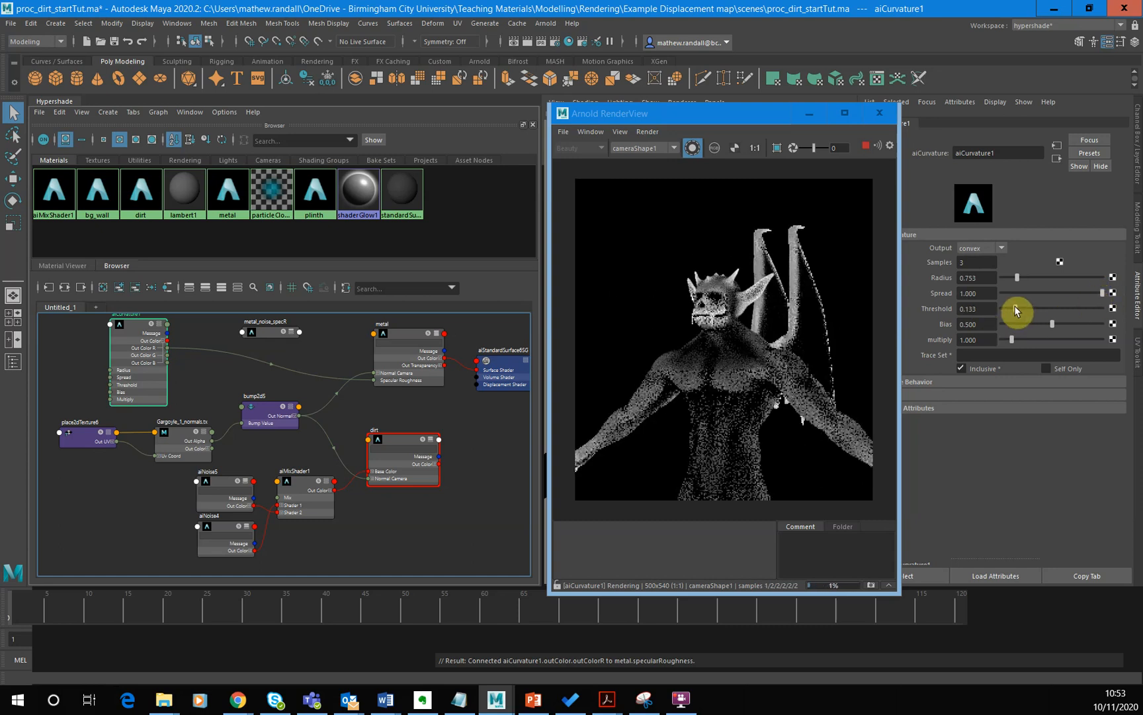
left_click(1023, 307)
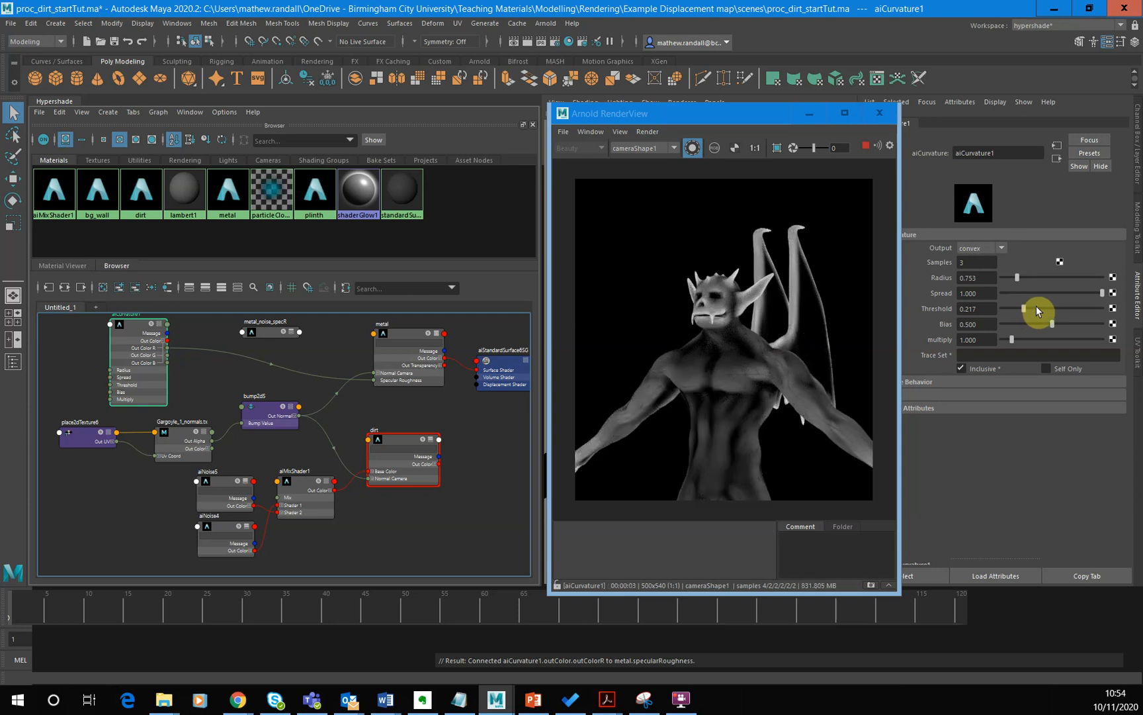
left_click(1038, 307)
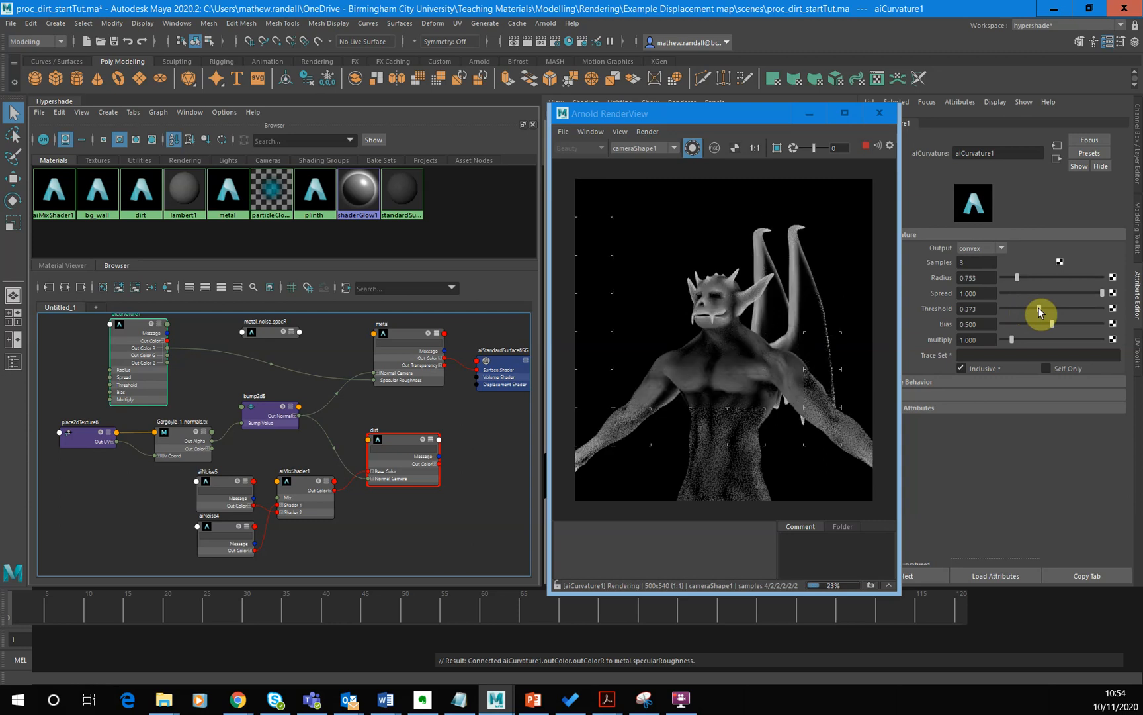
- Test the aiCurvature Threshold at 0.633, and bring it down to 0.127 with the Radius at 0.663
left_click(1065, 306)
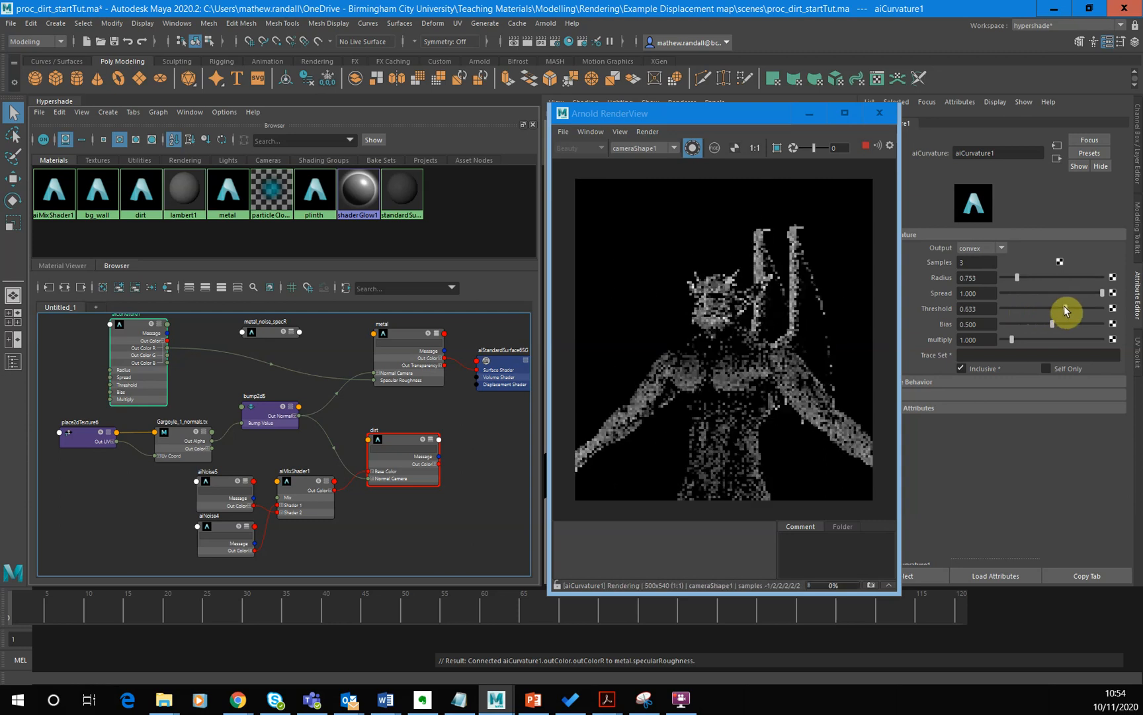
left_click(1084, 307)
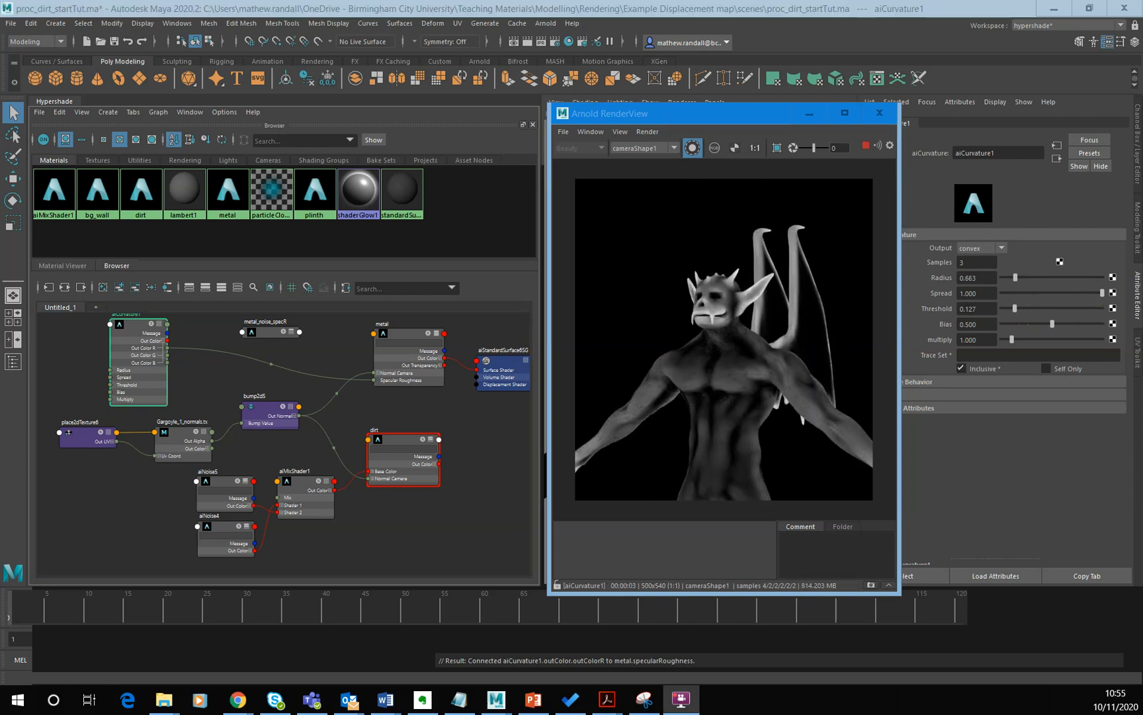
left_click(458, 413)
left_click(1001, 398)
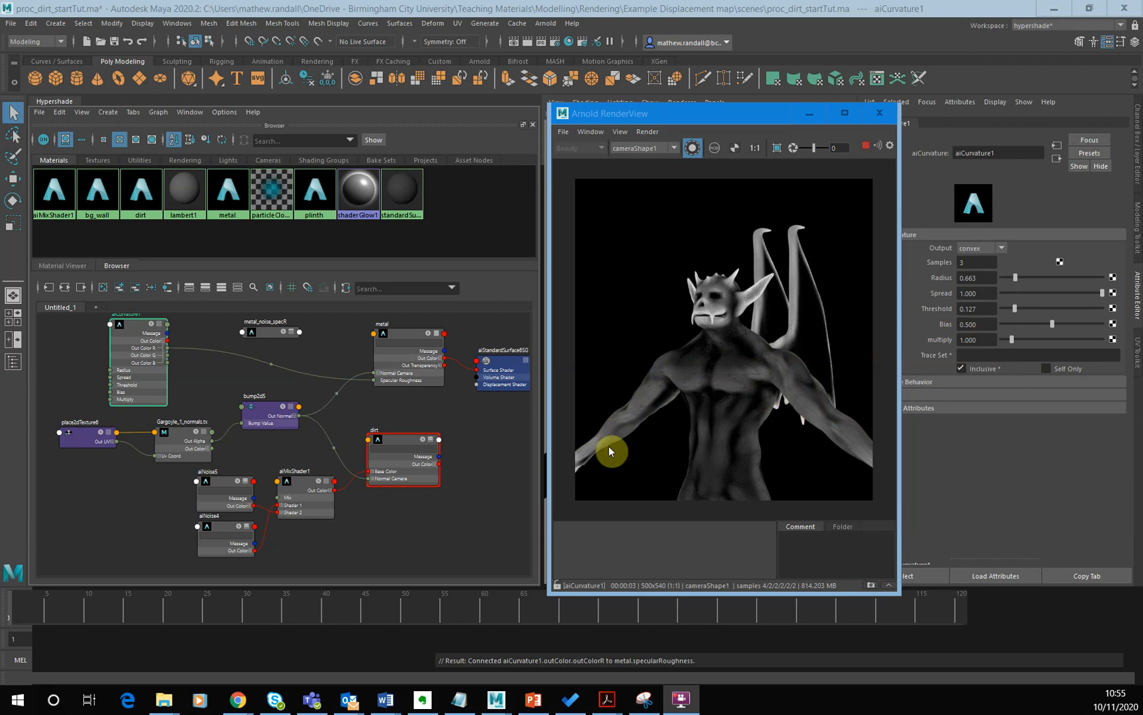
- Raise the aiCurvature multiply to 7.289, and increase the Threshold through 0.337 to 0.542
left_click_drag(1057, 339, 1076, 341)
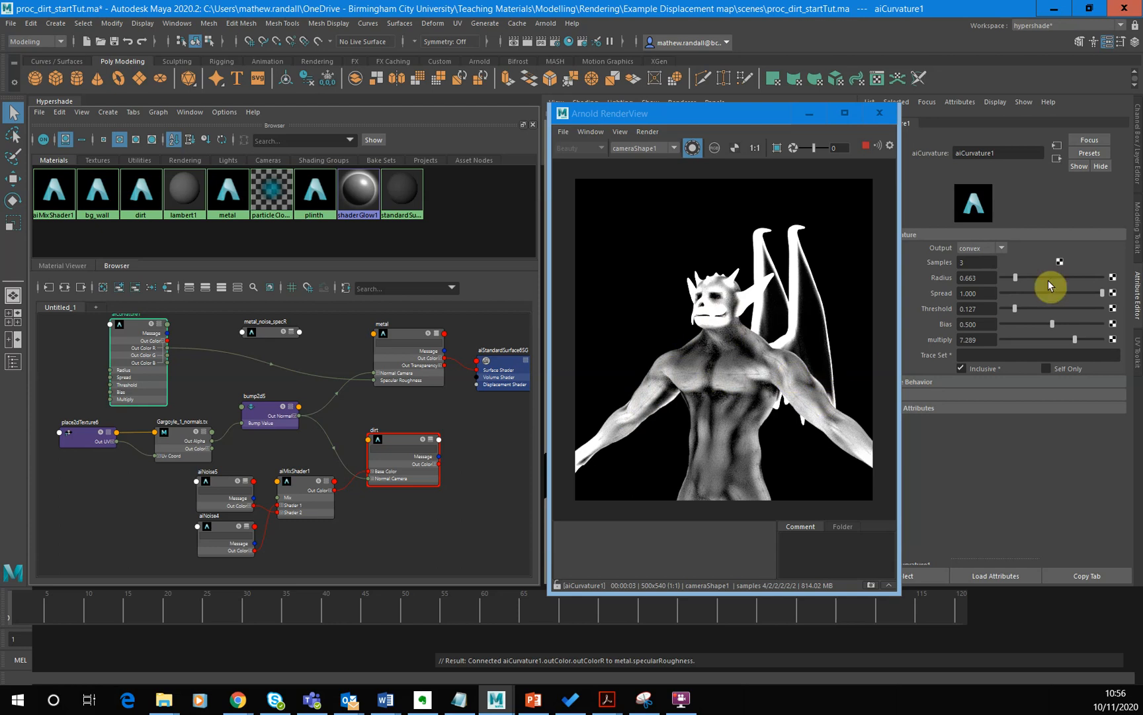
left_click(1035, 306)
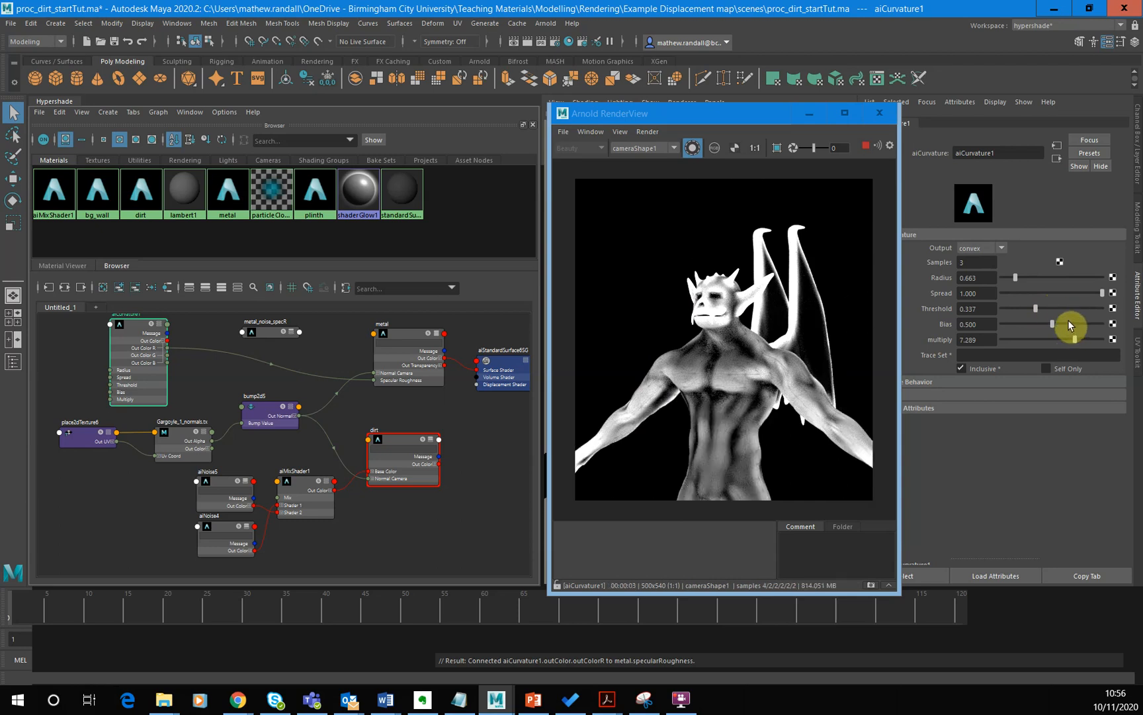
left_click(1055, 306)
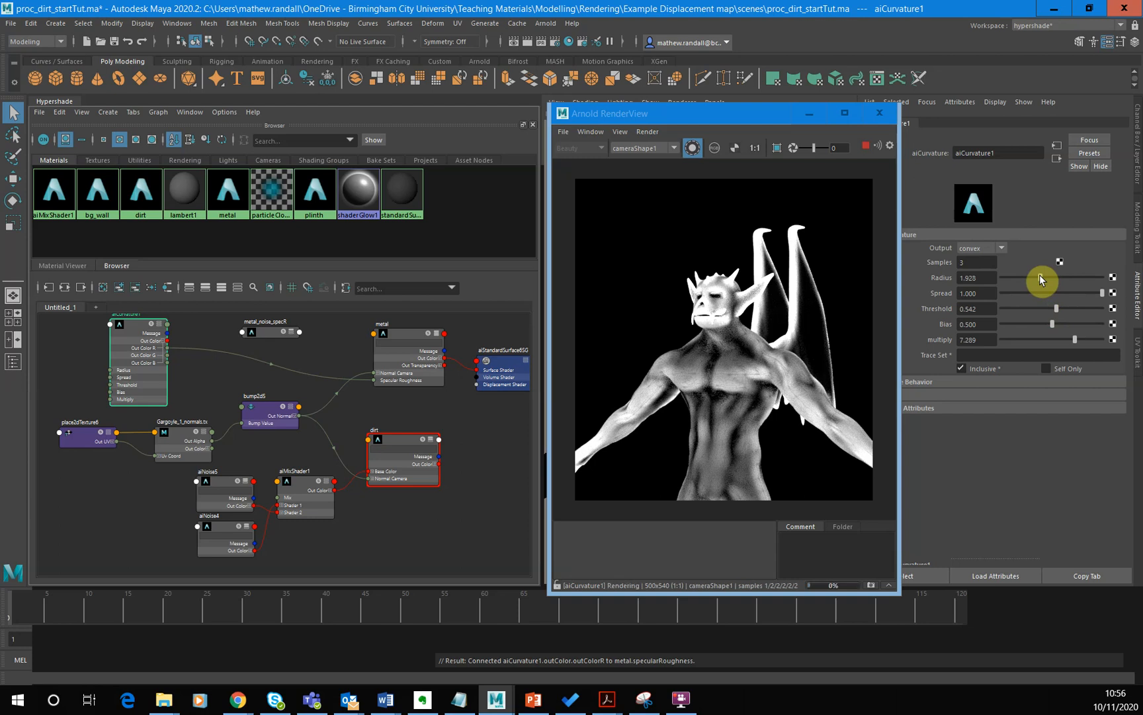
- Test the aiCurvature Radius at 1.928 and 0.723 before setting it to 0.422, and raise the Bias through 0.801 to 0.934
left_click(1039, 276)
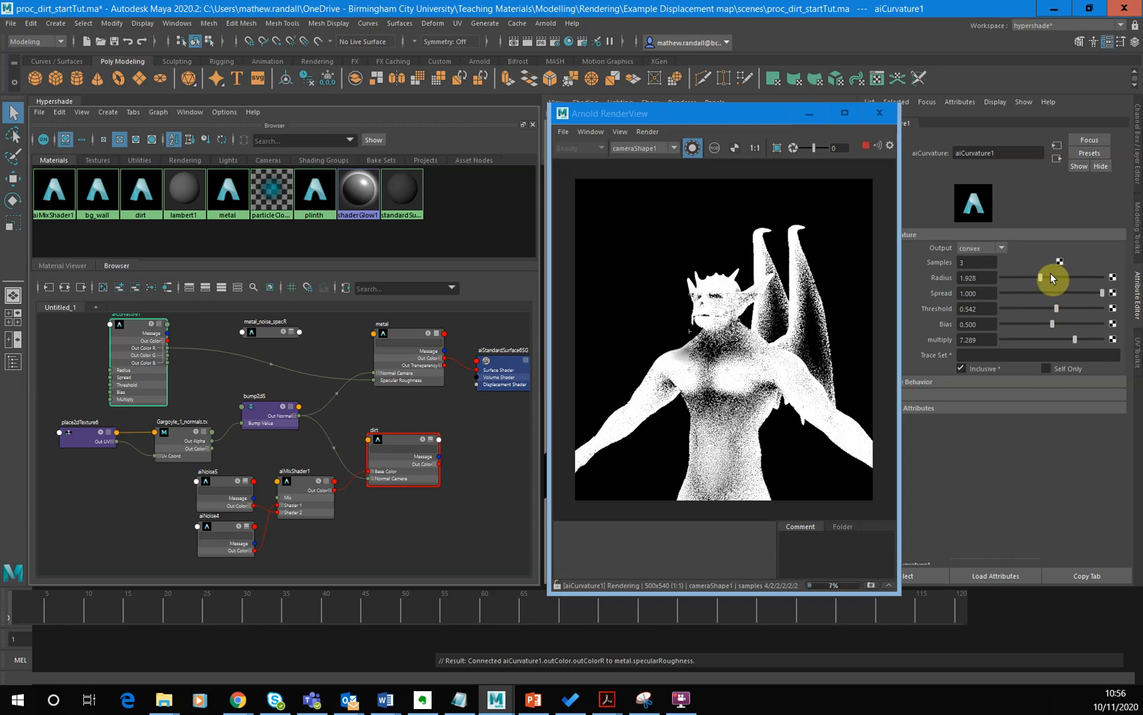
left_click(1015, 276)
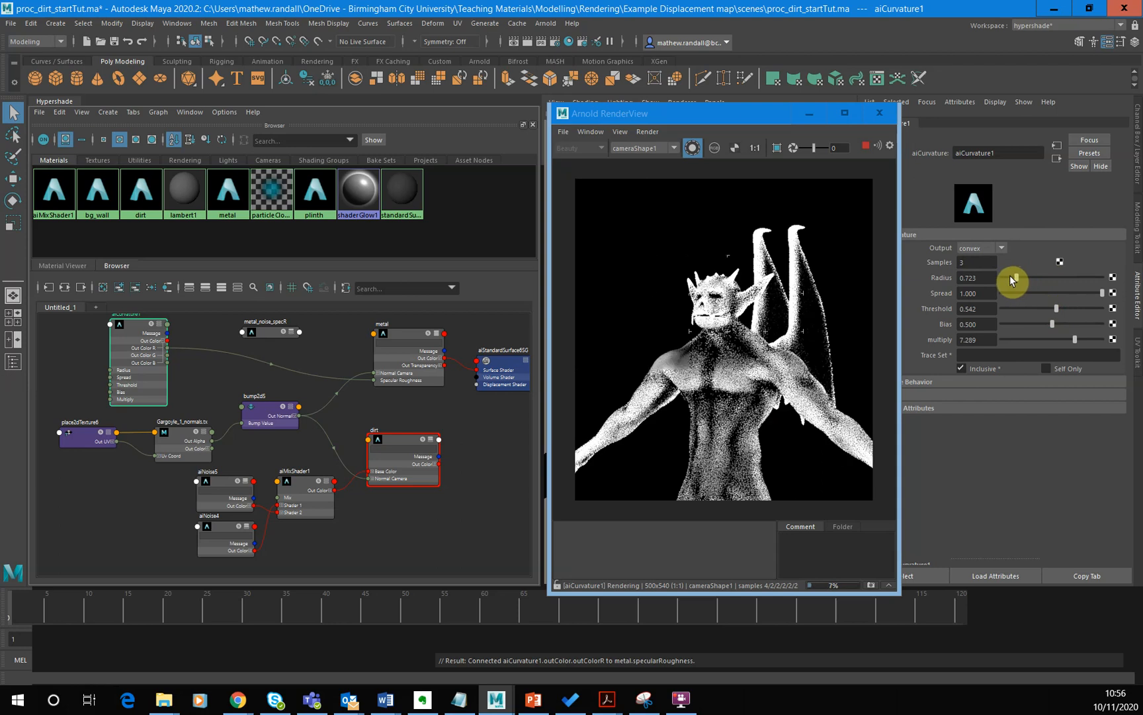
left_click(1010, 276)
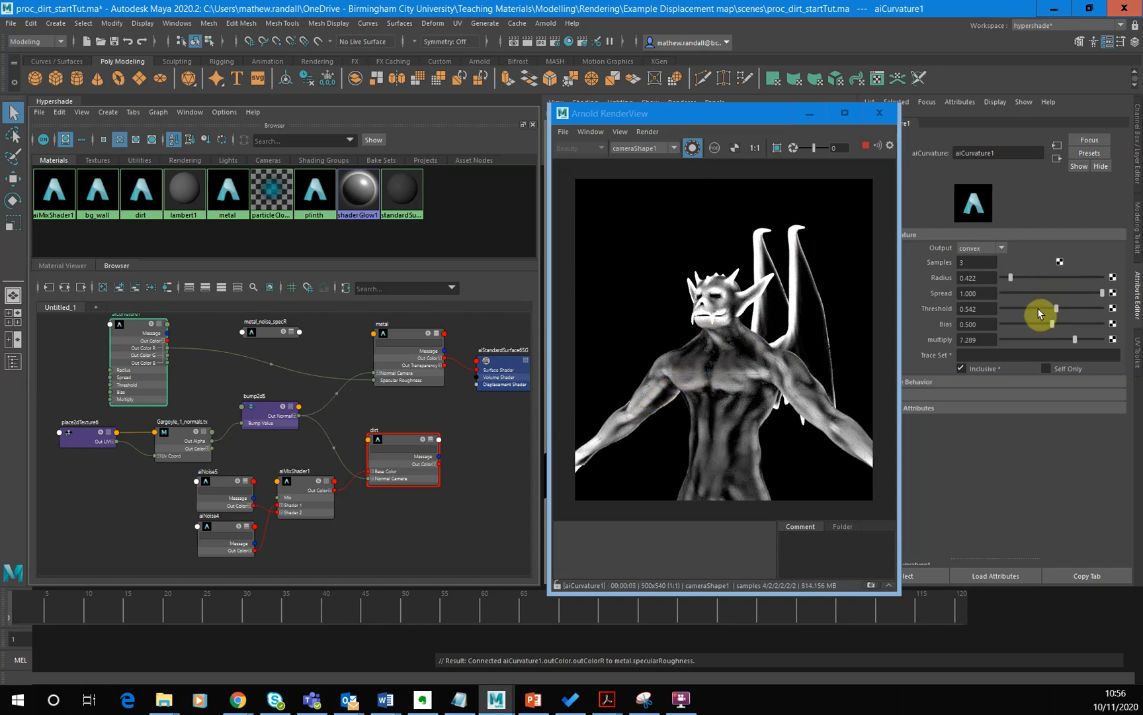
left_click(1081, 324)
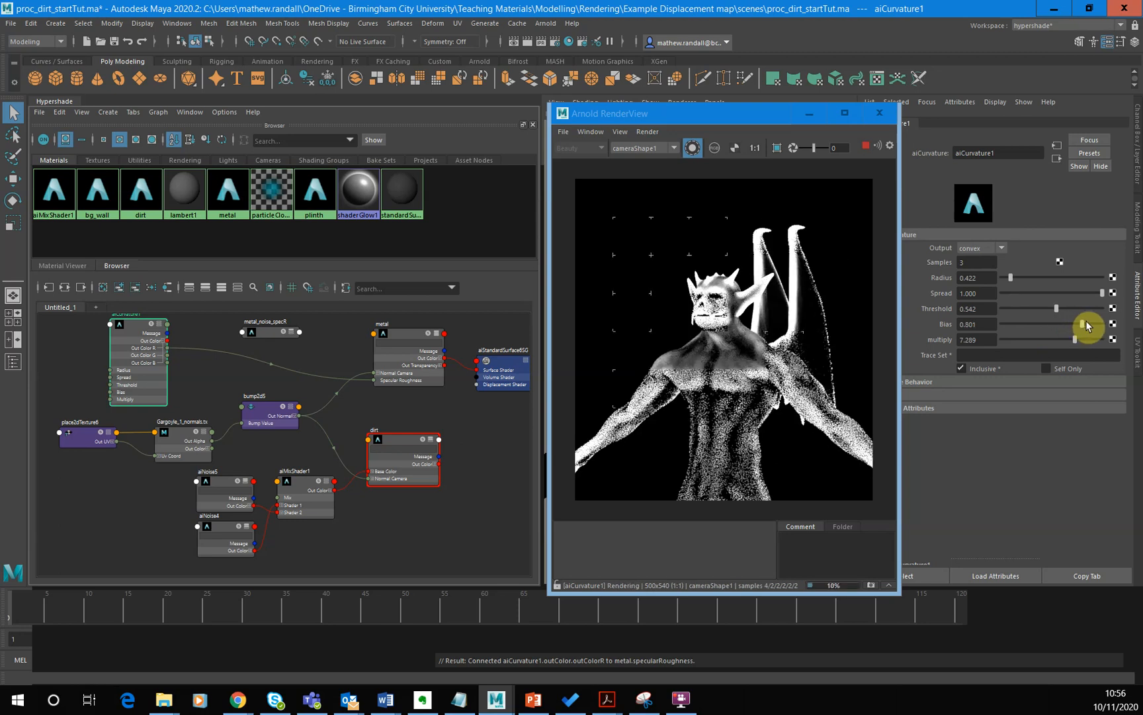
left_click(1093, 325)
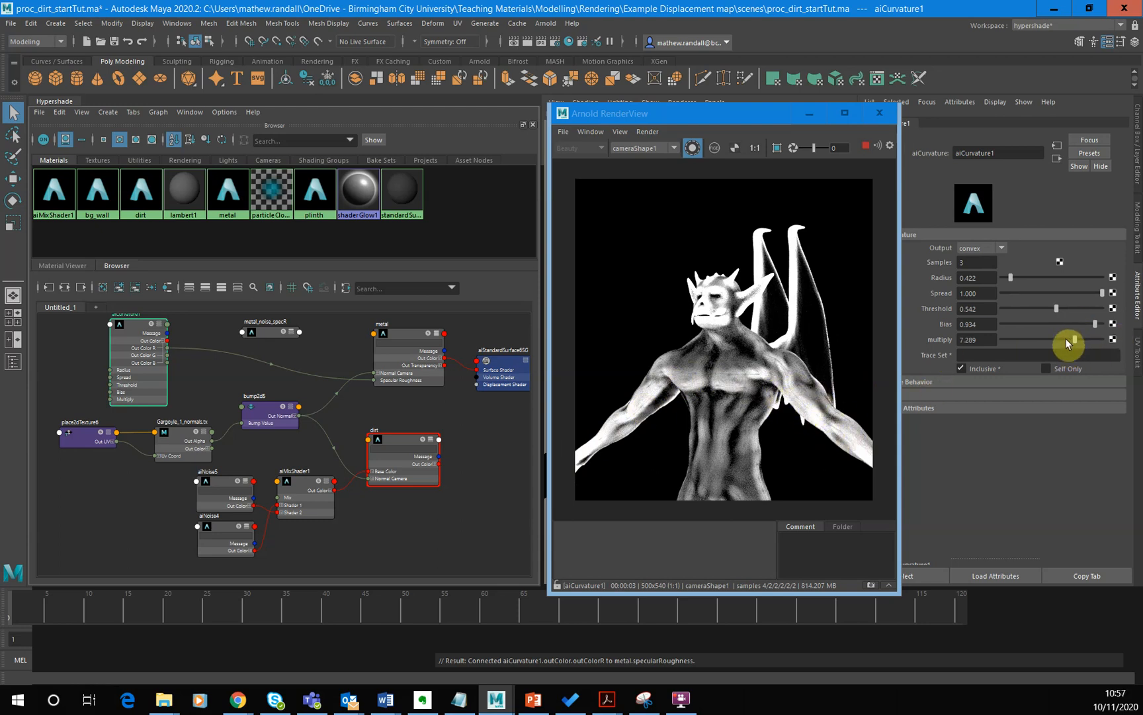
- Test aiCurvature Spread values of 0.705, 0.873, 0.970, 0.9 and 0.93, and settle on 0.95
left_click(1072, 292)
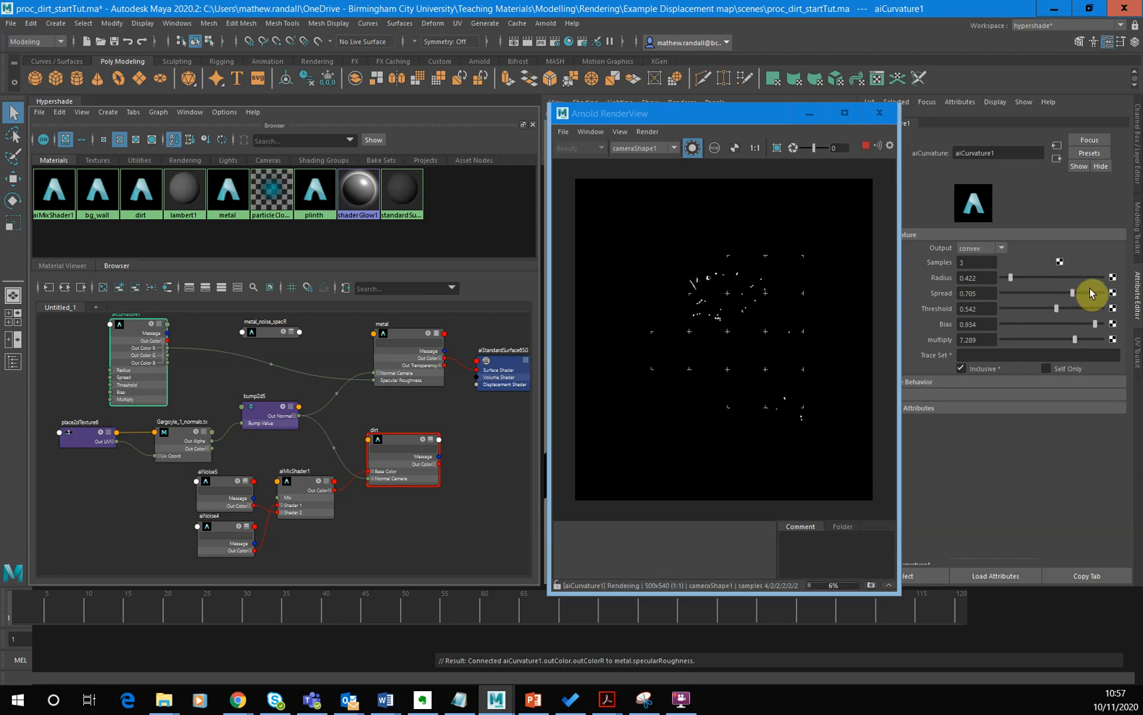
left_click(1089, 292)
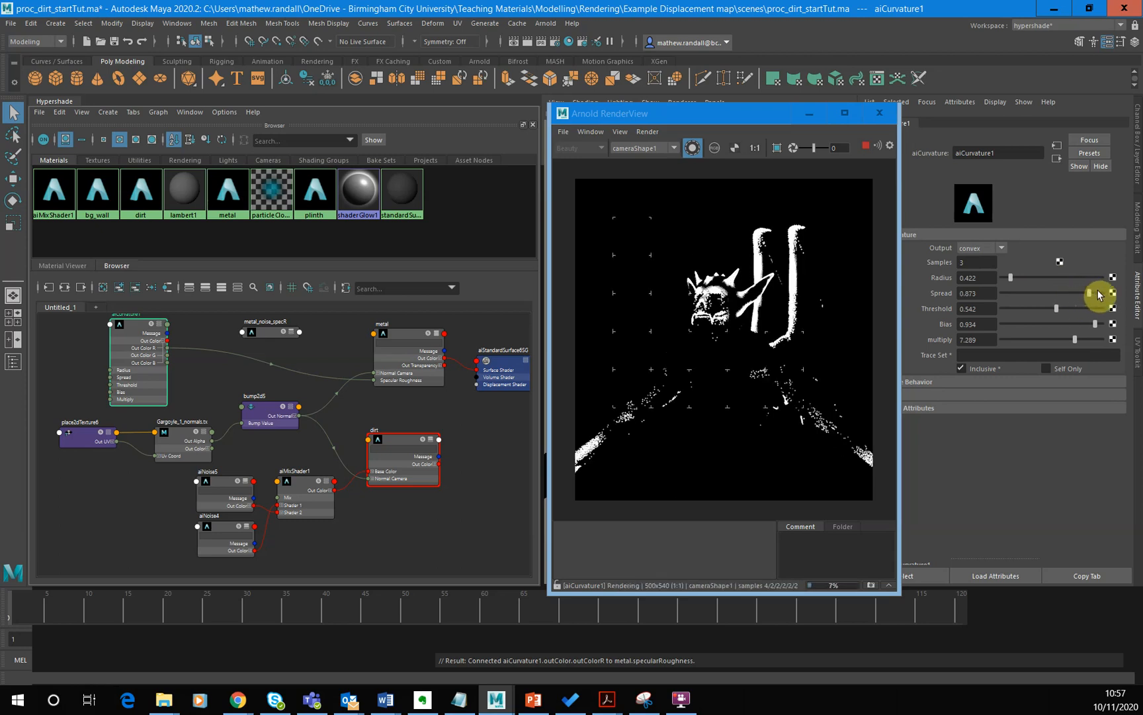
left_click(1098, 293)
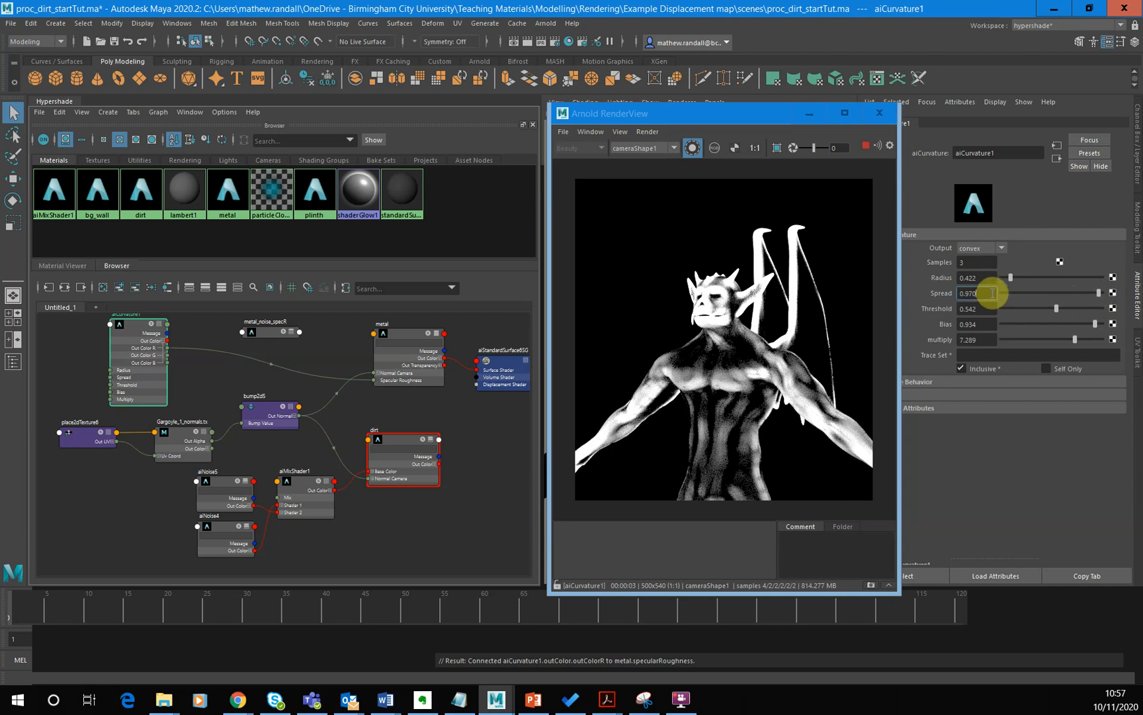
left_click_drag(990, 292, 941, 292)
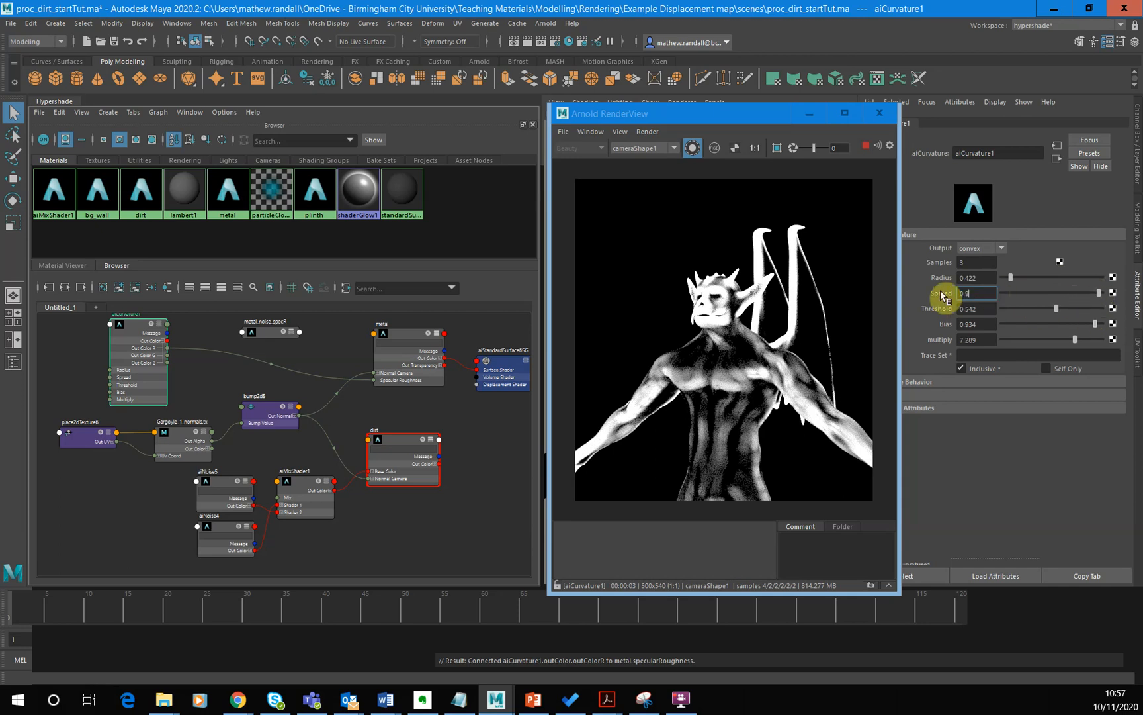
type("0.9")
key("Return")
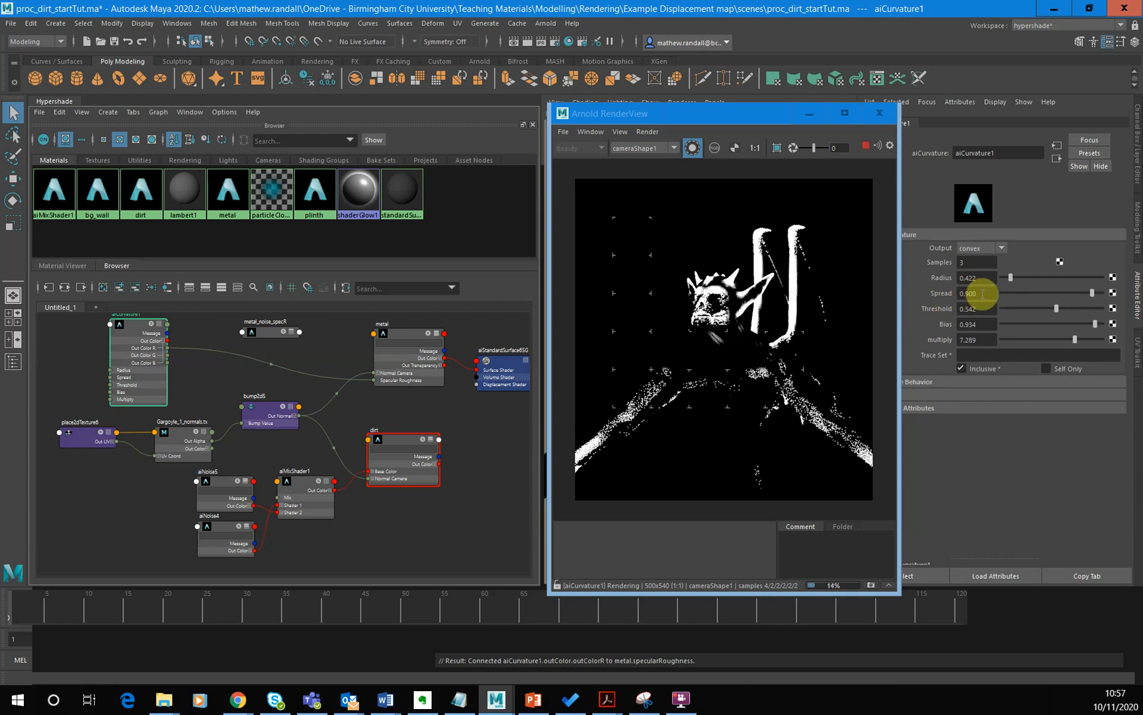
left_click_drag(981, 293, 941, 292)
type("0.93")
key("Return")
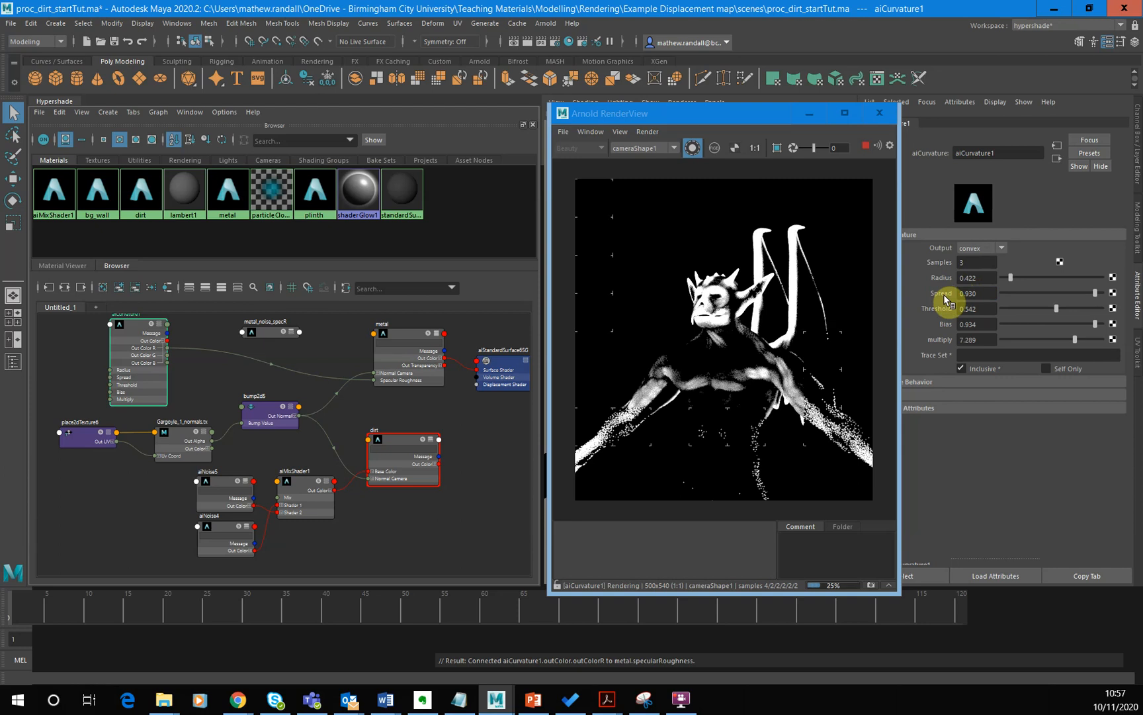
left_click_drag(988, 293, 944, 293)
type("0.95")
key("Return")
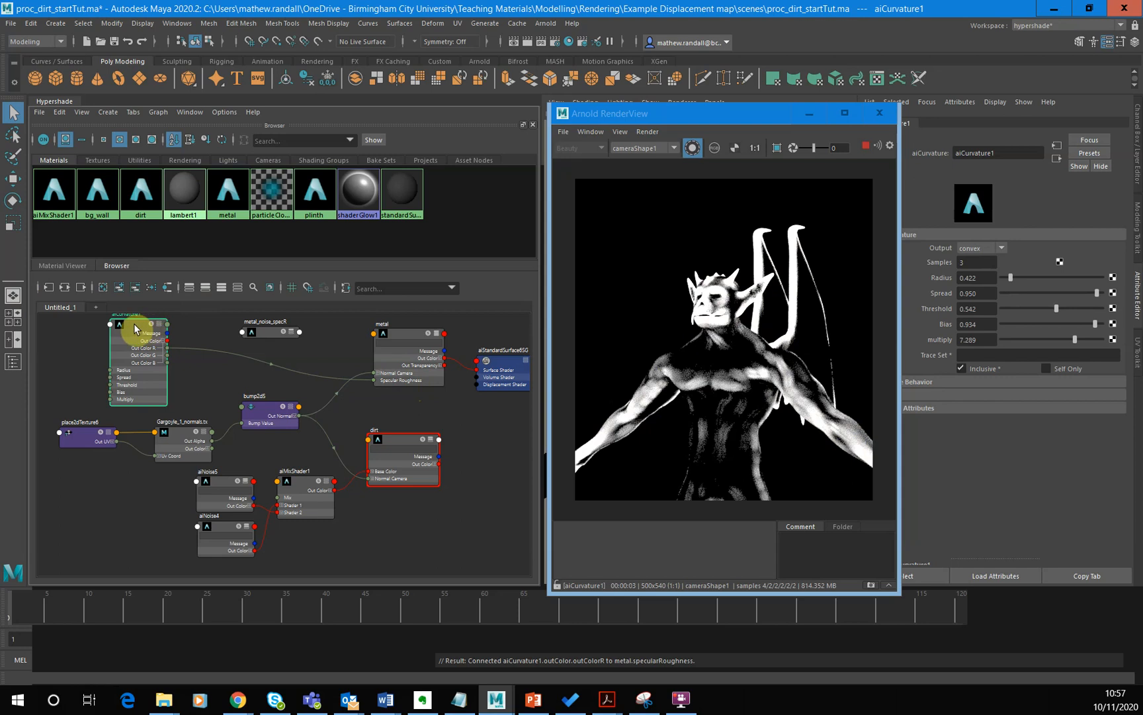
- Move the aiCurvature and metal nodes apart in the graph, and compare the full beauty render with isolated previews of metal and aiCurvature
left_click_drag(134, 327, 113, 334)
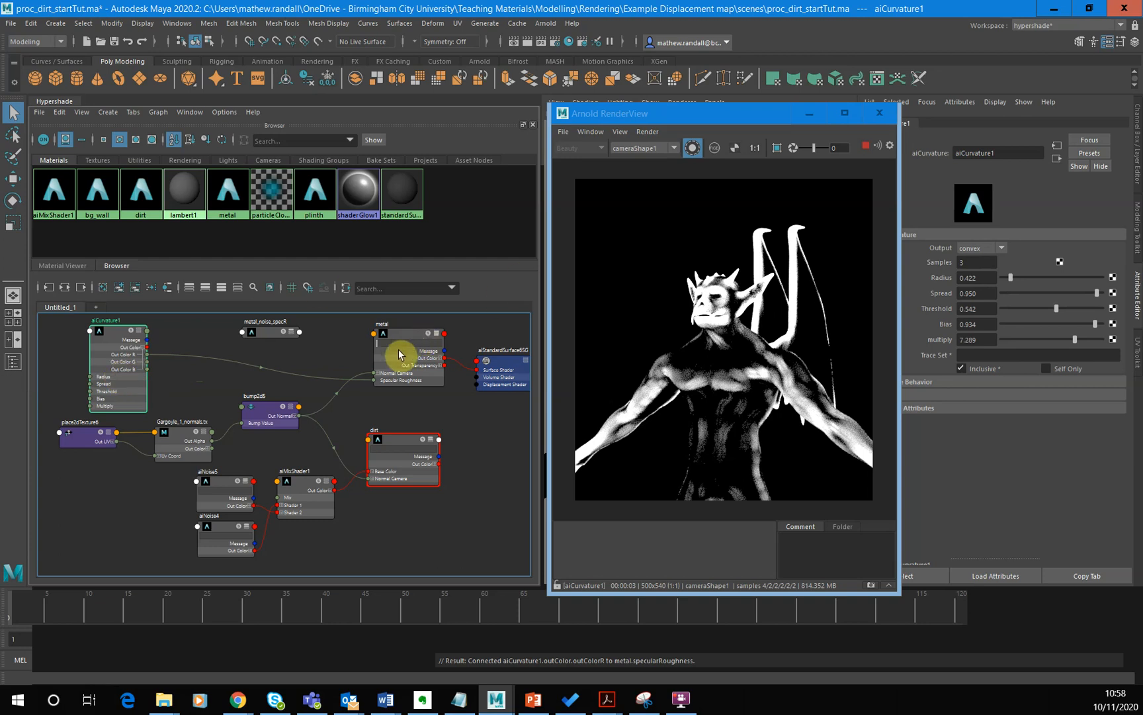
mouse_move(400, 339)
left_mouse_down()
mouse_move(417, 337)
mouse_move(394, 331)
left_mouse_up()
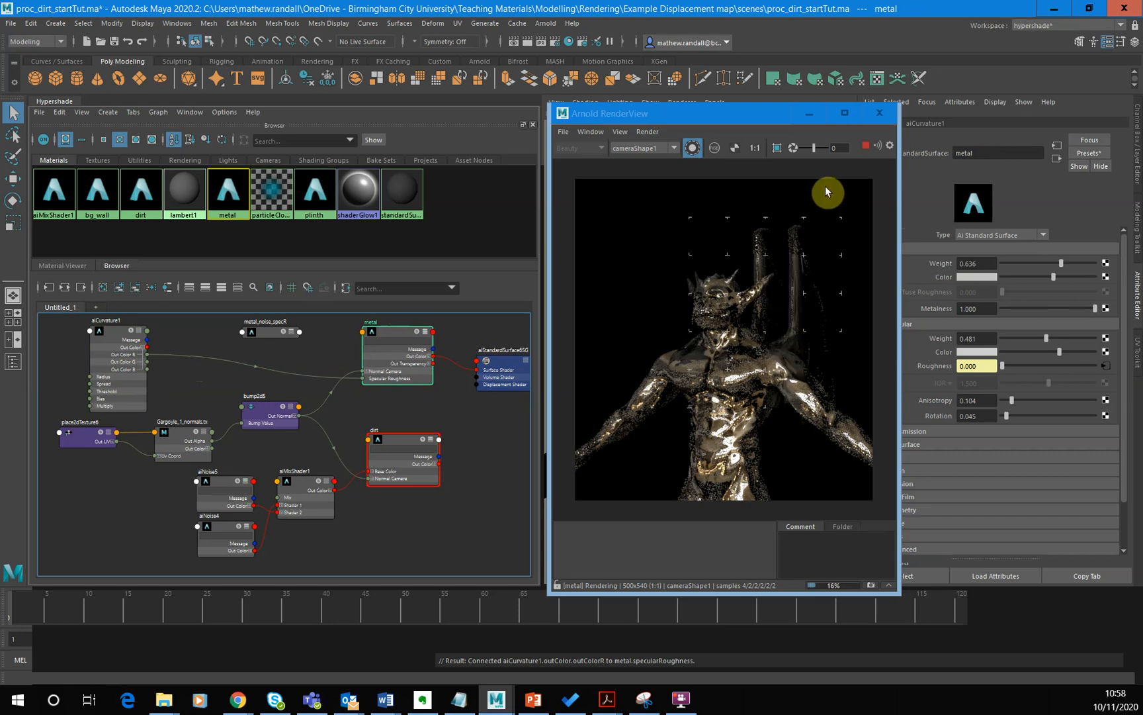
left_click(692, 148)
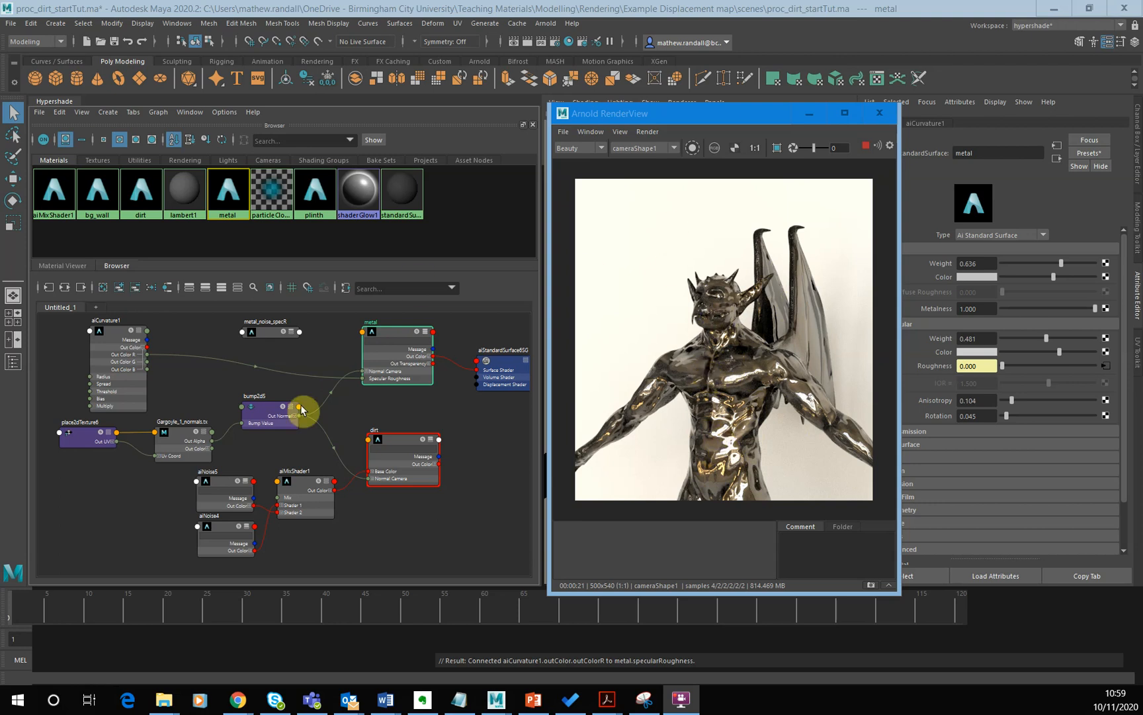
left_click(691, 147)
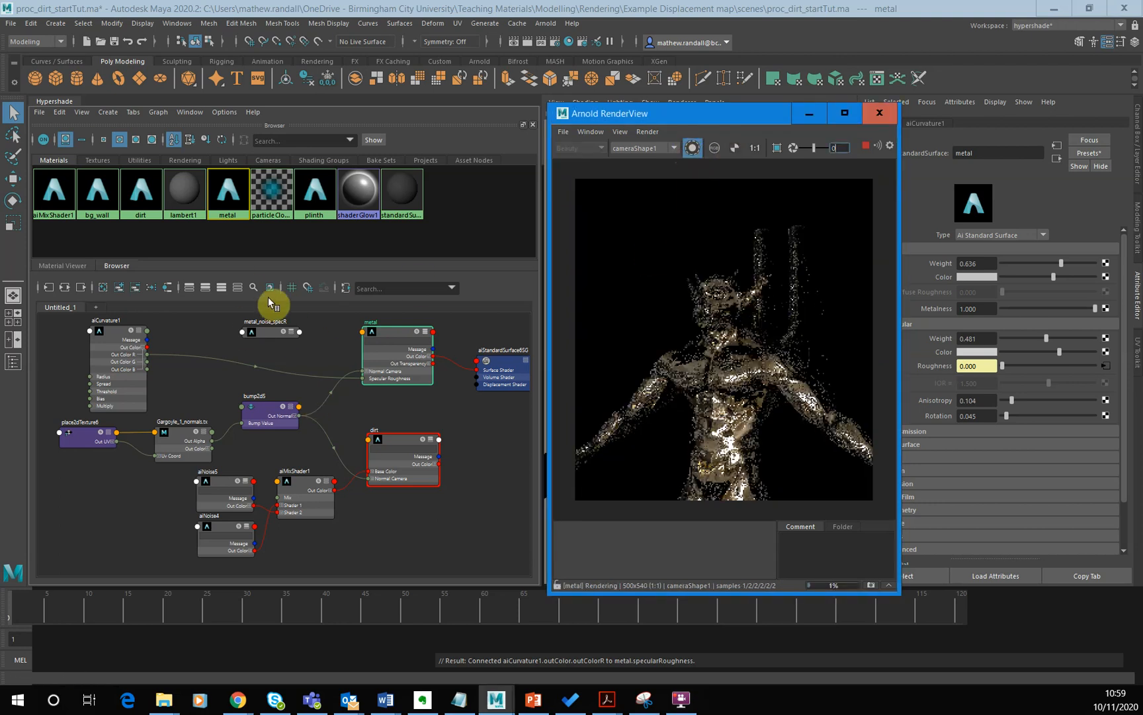
left_click(104, 338)
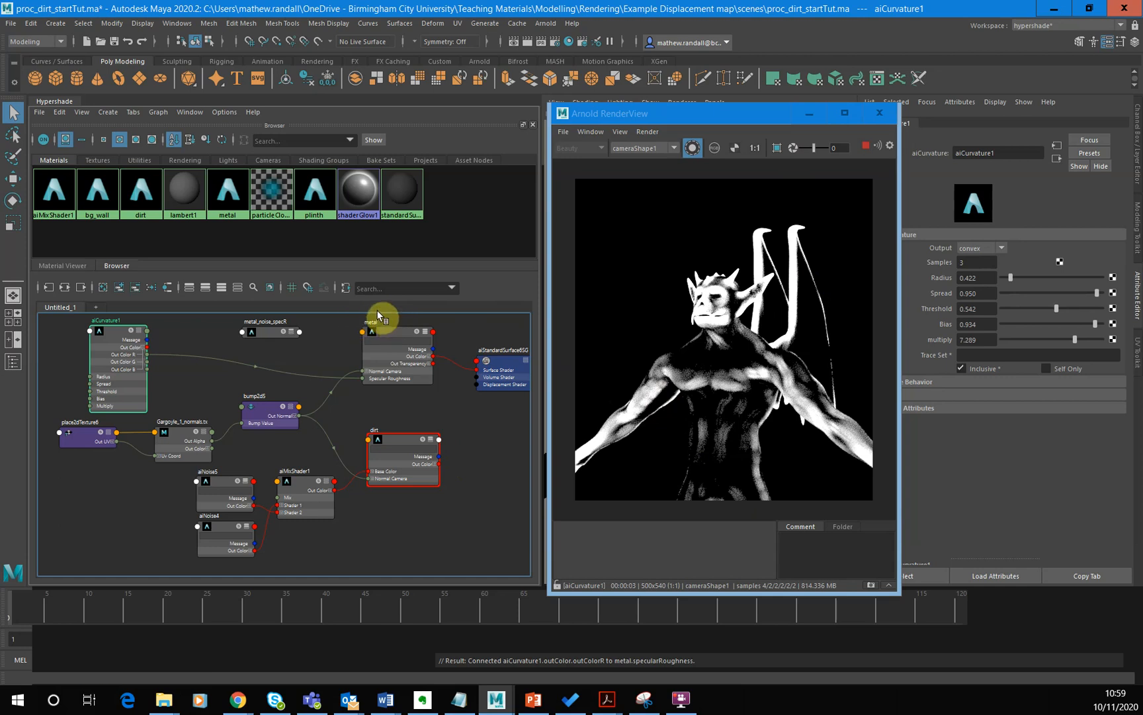
- Create a floatMath utility node and place it between the aiCurvature and metal nodes
left_click(180, 381)
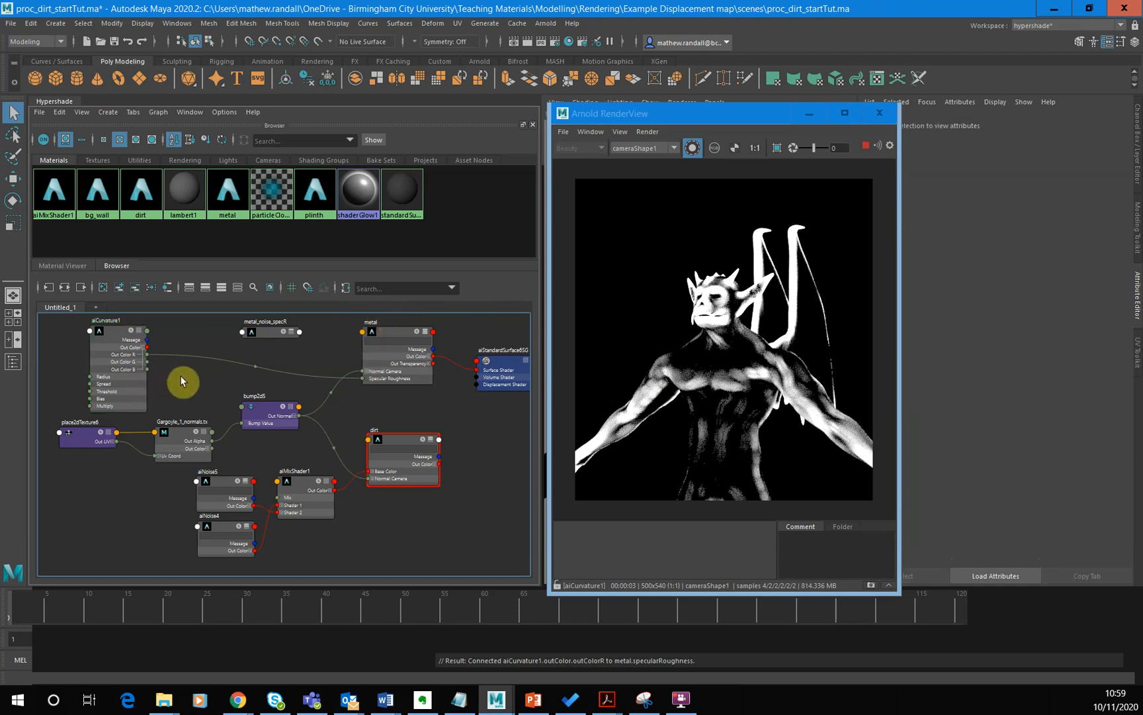
key("Tab")
type("floa")
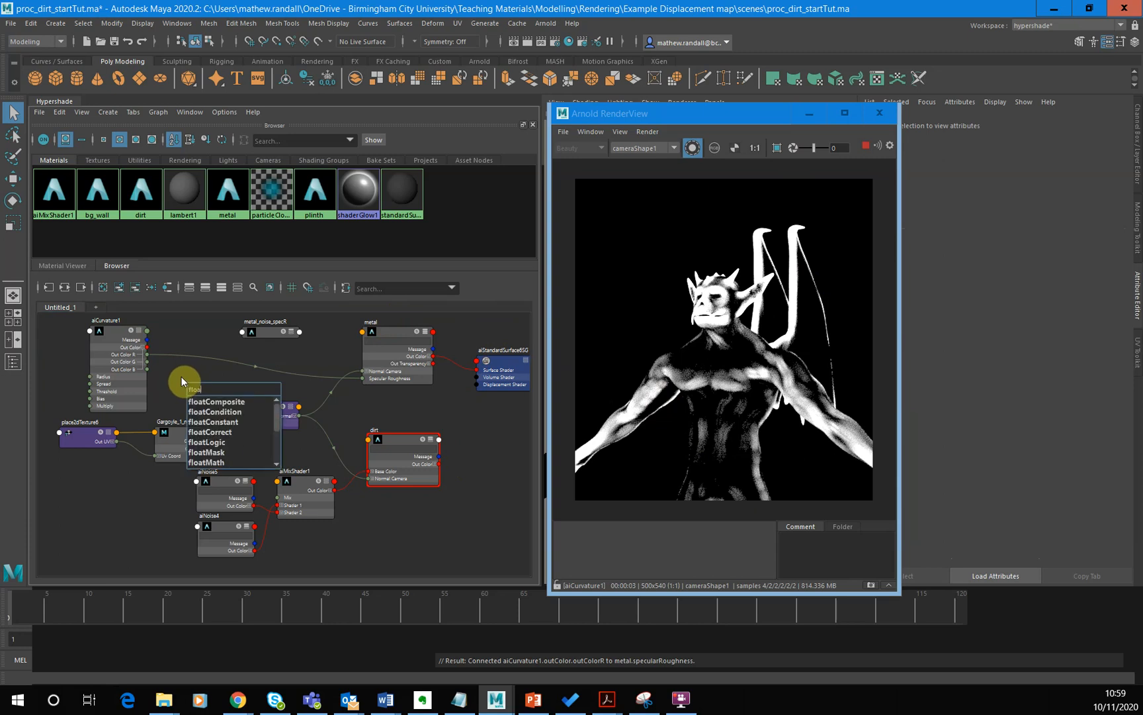
key("Down")
key("Down")
key("Down")
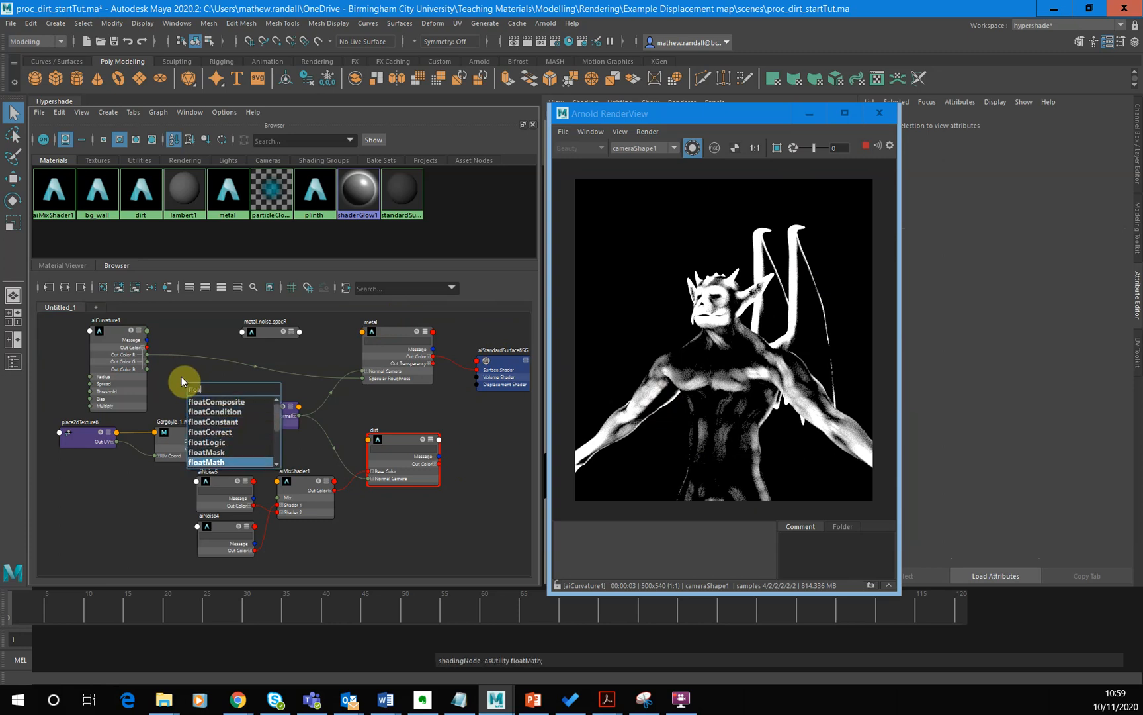
key("Return")
left_click_drag(200, 382, 186, 341)
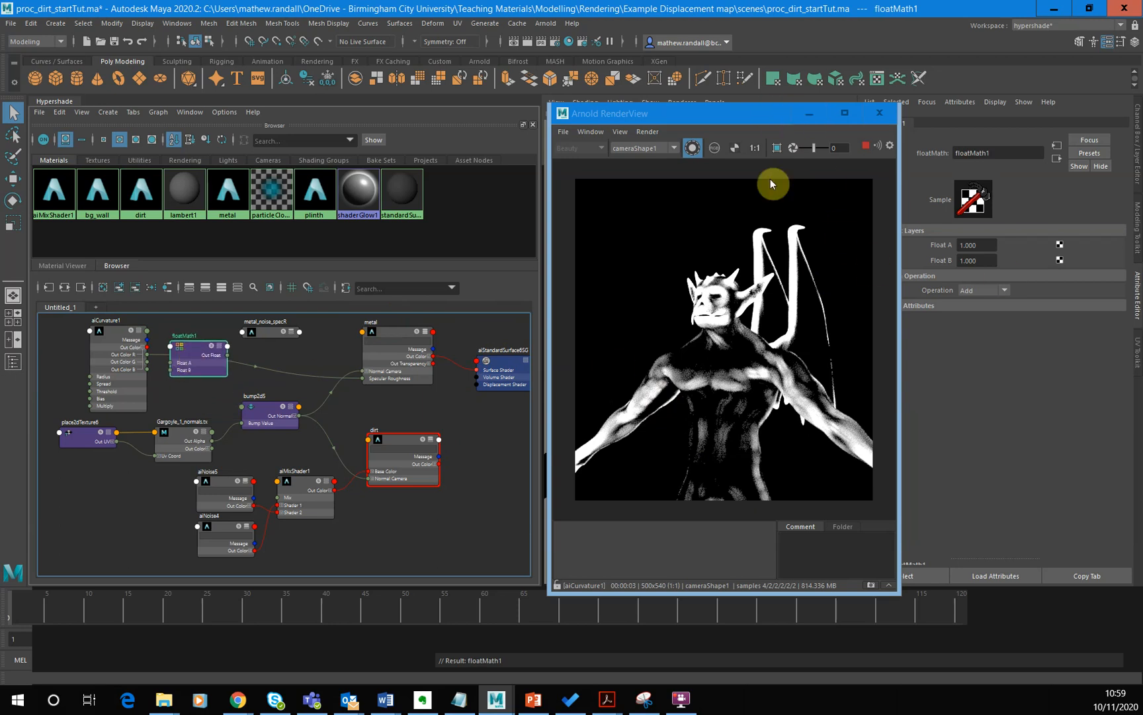
- Move the render view clear of the floatMath attributes and set the node's Operation to Subtract
left_click(760, 116)
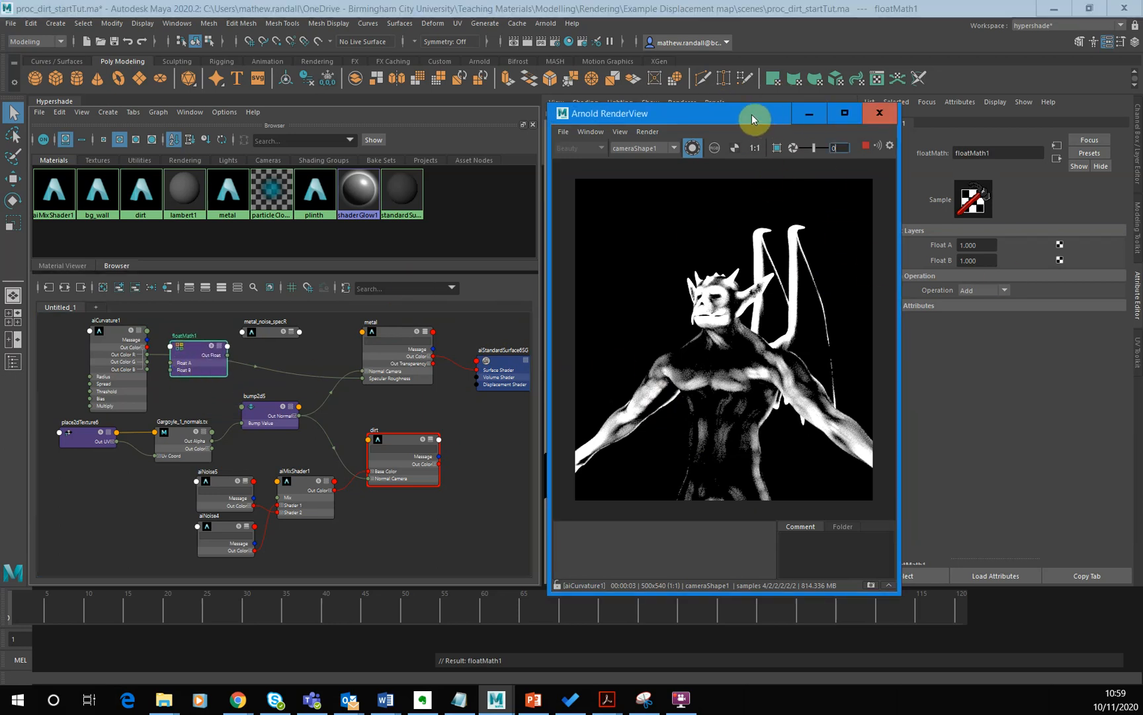
left_click_drag(759, 116, 746, 115)
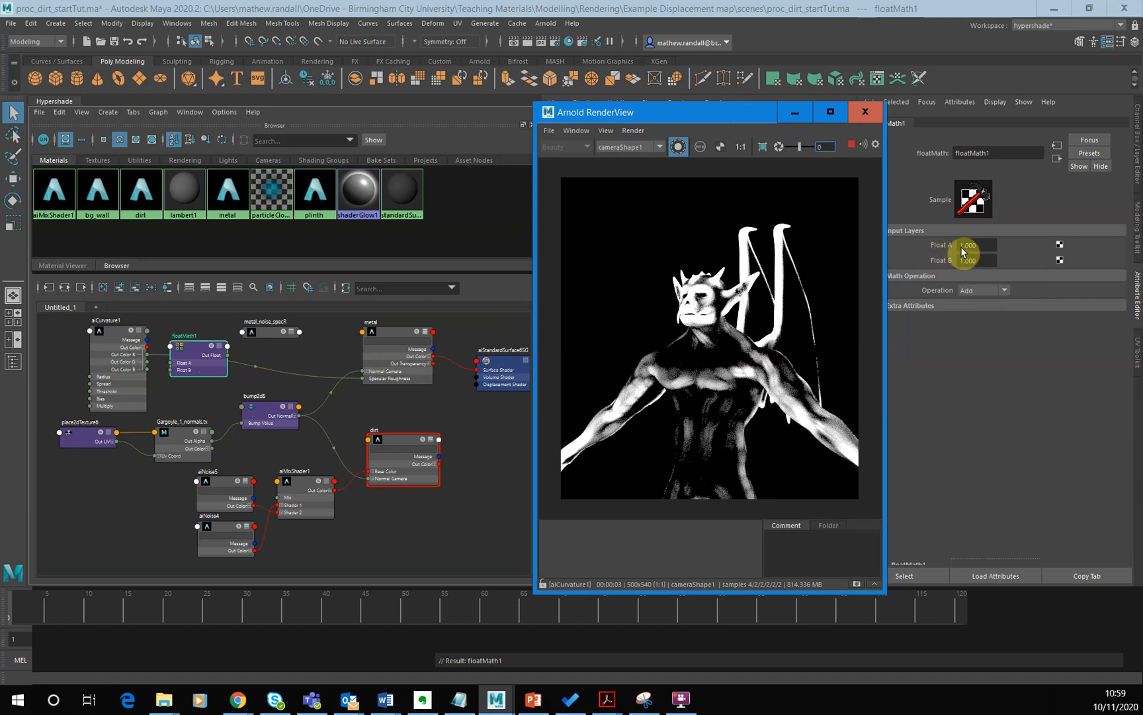
left_click(1004, 291)
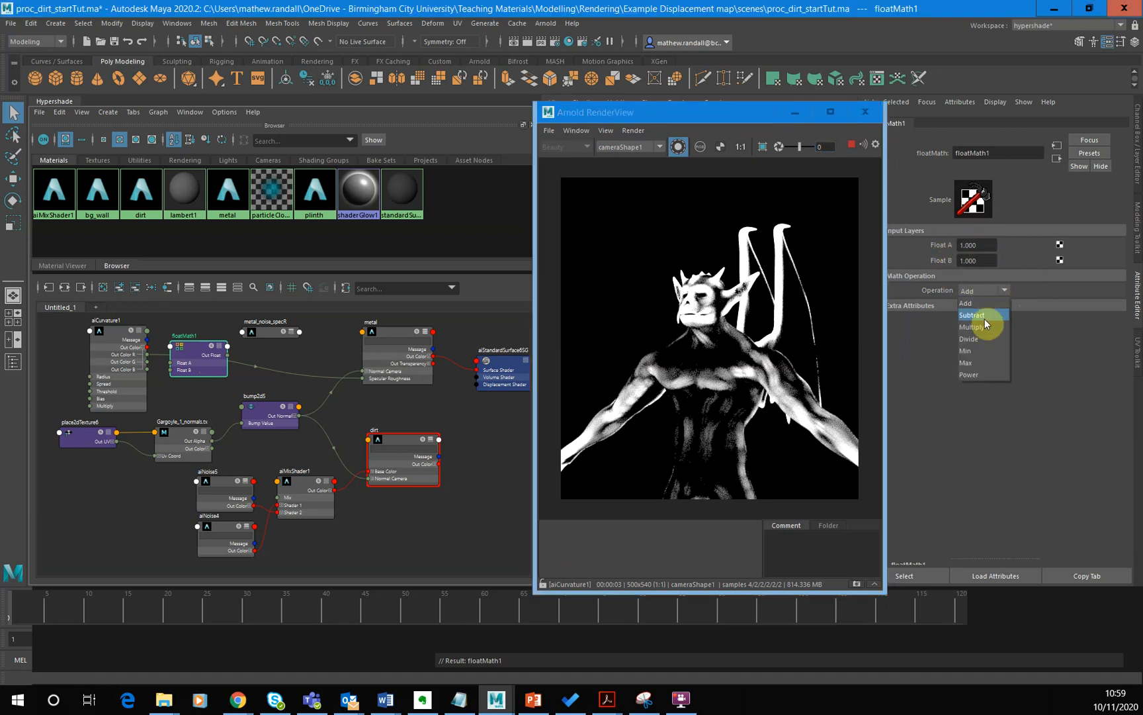
left_click(985, 316)
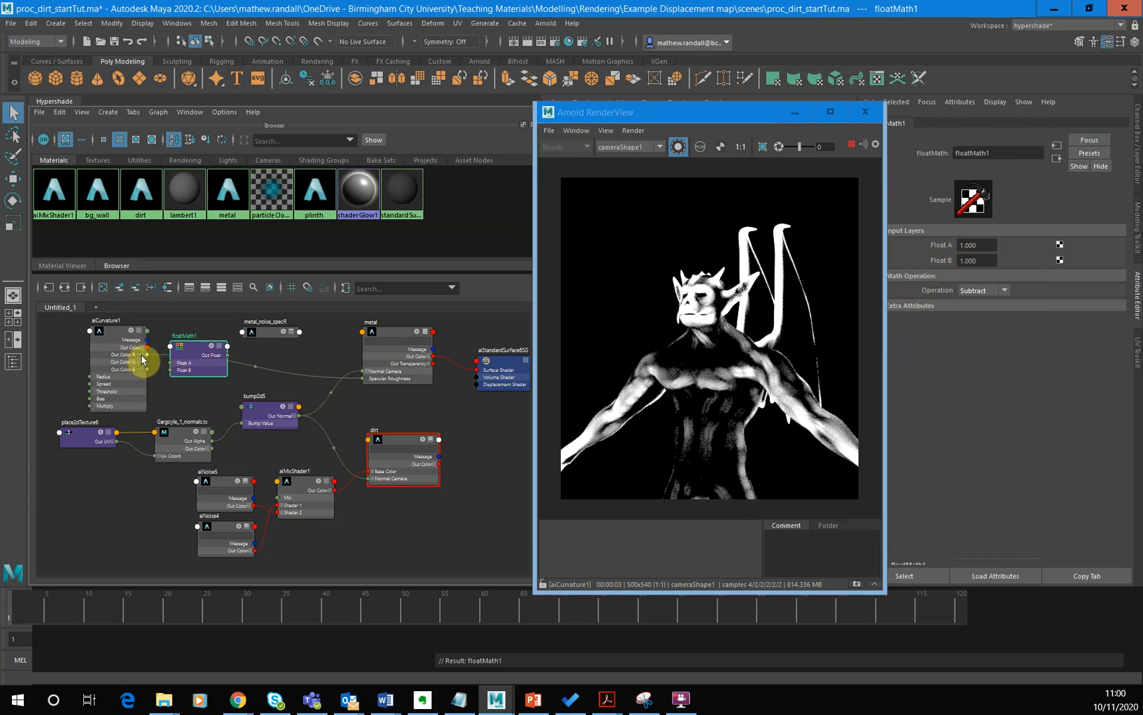
- Connect aiCurvature's Out Color R to floatMath's Float B, and floatMath's Out Float to the metal's Specular Roughness
left_click_drag(200, 351, 214, 340)
left_click_drag(303, 375, 368, 377)
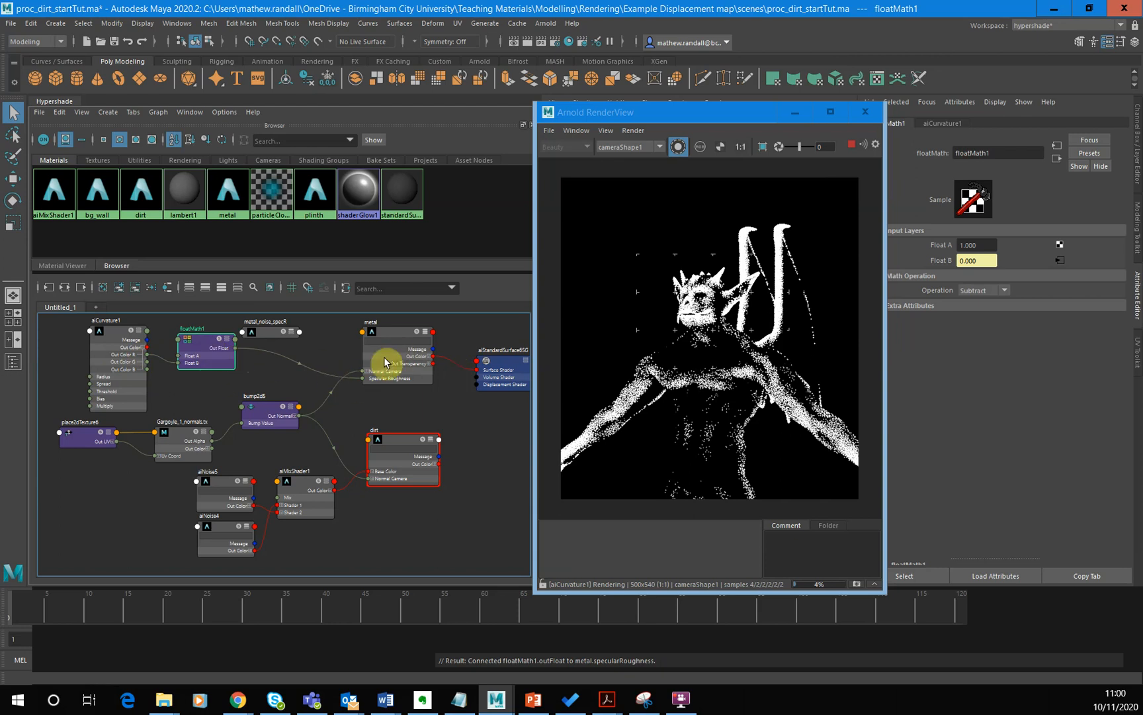
left_click(288, 363)
- Preview the floatMath output in isolation, check the full beauty render, and bring up the aiCurvature attributes
left_click(213, 355)
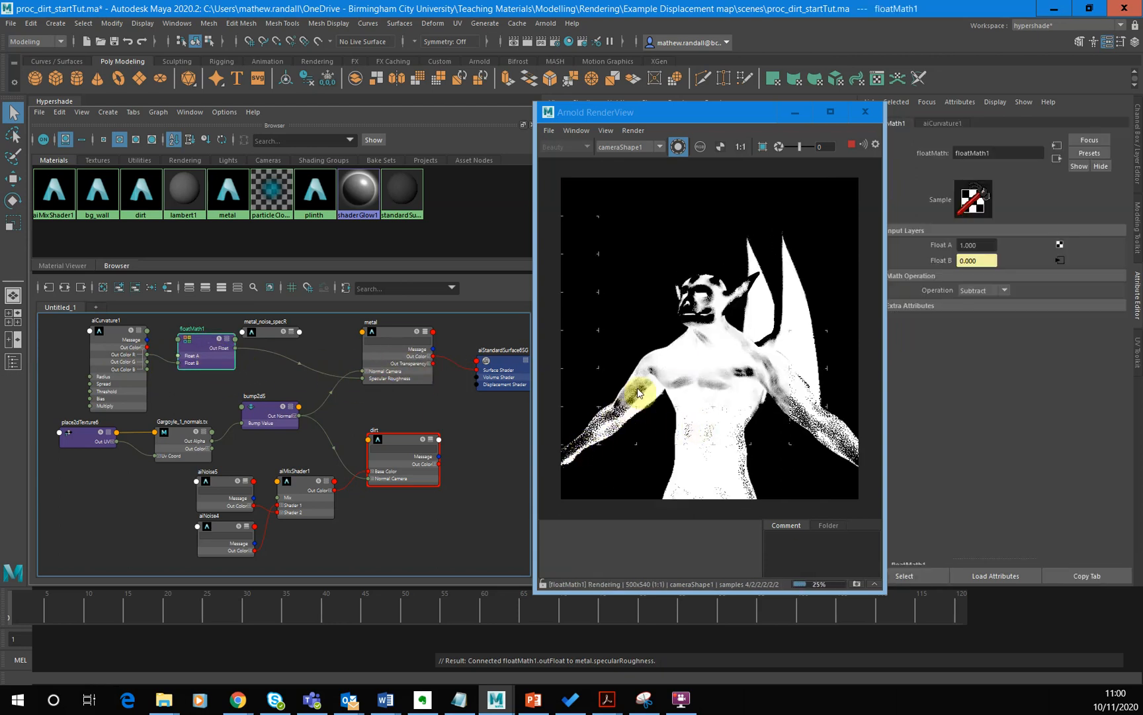
left_click(683, 147)
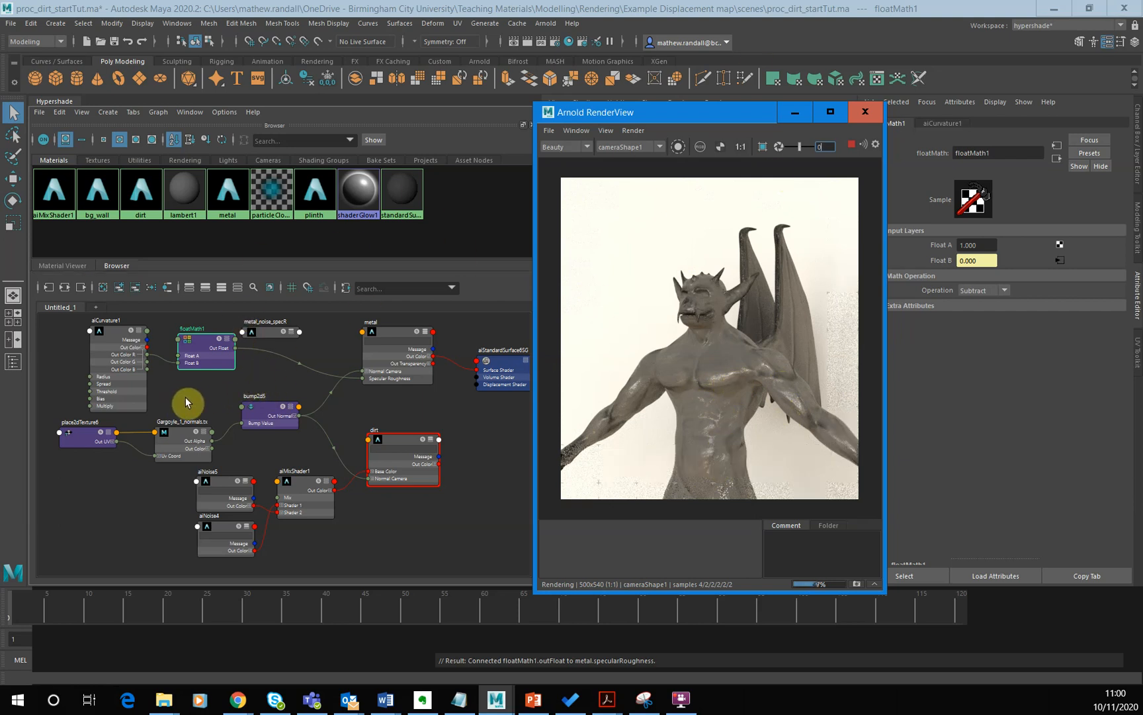
left_click(131, 391)
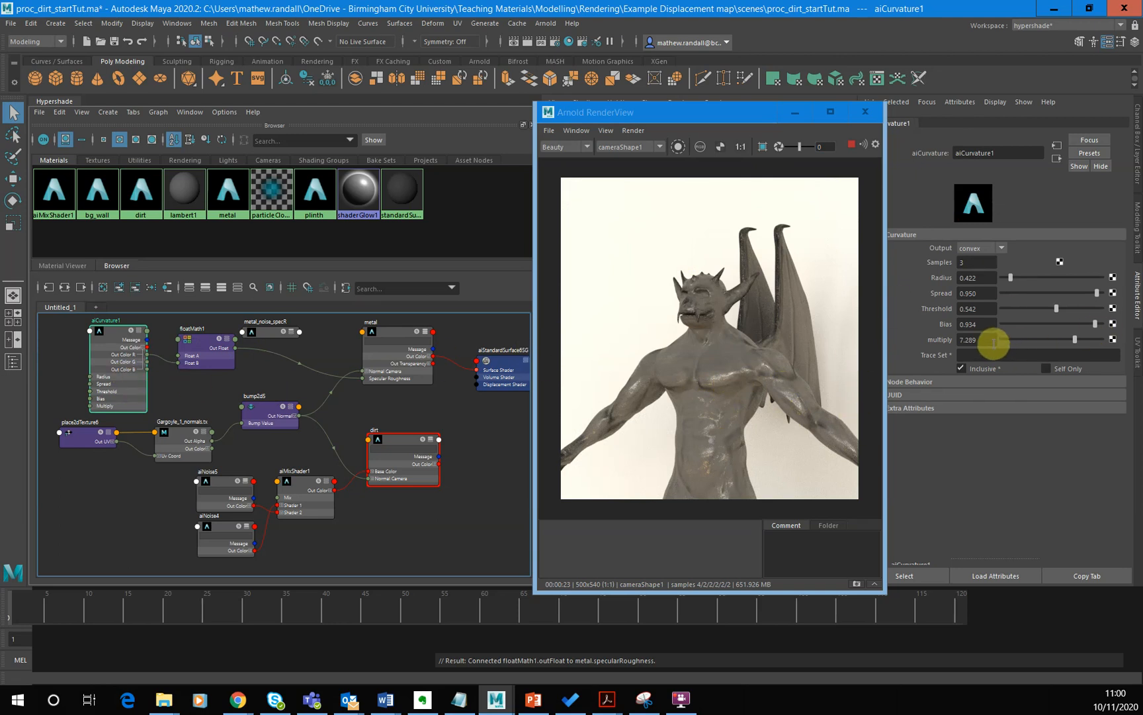
- Preview the aiCurvature and metal nodes in isolation, then return the render to the full beauty view
left_click(681, 147)
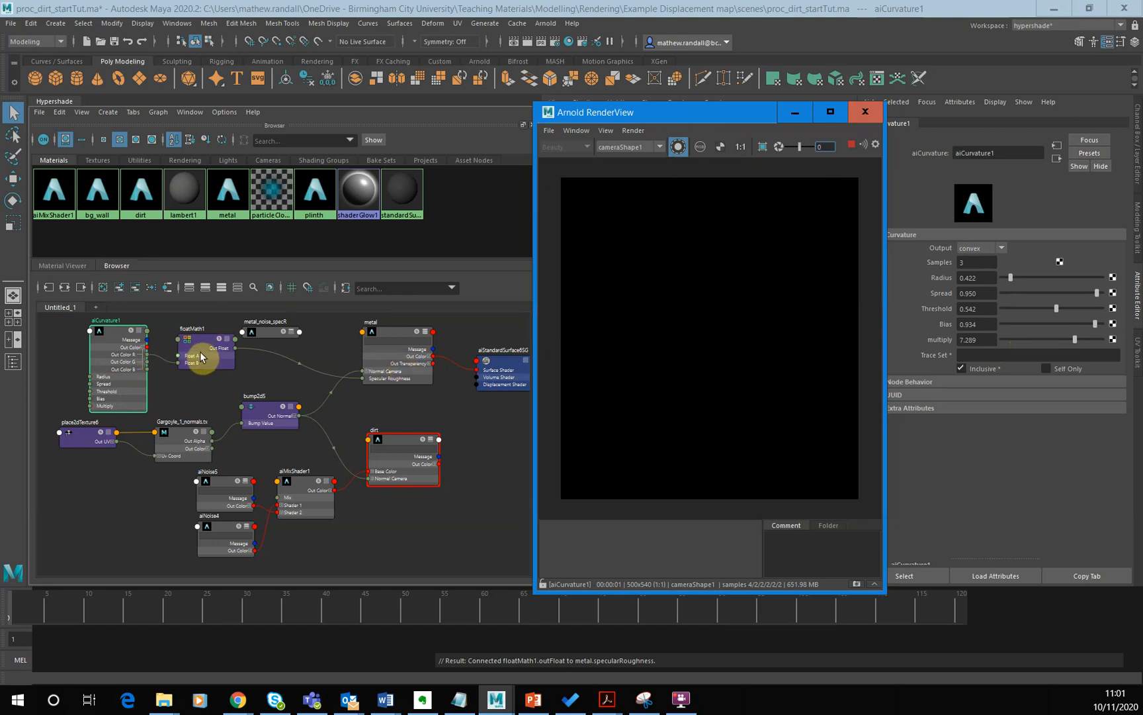
left_click(130, 402)
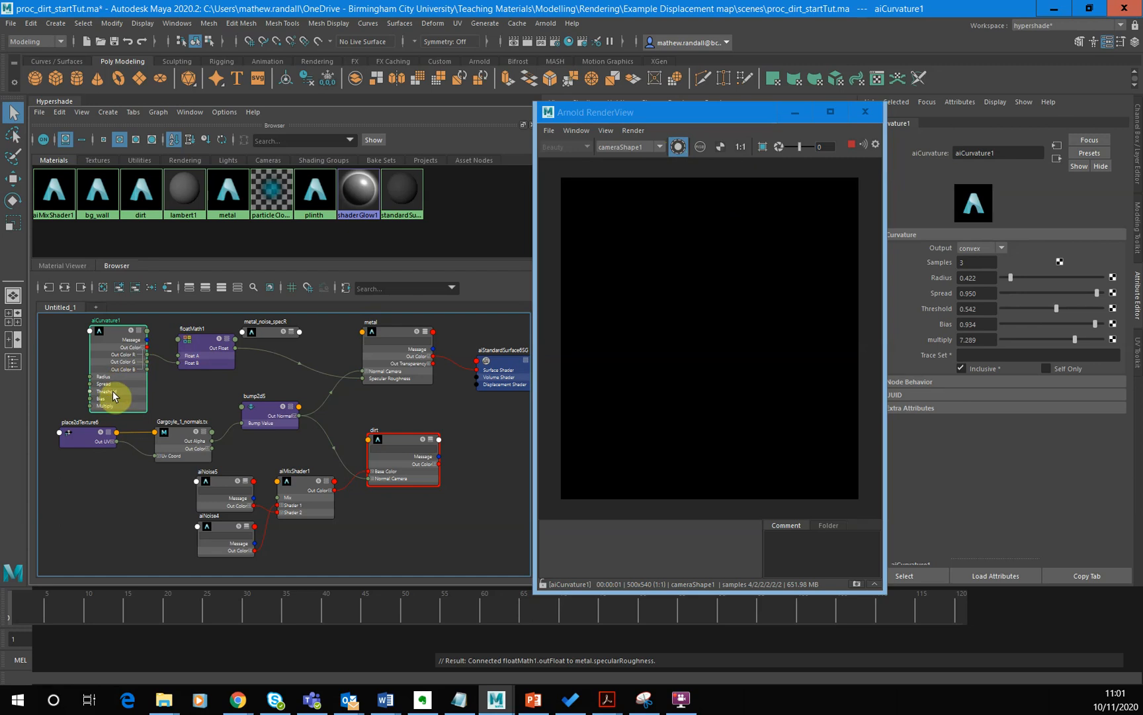
left_click_drag(141, 359, 179, 371)
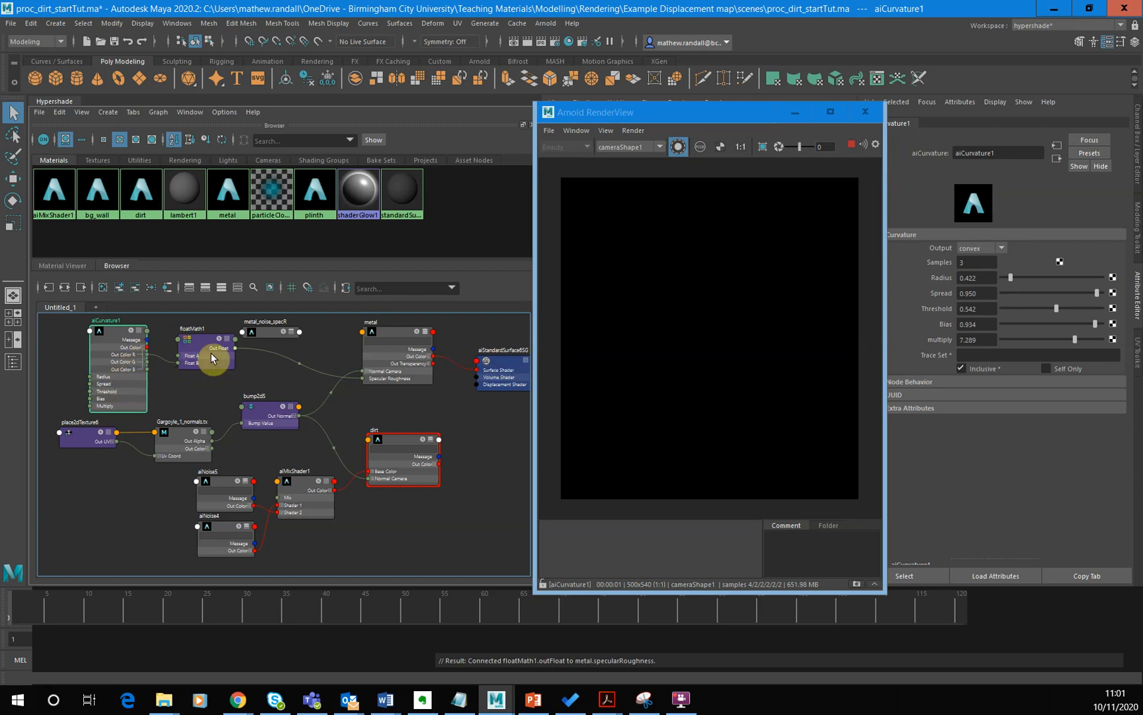
left_click(394, 337)
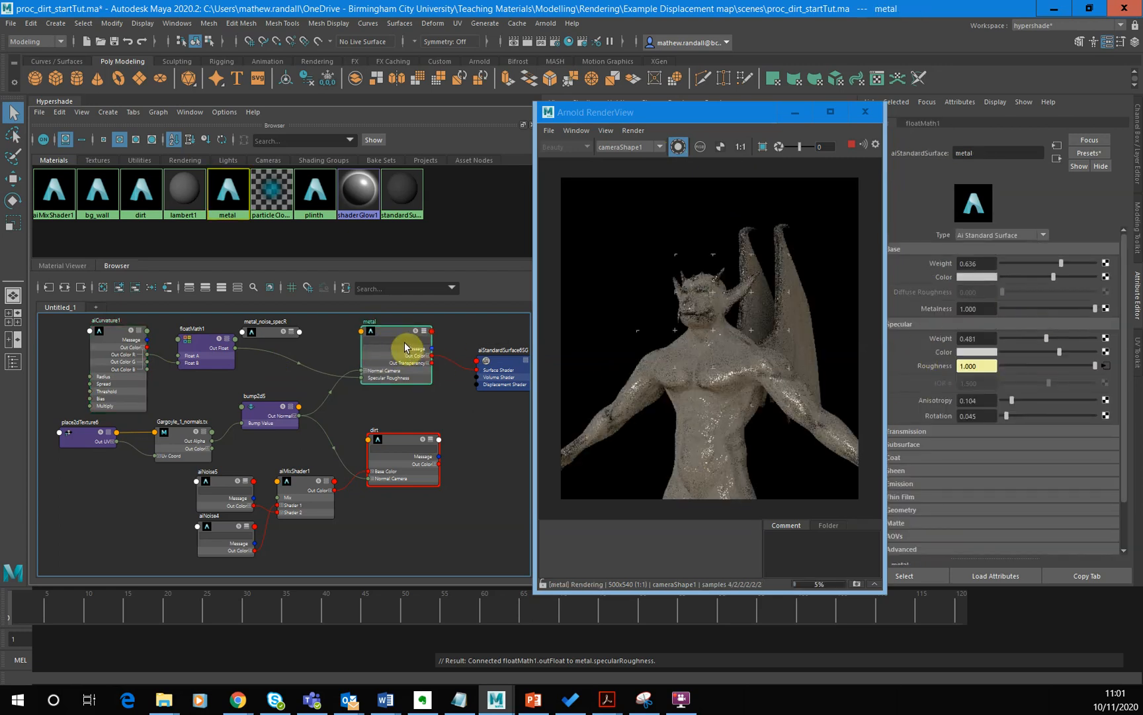
left_click(678, 146)
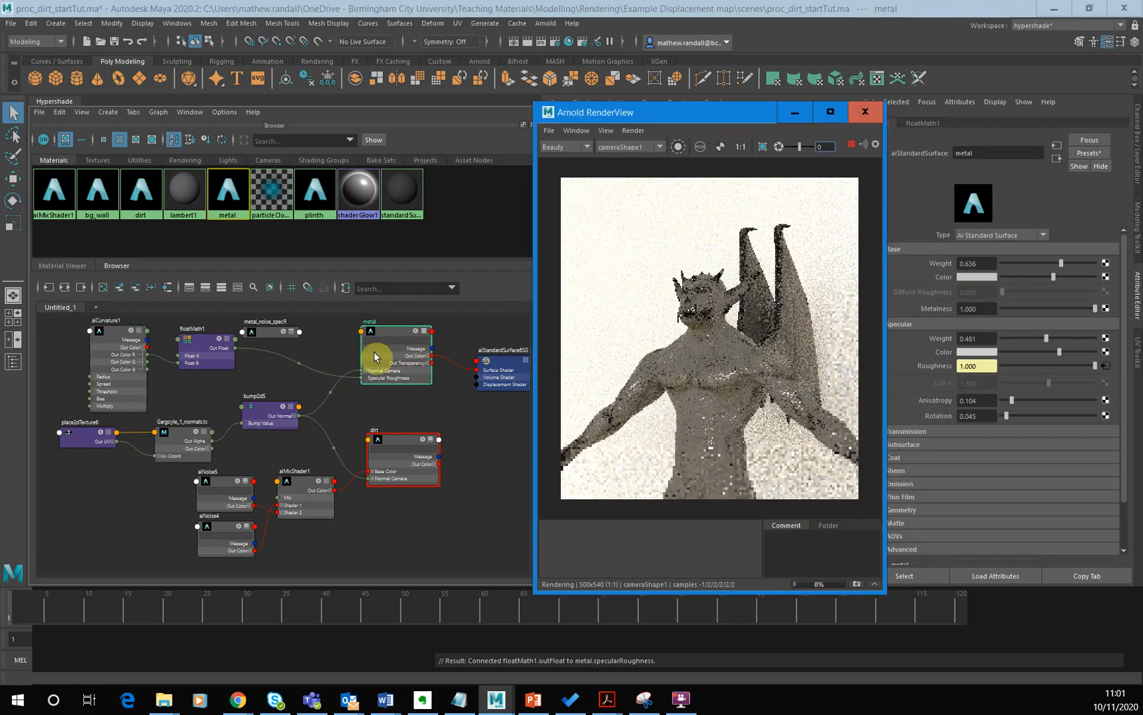
- Set the aiCurvature node's multiply value to 9
left_click(128, 395)
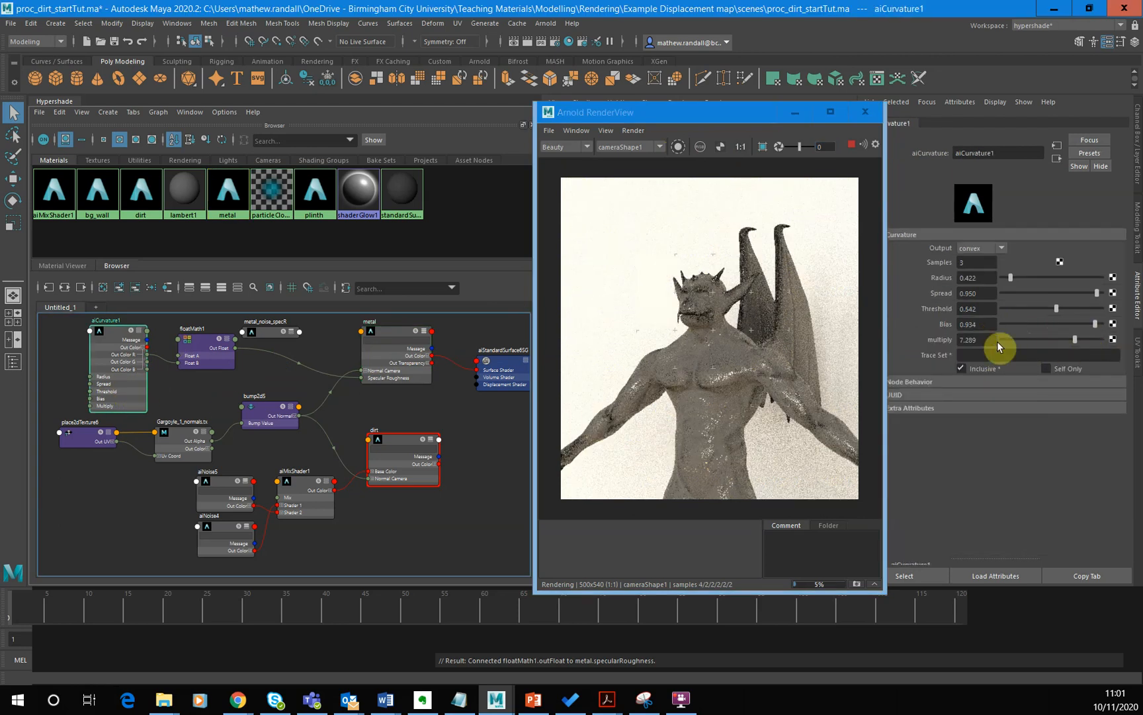
left_click(976, 340)
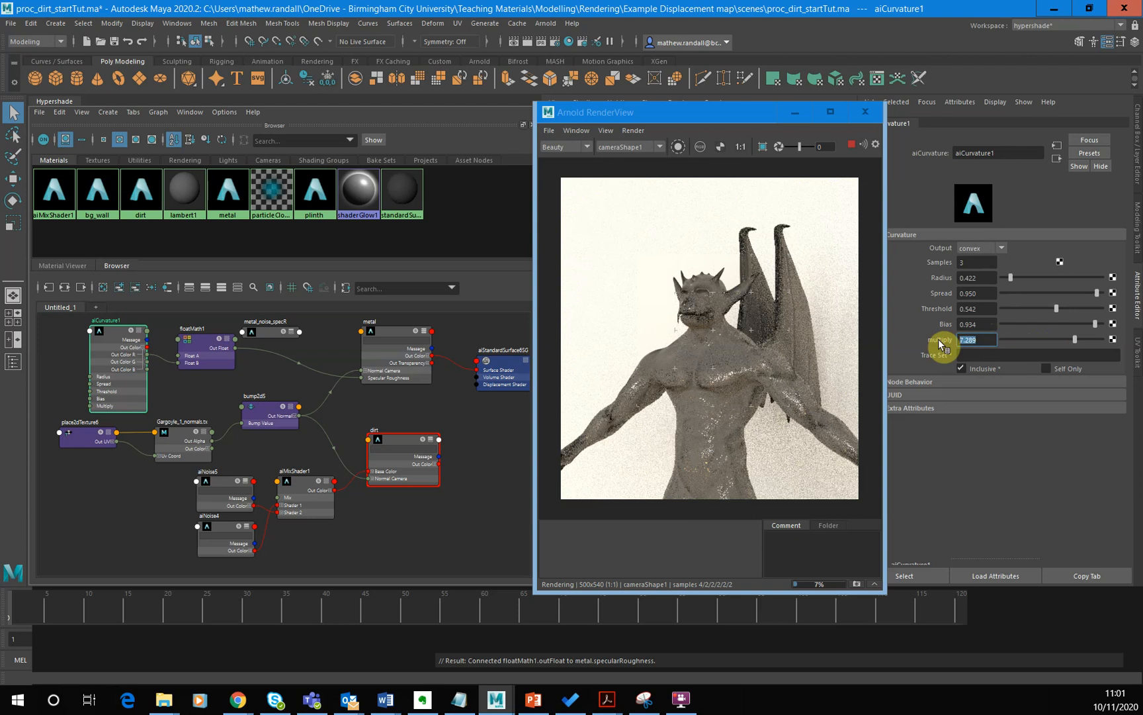
type("9")
key("Return")
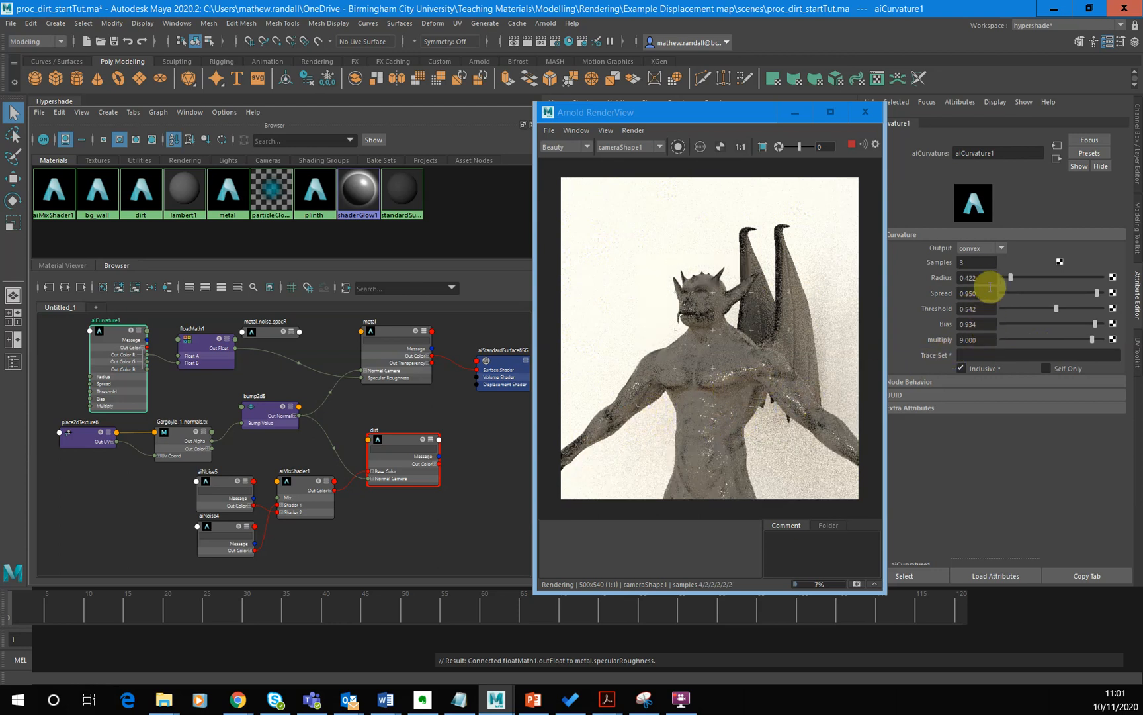
- Try a Spread of 0.97 on the aiCurvature node, then raise it to 1
left_click(966, 293)
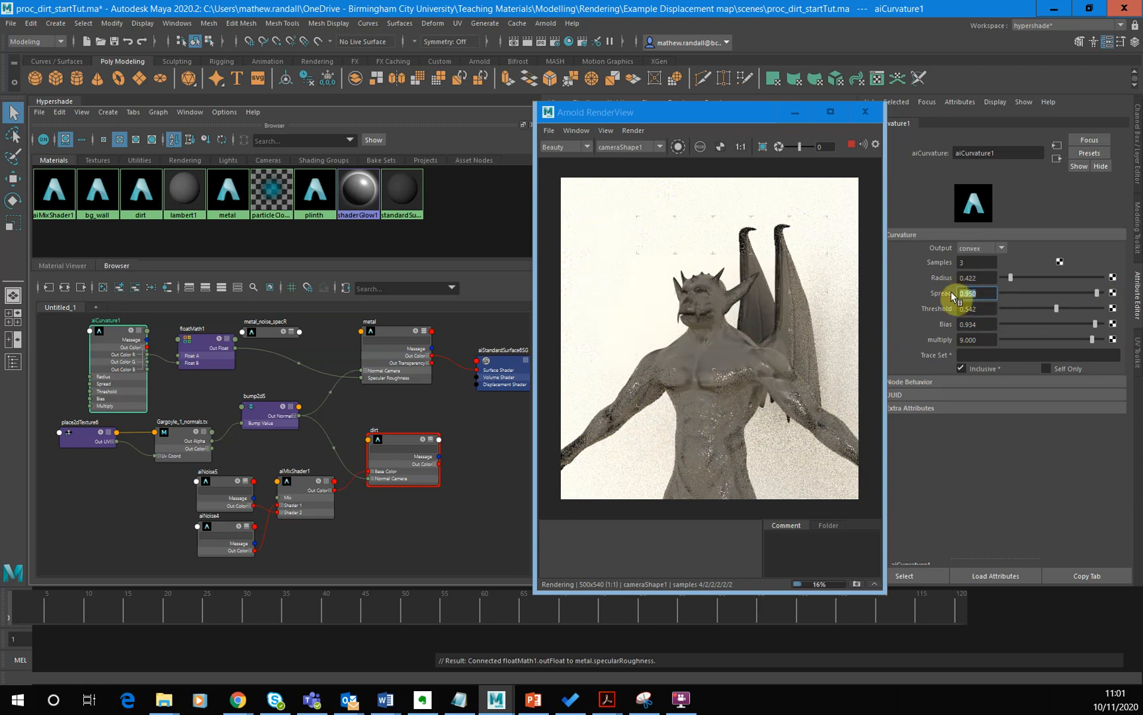
type("0.97")
key("Return")
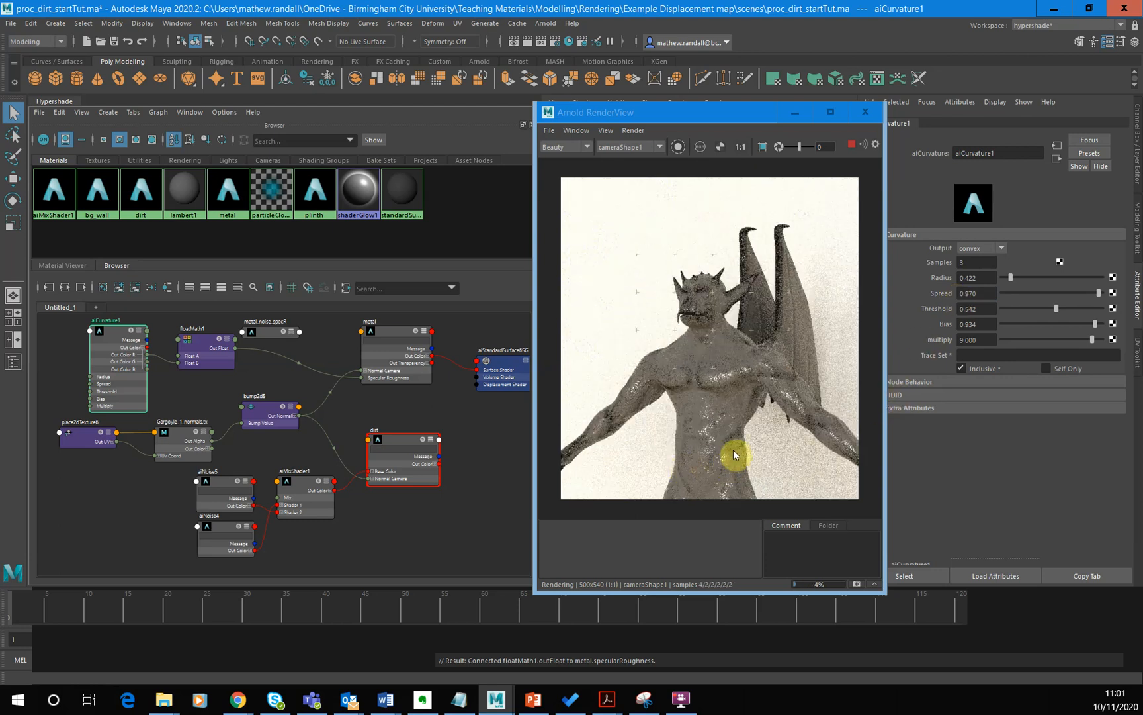
left_click(987, 293)
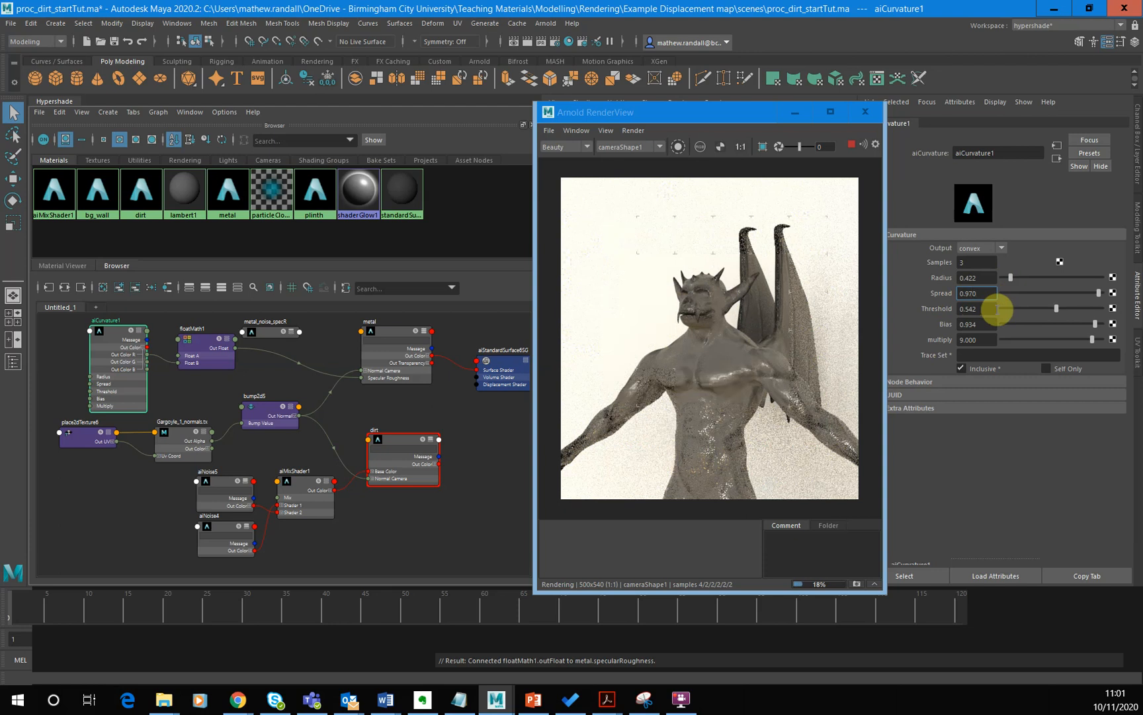
key("BackSpace")
key("Return")
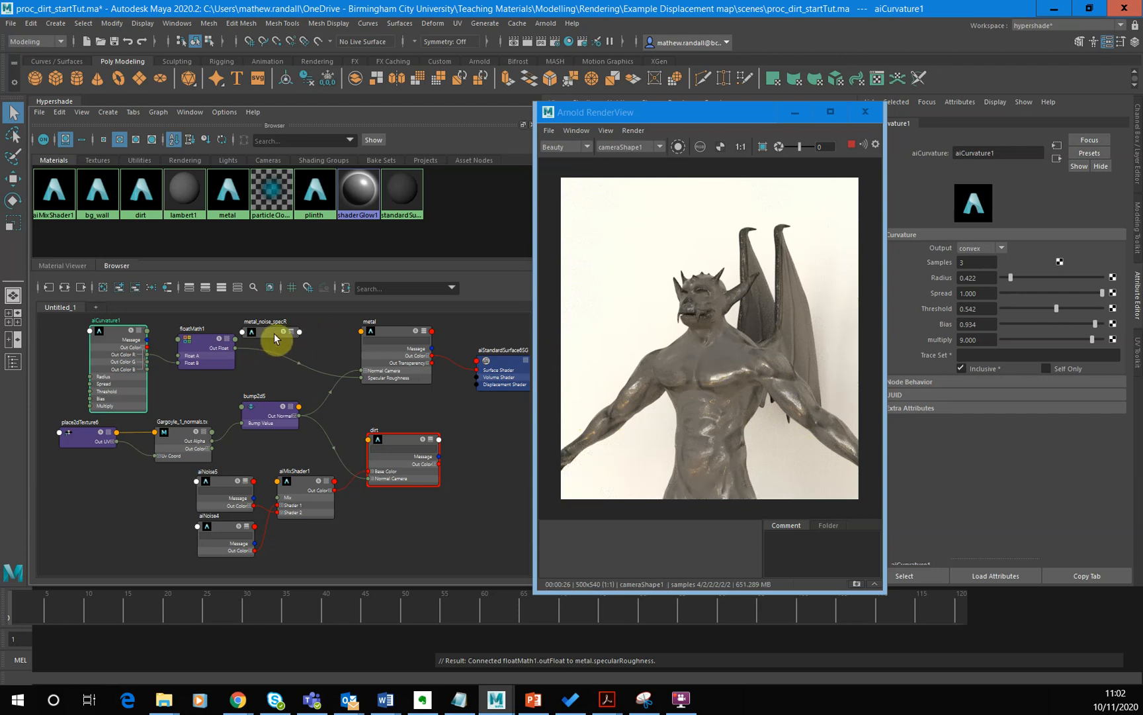
- Stop the live render and space out the metal_noise_specR, floatMath and aiCurvature nodes in the graph
left_click_drag(273, 333, 307, 336)
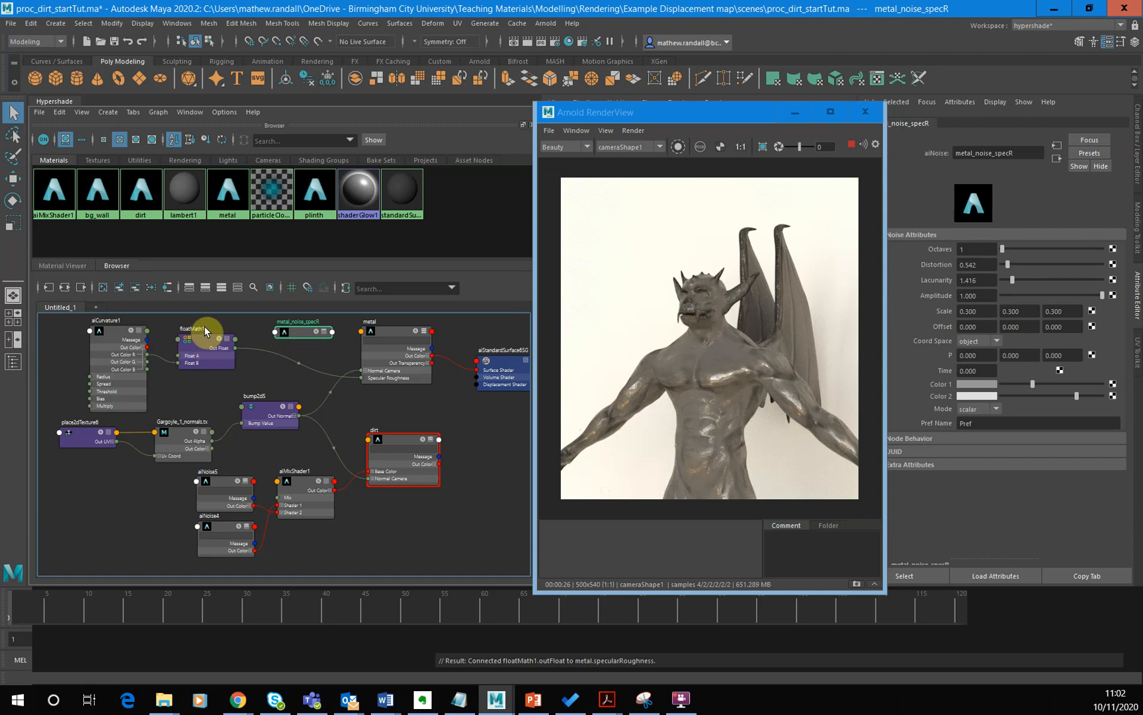
left_click_drag(210, 334, 214, 338)
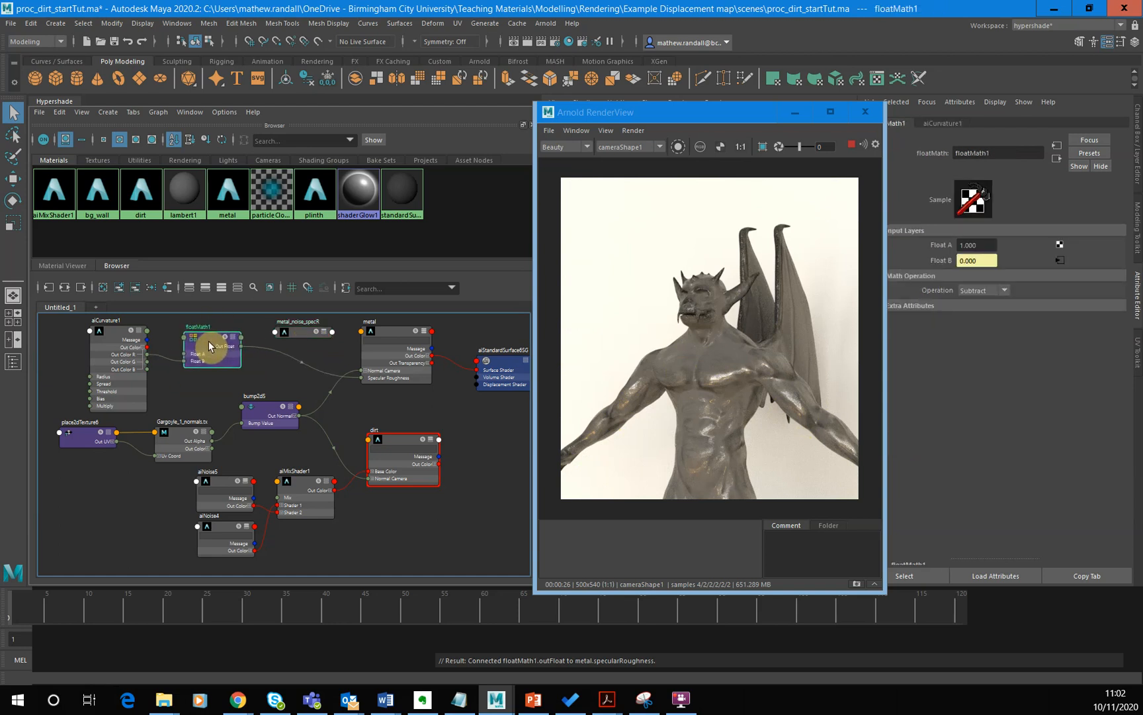
left_click_drag(305, 339, 293, 331)
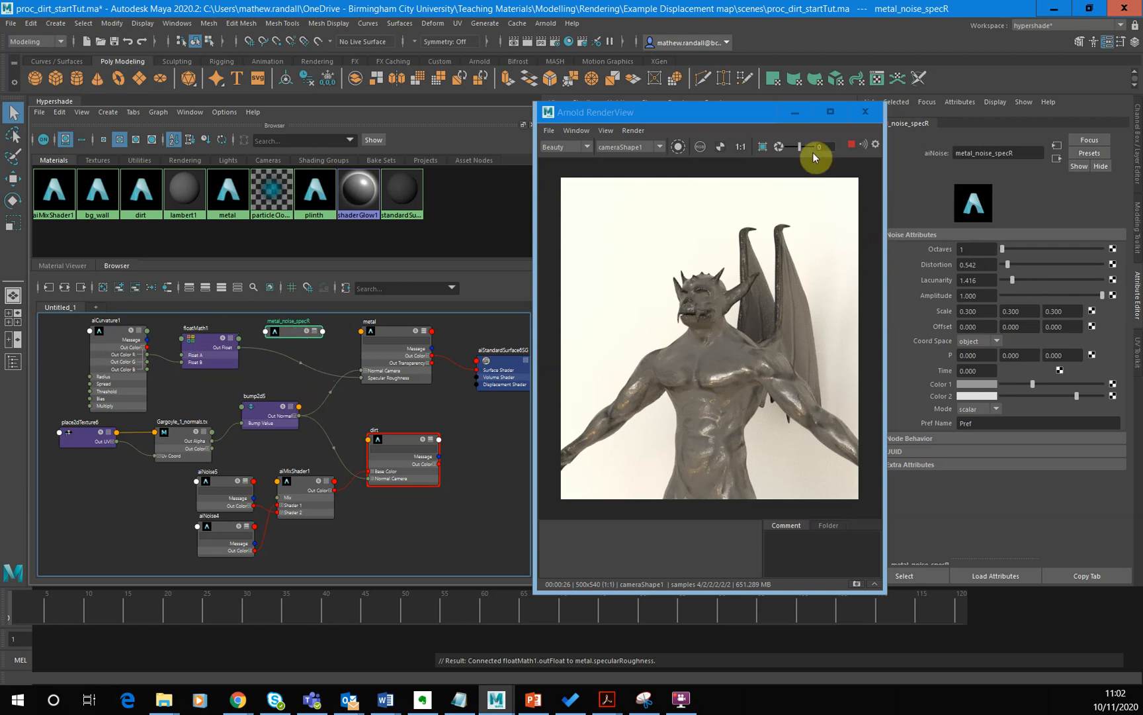
left_click(855, 152)
left_click_drag(116, 390, 102, 384)
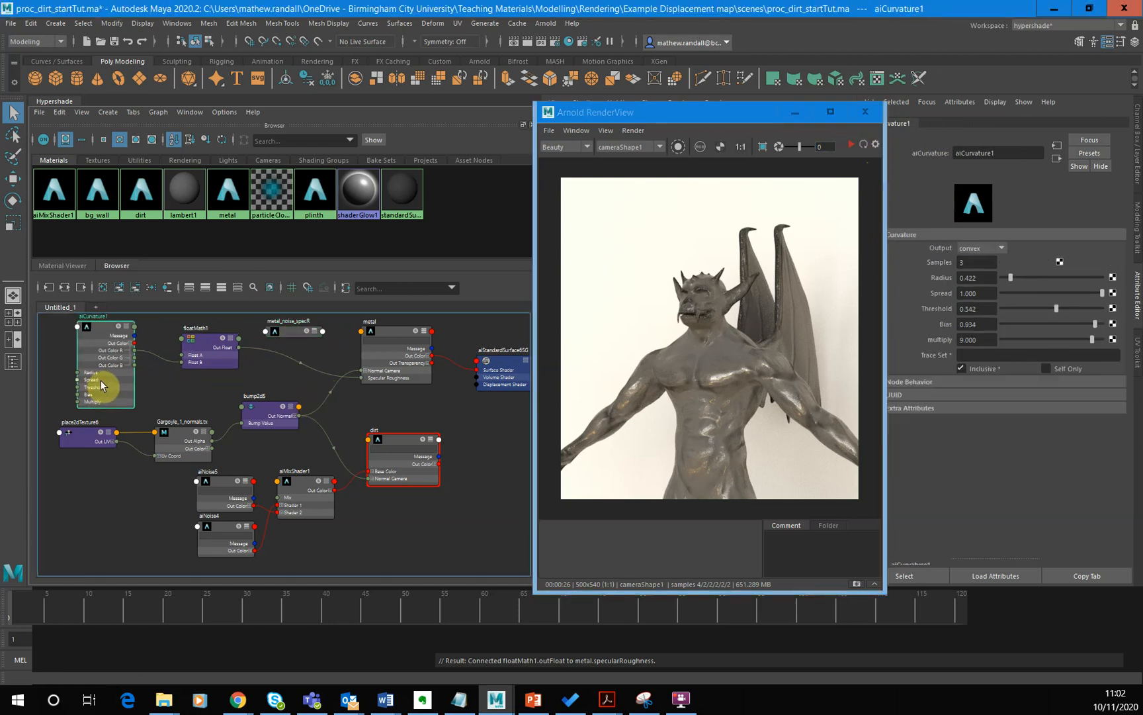
mouse_move(196, 364)
left_mouse_down()
mouse_move(172, 382)
mouse_move(177, 368)
left_mouse_up()
- Move the metal_noise_specR node directly above aiCurvature, with floatMath set lower beside them, making room before the metal node
left_click(294, 331)
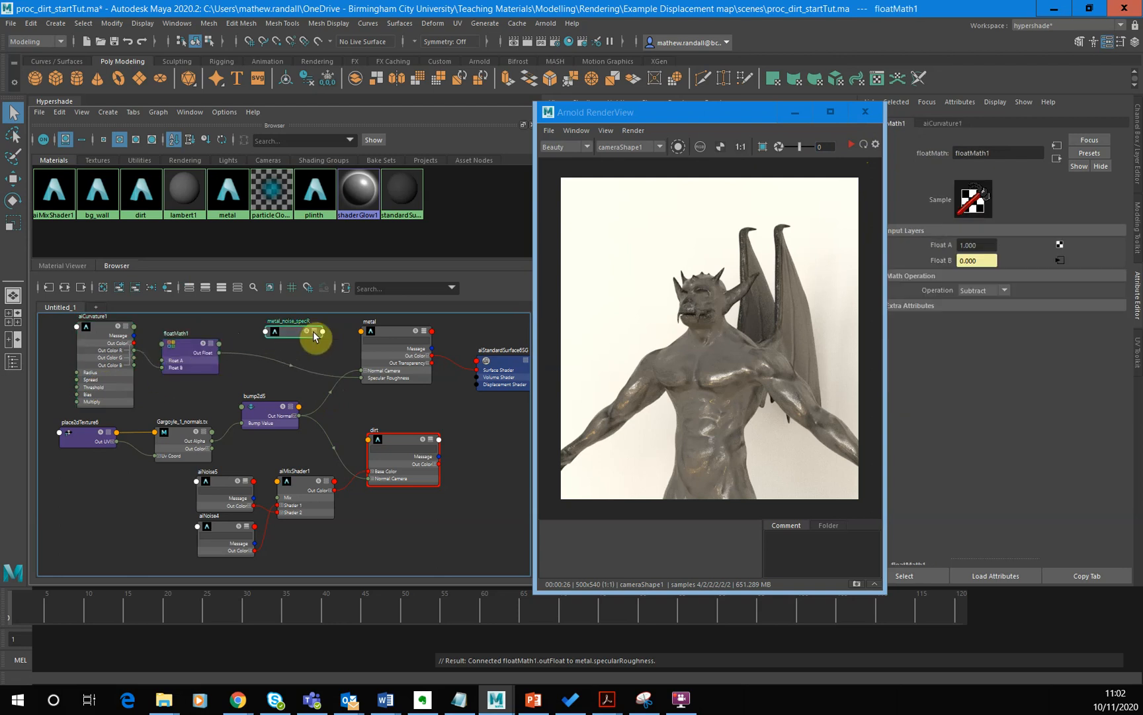
left_click(244, 329)
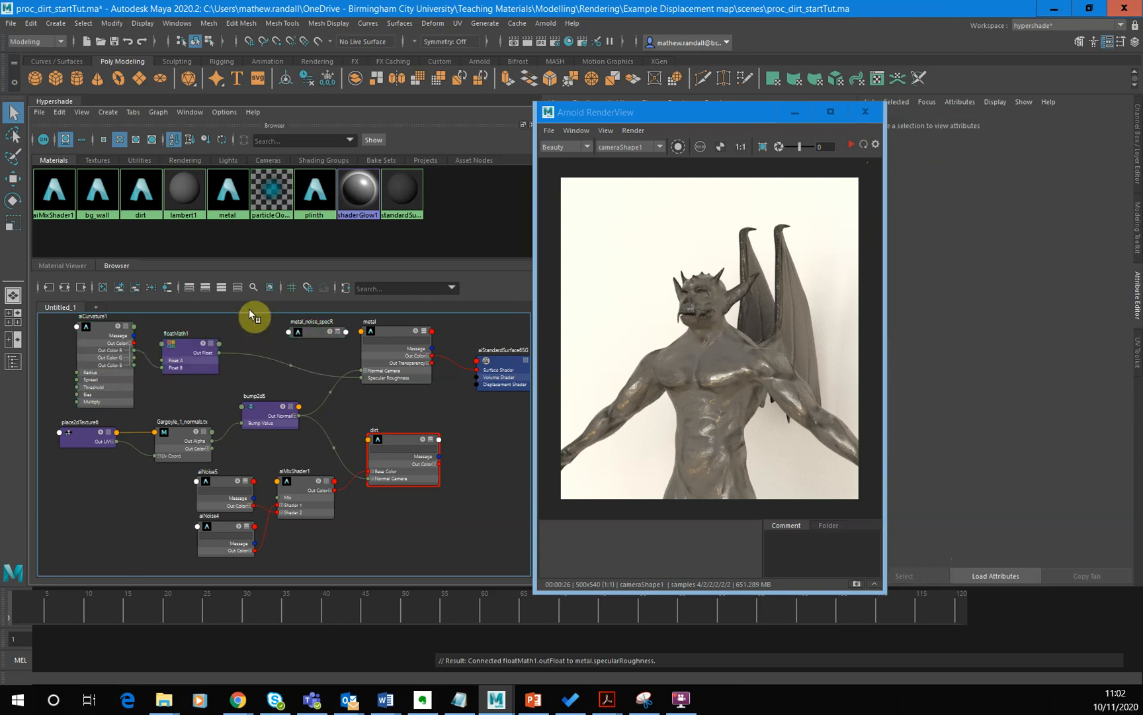
left_click_drag(198, 358, 207, 372)
left_click_drag(315, 337, 201, 329)
left_click(301, 347)
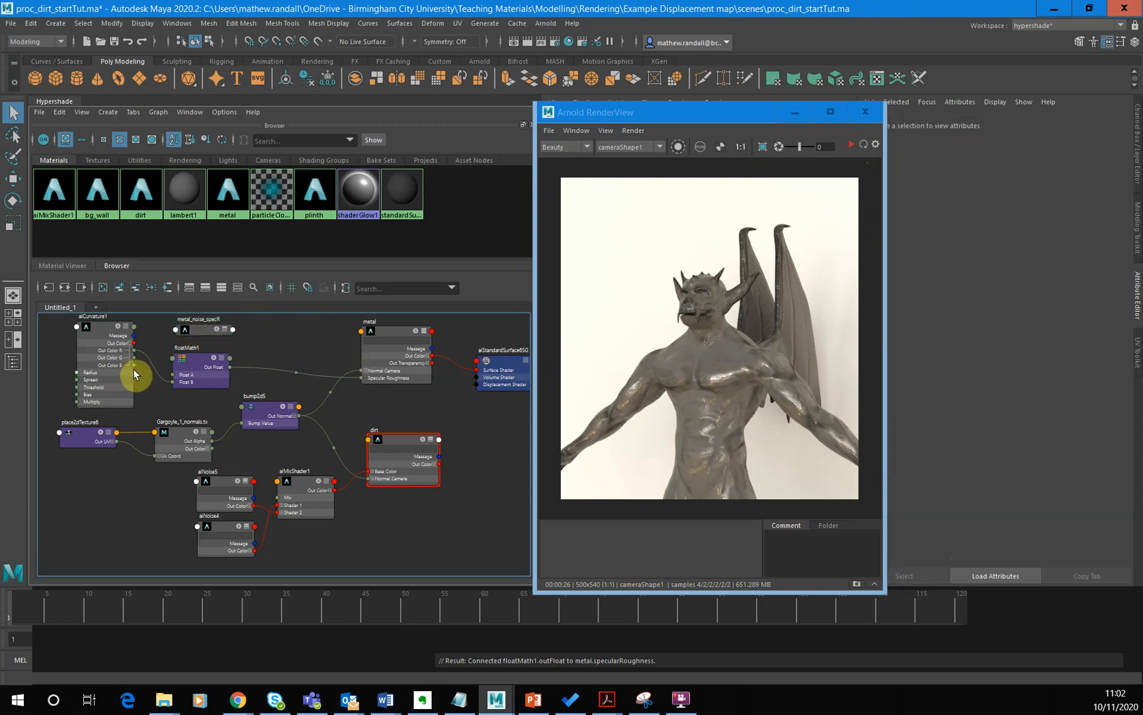
middle_click_drag(390, 557, 356, 462, "alt")
middle_click_drag(264, 405, 303, 473, "alt")
left_click_drag(257, 411, 159, 376)
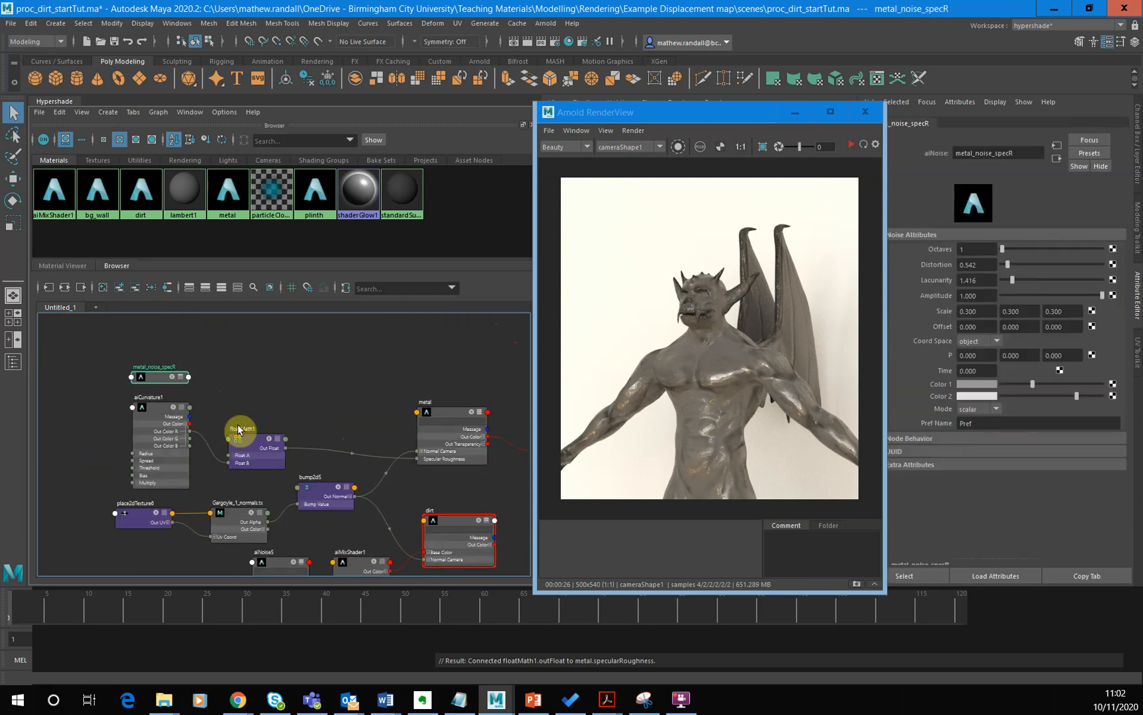
- Create a floatComposite node and place it above floatMath, ahead of the metal node
left_click(314, 416)
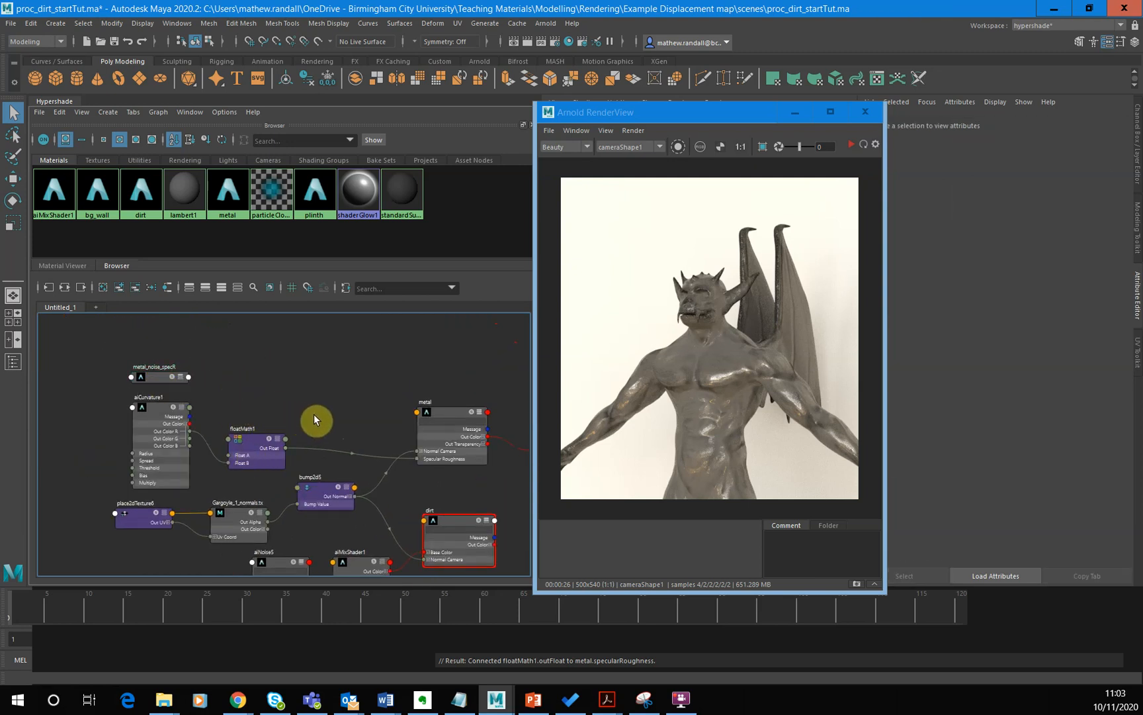
key("Tab")
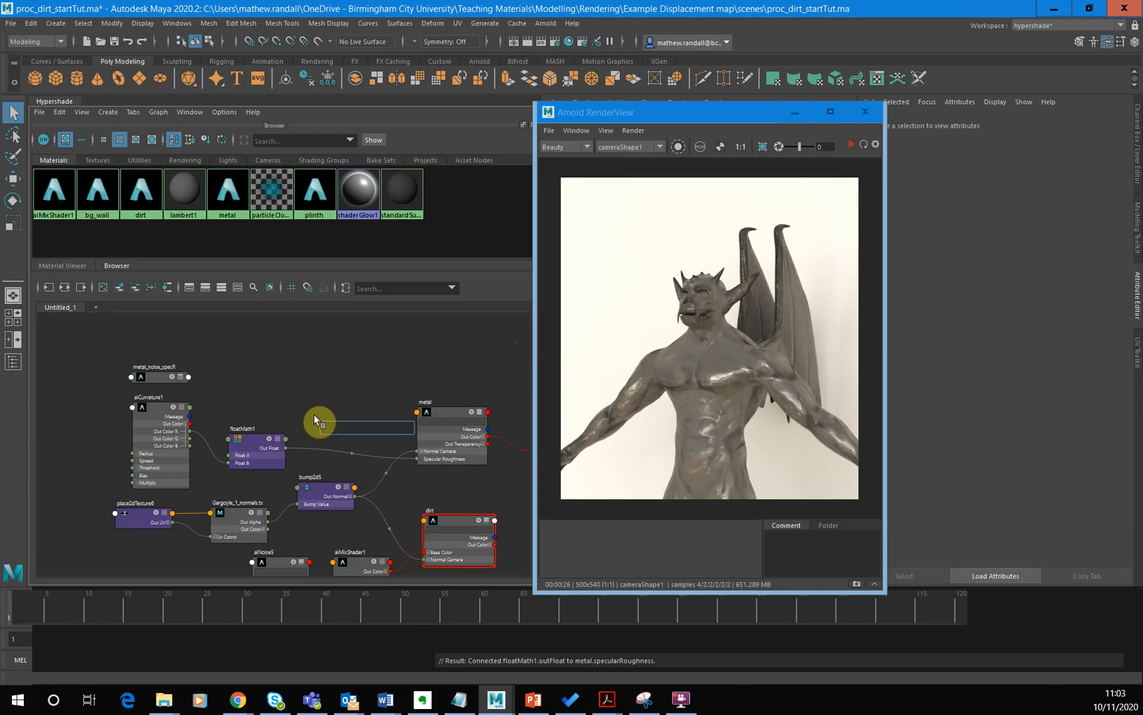
type("floatComposite")
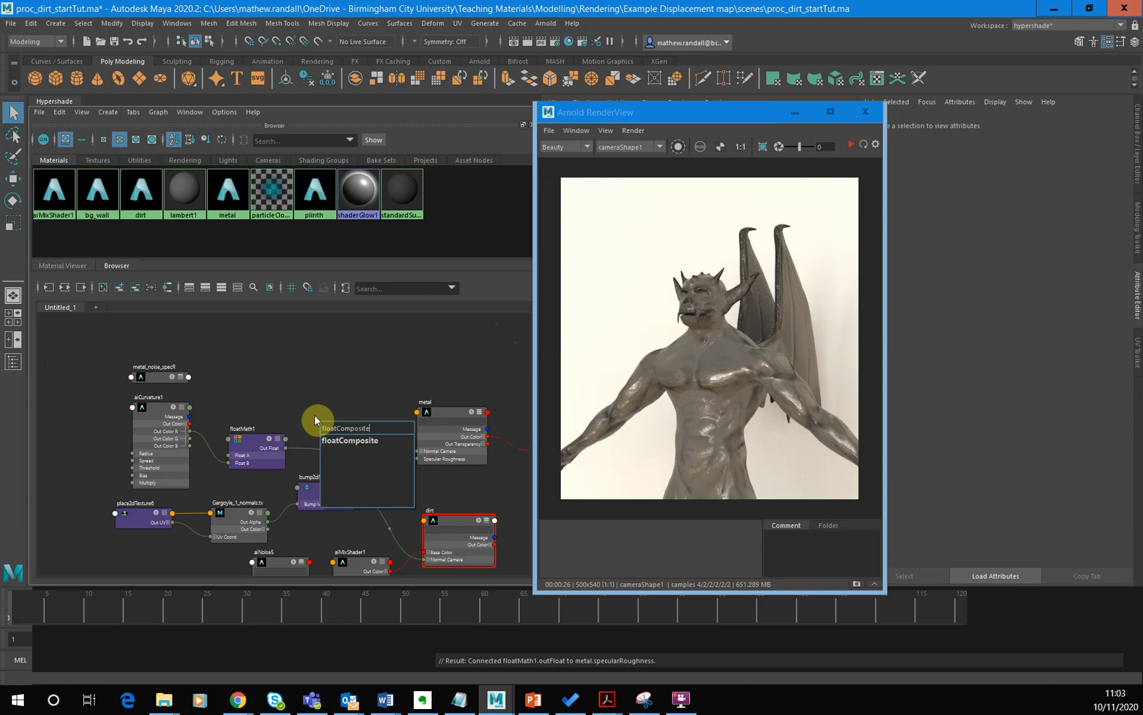
key("Return")
left_click_drag(343, 434, 332, 385)
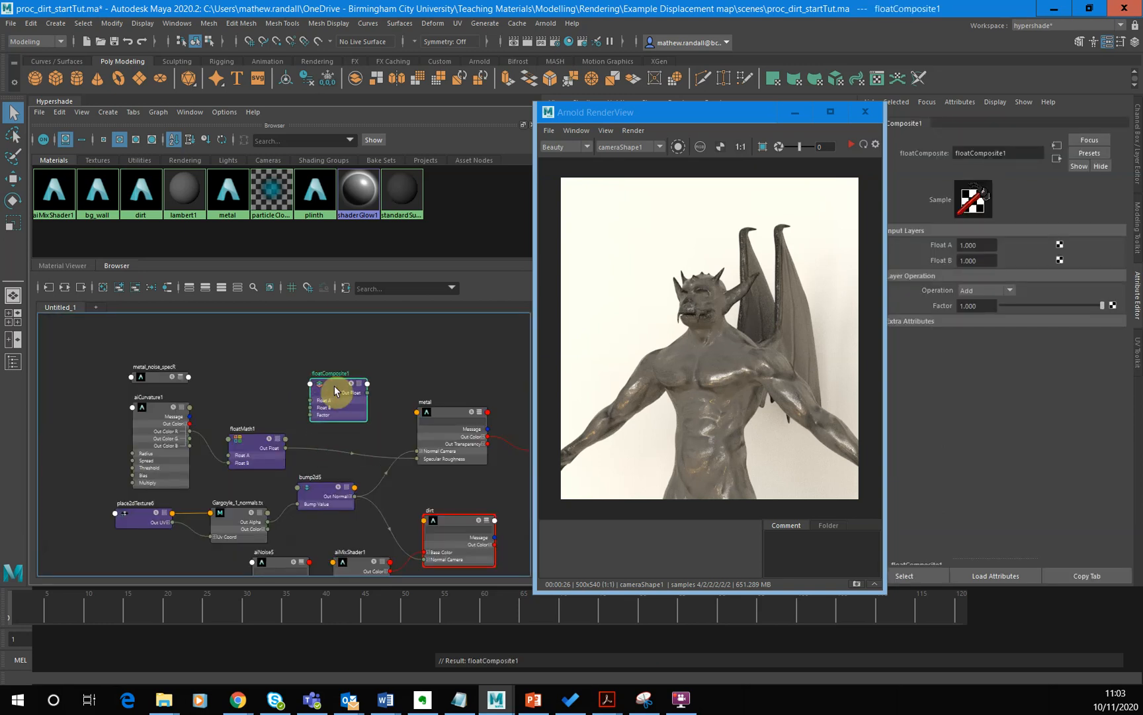
- Connect metal_noise_specR's Out Color R to the floatComposite node's Float A
left_click_drag(188, 379, 281, 399)
left_click(236, 349)
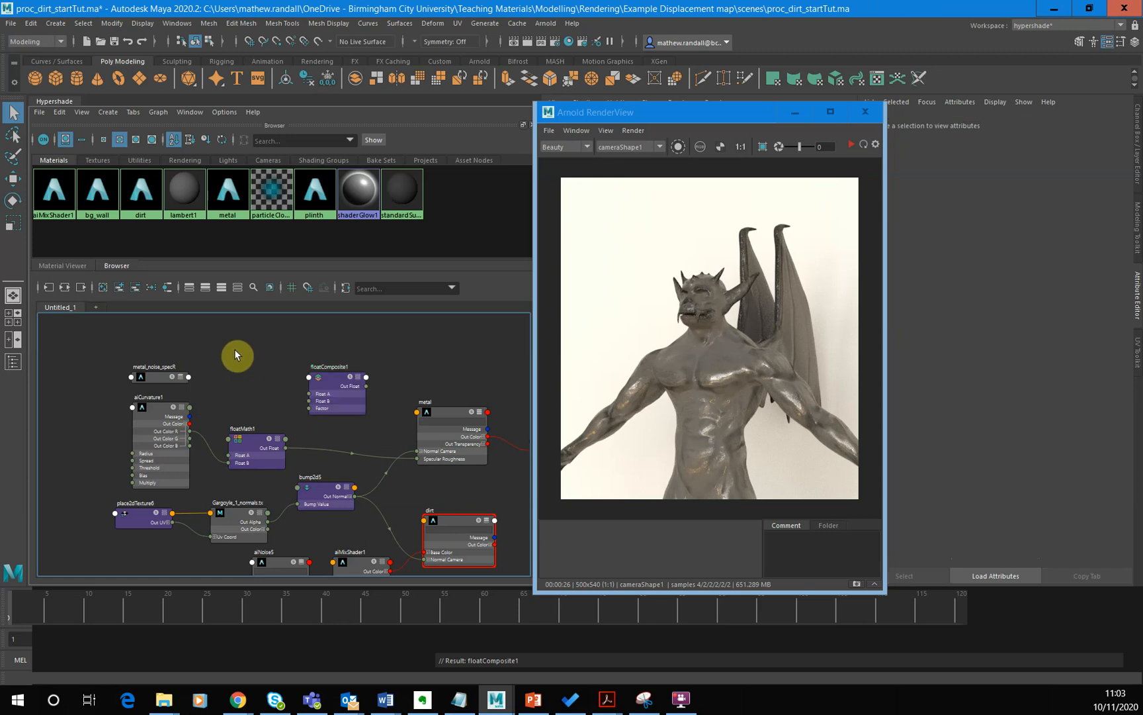
left_click(180, 377)
left_click_drag(154, 377, 309, 393)
- Collapse the metal_noise_specR node to its compact view and reposition it just above aiCurvature
left_click(182, 369)
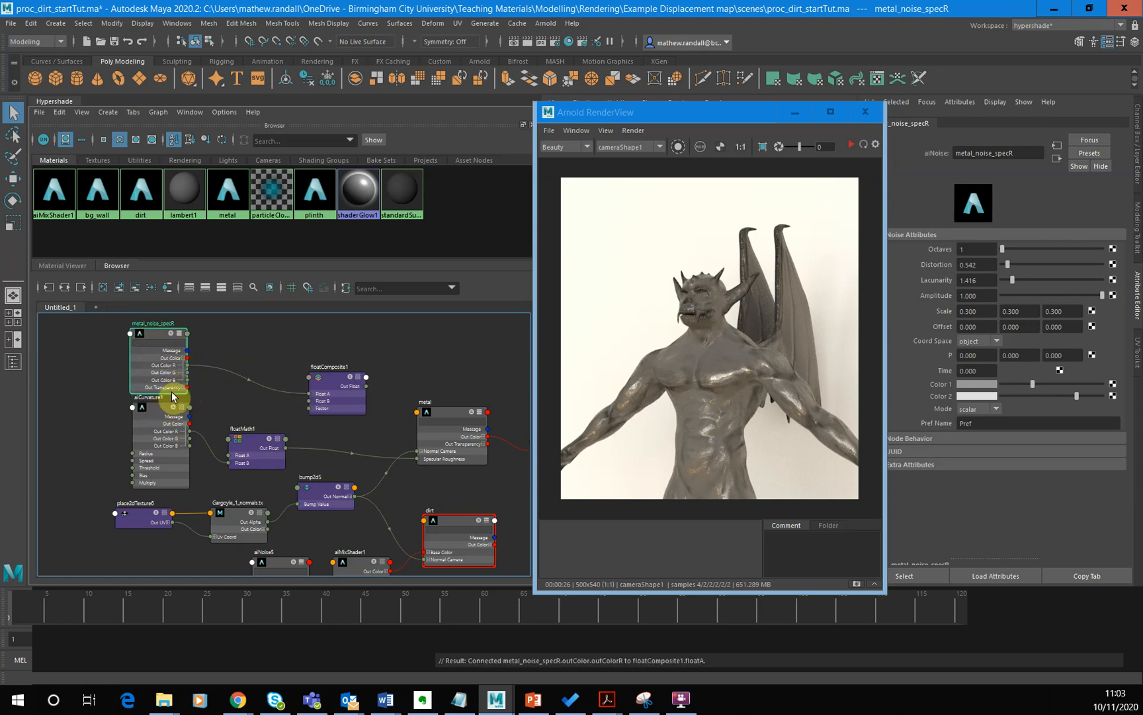
left_click(178, 335)
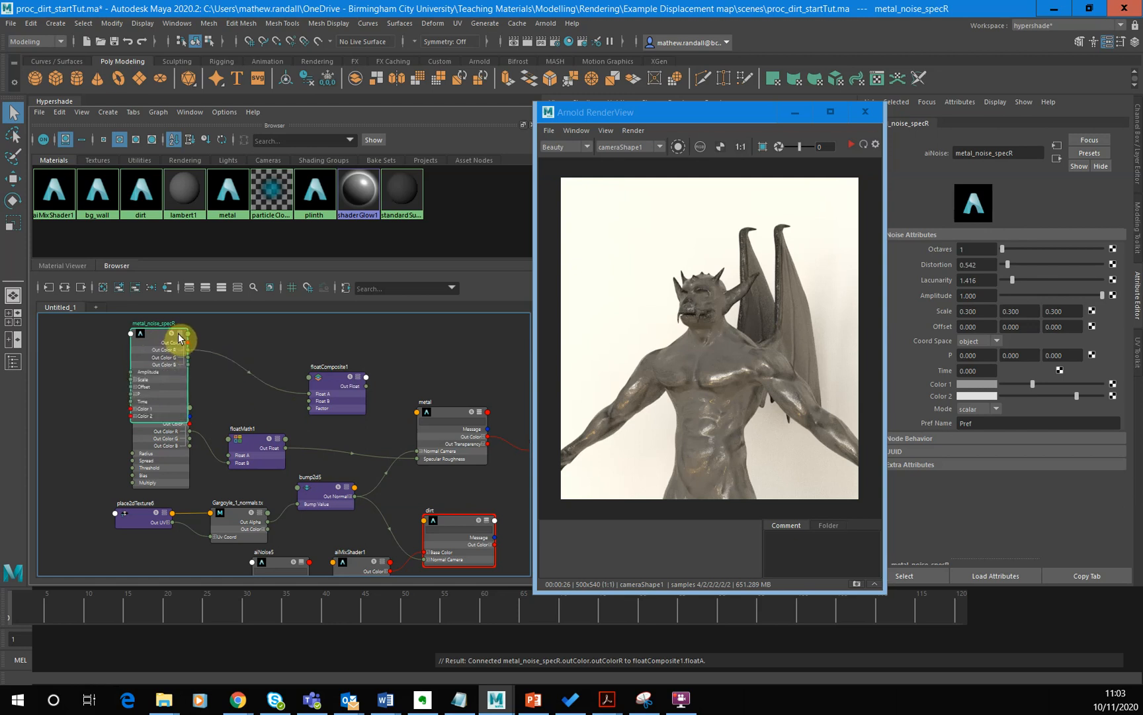
left_click(179, 333)
left_click(179, 334)
left_click(180, 333)
left_click(179, 333)
left_click(179, 335)
left_click_drag(163, 334, 154, 380)
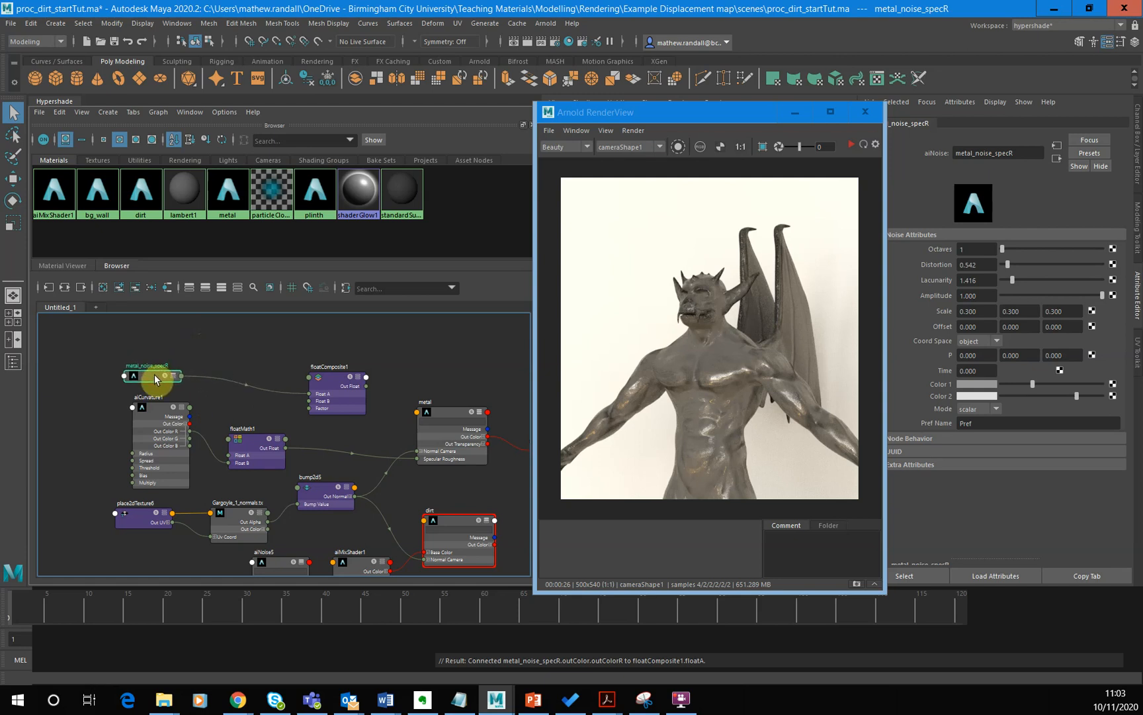
- Replace the floatMath-to-metal link by feeding floatMath into floatComposite's Float B and floatComposite's Out Float into the metal's Specular Roughness
left_click(321, 450)
key("Delete")
left_click_drag(287, 446, 418, 458)
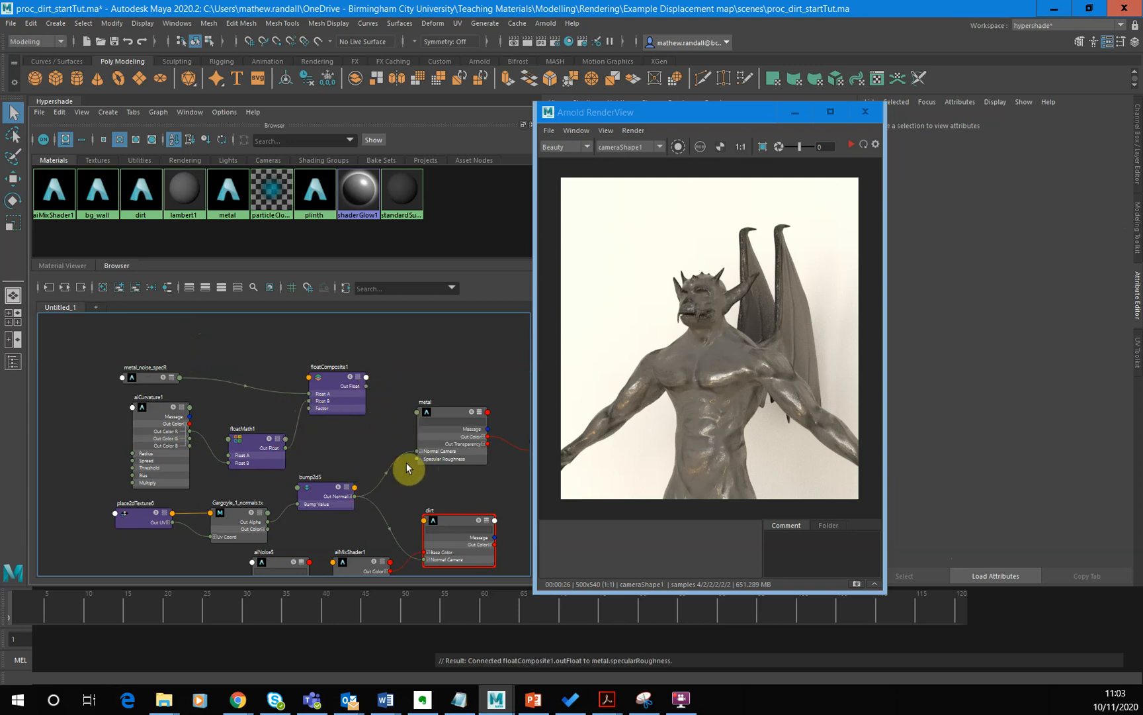
- Review the floatComposite and metal attributes, then restart the live render to check the combined roughness
left_click(343, 383)
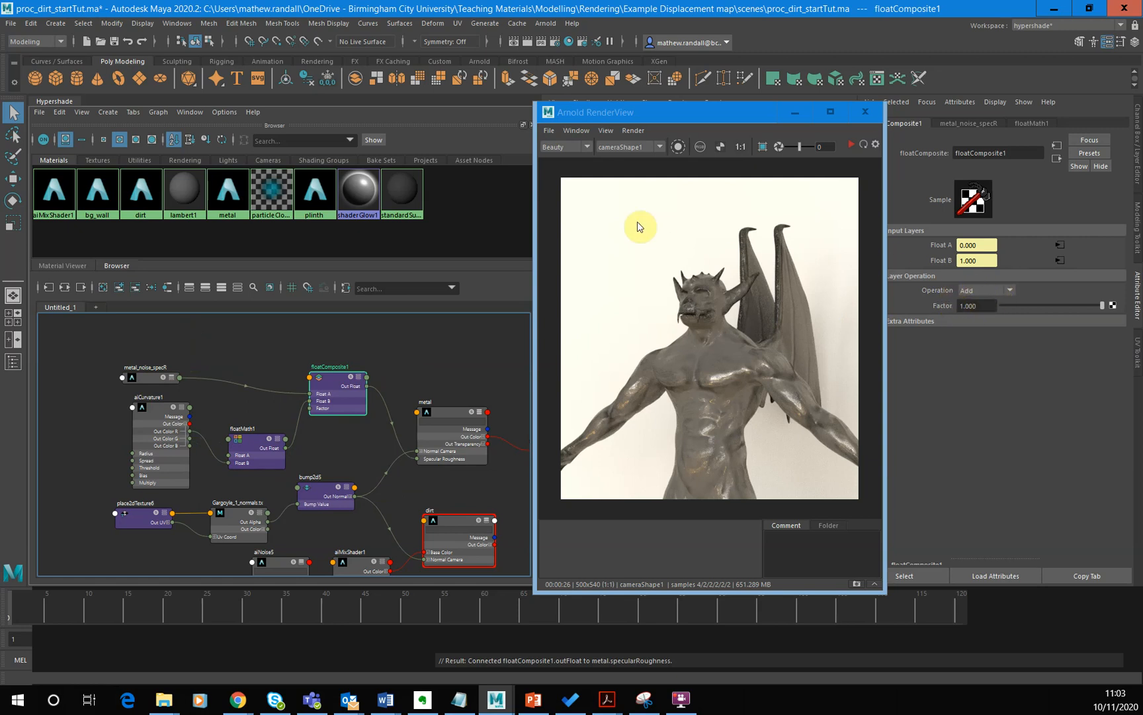
left_click(434, 439)
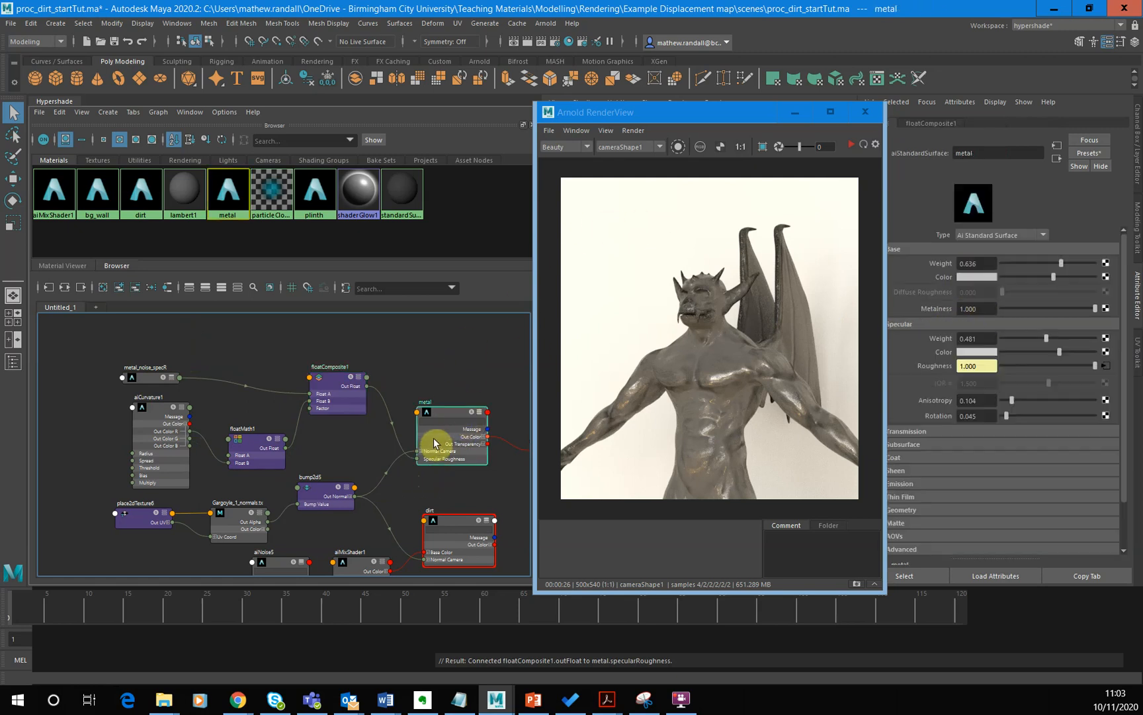
left_click(851, 144)
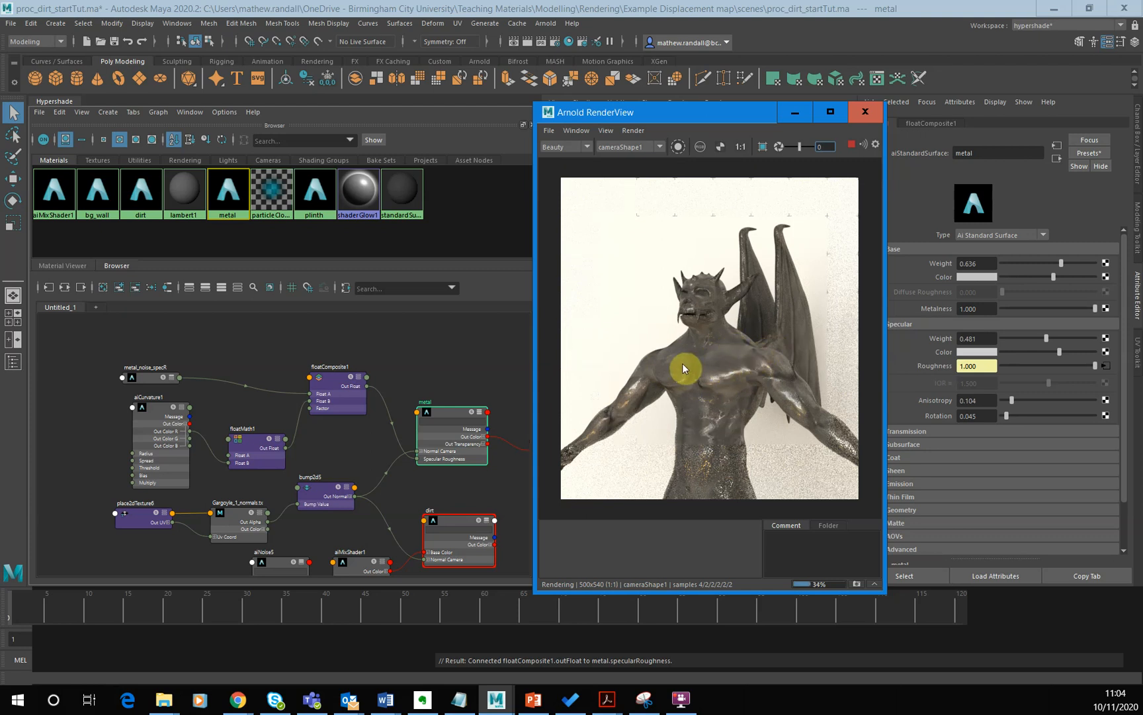
- Set the floatComposite node's Operation to Multiply
left_click(345, 405)
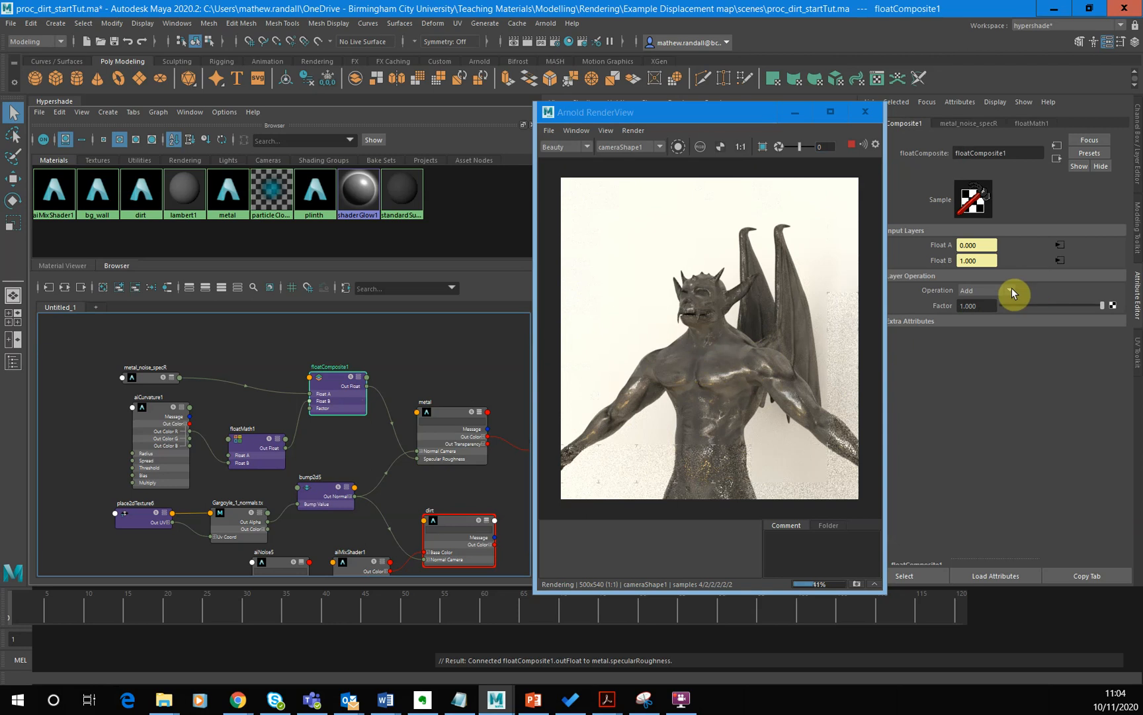
left_click(1011, 289)
left_click(981, 338)
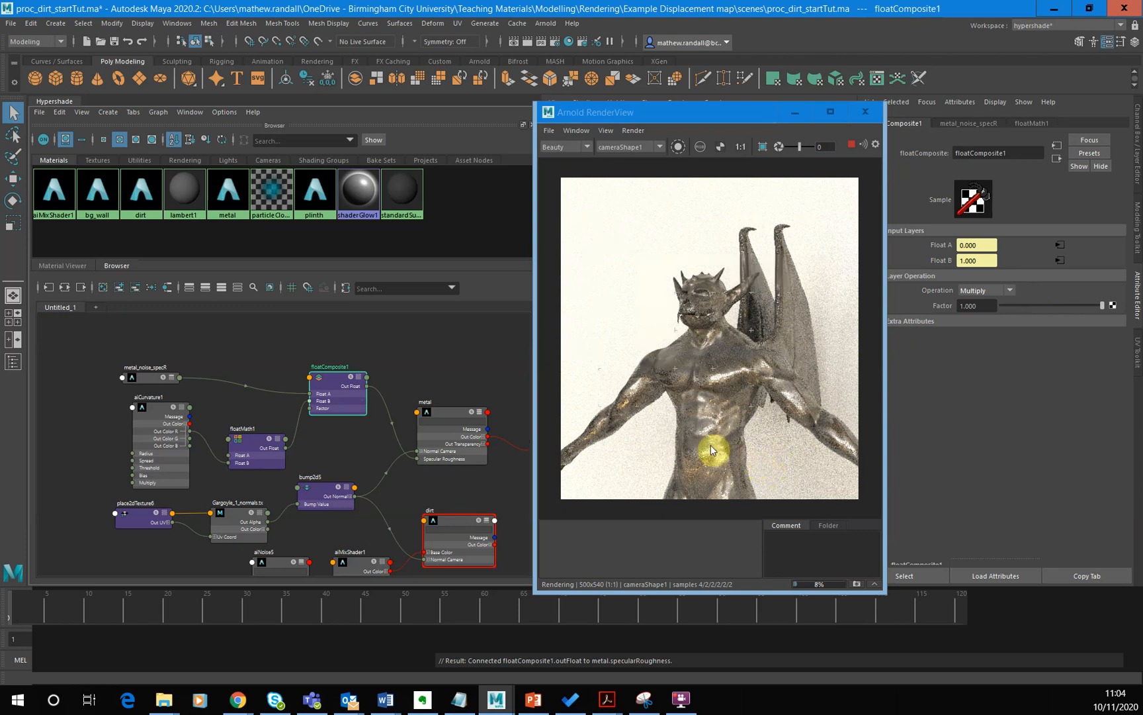
left_click(1011, 291)
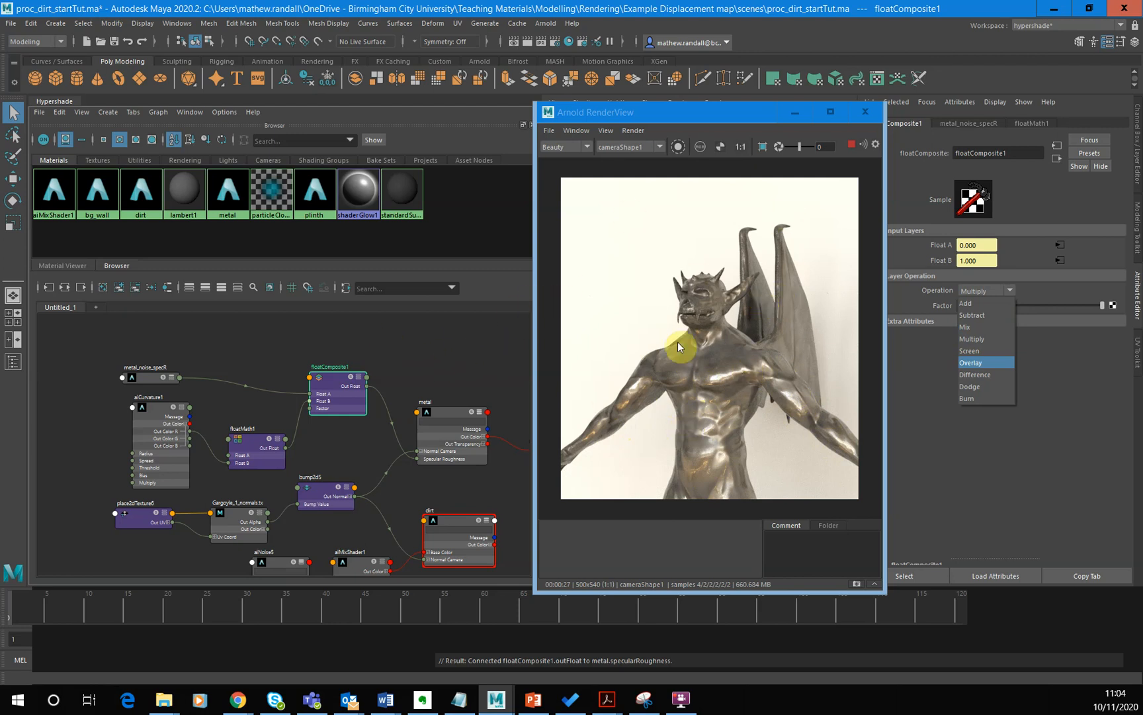
left_click(470, 342)
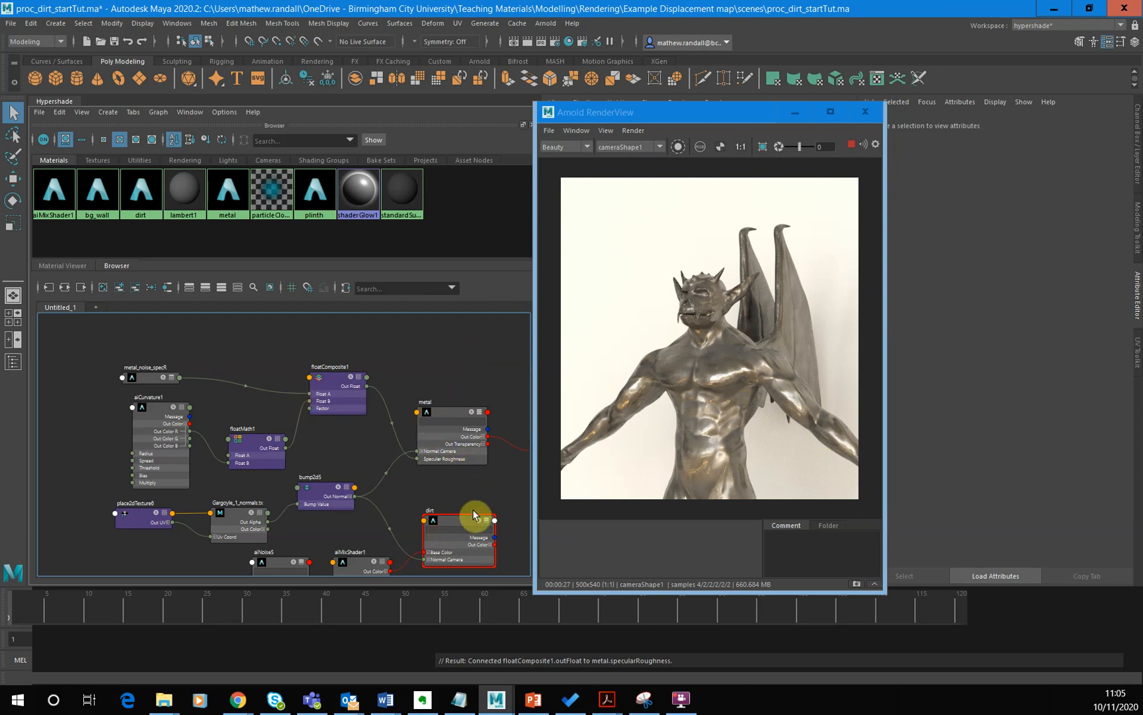
- Move the metal's aiStandardSurface6SG shading group node farther from the metal node to free space in the graph
middle_click_drag(462, 480, 310, 458, "alt")
left_click_drag(415, 421, 475, 441)
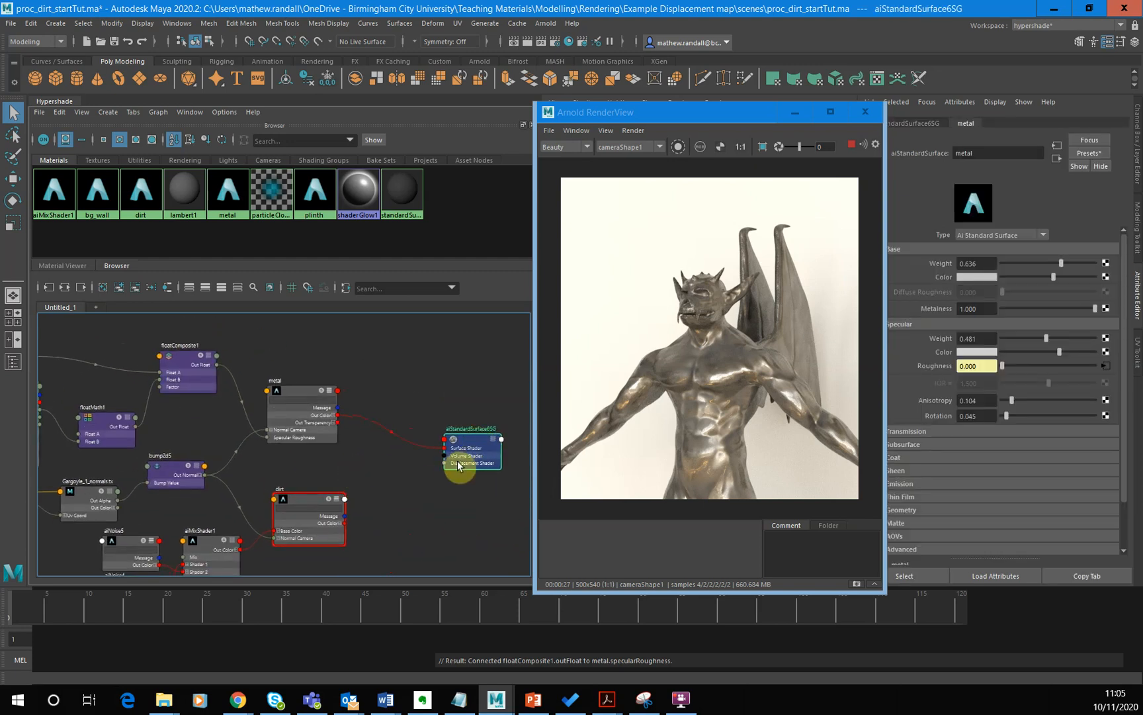
left_click_drag(466, 443, 464, 449)
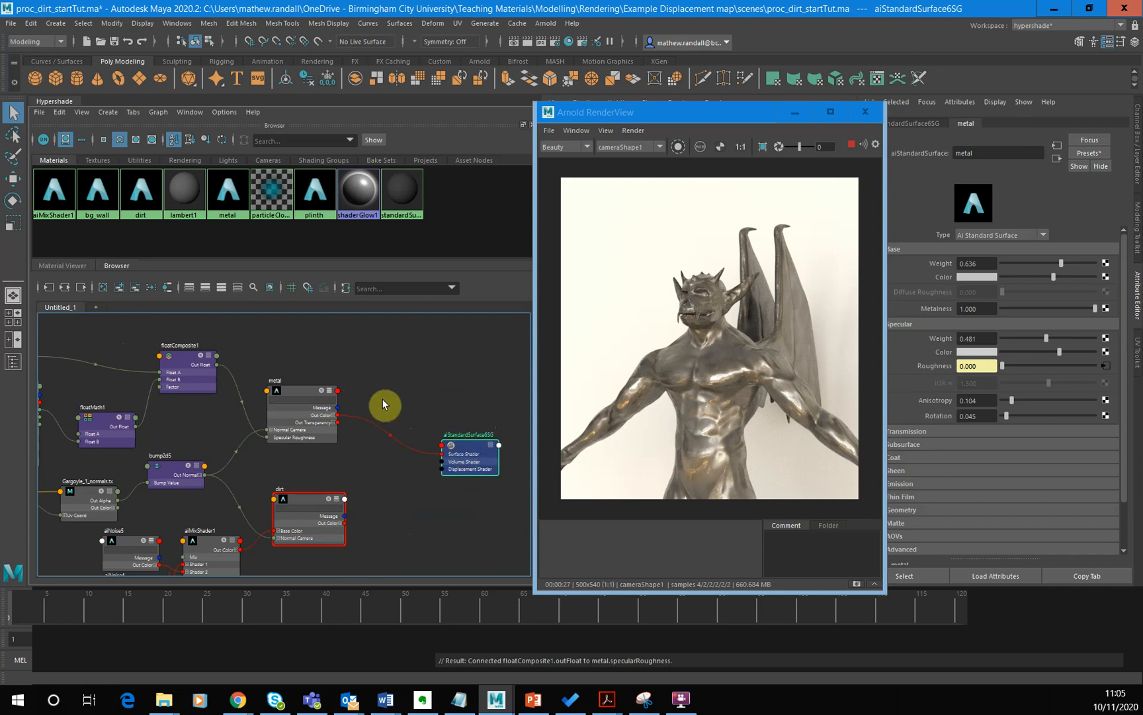
- Add a second aiCurvature node to the graph and place it above the metal node
middle_click_drag(374, 356, 417, 433, "alt")
scroll(394, 414, "up", 2)
scroll(406, 387, "down", 2)
left_click(415, 374)
key("Tab")
type("cur")
key("Down")
key("Down")
key("Return")
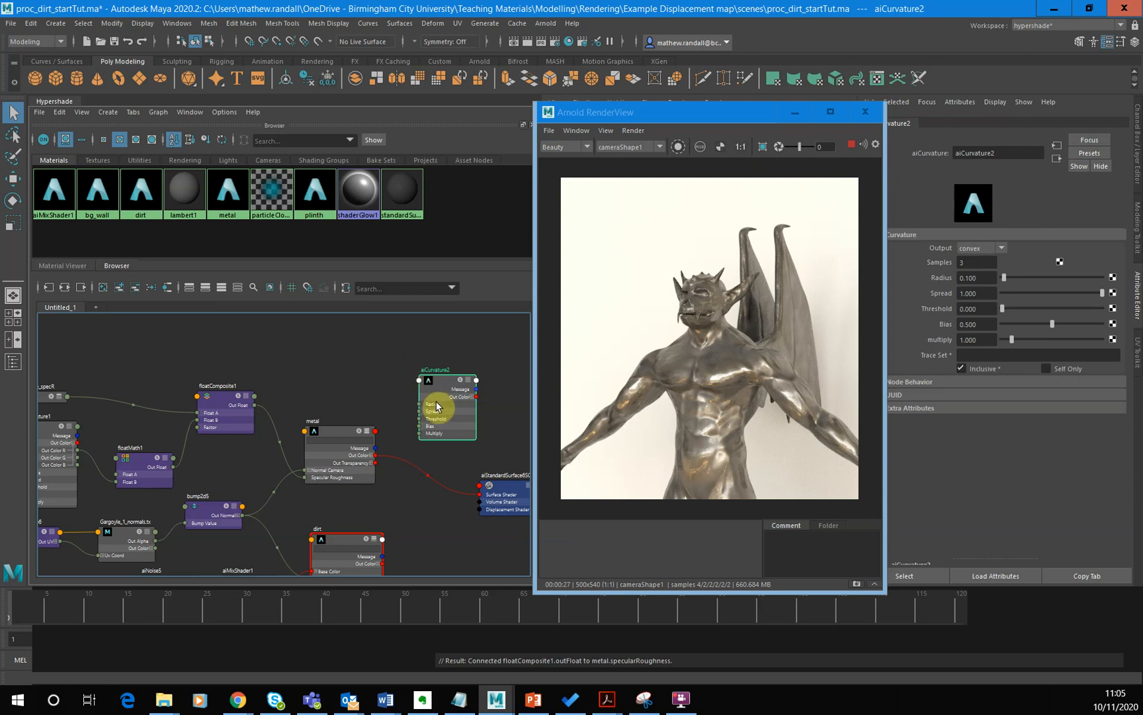
left_click_drag(424, 378, 322, 346)
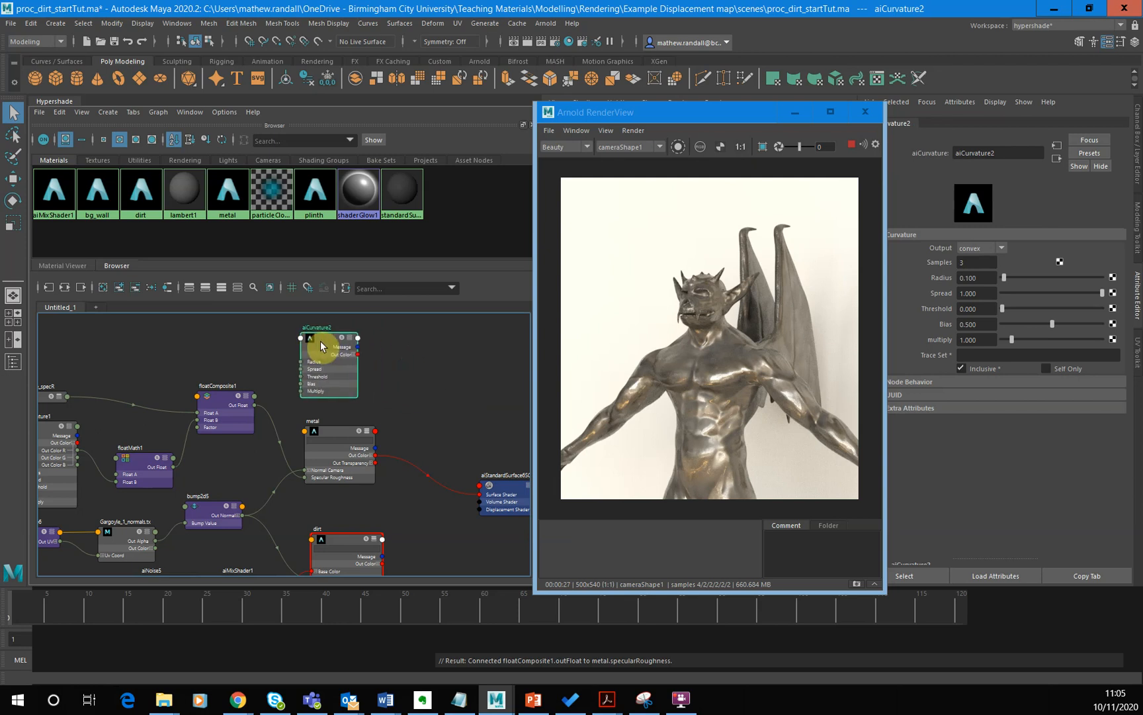
- Add an aiRange node and place it just to the right of the aiCurvature2 node
left_click(422, 360)
key("Tab")
type("aiRange")
key("Down")
key("Return")
left_click_drag(426, 378, 398, 344)
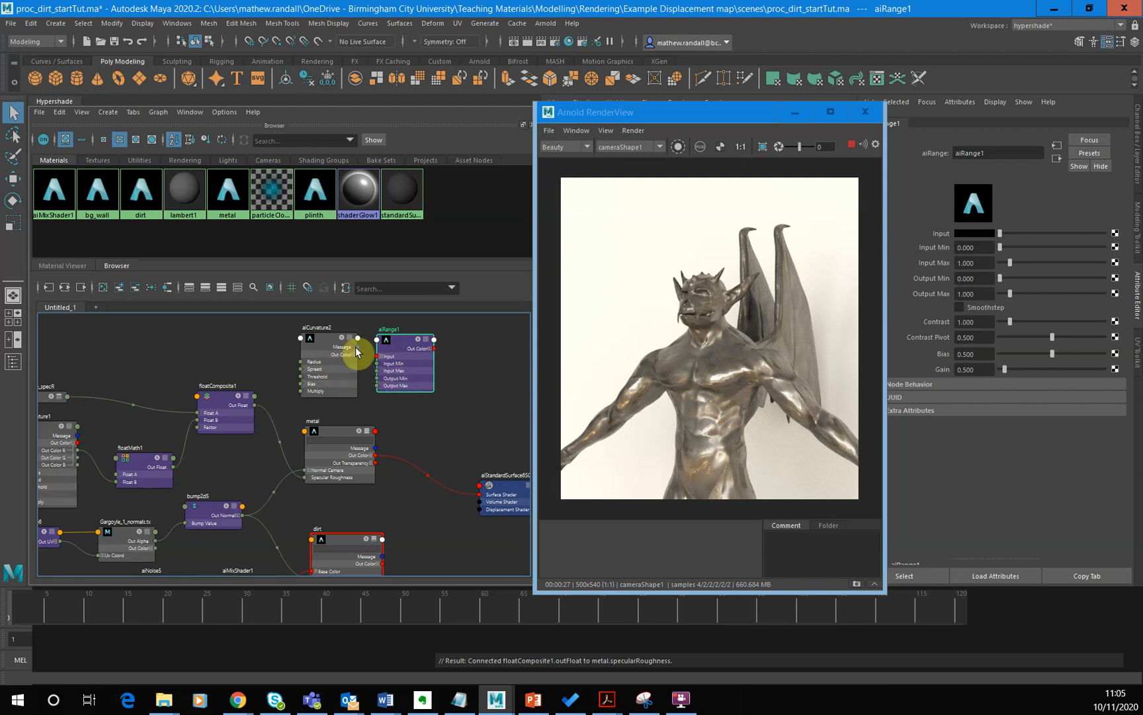
left_click_drag(414, 358, 421, 359)
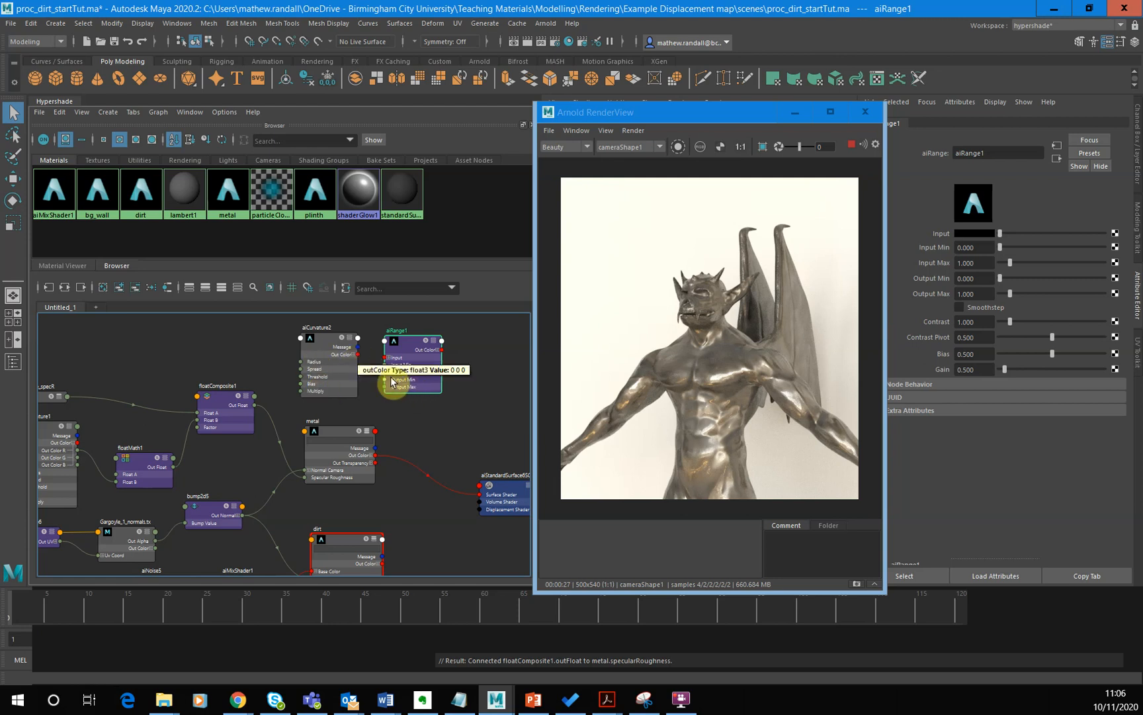
- Connect aiCurvature2's Out Color to the aiRange node's Input
left_click(356, 356)
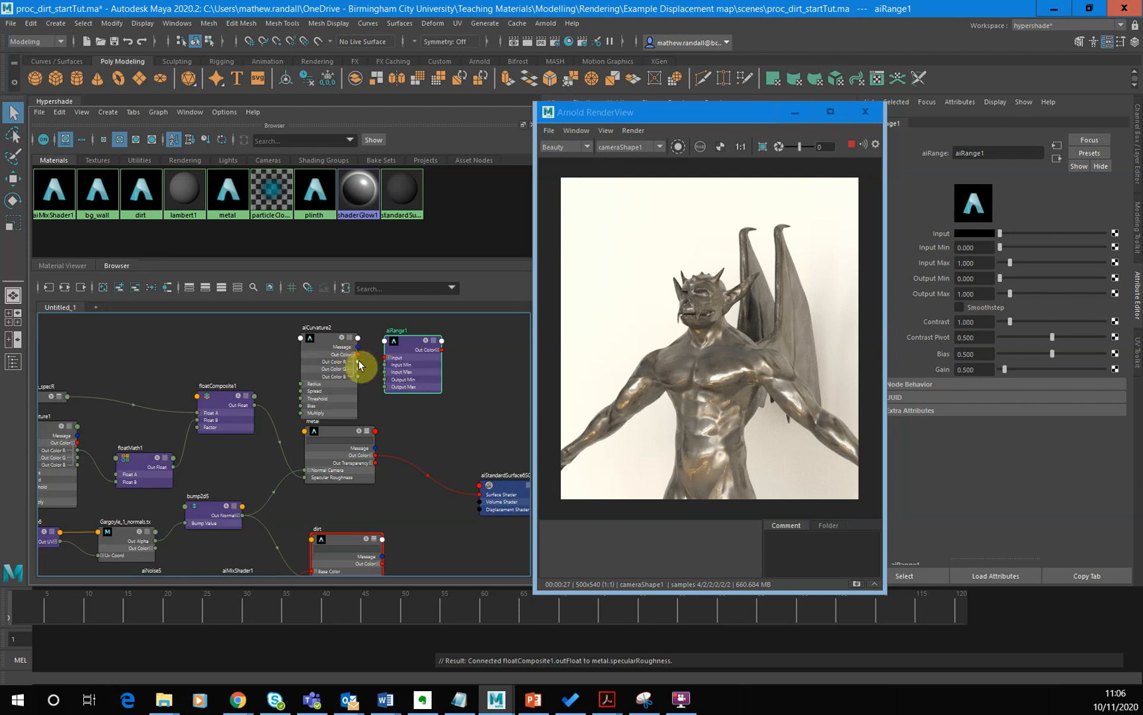
left_click_drag(357, 354, 389, 360)
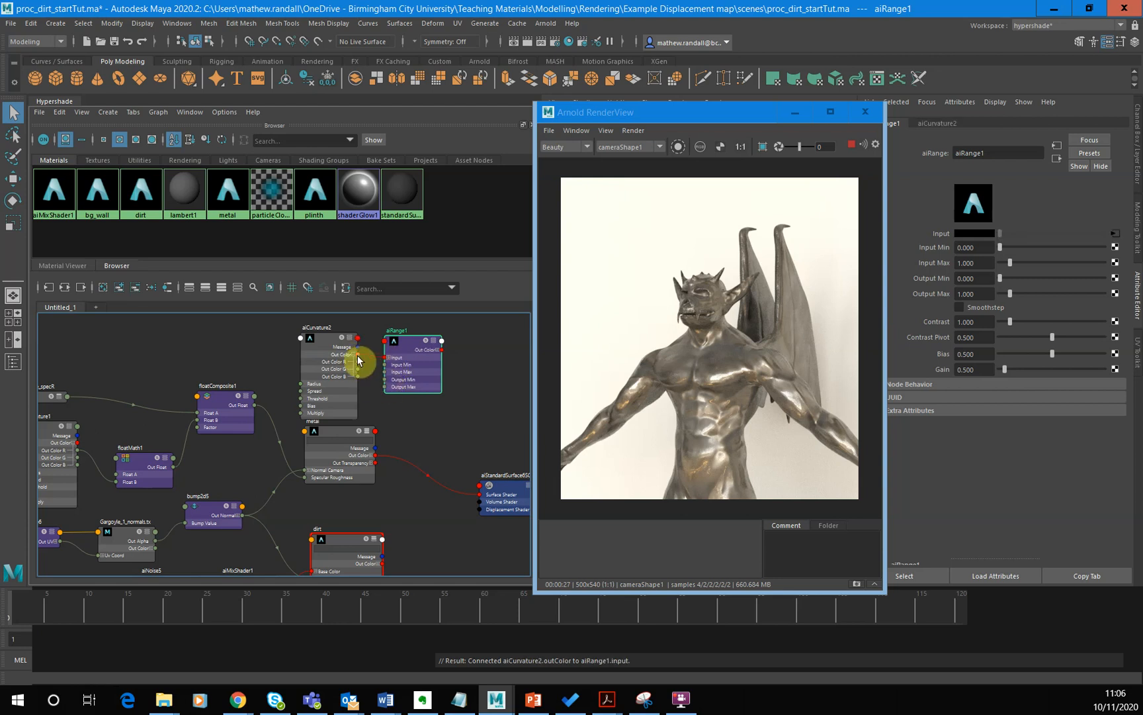
left_click(358, 355)
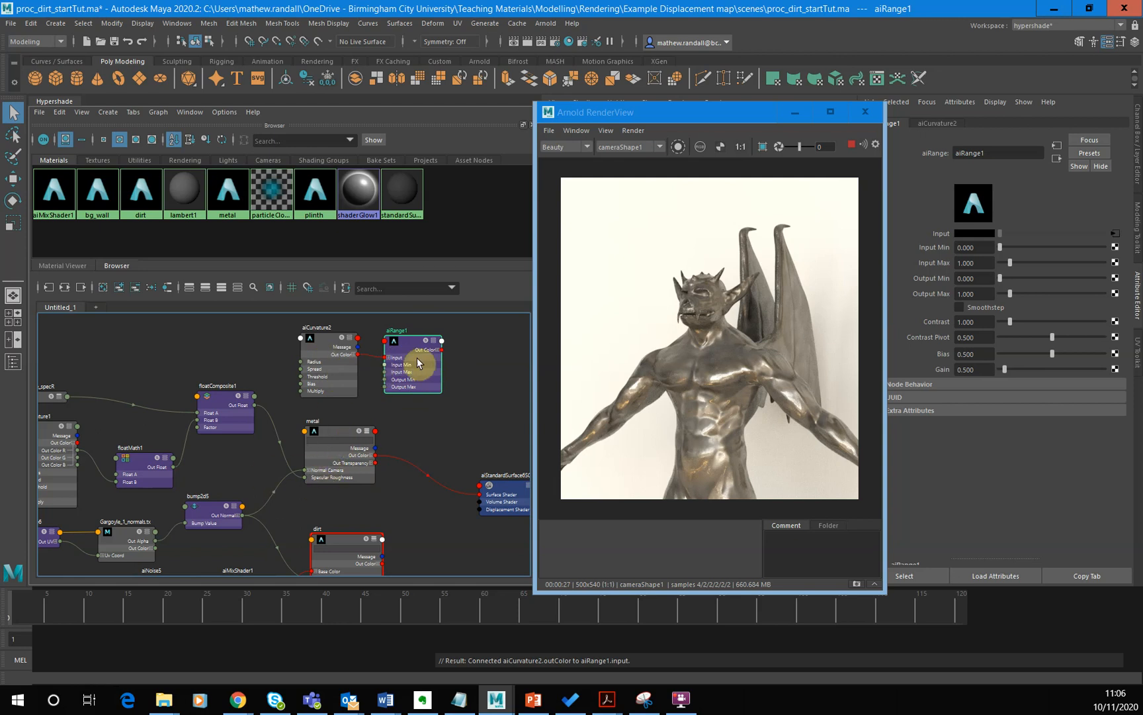
- Try driving the metal's Specular Roughness with aiRange's Out Color R instead of floatComposite, and restore the floatComposite link
scroll(411, 541, "down", 2)
middle_click_drag(411, 541, 378, 513, "alt")
scroll(358, 523, "up", 2)
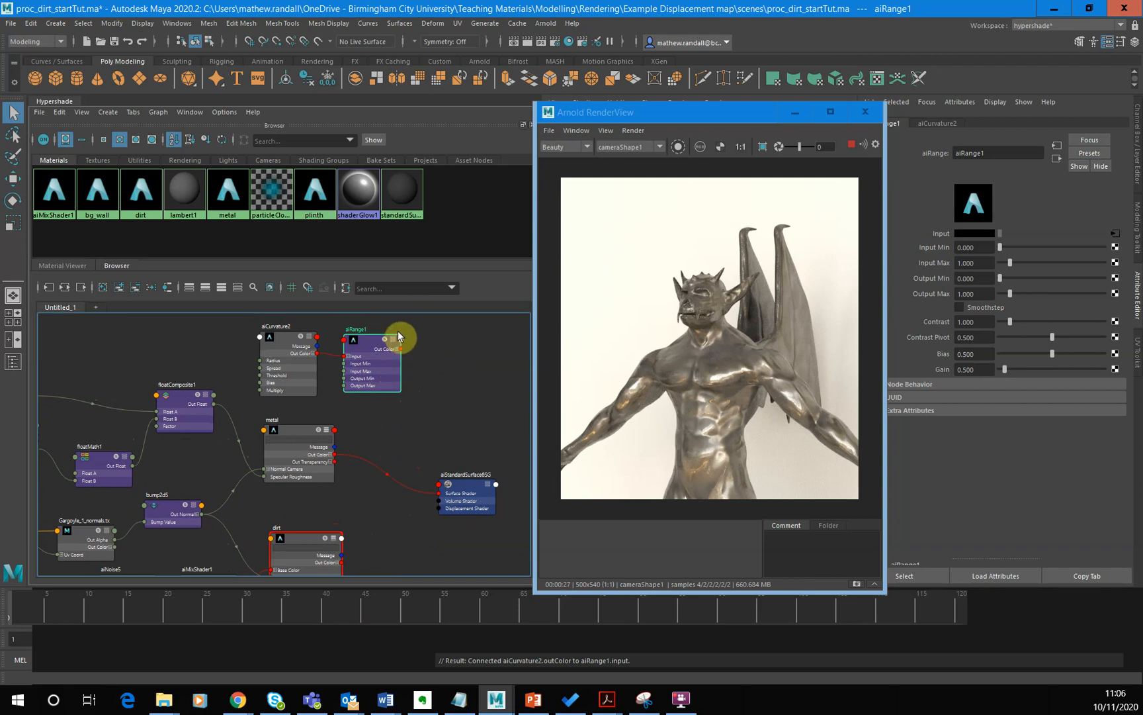
left_click(257, 476)
left_click(243, 435)
key("Delete")
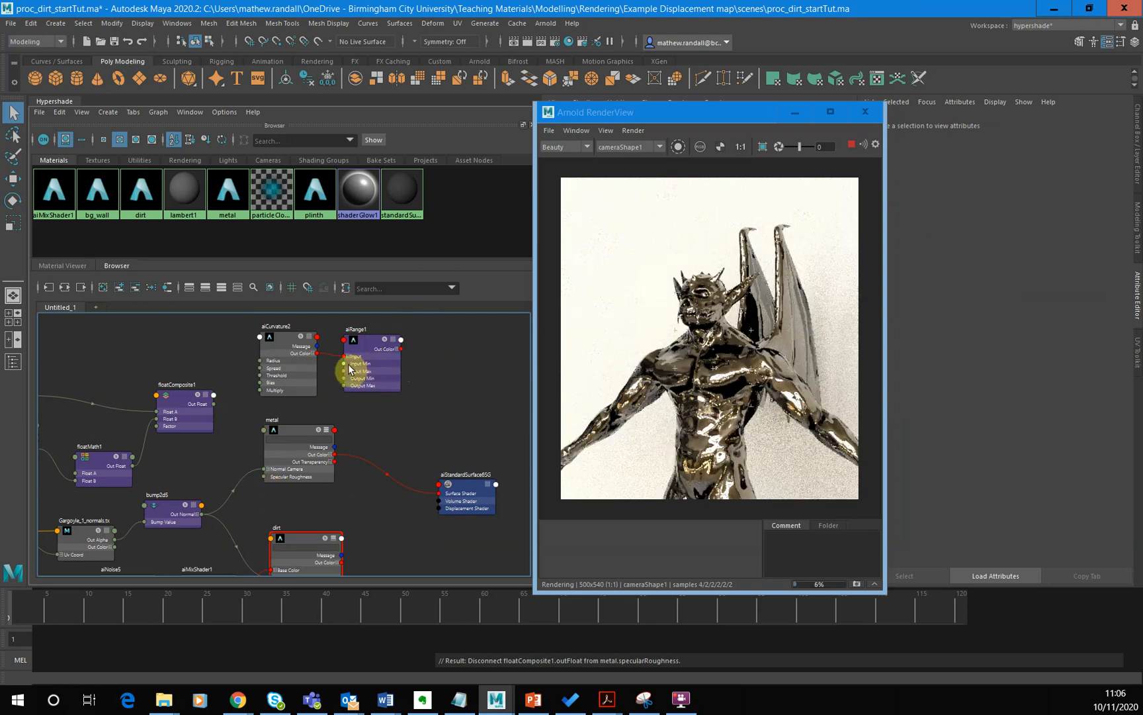
left_click(399, 349)
left_click_drag(403, 356, 265, 475)
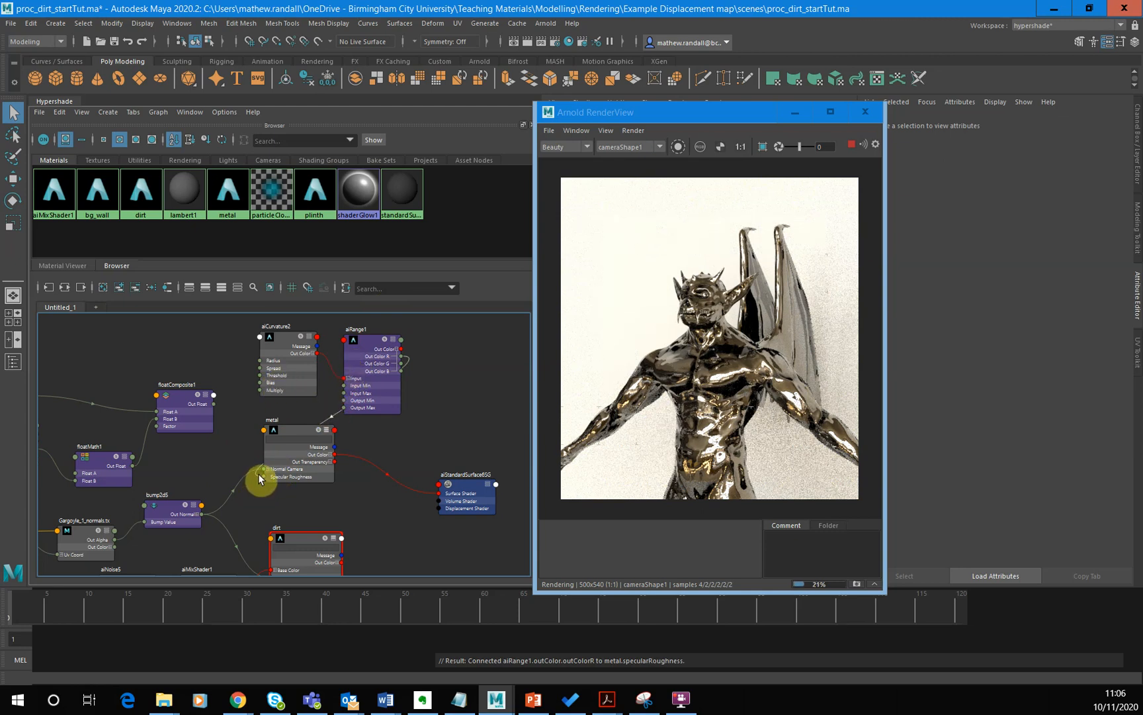
left_click_drag(261, 478, 446, 378)
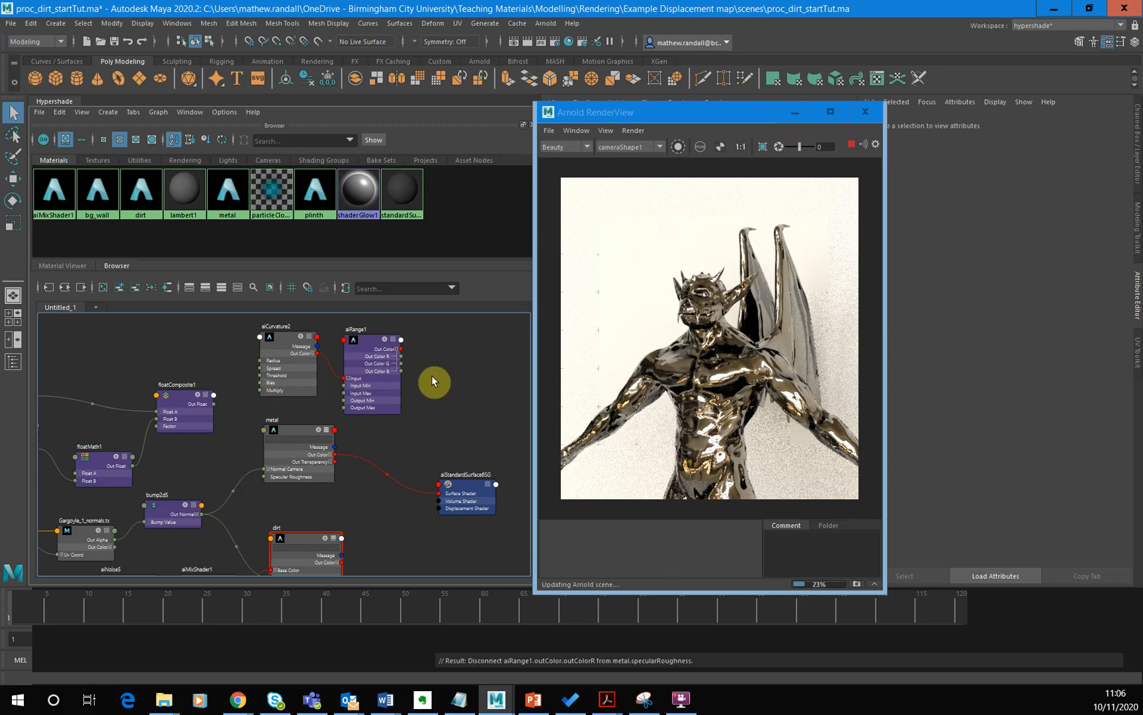
left_click_drag(213, 404, 264, 476)
- Stop the live render and spread the aiCurvature2, aiRange and metal shading group nodes apart to make room
left_click_drag(289, 351, 260, 346)
left_click(854, 146)
left_click_drag(375, 349, 345, 341)
left_click(448, 348)
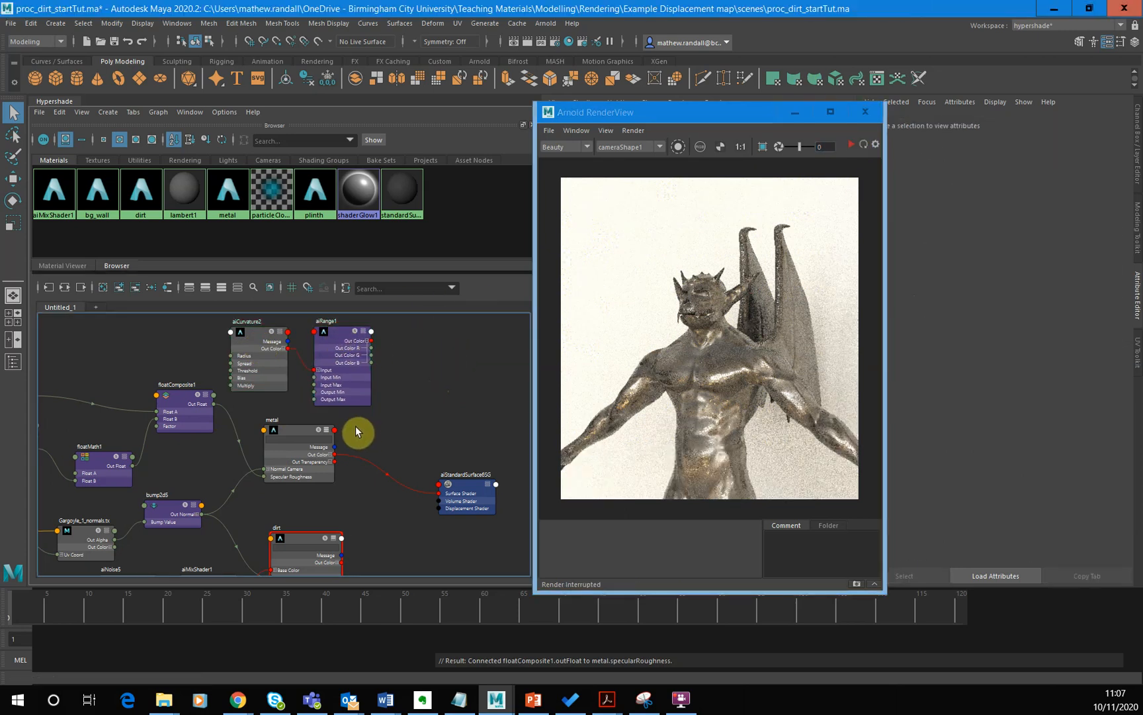
left_click_drag(446, 509, 474, 484)
- Add an aiMixShader node in the free space between aiRange and the metal's shading group
left_click(439, 390)
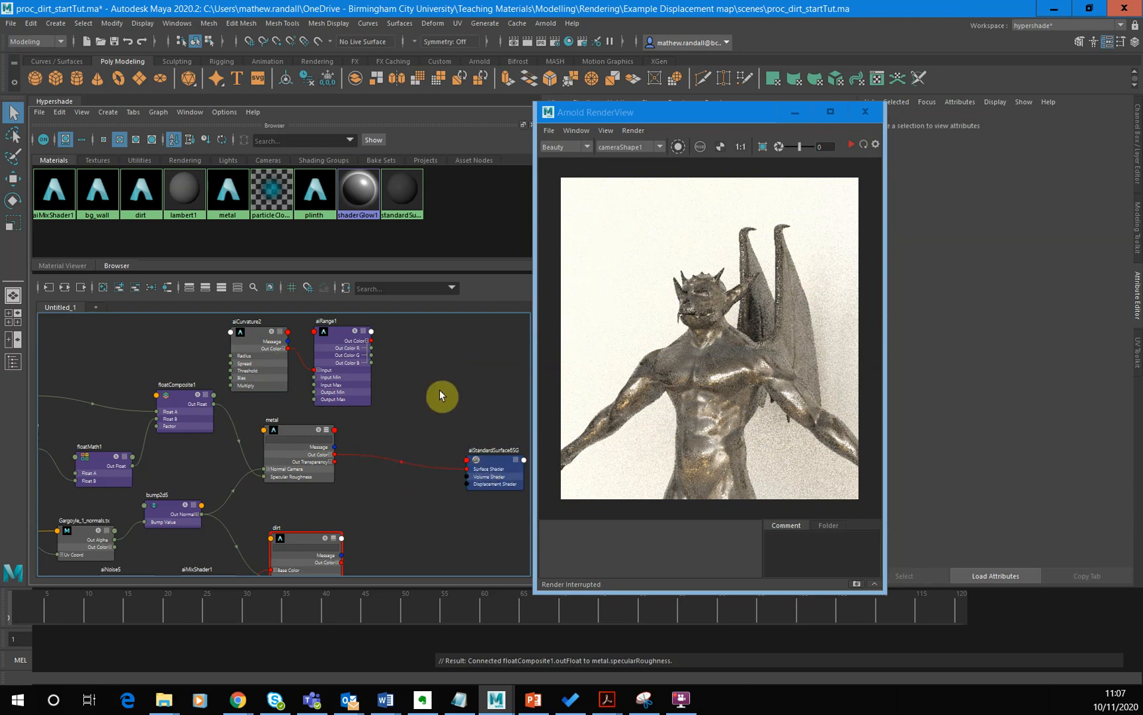
key("Tab")
type("mixs")
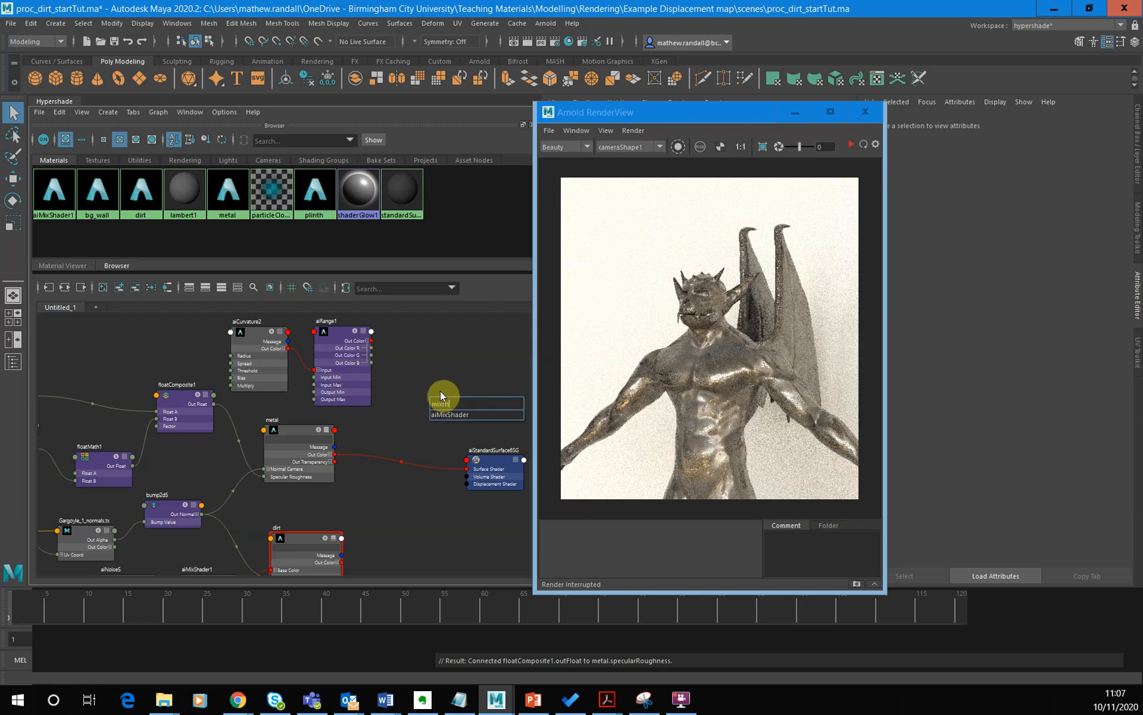
key("Down")
key("Return")
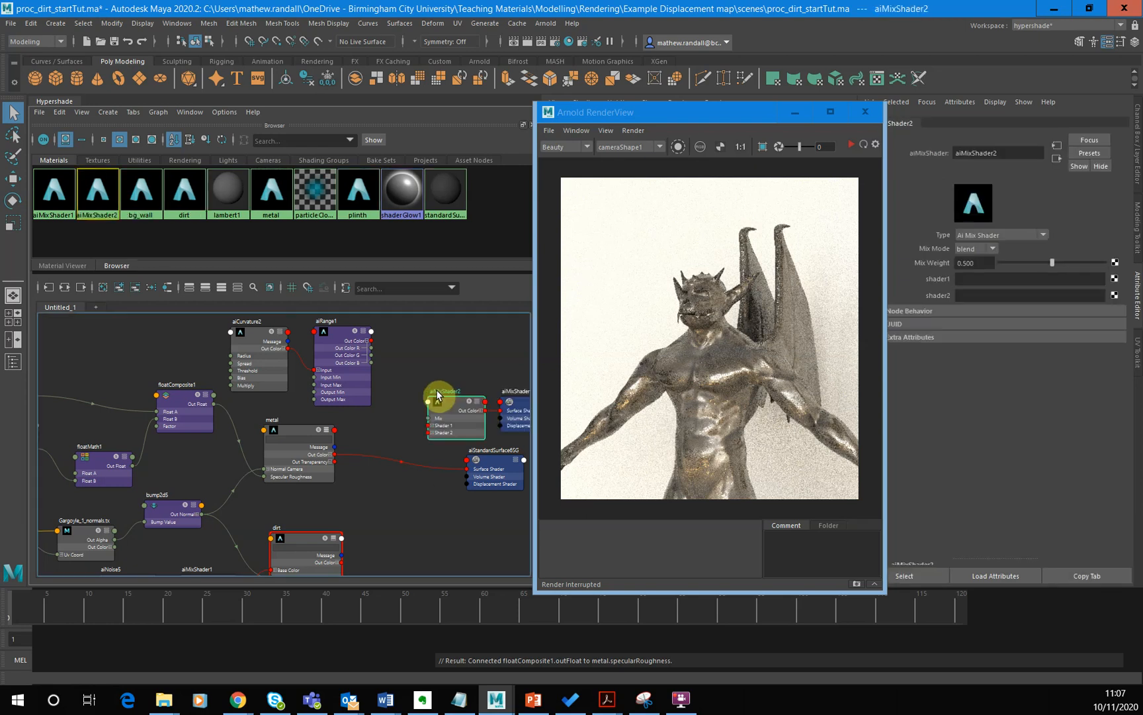
- Arrange aiMixShader2 beside the metal node, its shading group above the metal's shading group, and dirt directly beneath metal
left_click_drag(462, 410, 428, 409)
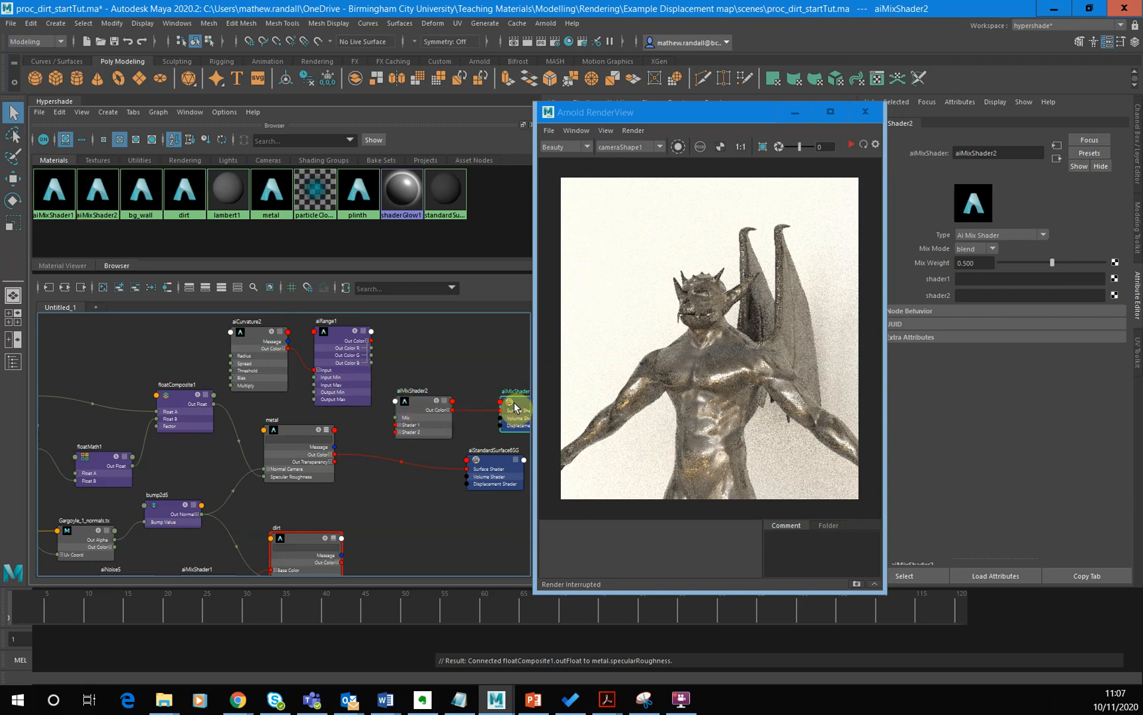
left_click_drag(515, 408, 485, 362)
left_click_drag(436, 409, 427, 416)
left_click_drag(298, 545, 291, 516)
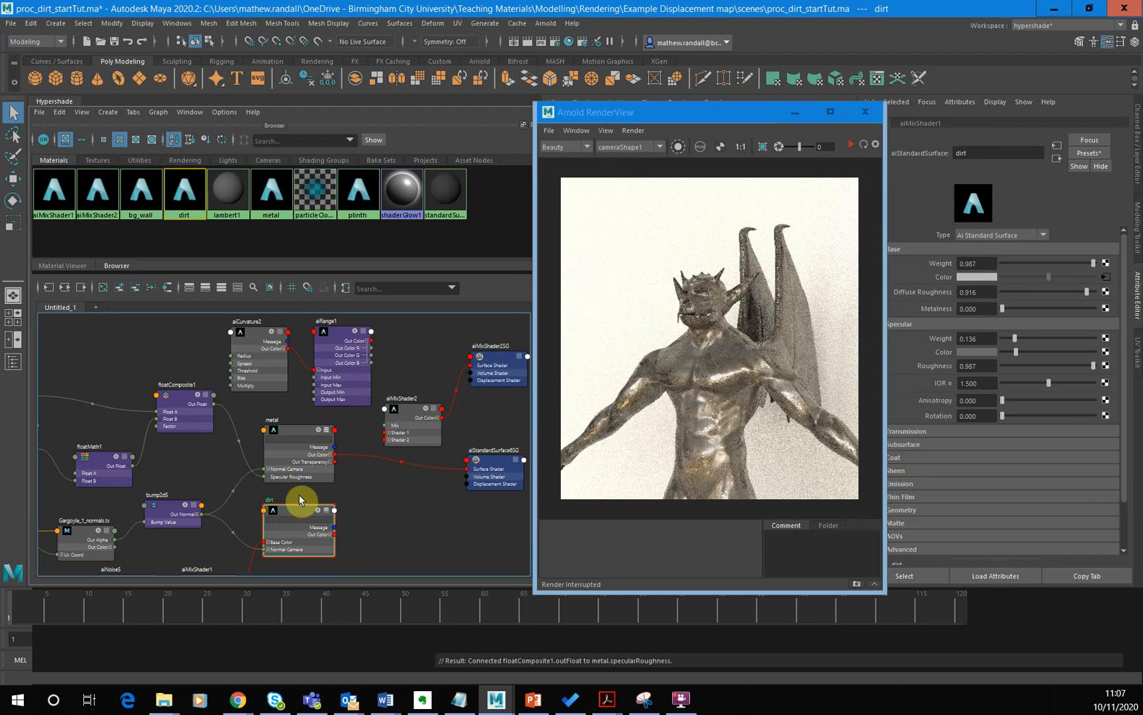
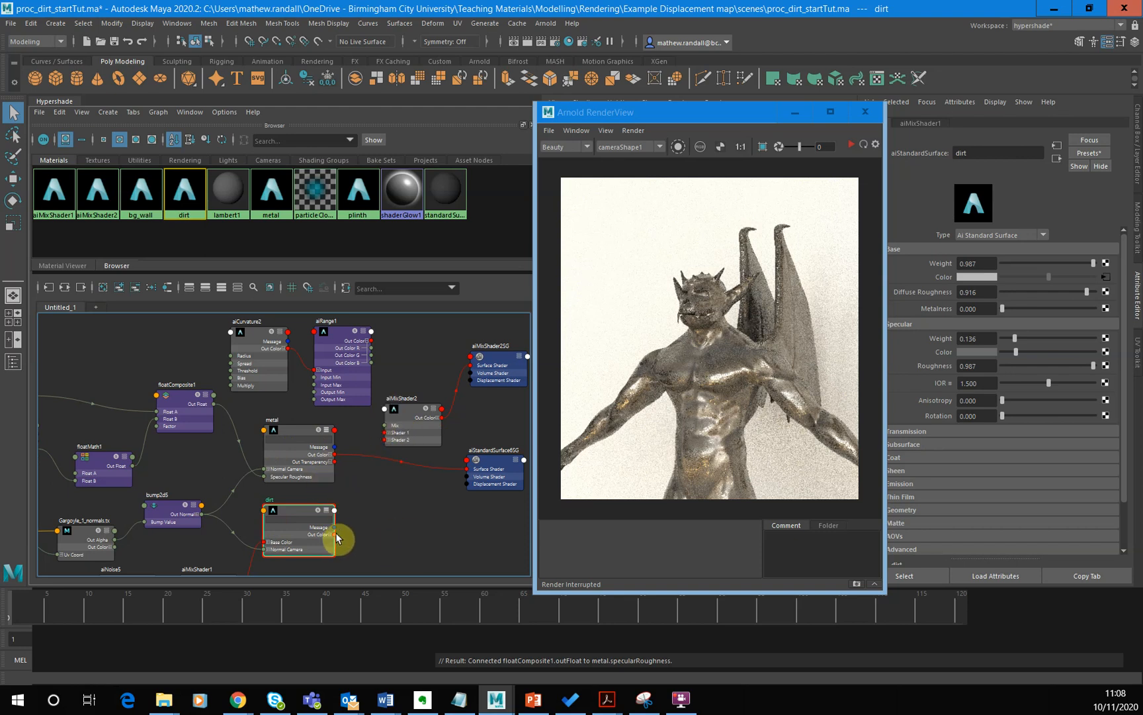
- Connect metal's Out Color to aiMixShader2's Shader 1, dirt's Out Color to Shader 2, and aiRange1's Out Color R to Mix
left_click(418, 463)
left_click_drag(418, 463, 387, 432)
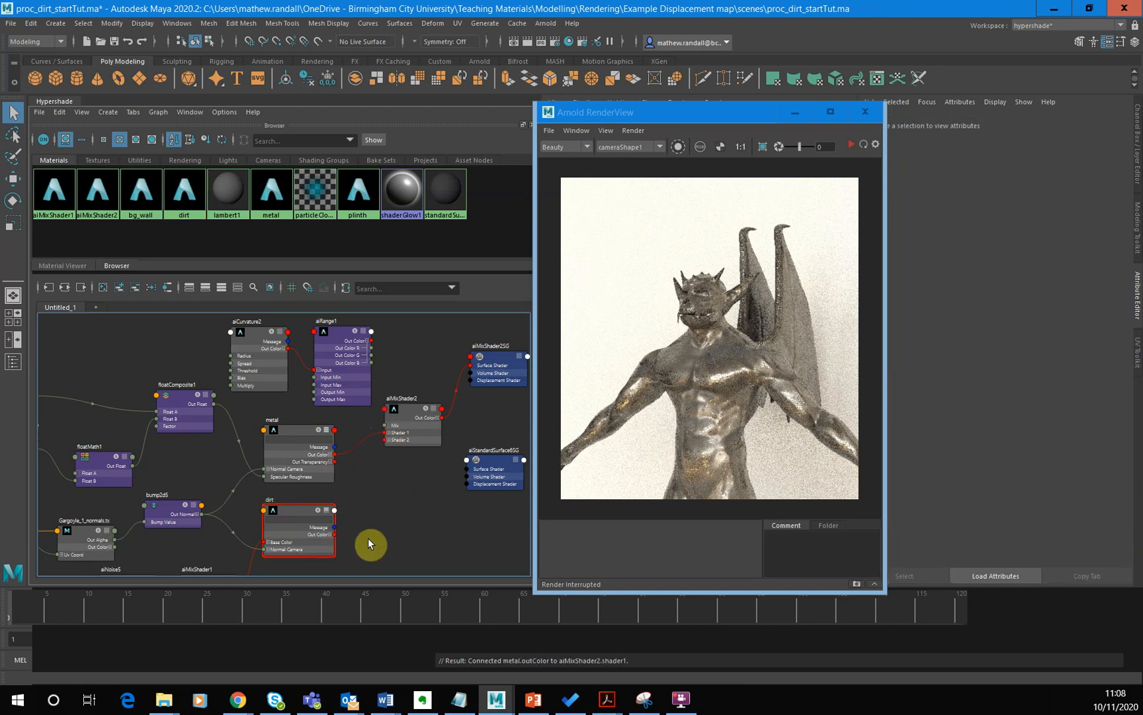
left_click_drag(338, 535, 422, 426)
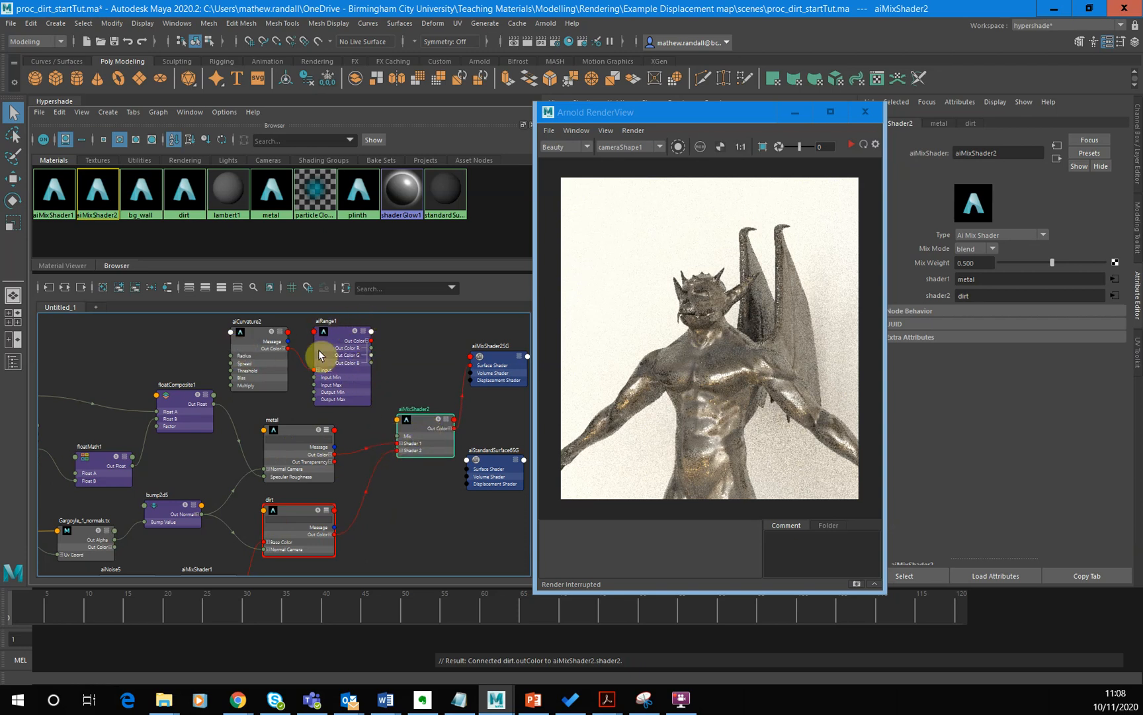
left_click_drag(372, 348, 399, 435)
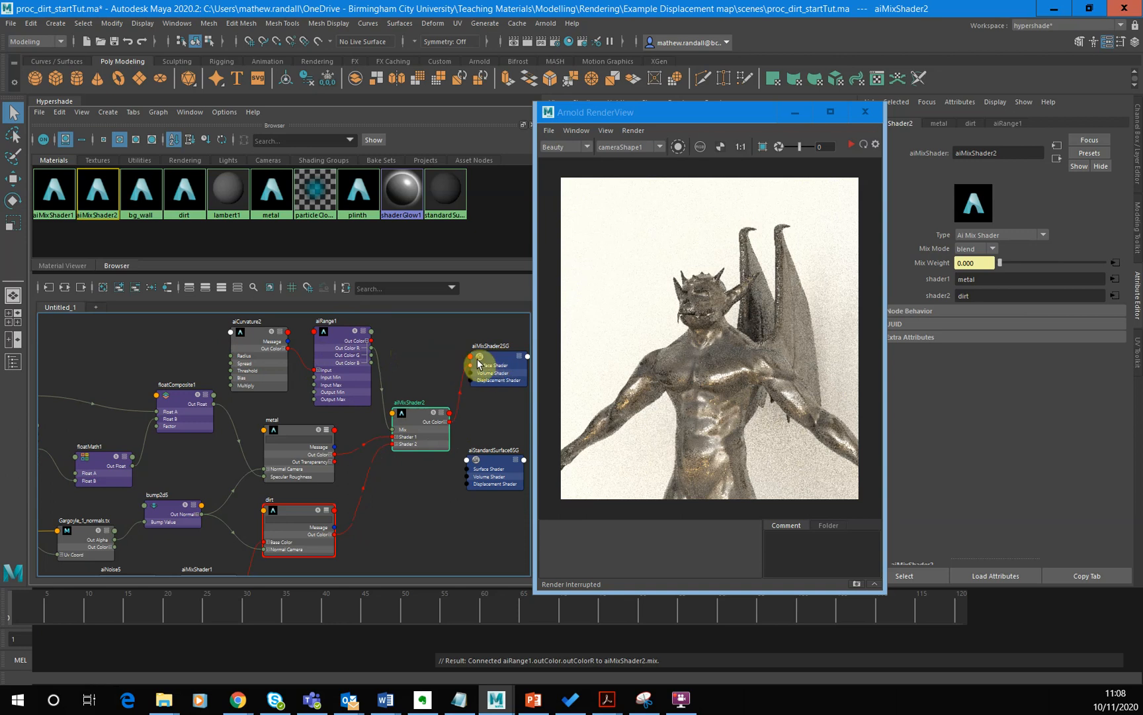
- Connect aiMixShader2's Out Color to aiStandardSurface6SG's Surface Shader and delete the redundant aiMixShader2SG node
left_click_drag(467, 384, 500, 427)
left_click(498, 371)
key("Delete")
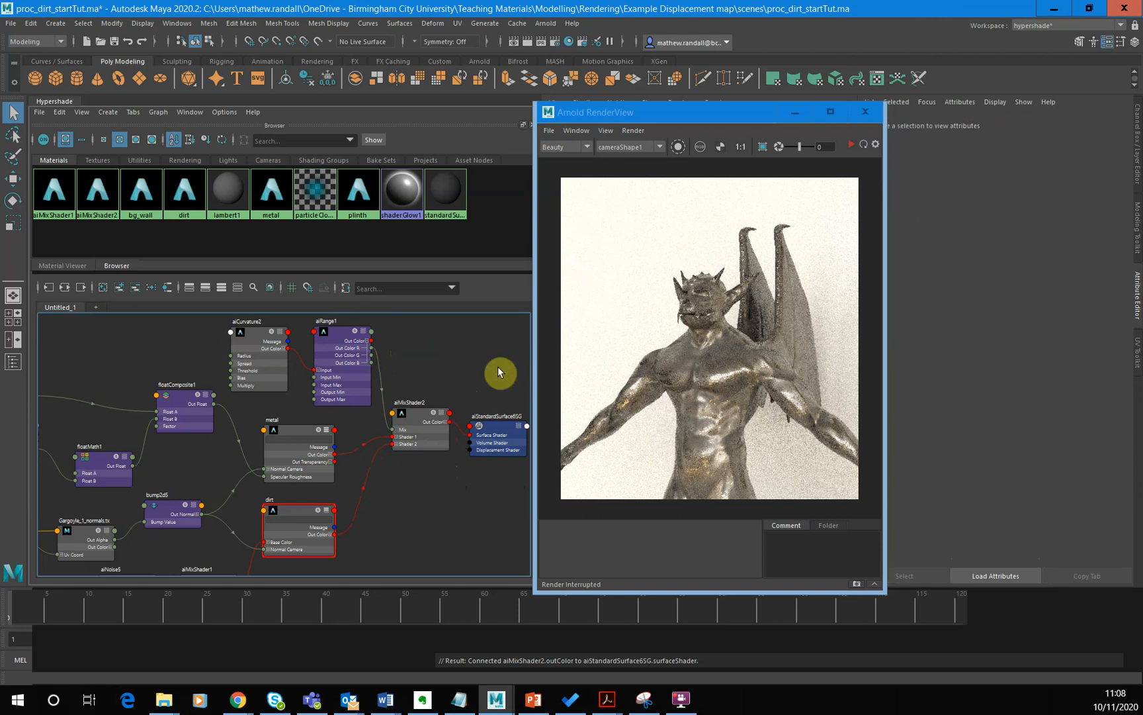
- Start the live Arnold render with only the selected aiCurvature2 node isolated
left_click(429, 436)
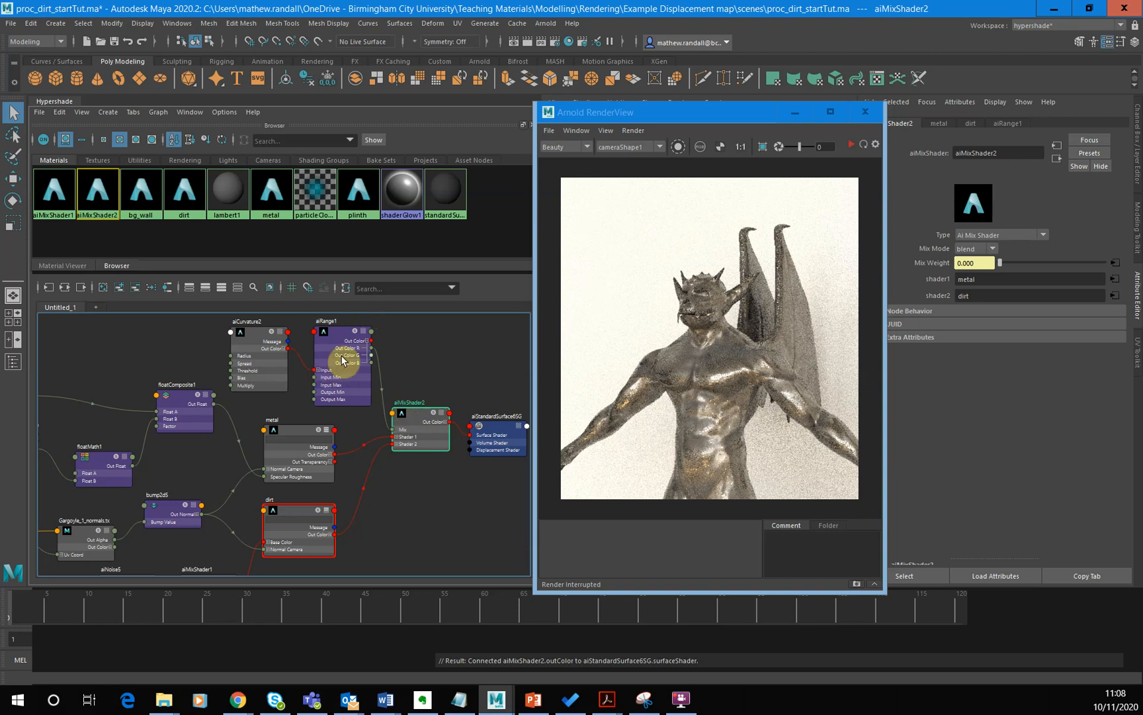
left_click(274, 376)
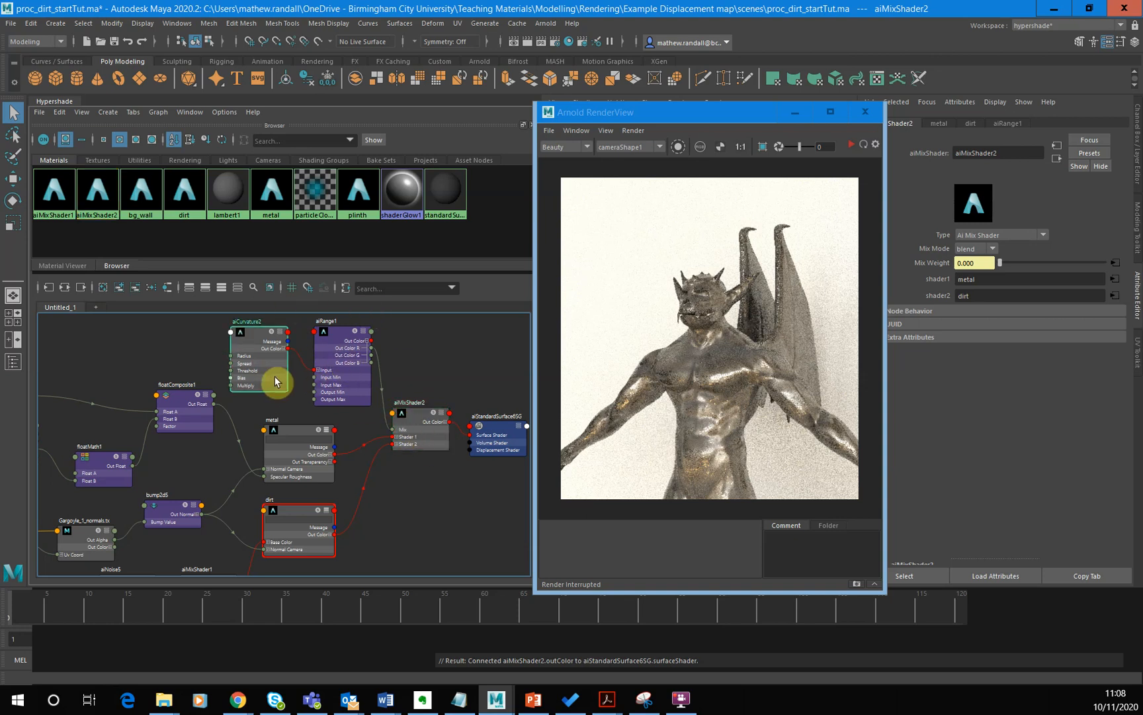
left_click(678, 147)
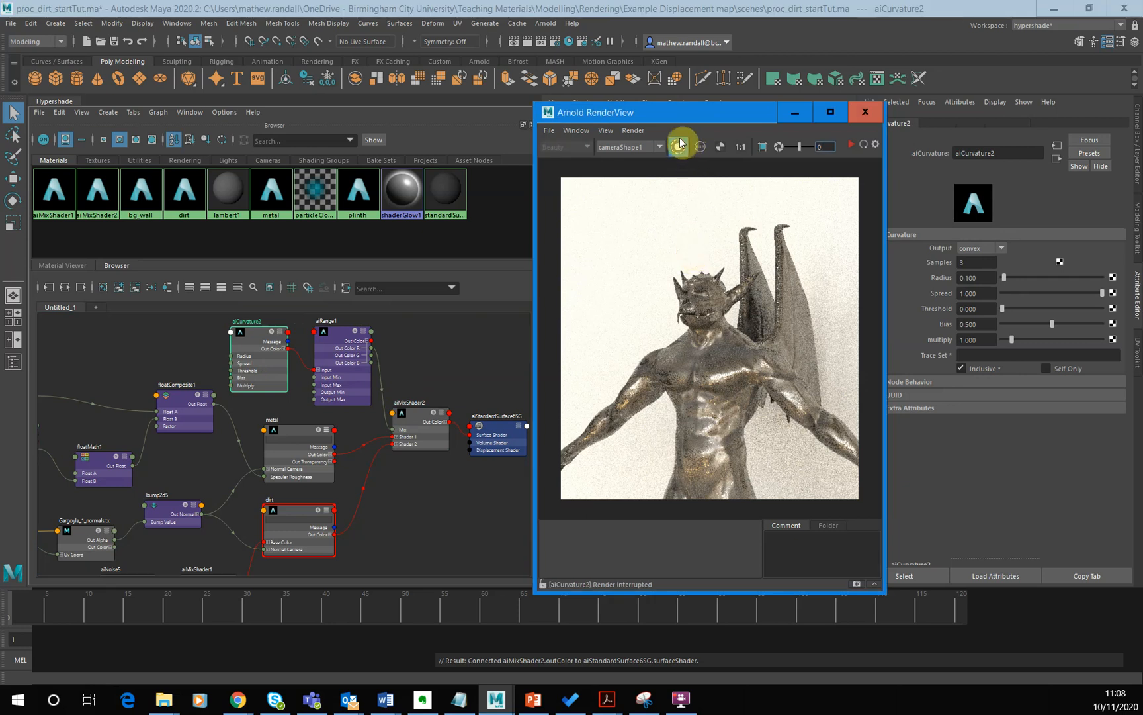
left_click(851, 144)
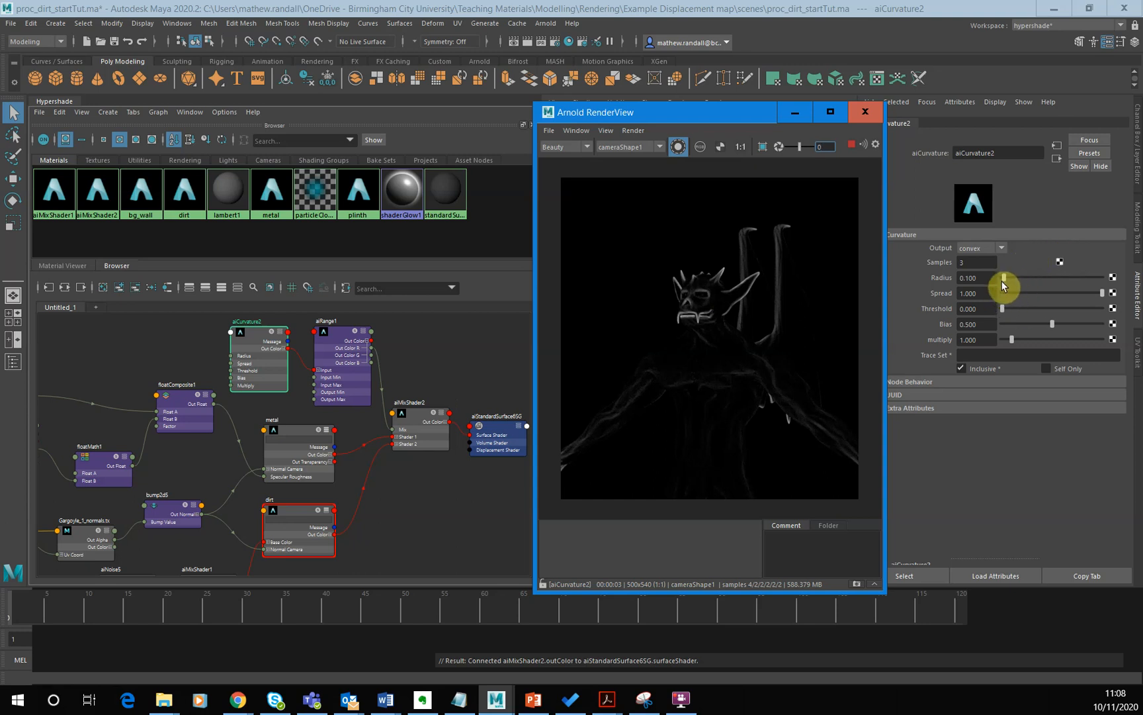
- Set aiCurvature2 to concave output with Radius 0.904 and Multiply 5.843, and preview aiMixShader2 and aiRange1 in isolation
left_click(996, 246)
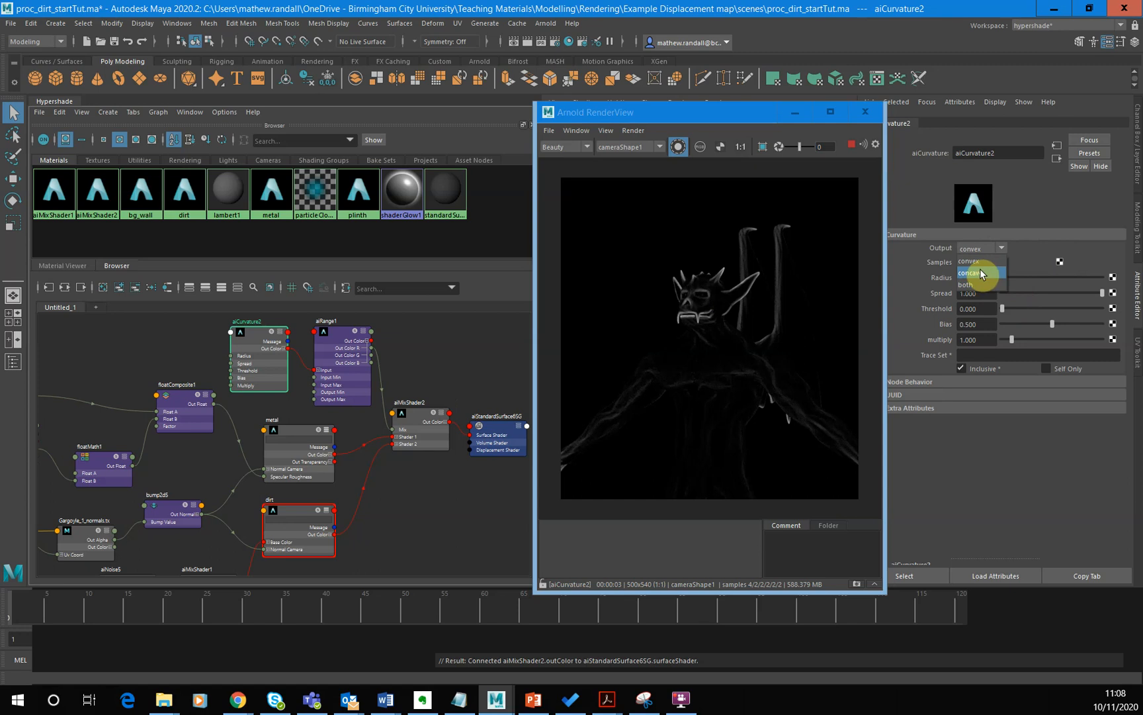
left_click(982, 273)
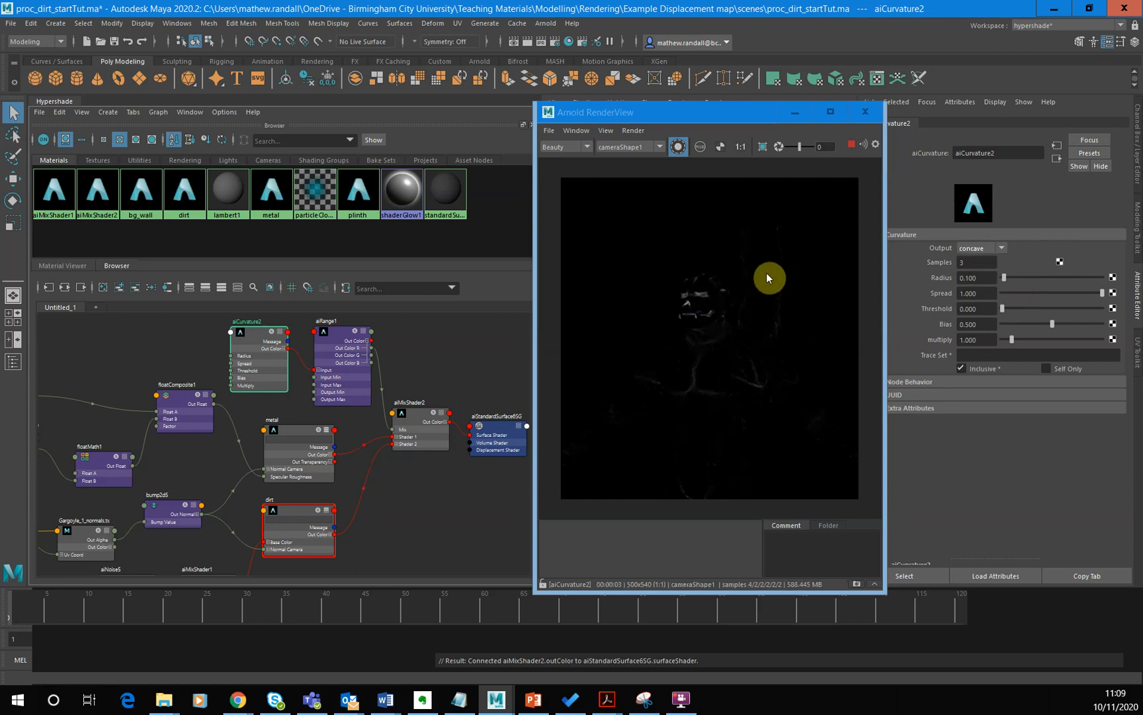
left_click(1021, 279)
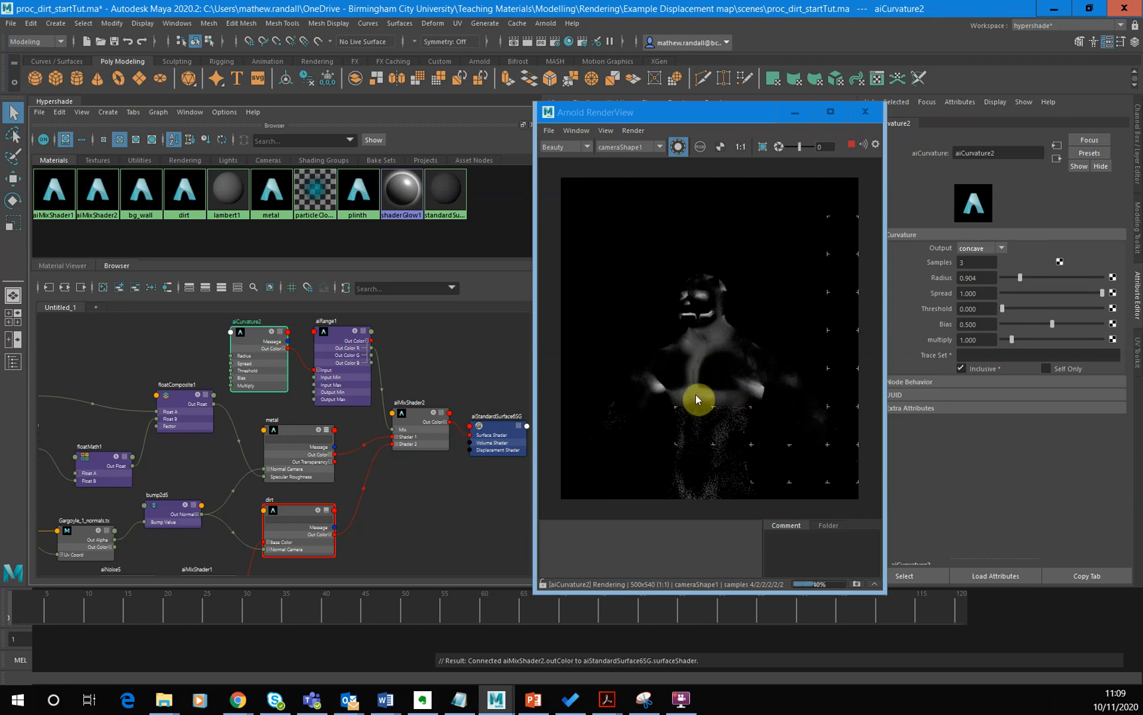
left_click_drag(1045, 342, 1061, 343)
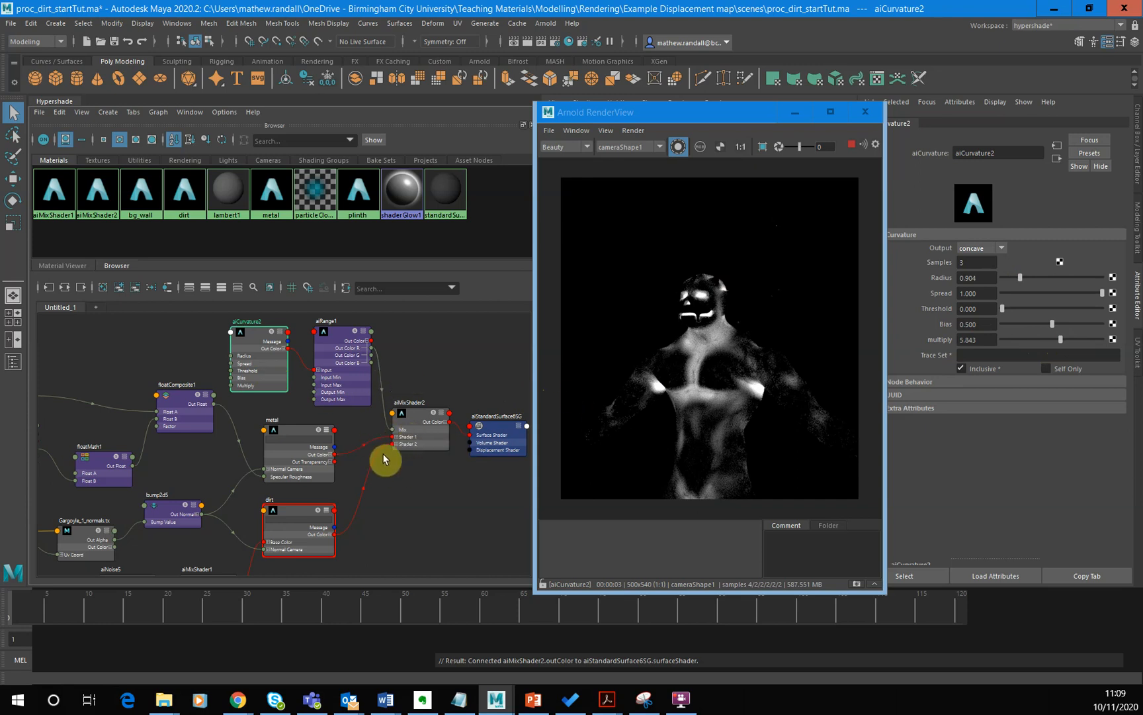
left_click(405, 434)
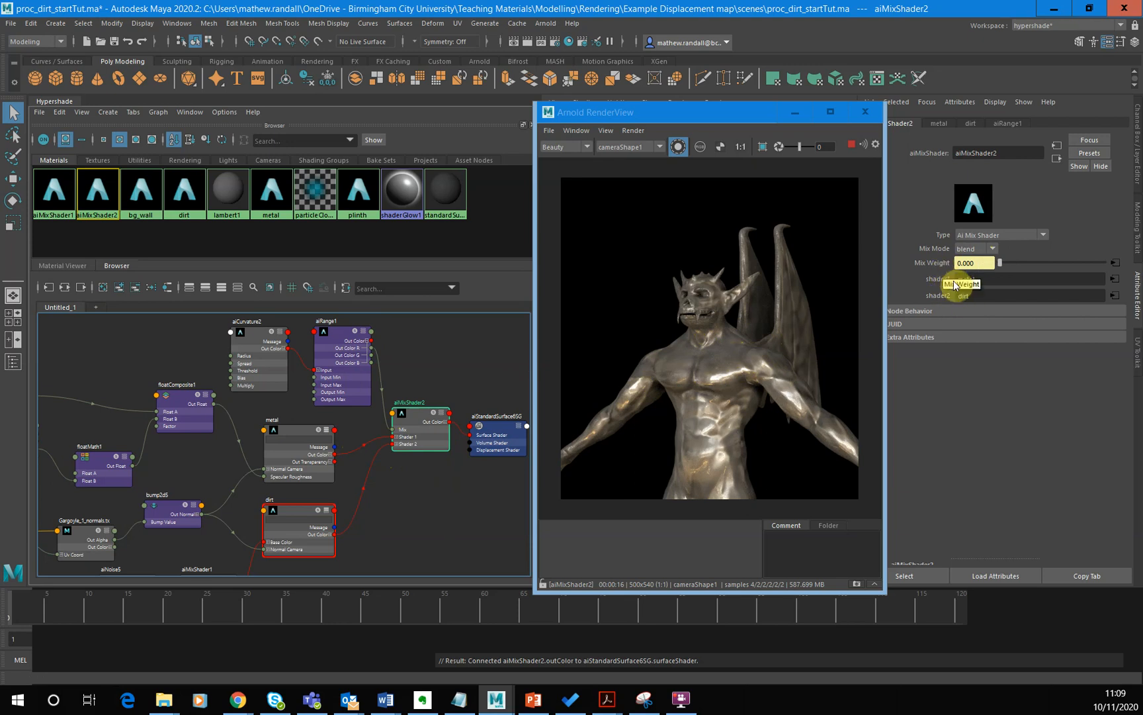
left_click(328, 344)
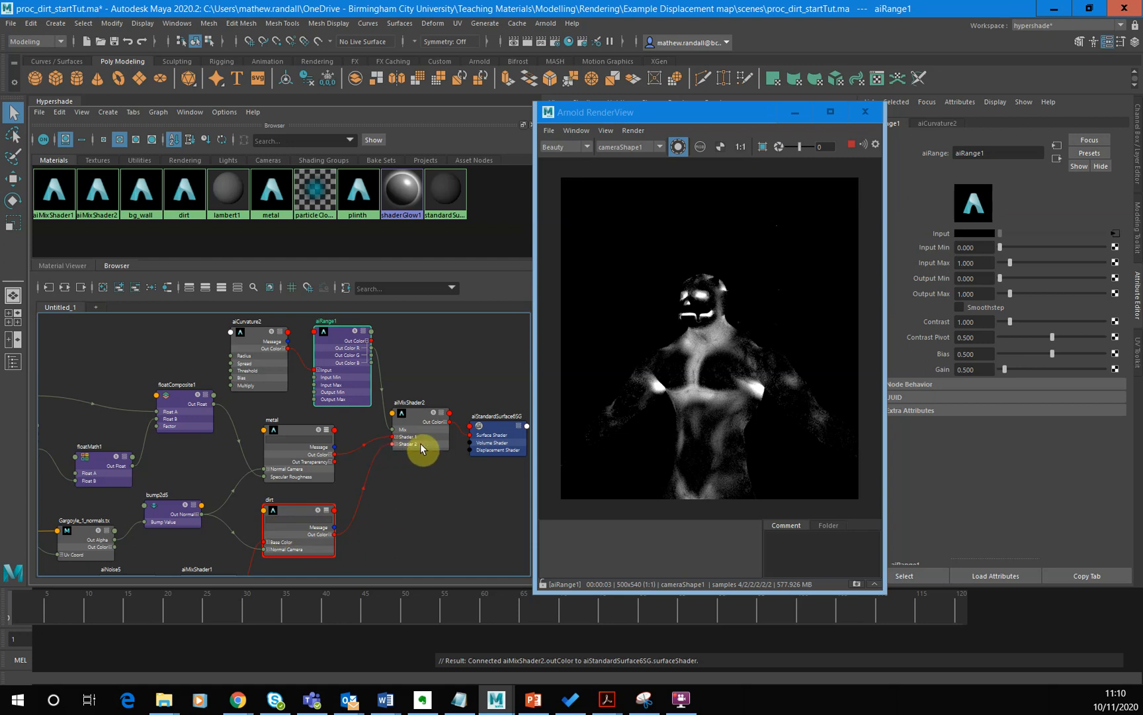
- Try swapping aiMixShader2's inputs so dirt feeds Shader 1 and metal feeds Shader 2, and preview the mix
left_click(383, 440)
key("Delete")
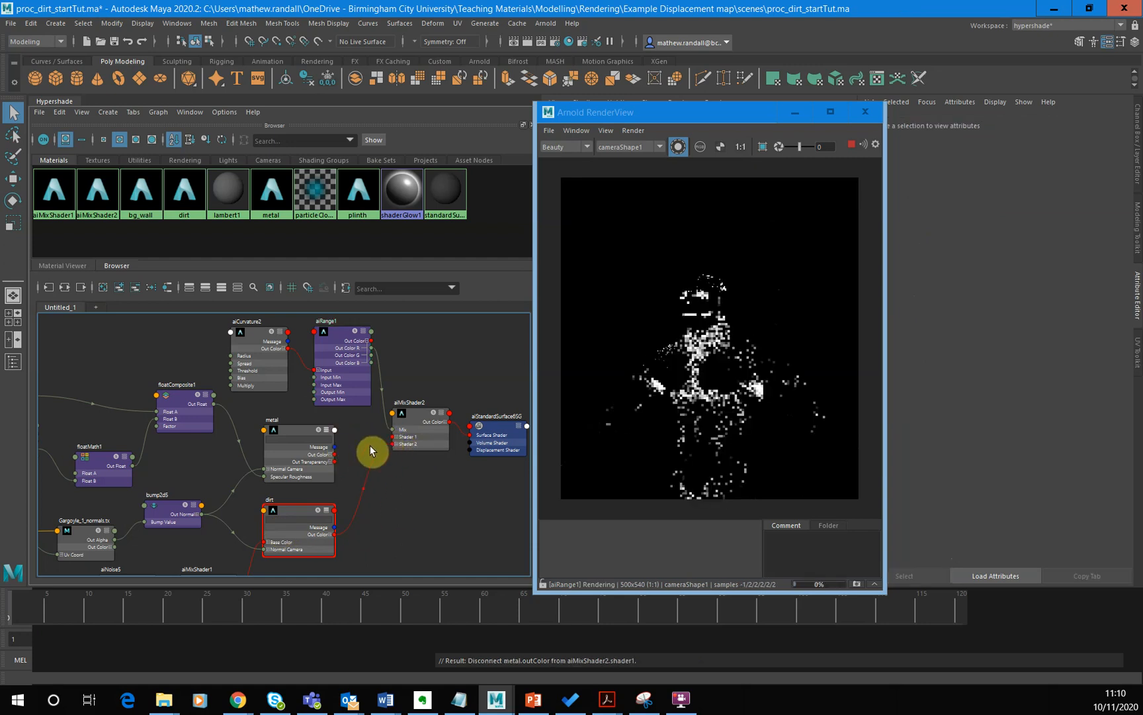
left_click_drag(394, 435, 393, 436)
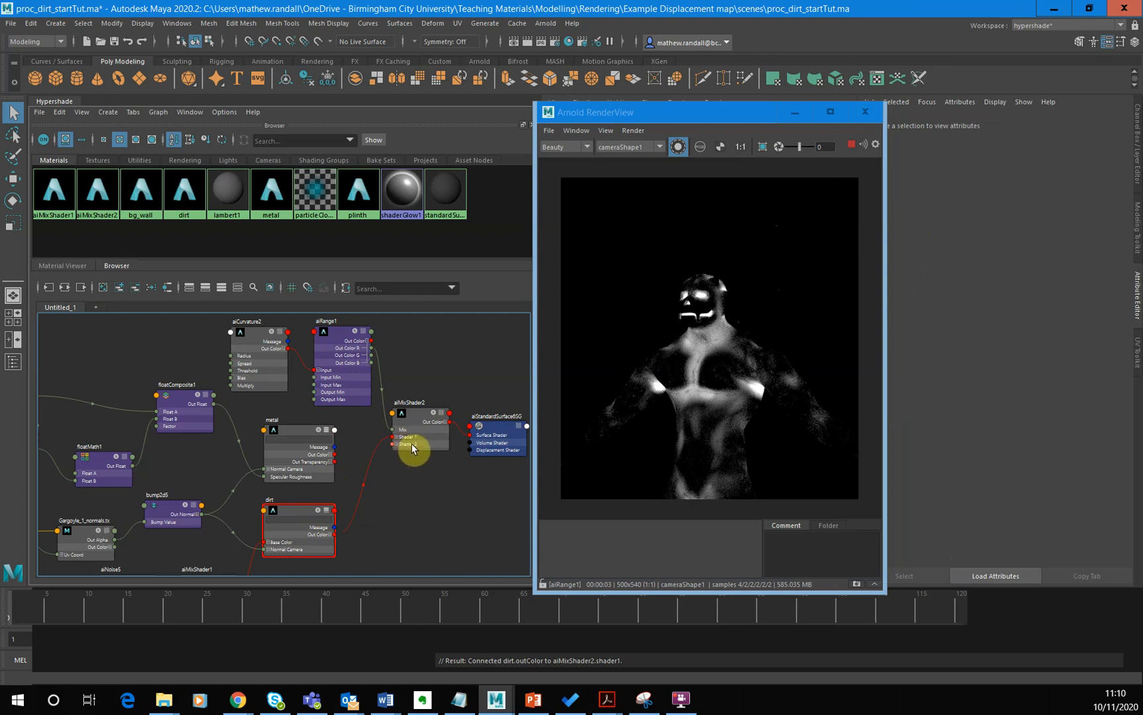
left_click_drag(336, 455, 397, 444)
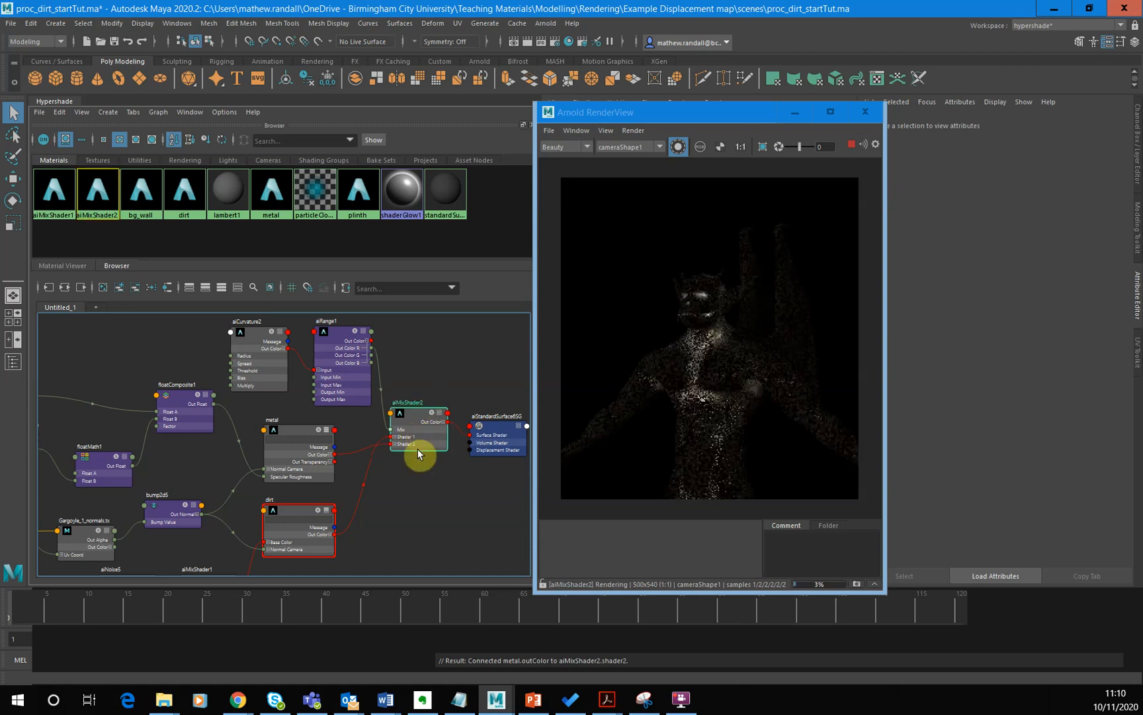
left_click(417, 439)
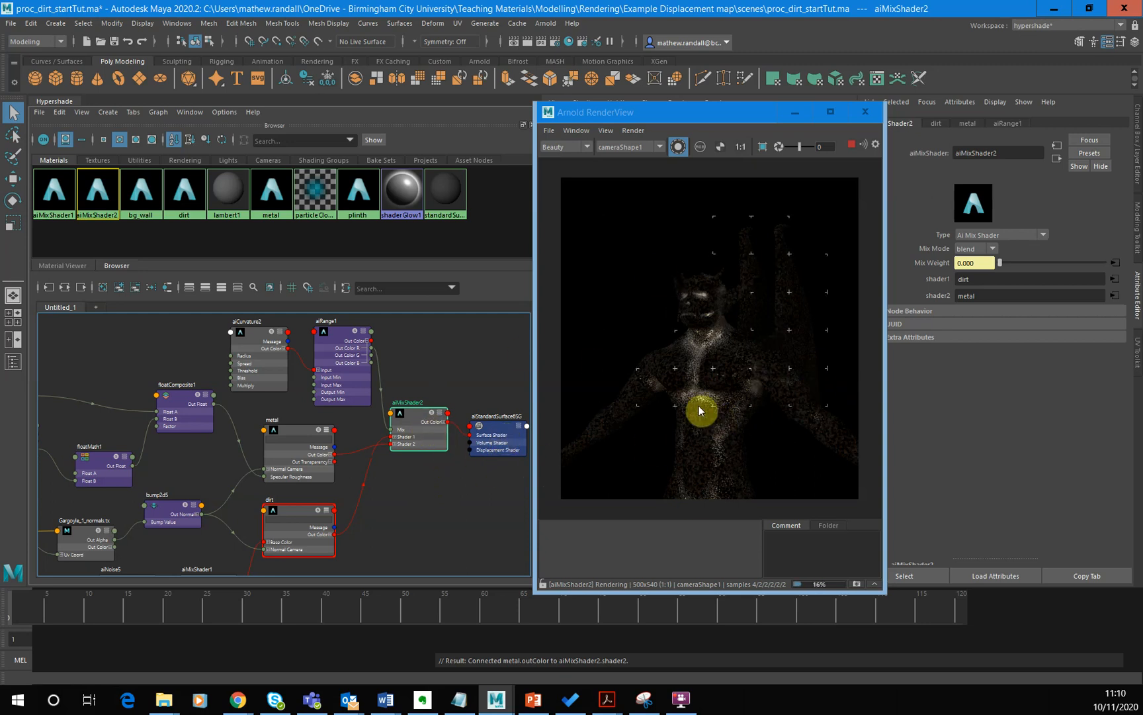
- Swap aiMixShader2's inputs back, with metal in Shader 1 and dirt in Shader 2
left_click(383, 446)
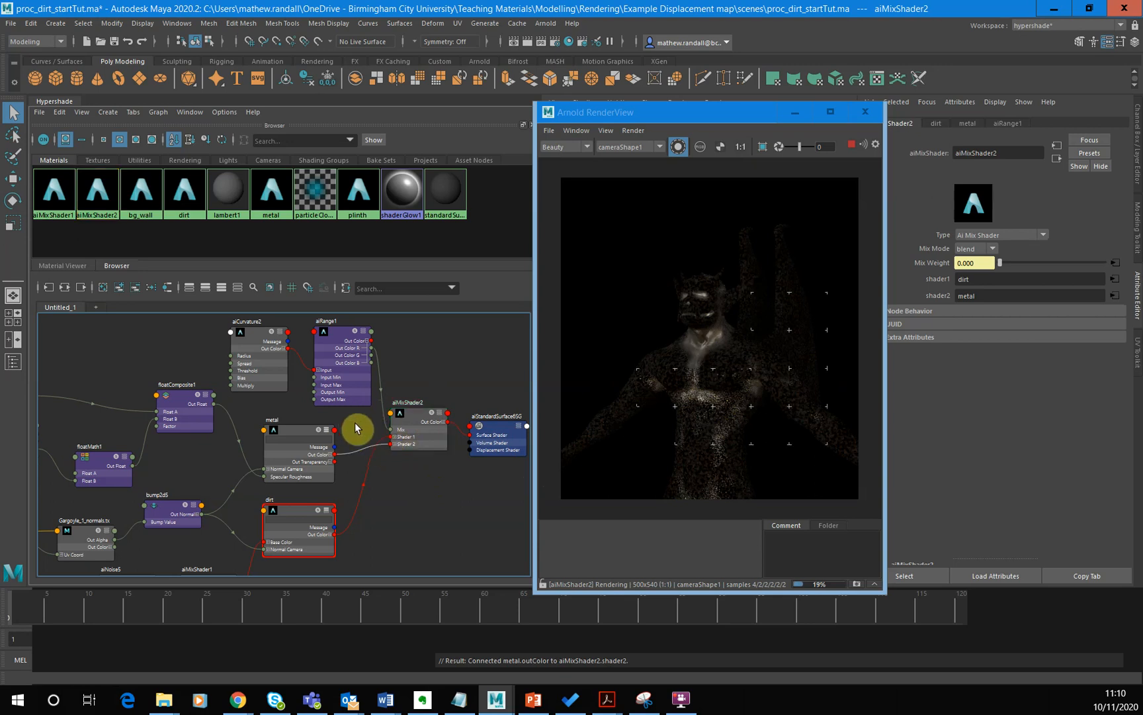
key("Delete")
mouse_move(385, 442)
left_mouse_down()
mouse_move(368, 447)
mouse_move(392, 444)
left_mouse_up()
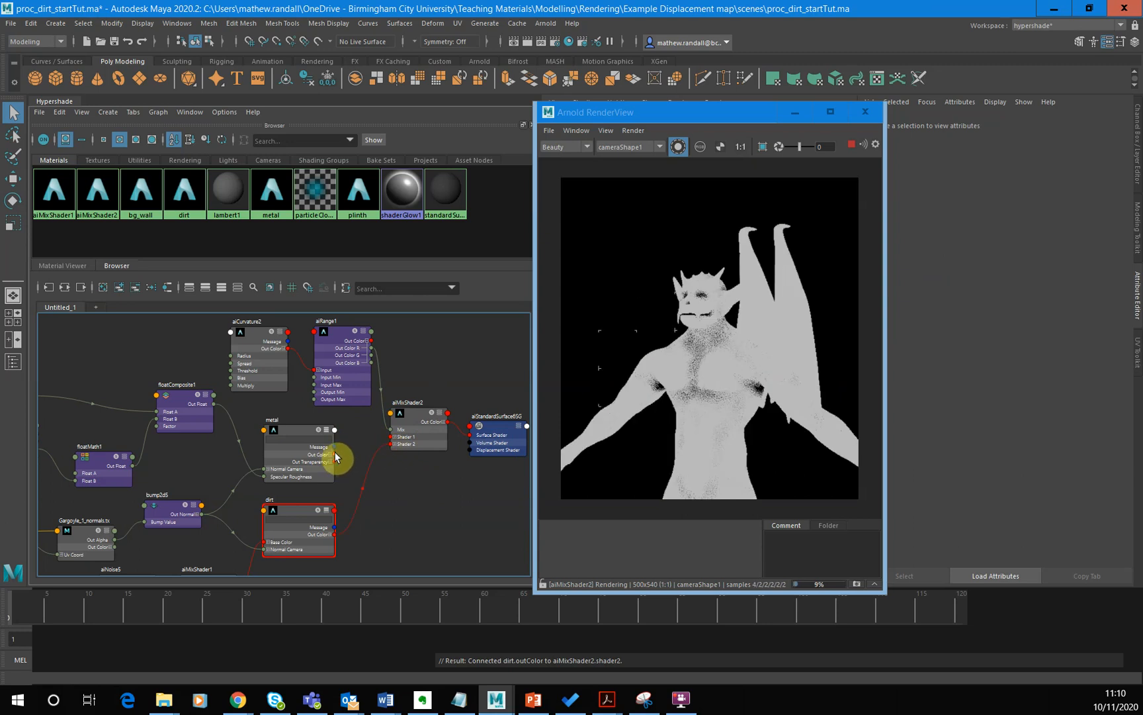
left_click_drag(335, 456, 393, 436)
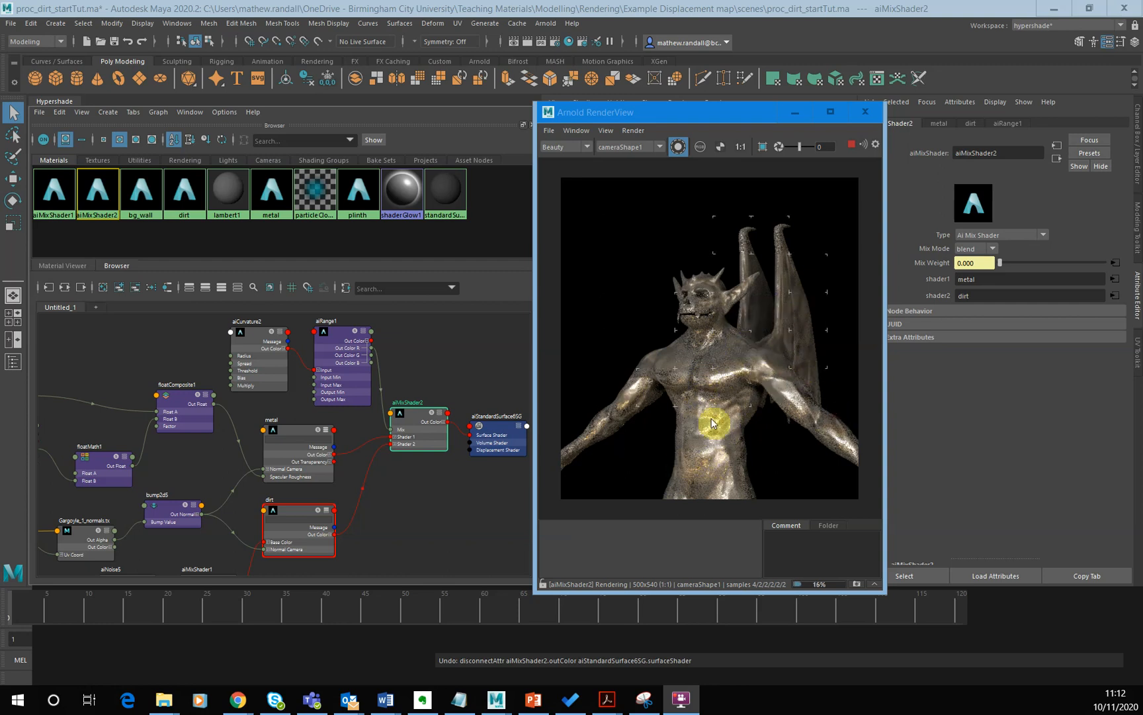
- Preview the metal and metal_noise_specR nodes in isolation, and return to rendering the full scene
left_click(301, 431)
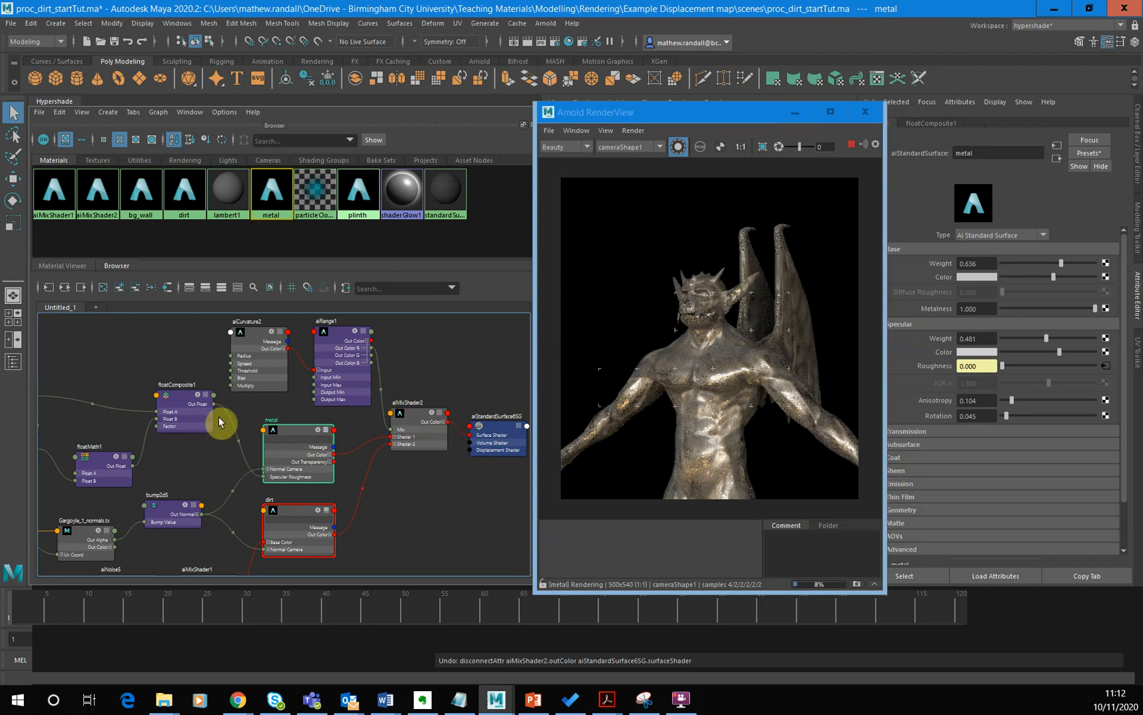
middle_click_drag(178, 454, 301, 417, "alt")
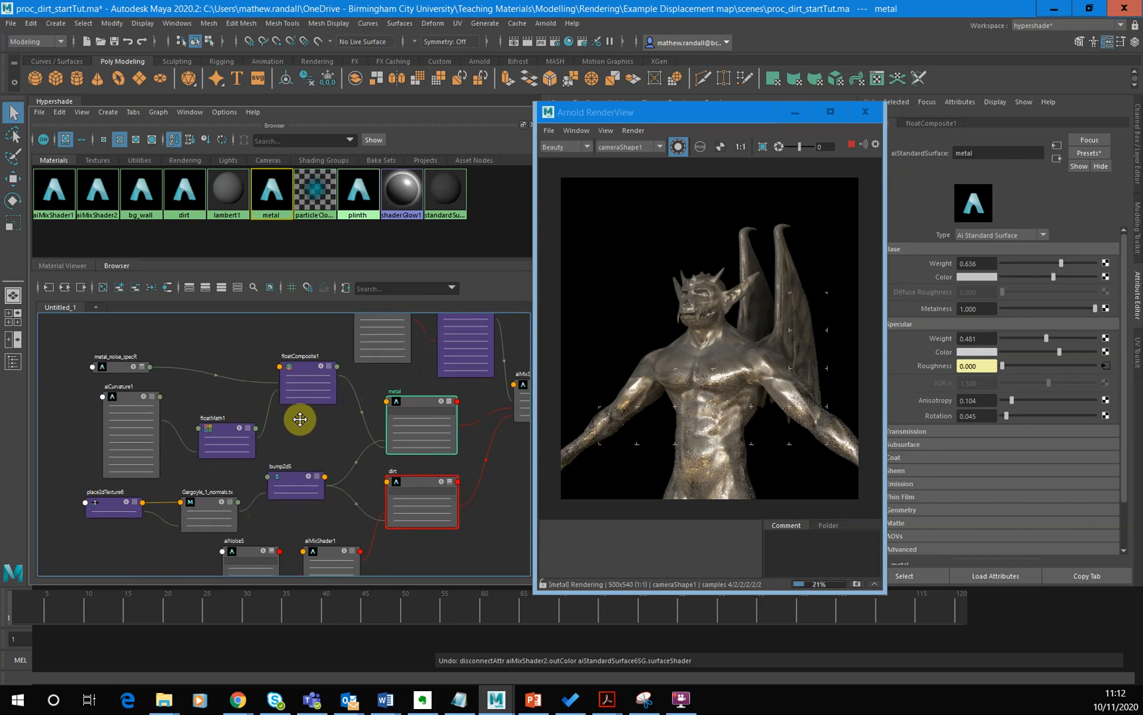
left_click(130, 368)
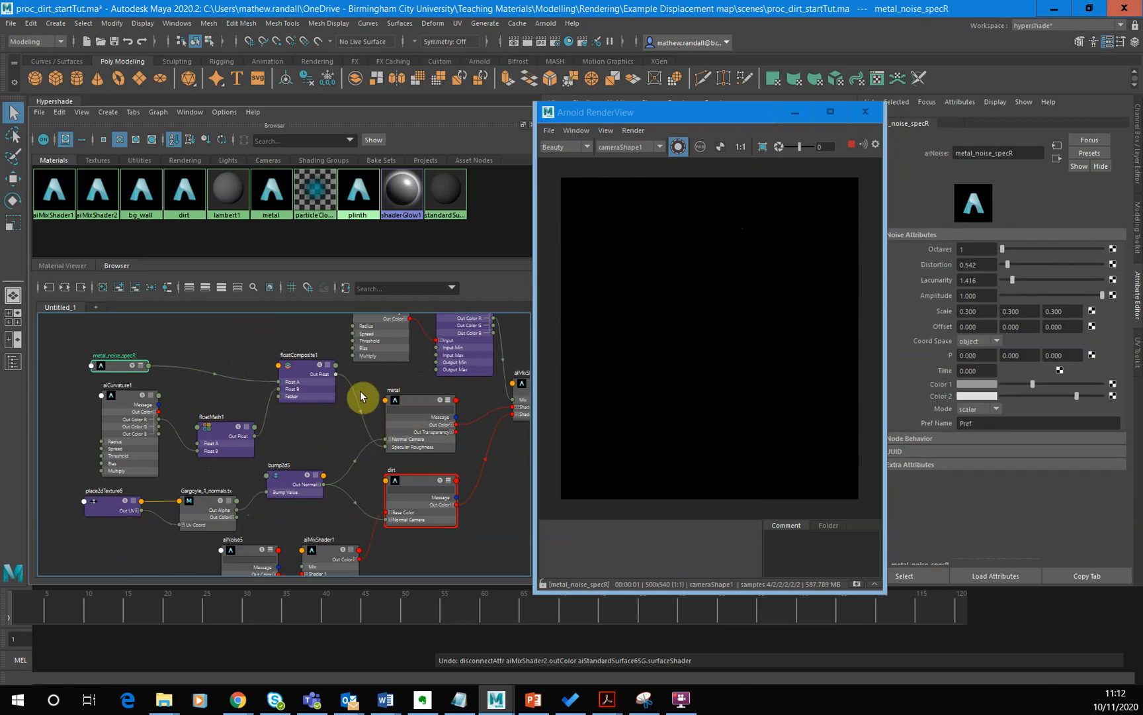
left_click(419, 427)
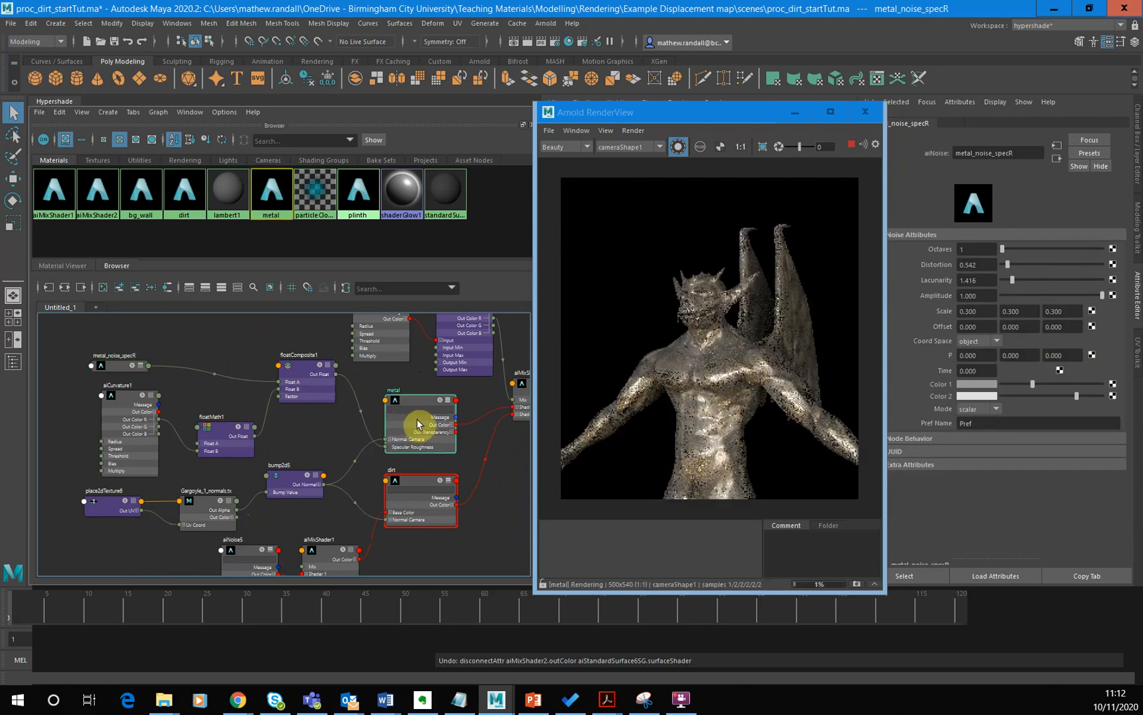
left_click(682, 148)
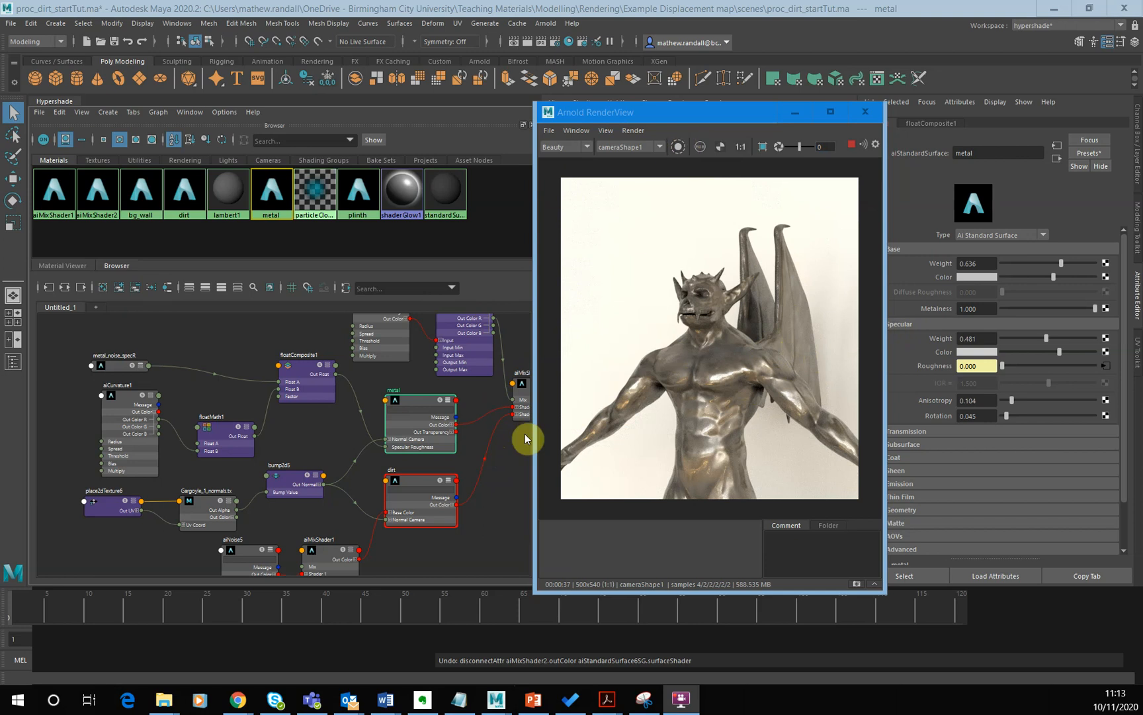
- Compare aiMixShader2's isolated preview with the full scene render
middle_click_drag(487, 507, 353, 549, "alt")
middle_click_drag(406, 498, 395, 524, "alt")
left_click(389, 465)
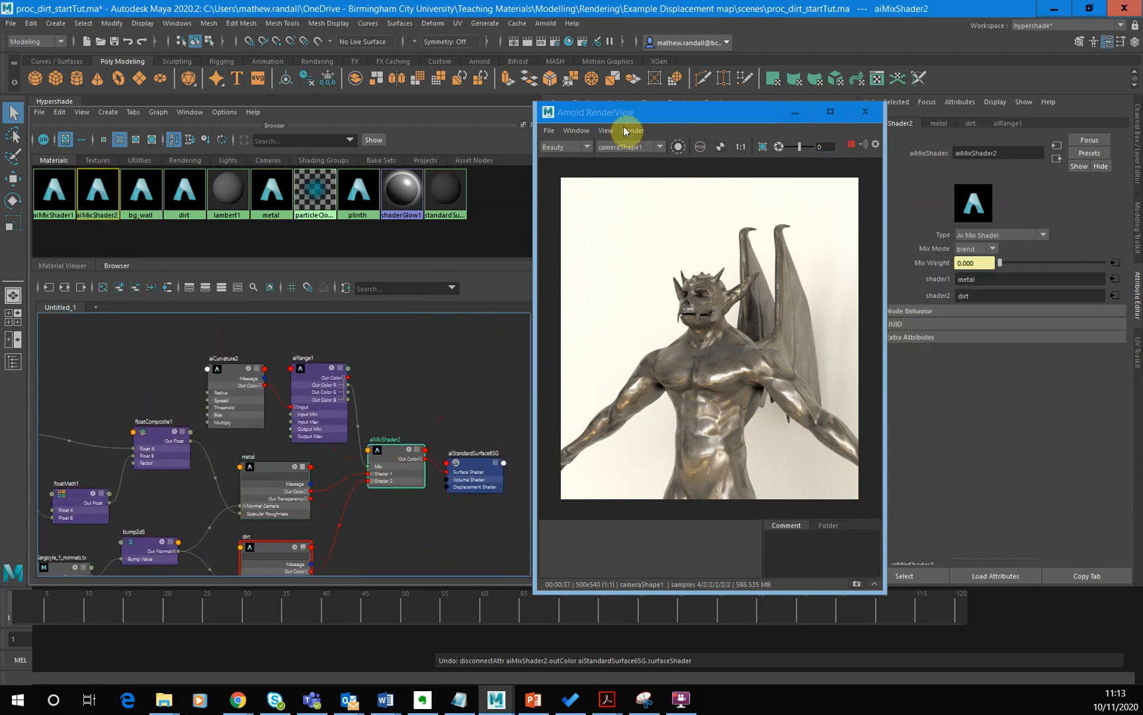
left_click(678, 146)
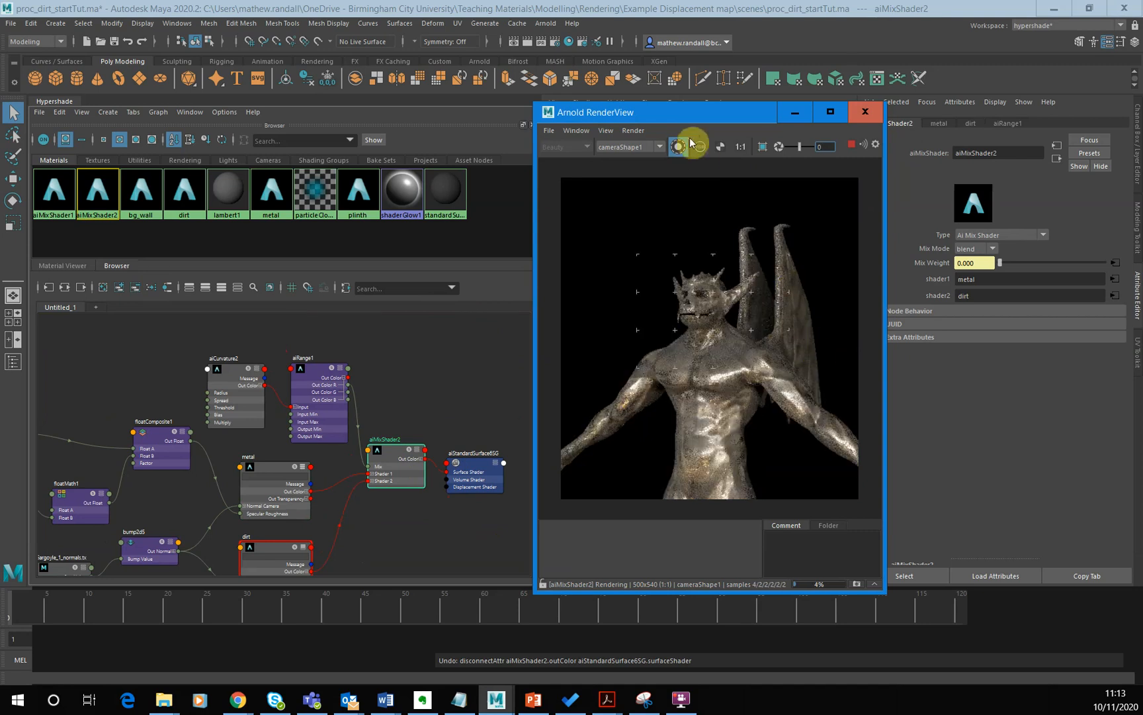
left_click(678, 147)
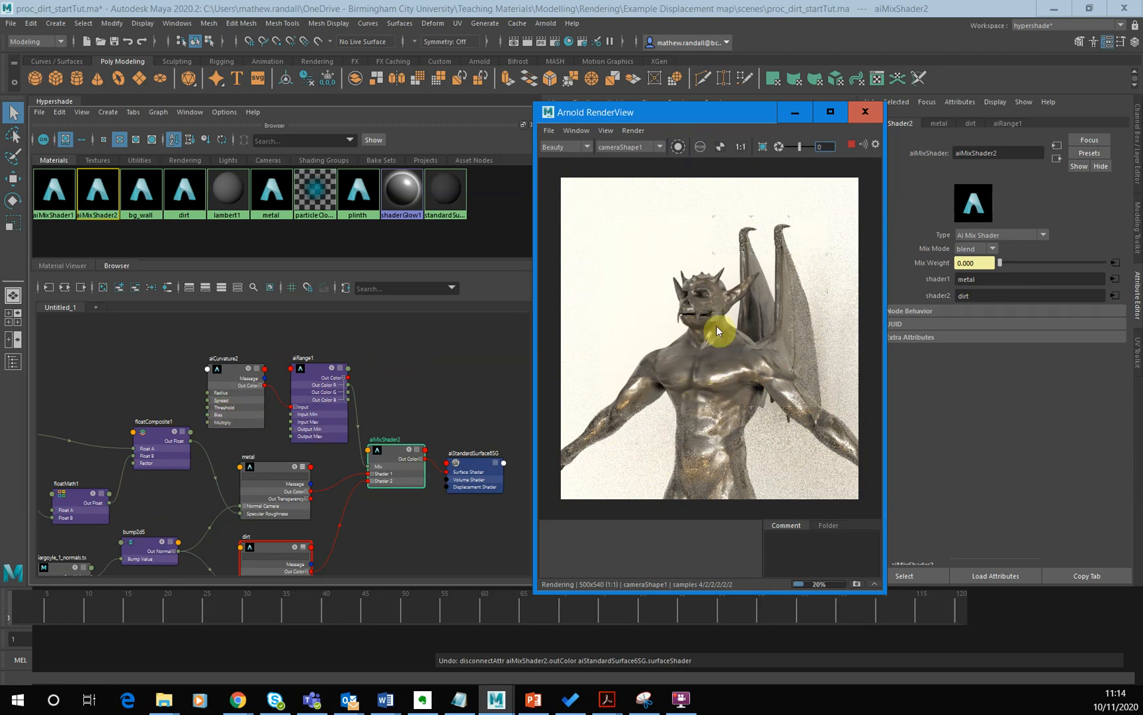
- Check aiCurvature2's settings, then detach dirt from aiMixShader2's Shader 2 and reconnect its Out Color there
left_click(222, 400)
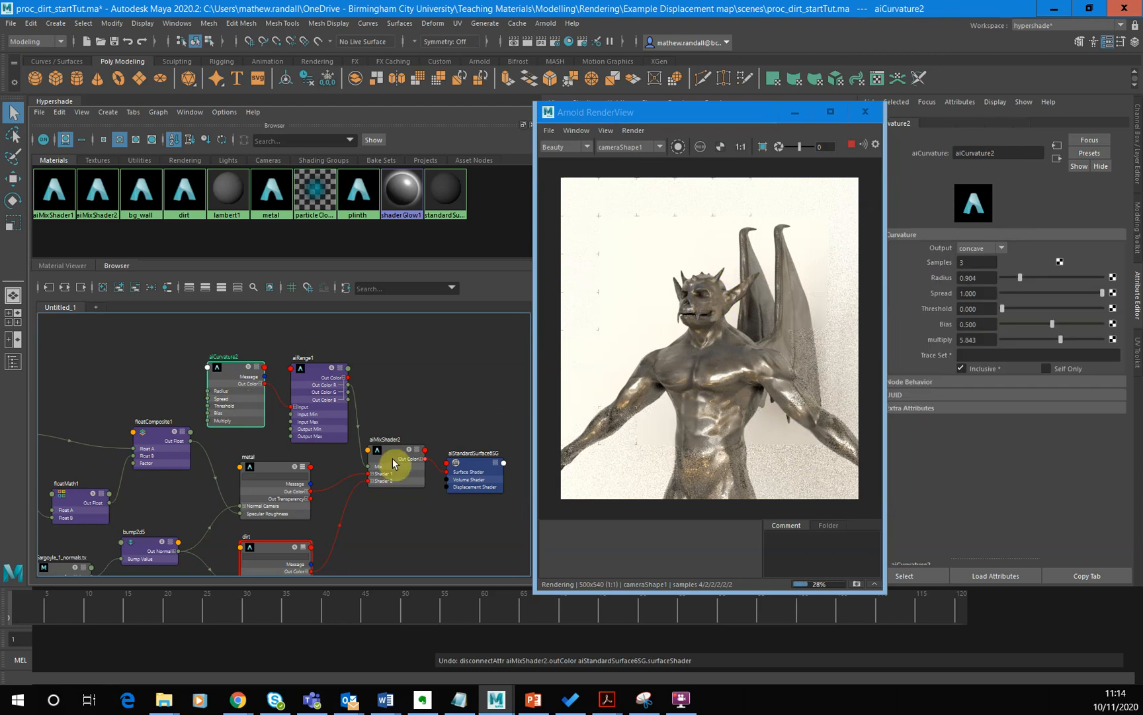
left_click(360, 483)
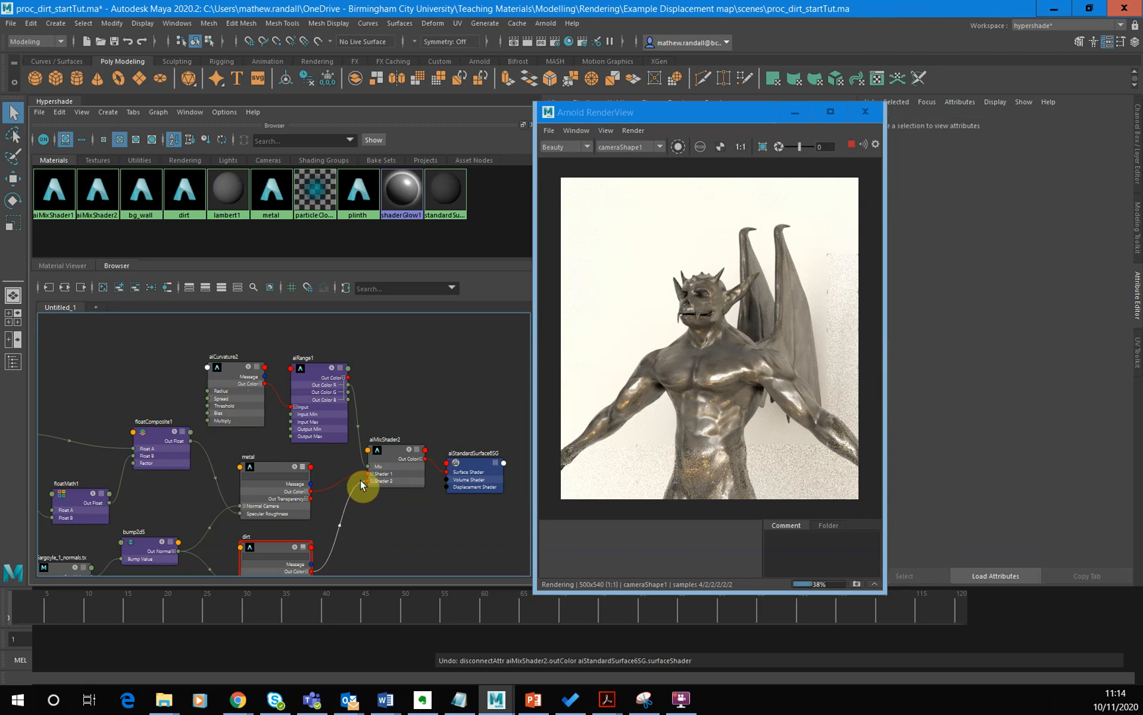
mouse_move(360, 485)
left_mouse_down()
mouse_move(400, 471)
mouse_move(377, 479)
mouse_move(388, 500)
mouse_move(365, 487)
left_mouse_up()
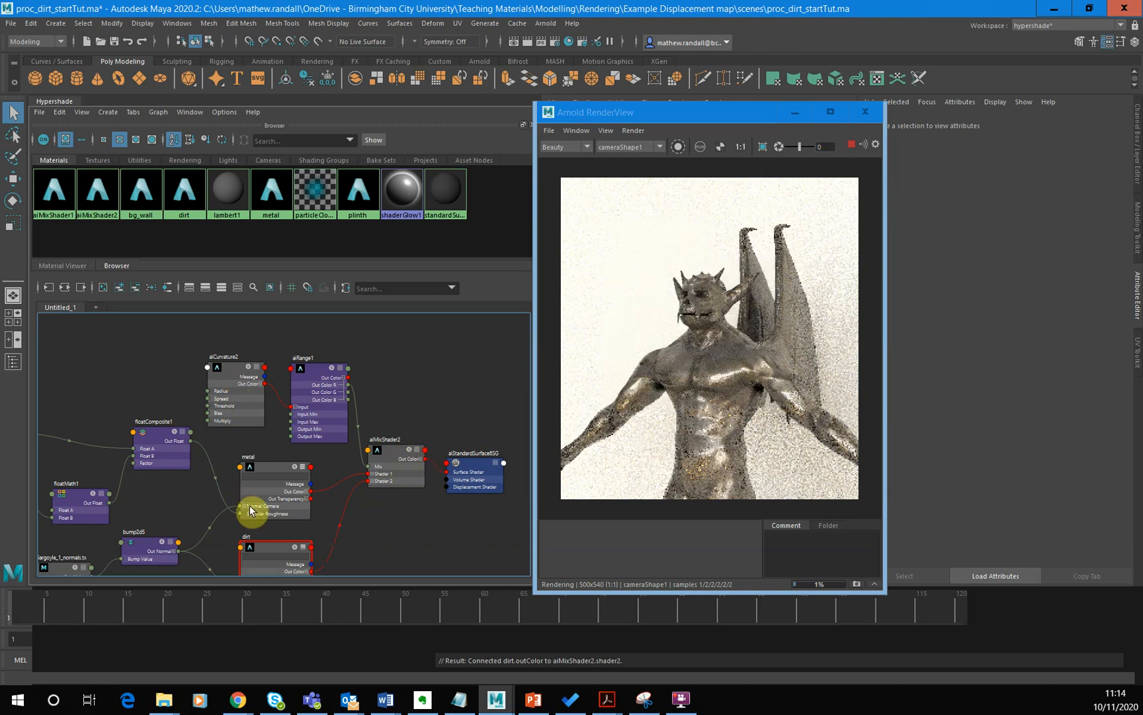
- Turn isolated rendering back on and preview the metal and aiCurvature2 nodes
left_click(271, 488)
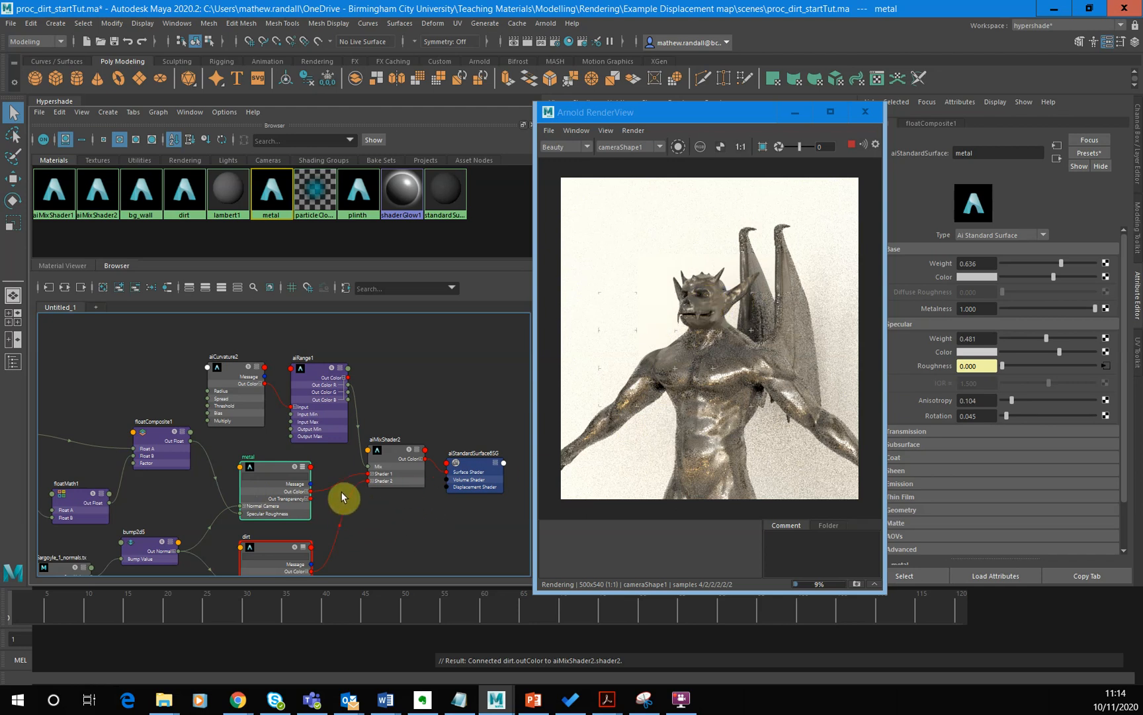
left_click(678, 147)
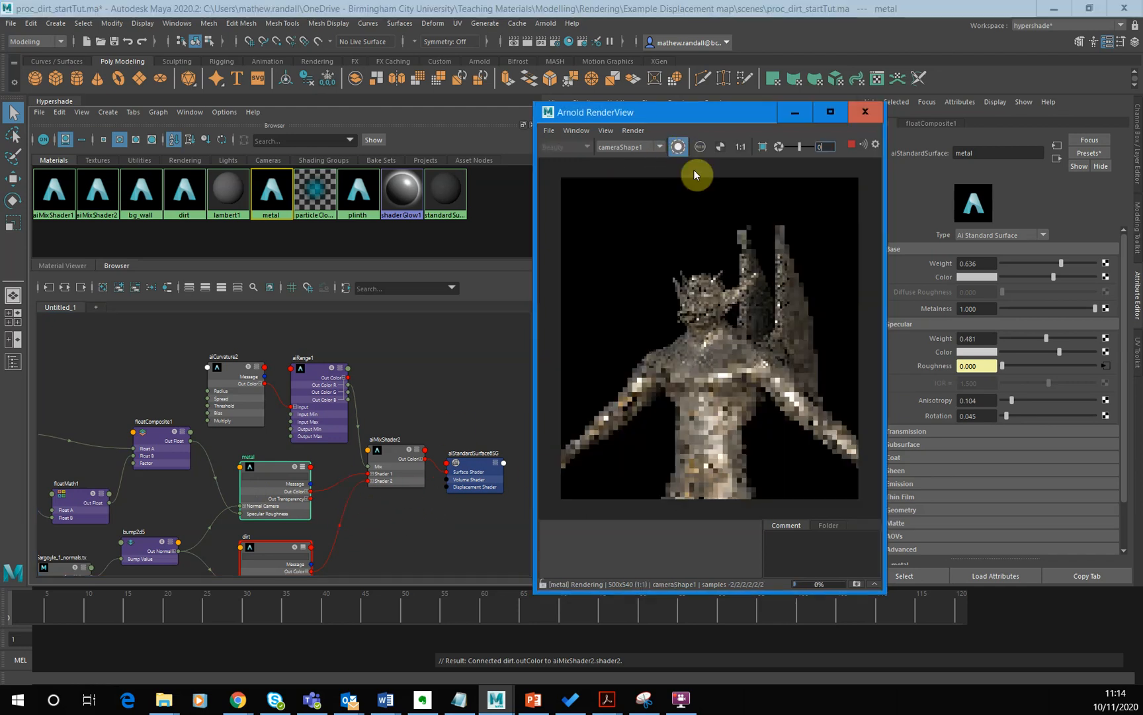
left_click(235, 396)
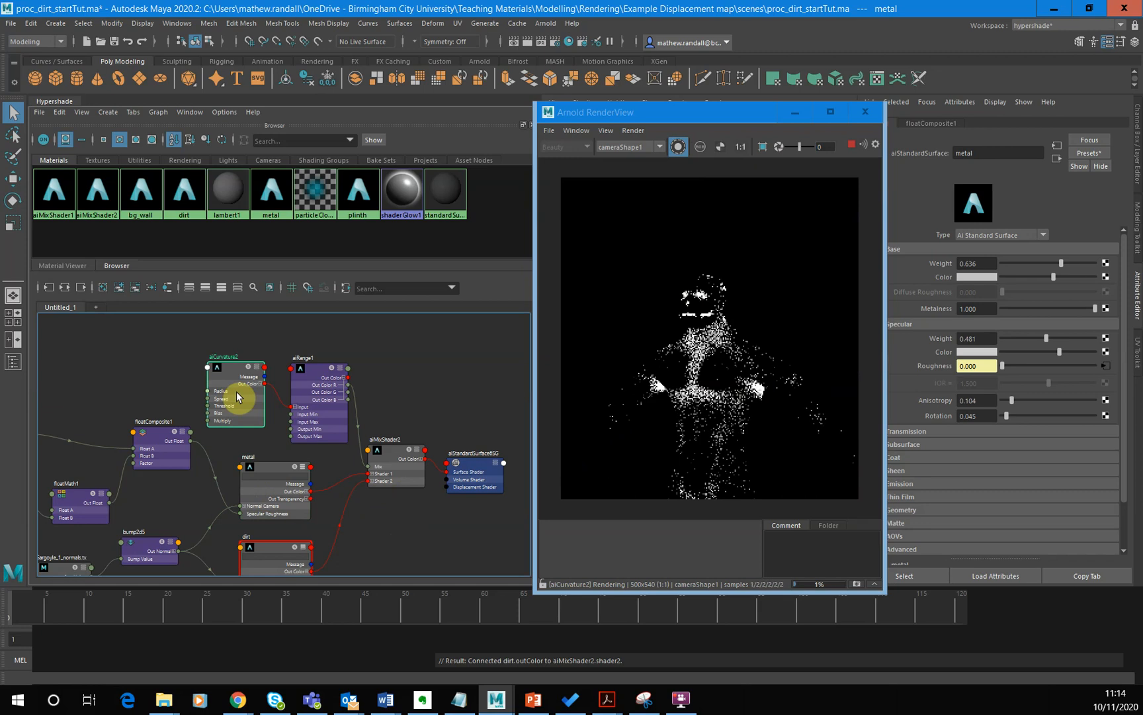
- Try different Gain values on aiRange1, including 0.8 and 0.9, and put the Gain back to 0.5
left_click(325, 404)
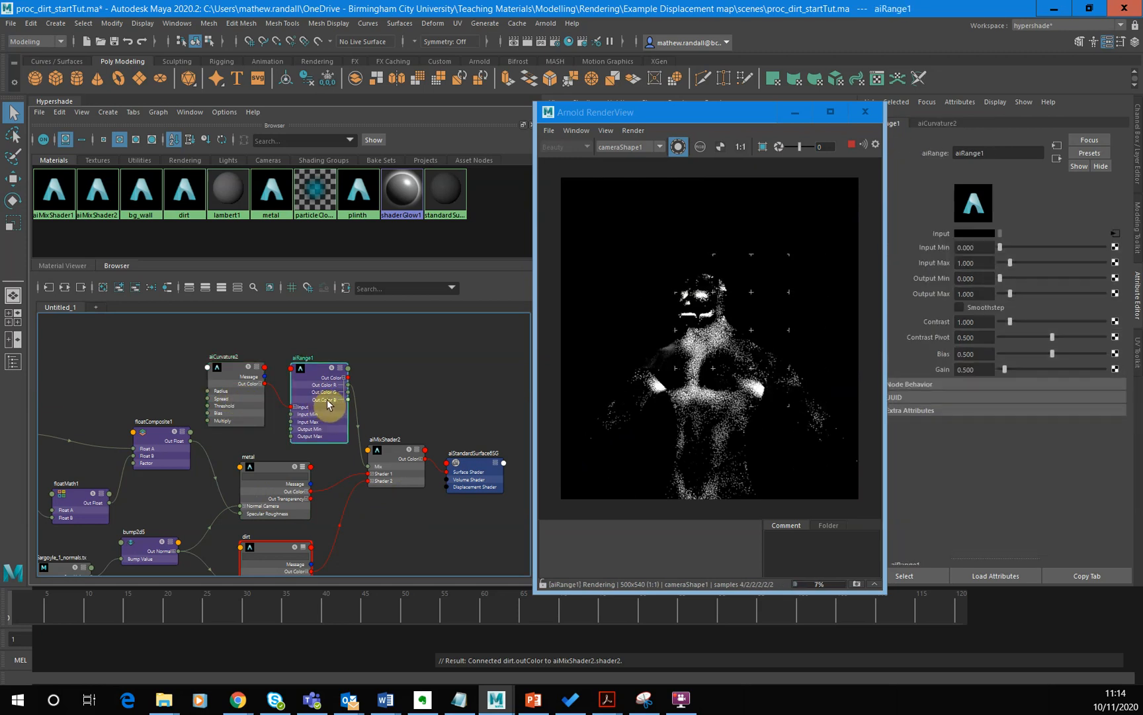
left_click(1022, 368)
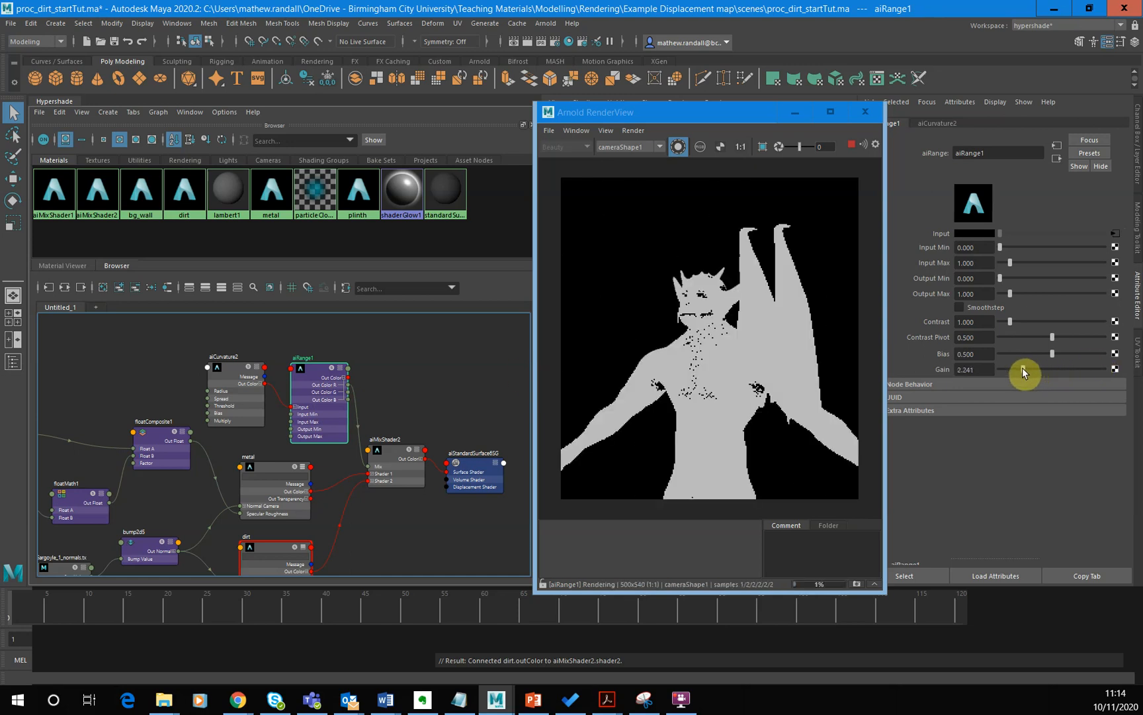
left_click_drag(1019, 370, 1003, 370)
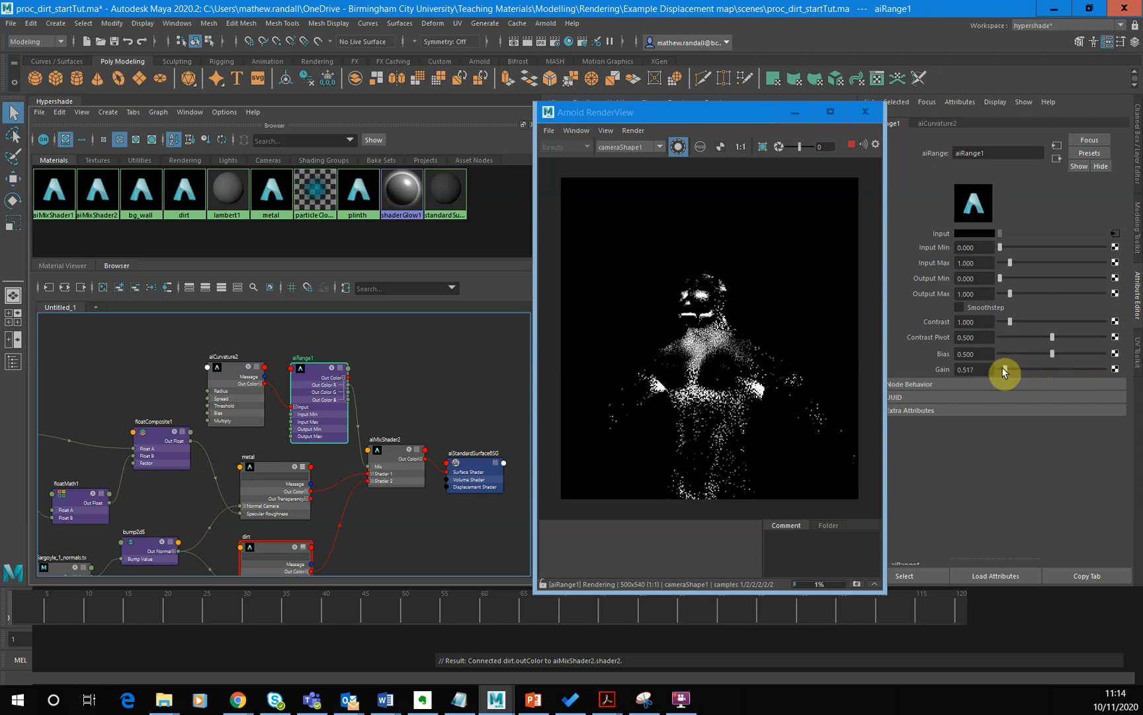
left_click(976, 371)
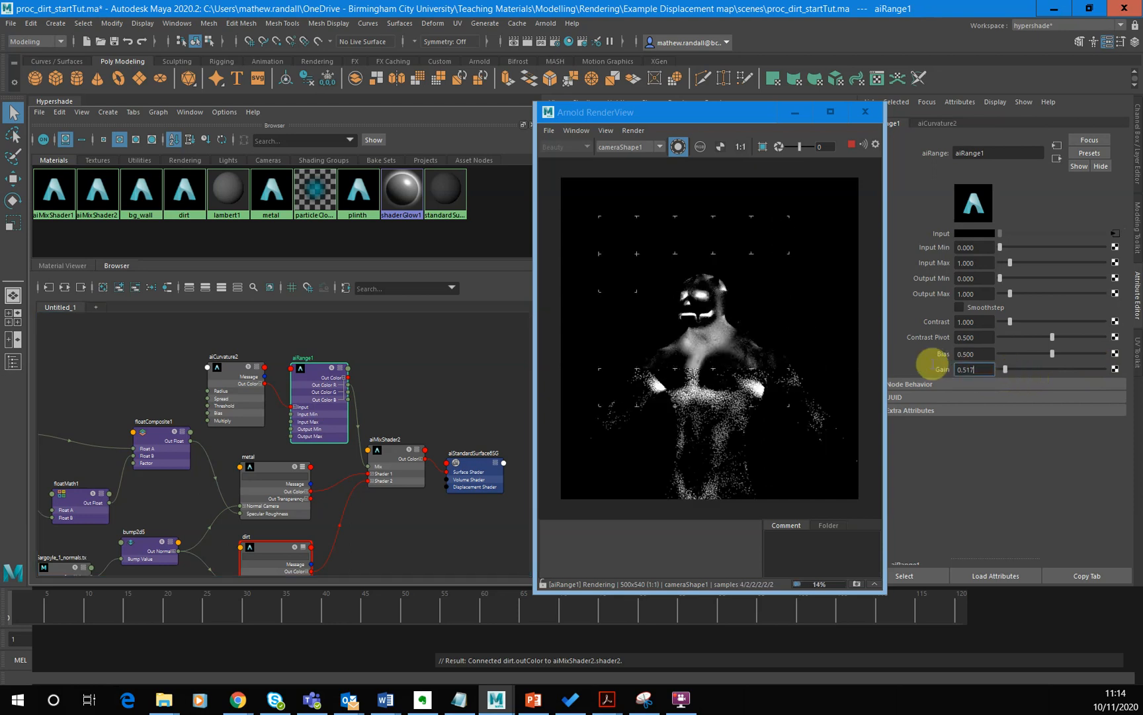
type("0.8")
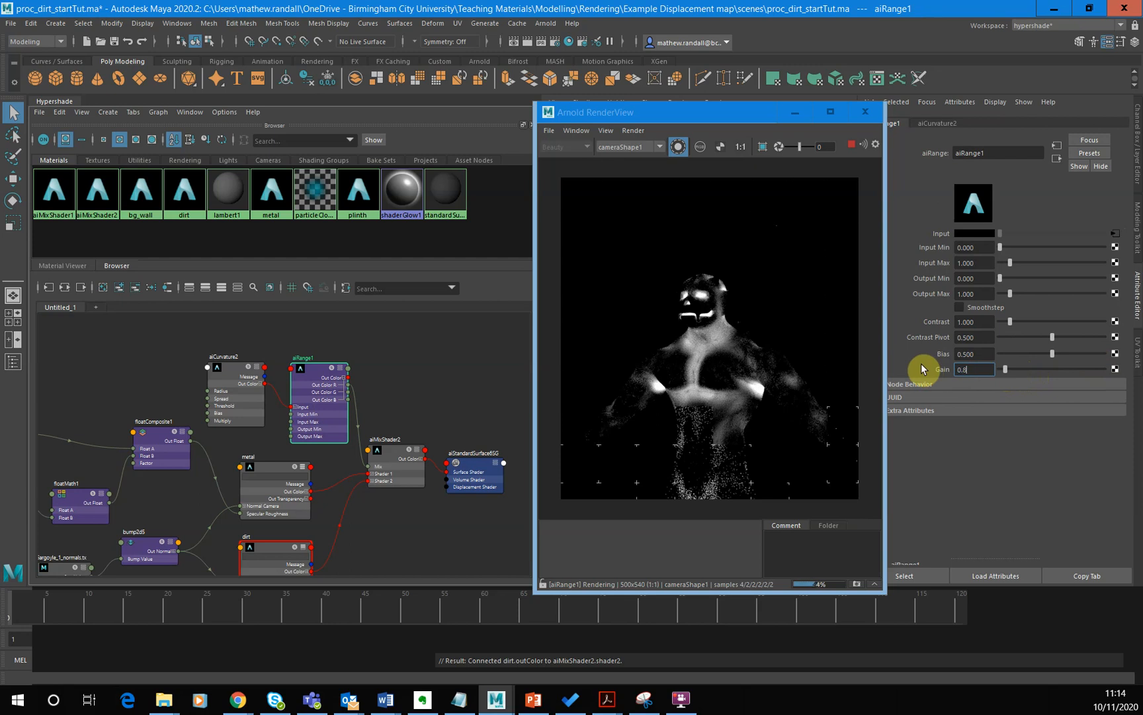
key("Return")
left_click_drag(987, 371, 943, 370)
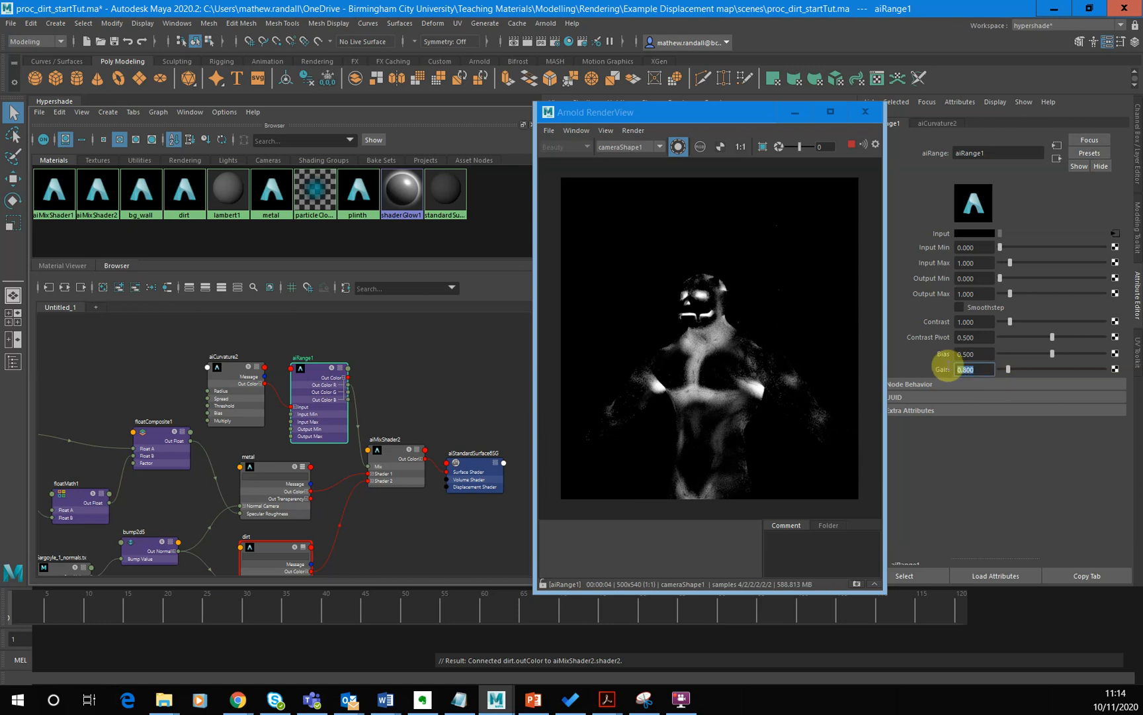
type("0.9")
key("Return")
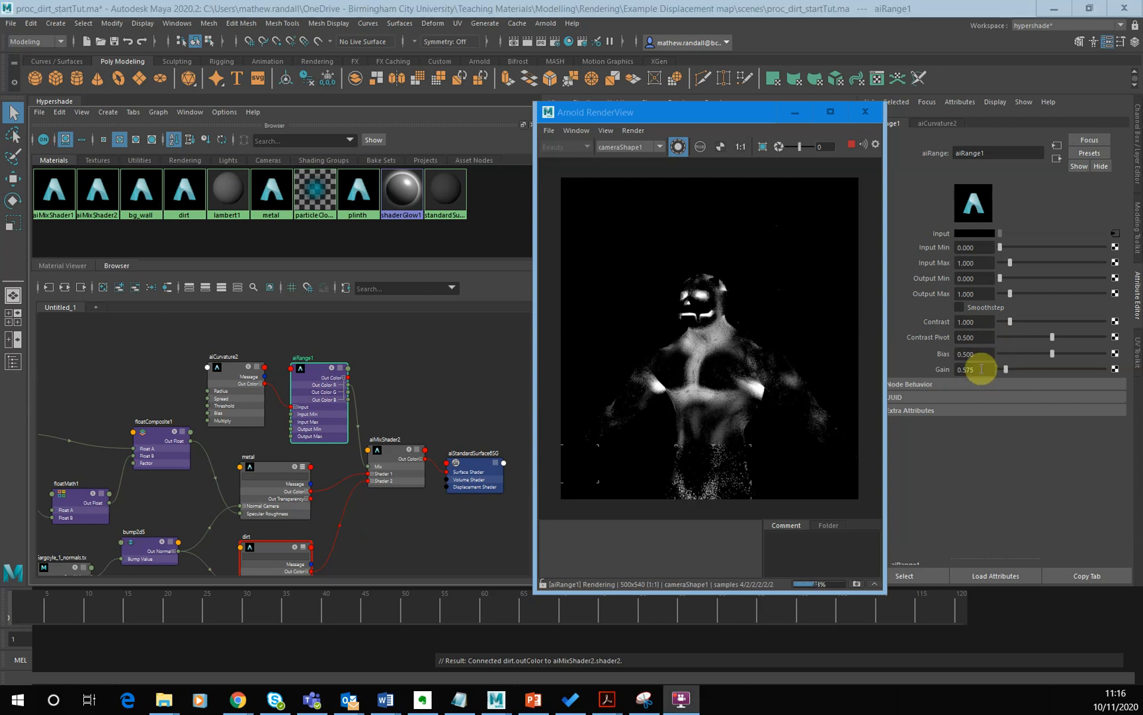
left_click(974, 369)
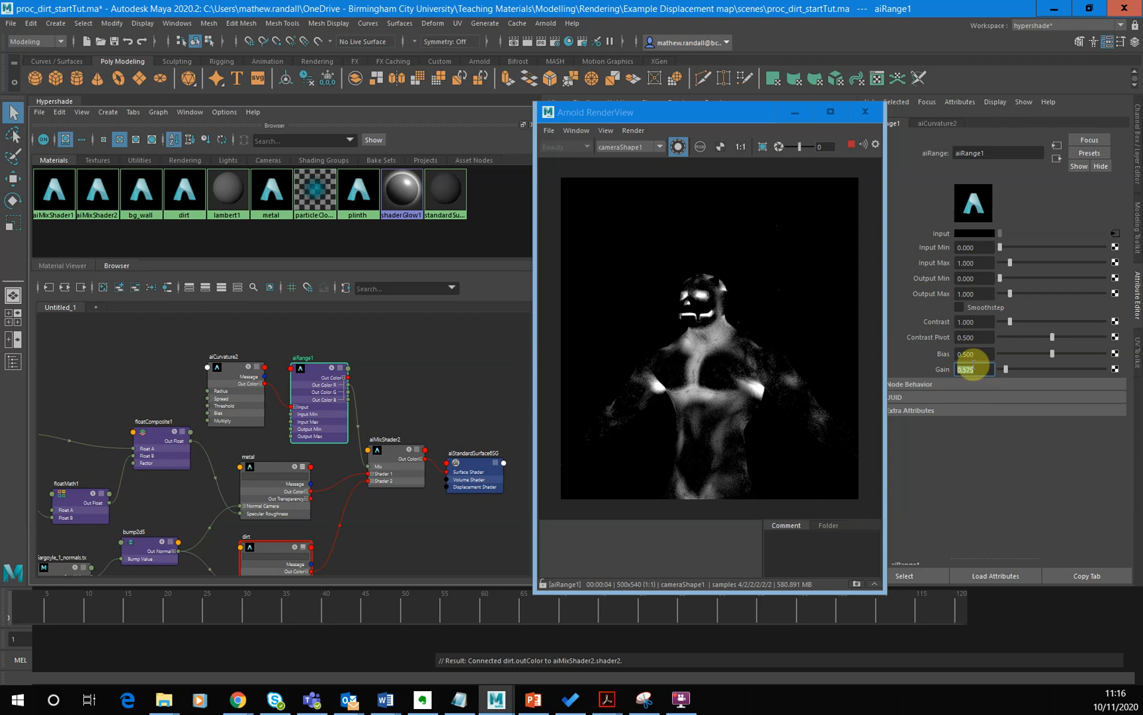
key("Return")
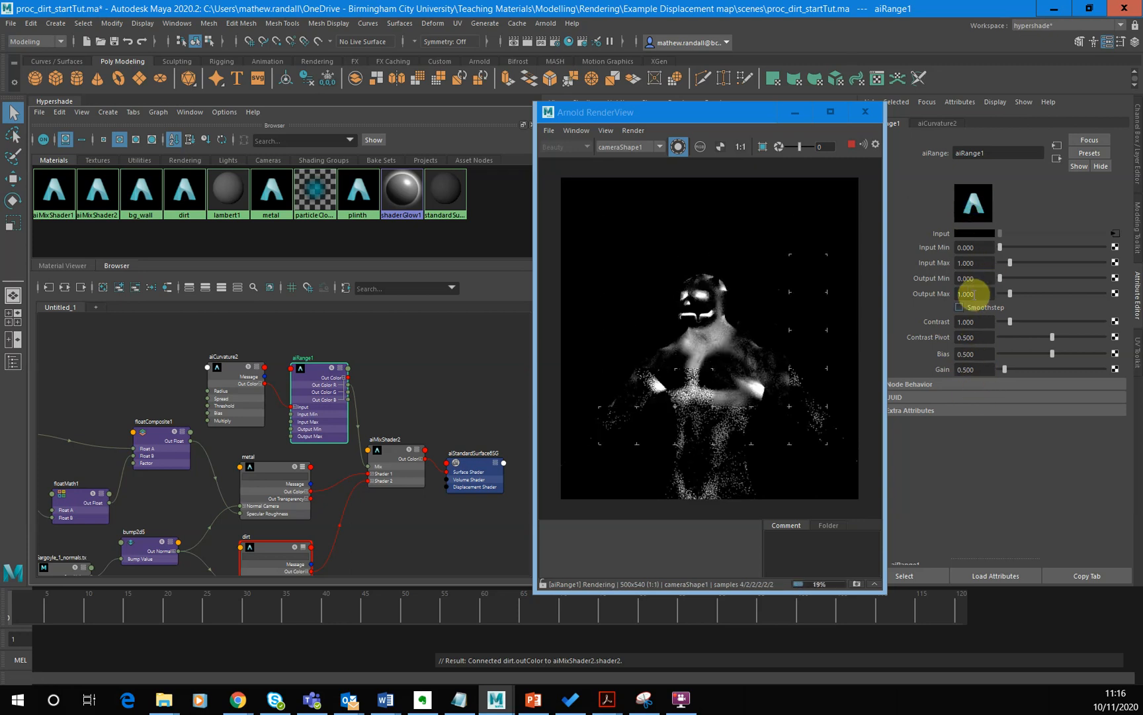
- Set aiRange1's Output Max to 2 and Contrast to about 2.01, and preview the effect on aiMixShader2
left_click(973, 293)
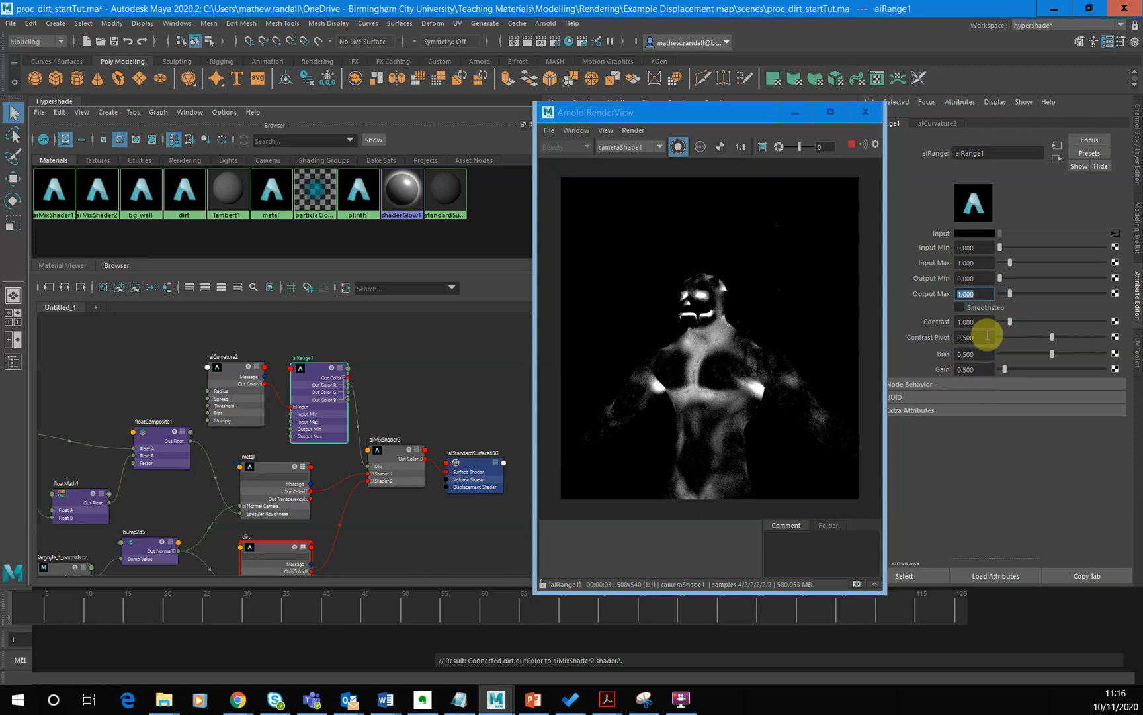
key("Return")
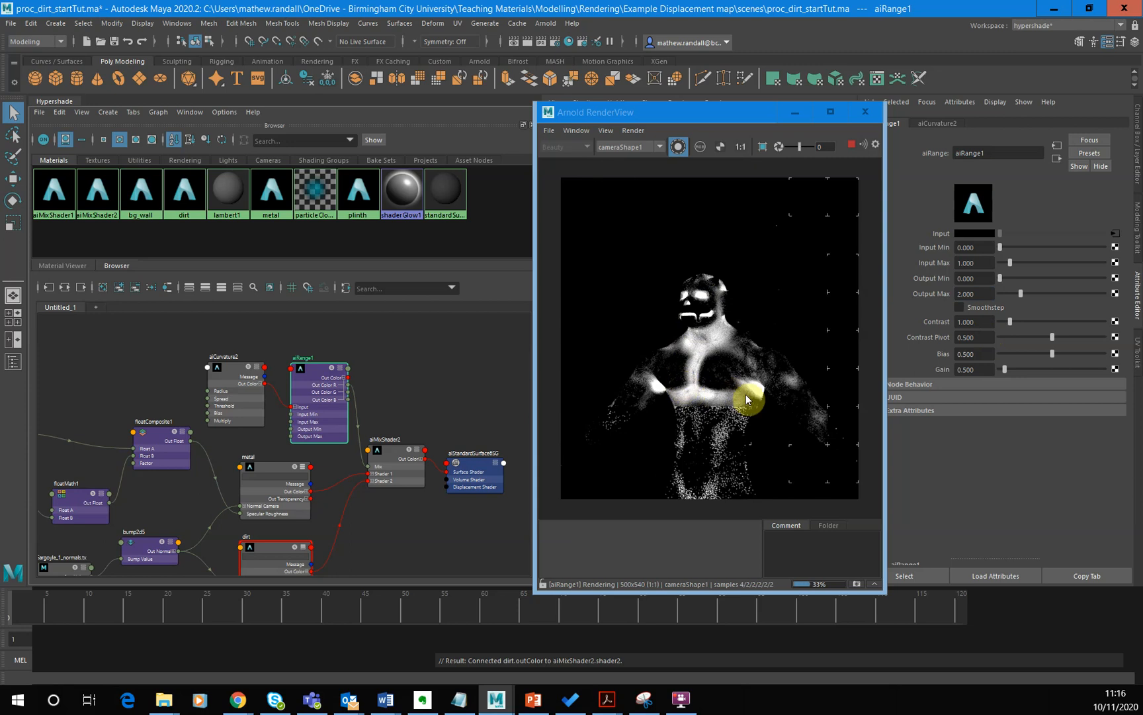
left_click_drag(1010, 322, 1021, 324)
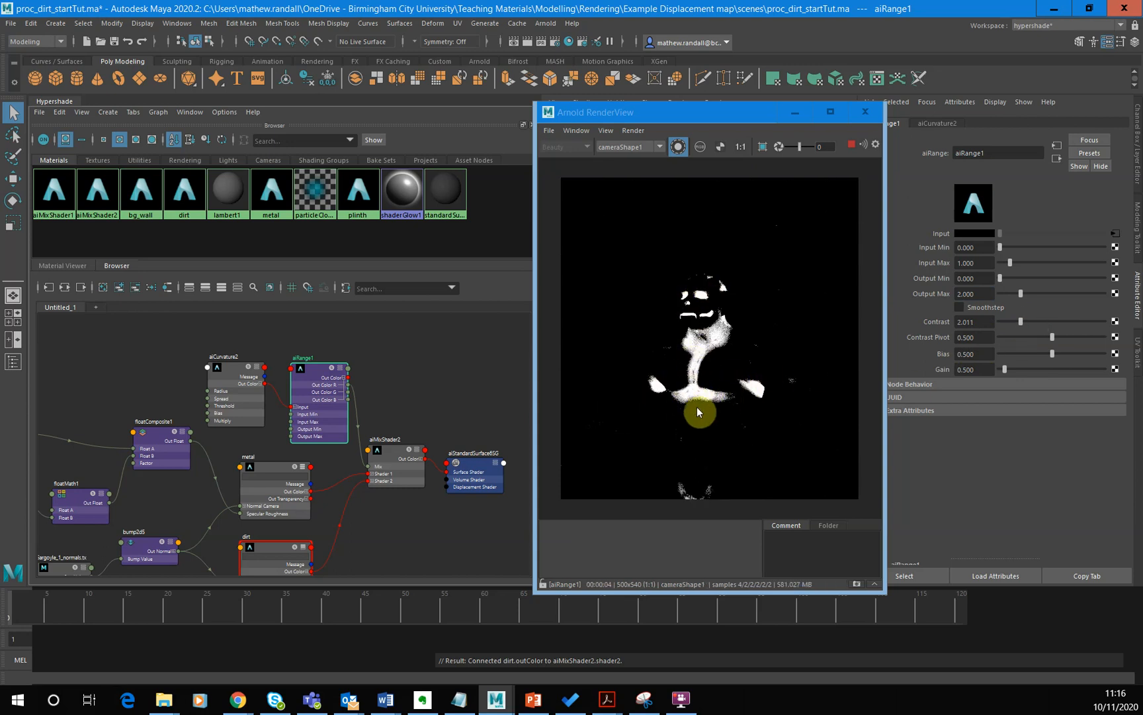
left_click(396, 463)
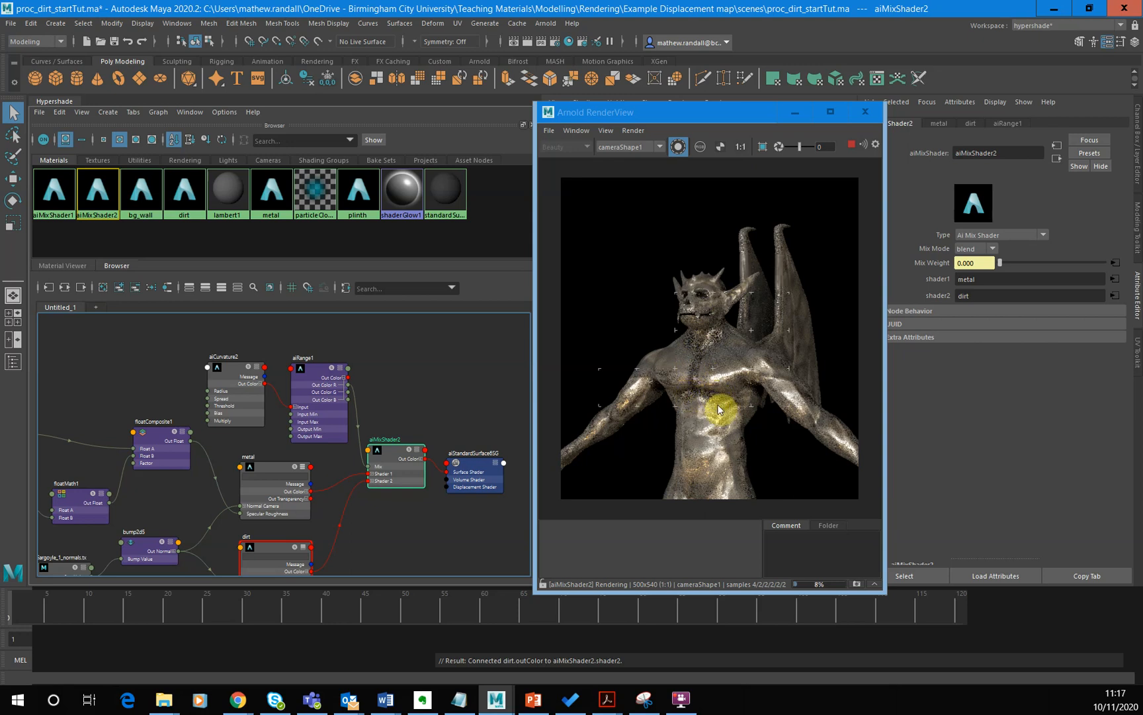
- Lower aiCurvature2's Radius, trying 0.8, about 0.24 and 0.3, and settle on 0.5
left_click(239, 400)
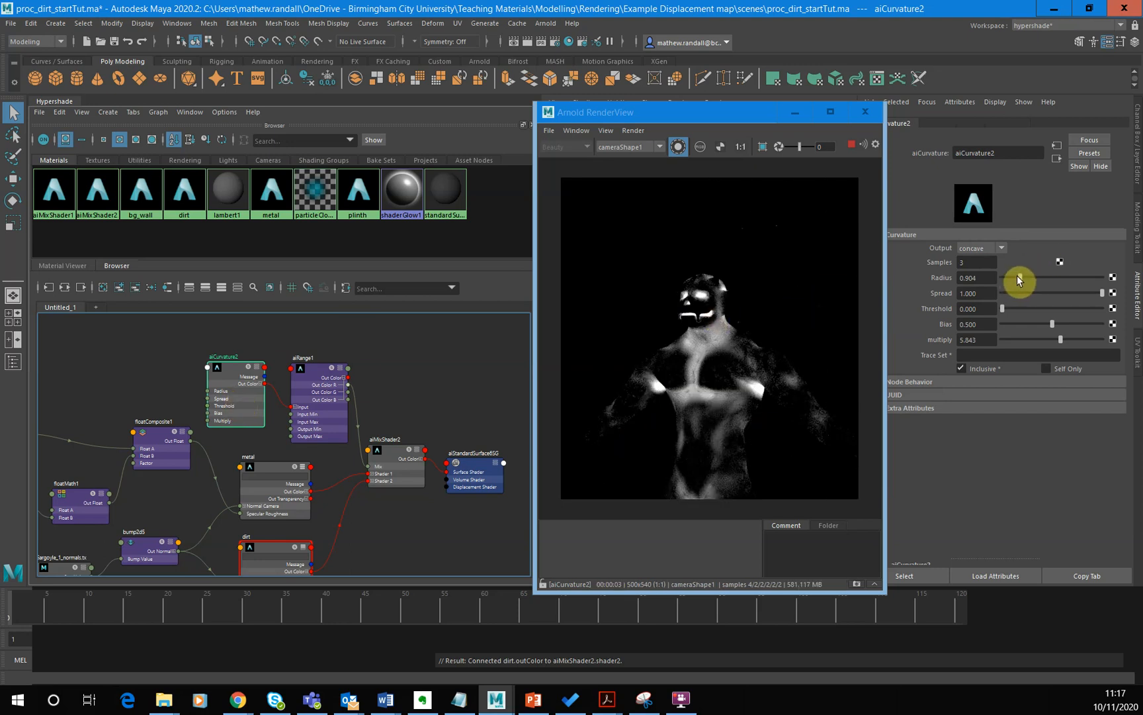
double_click(978, 278)
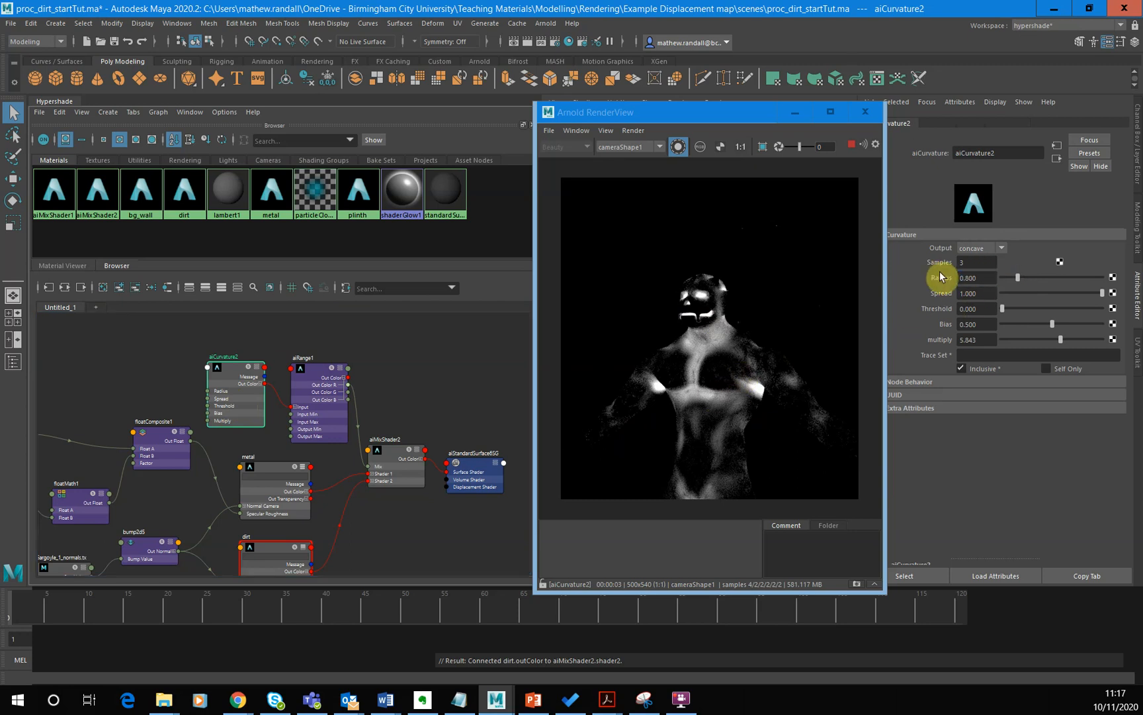
left_click_drag(1015, 278, 1006, 276)
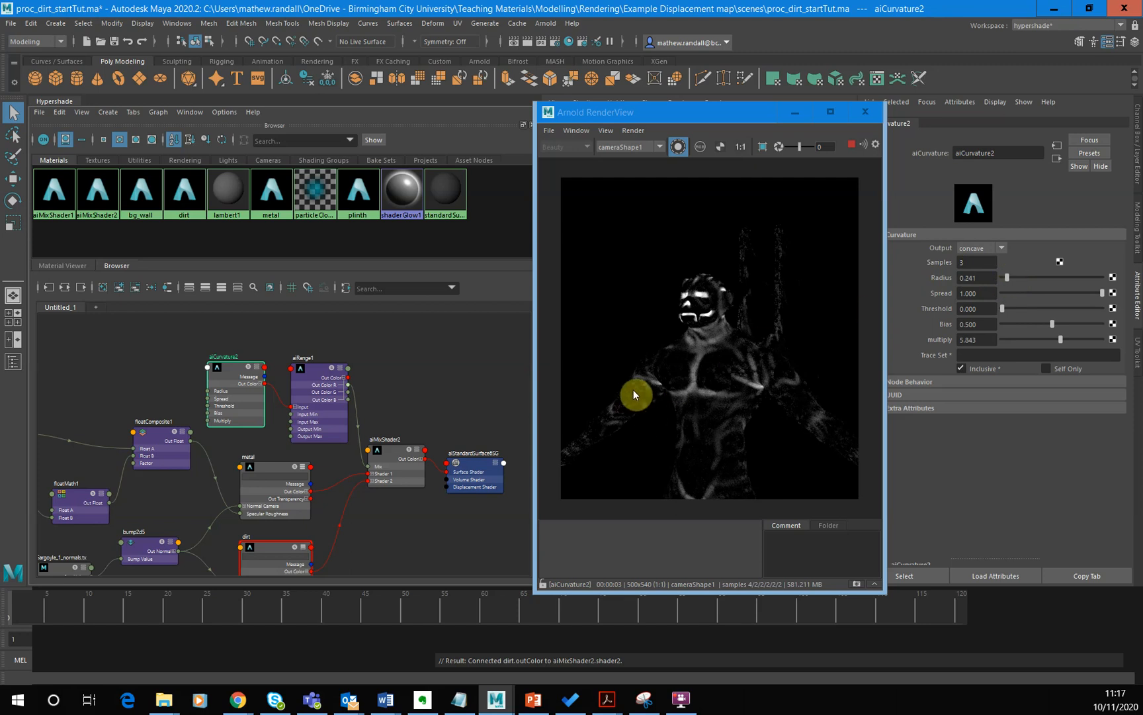
double_click(988, 278)
type("0.3")
key("Return")
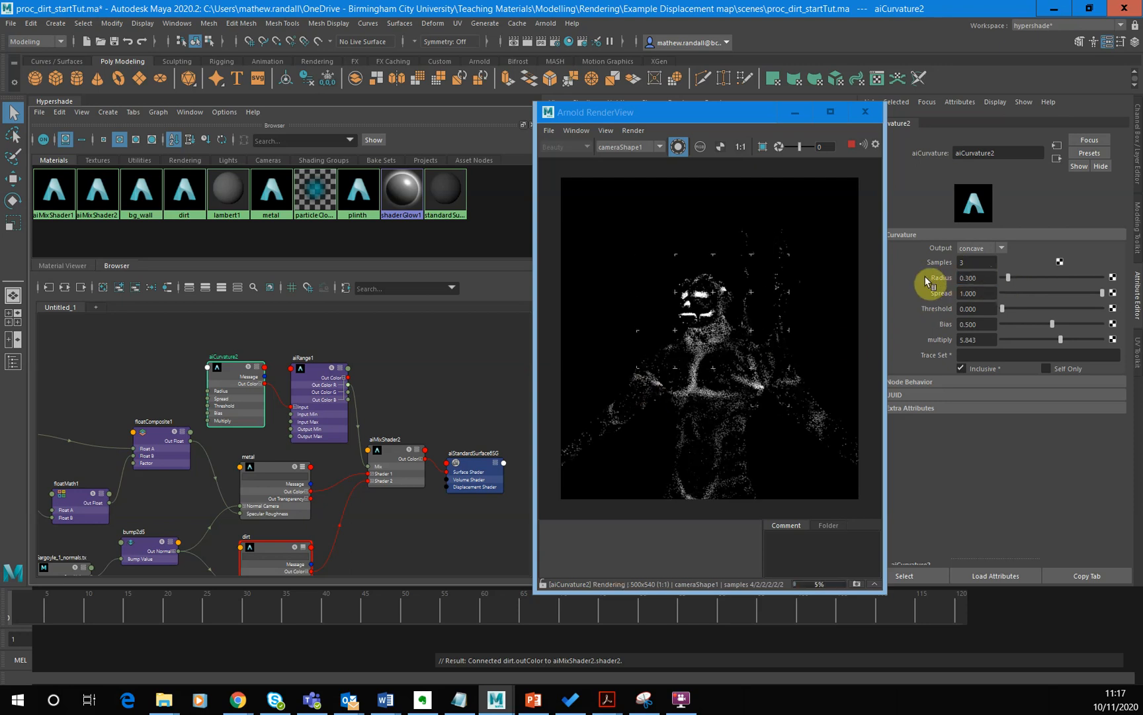
double_click(980, 278)
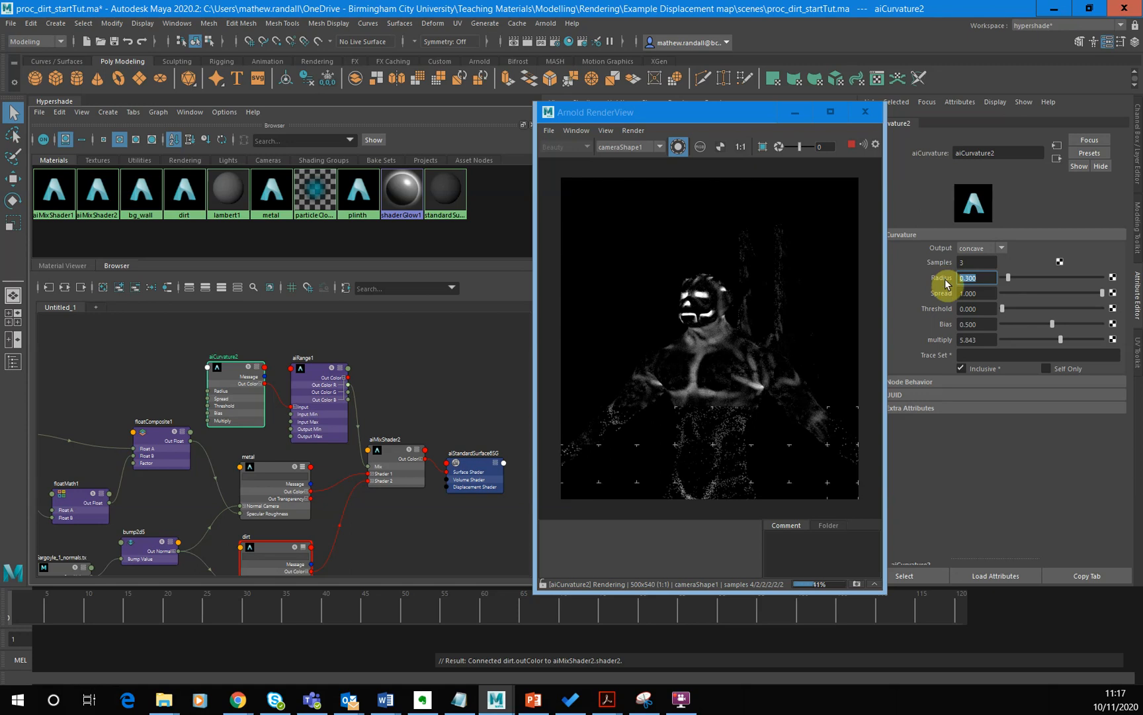
type("0.5")
key("Return")
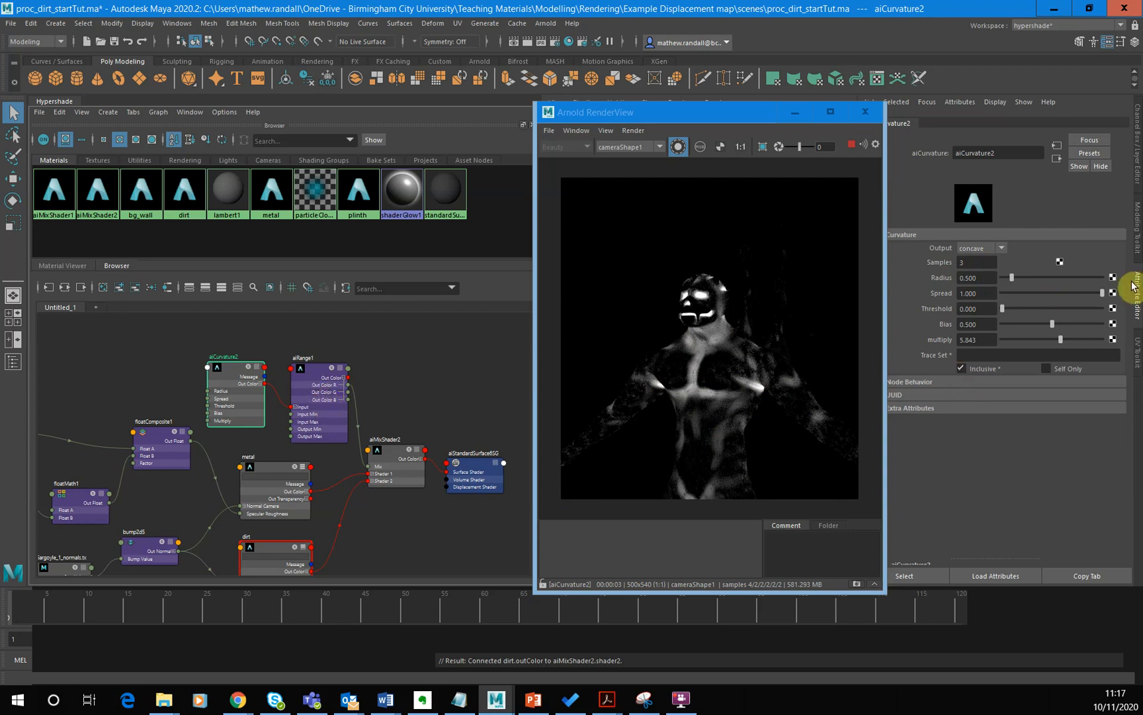
- Try Threshold values of about 0.19 and 0.77 on aiCurvature2, and return the Threshold to 0
left_click_drag(1008, 306, 1021, 309)
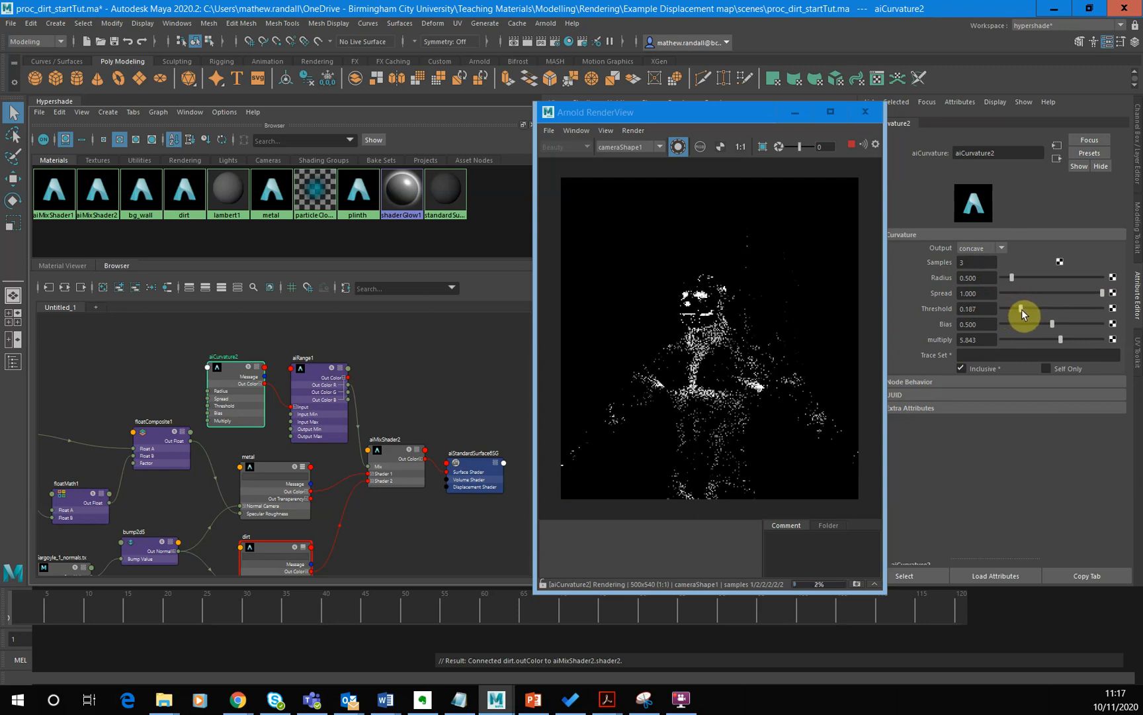
left_click(1078, 307)
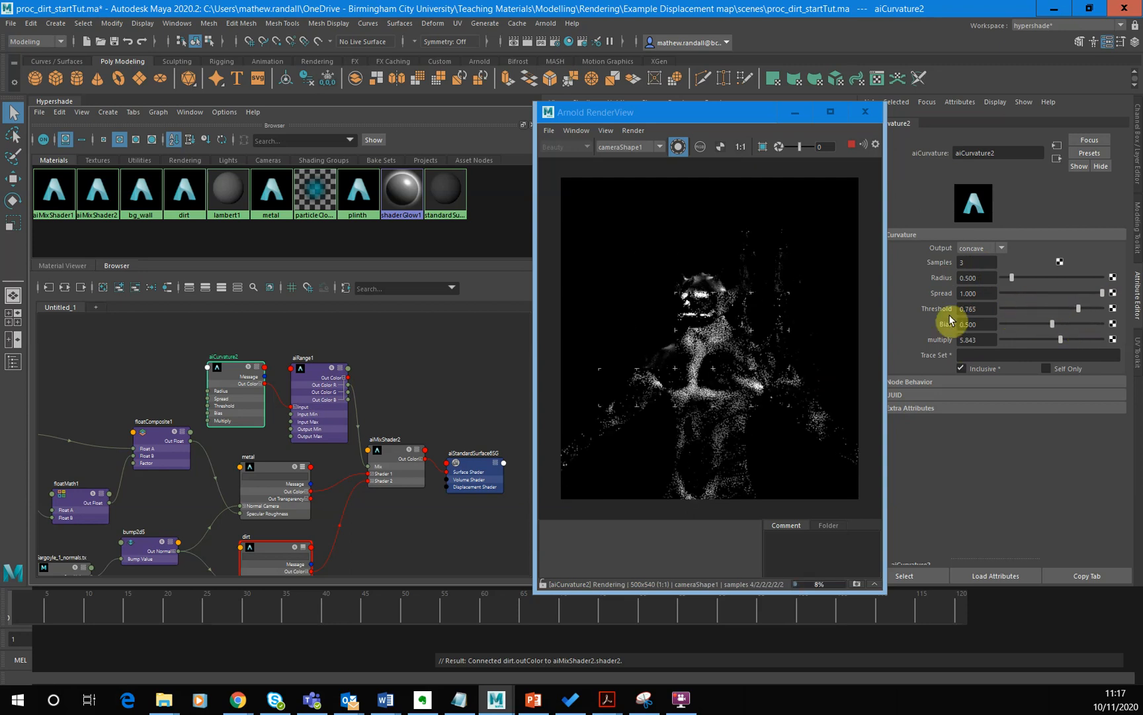
left_click_drag(1003, 304, 990, 306)
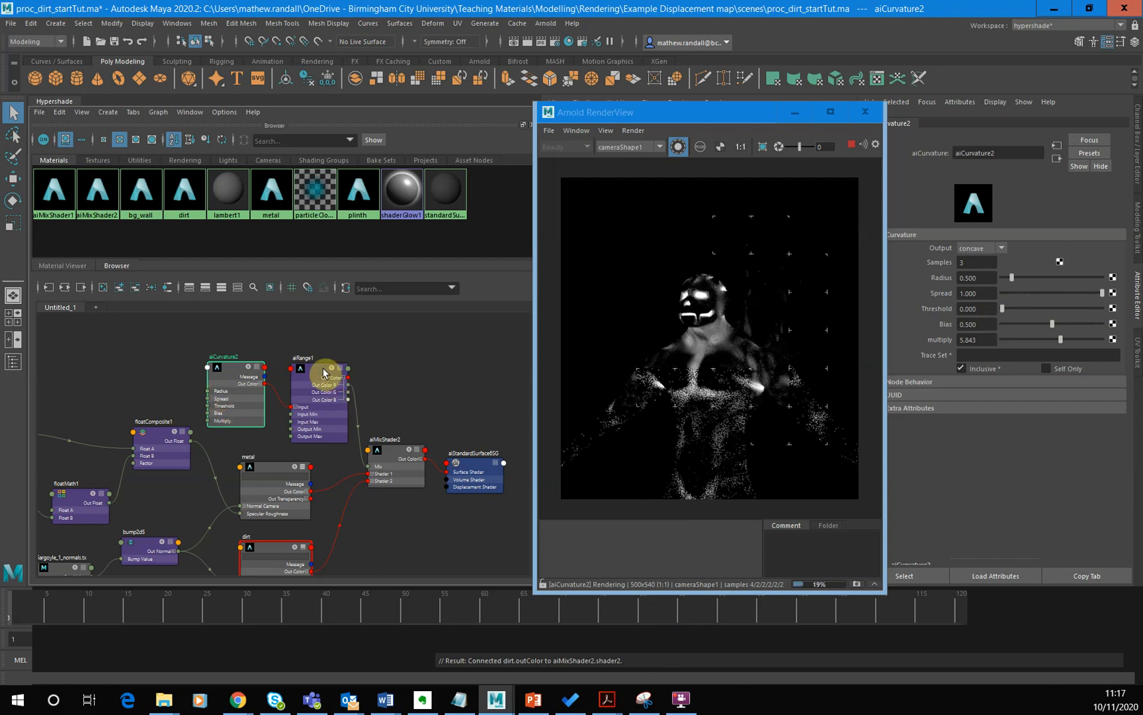
- Compare the aiRange1 and aiCurvature2 previews, and set aiRange1's Contrast to 1 and Output Max to 2.5
left_click(315, 391)
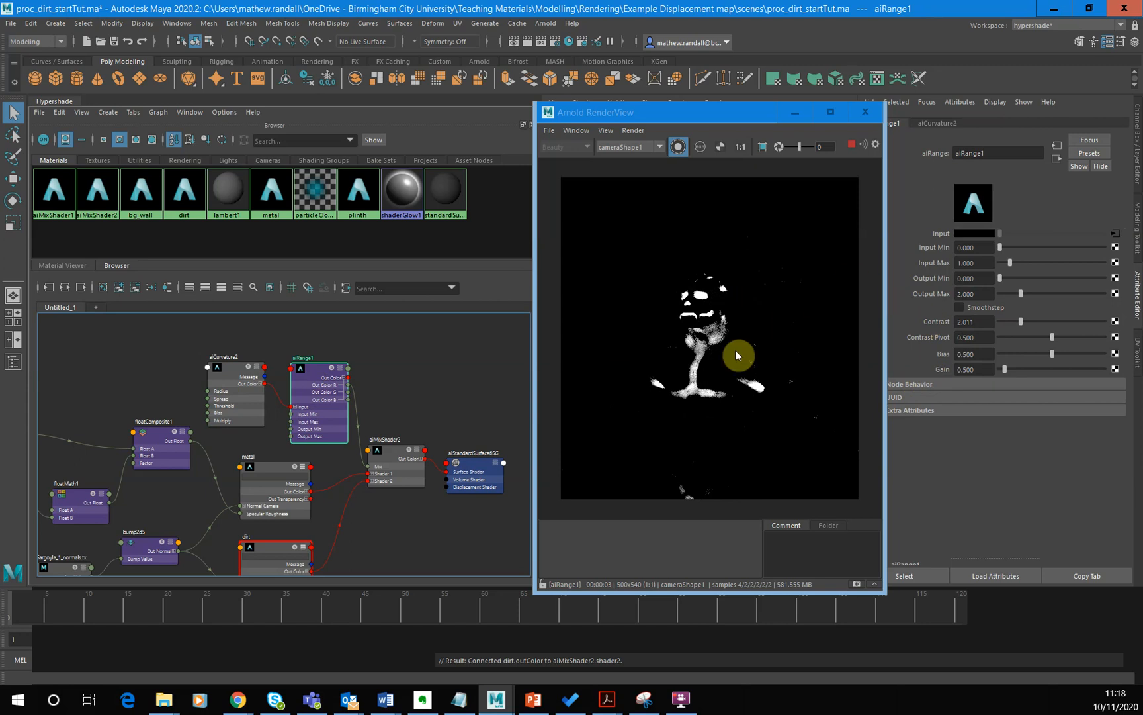
left_click(243, 397)
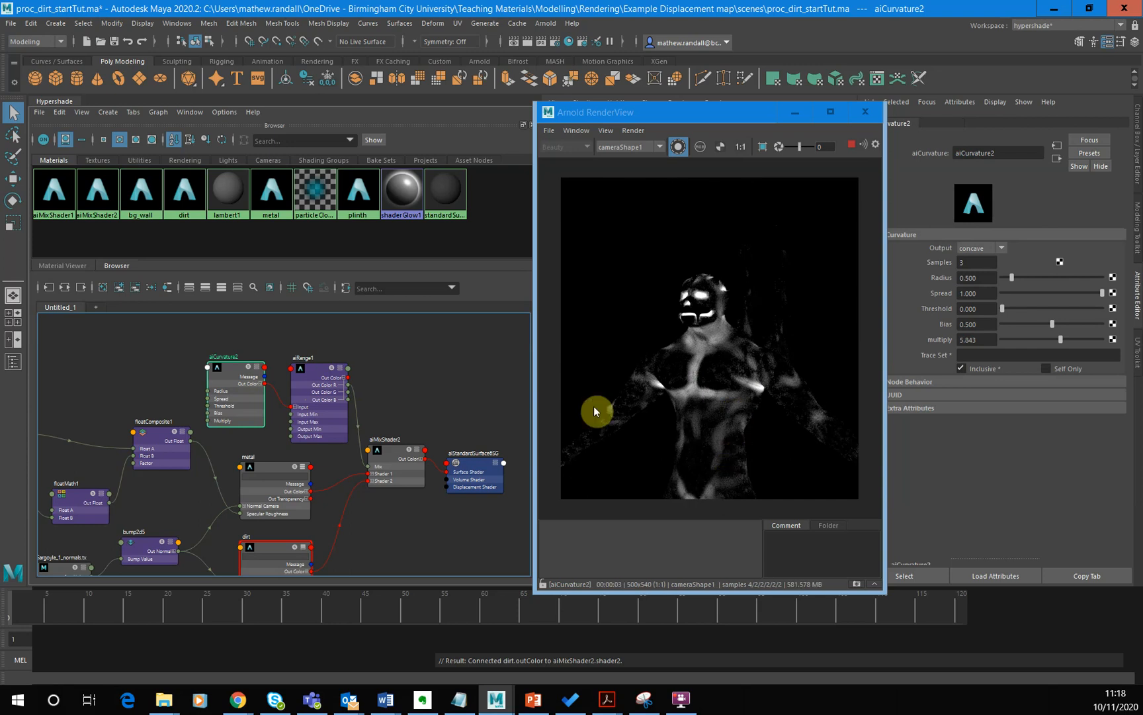
left_click(334, 413)
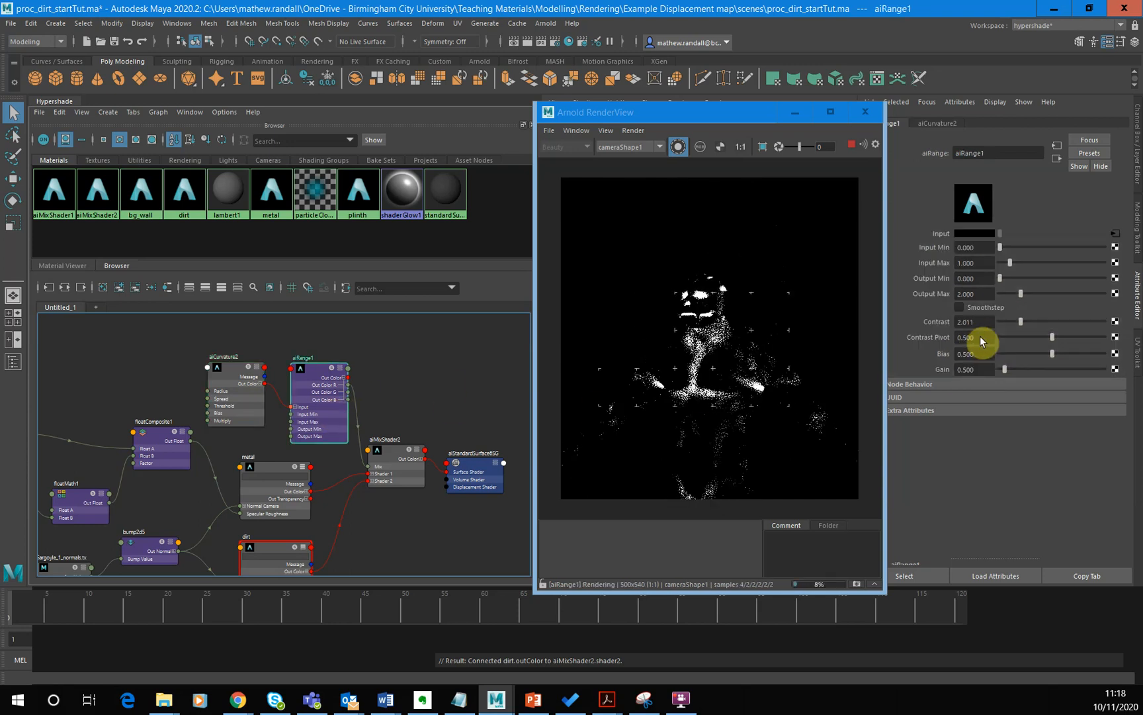
left_click(971, 322)
type("1")
key("Return")
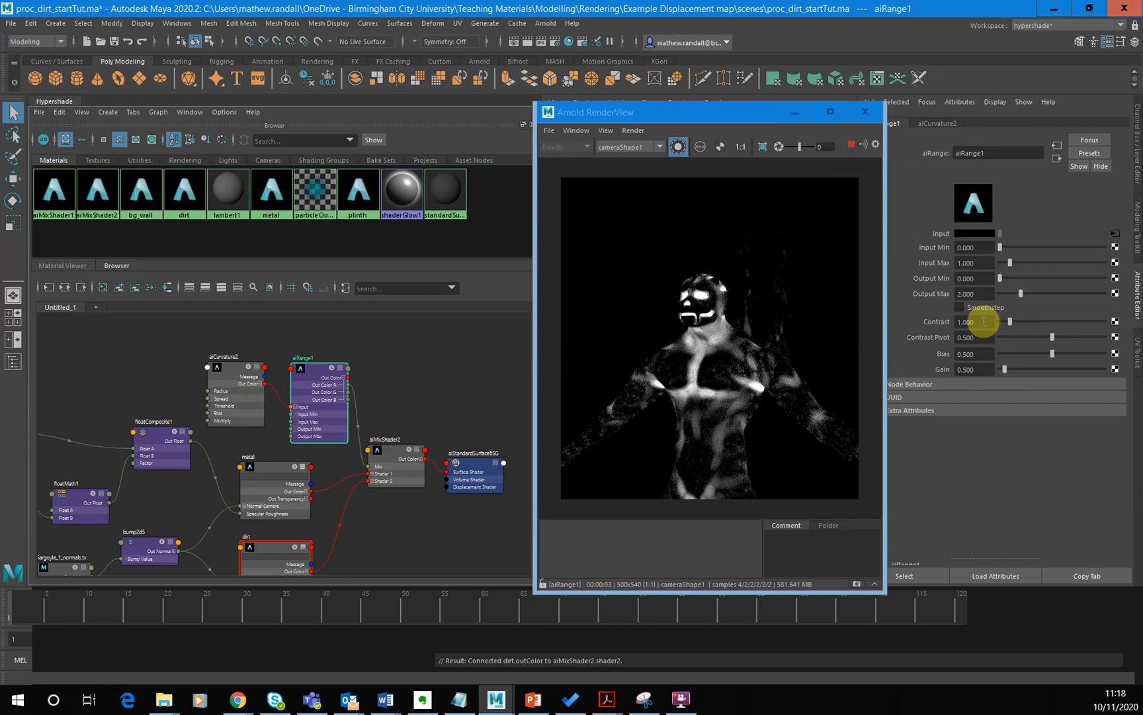
left_click(963, 293)
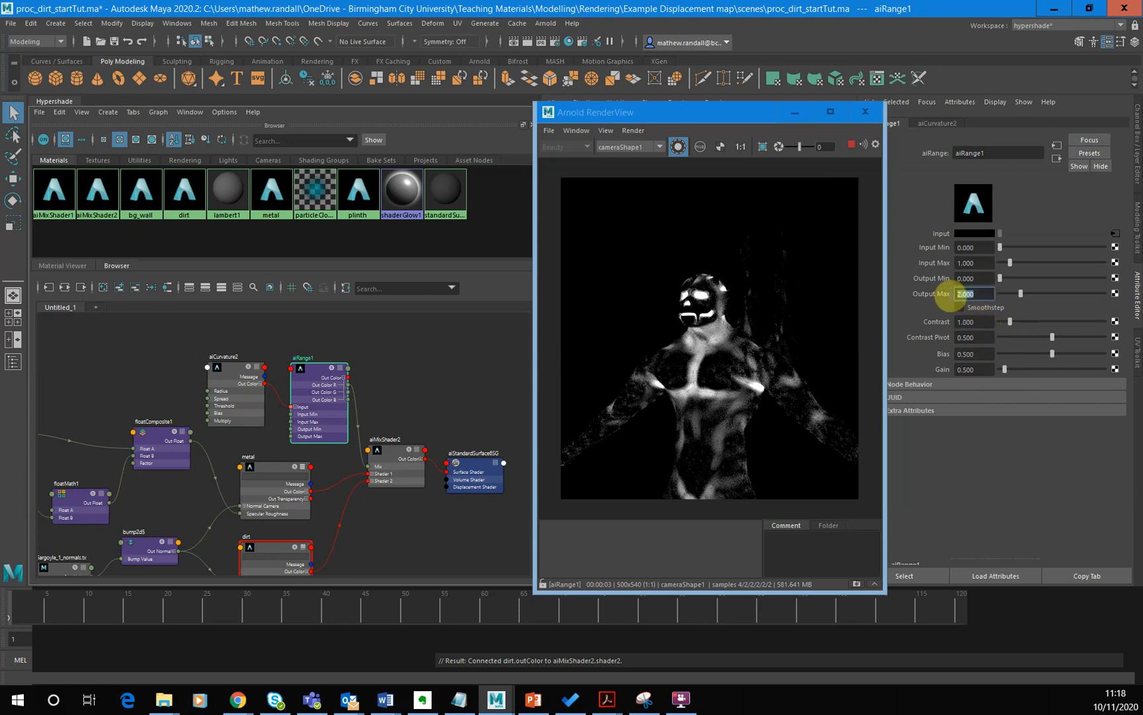
type("2.5")
key("Return")
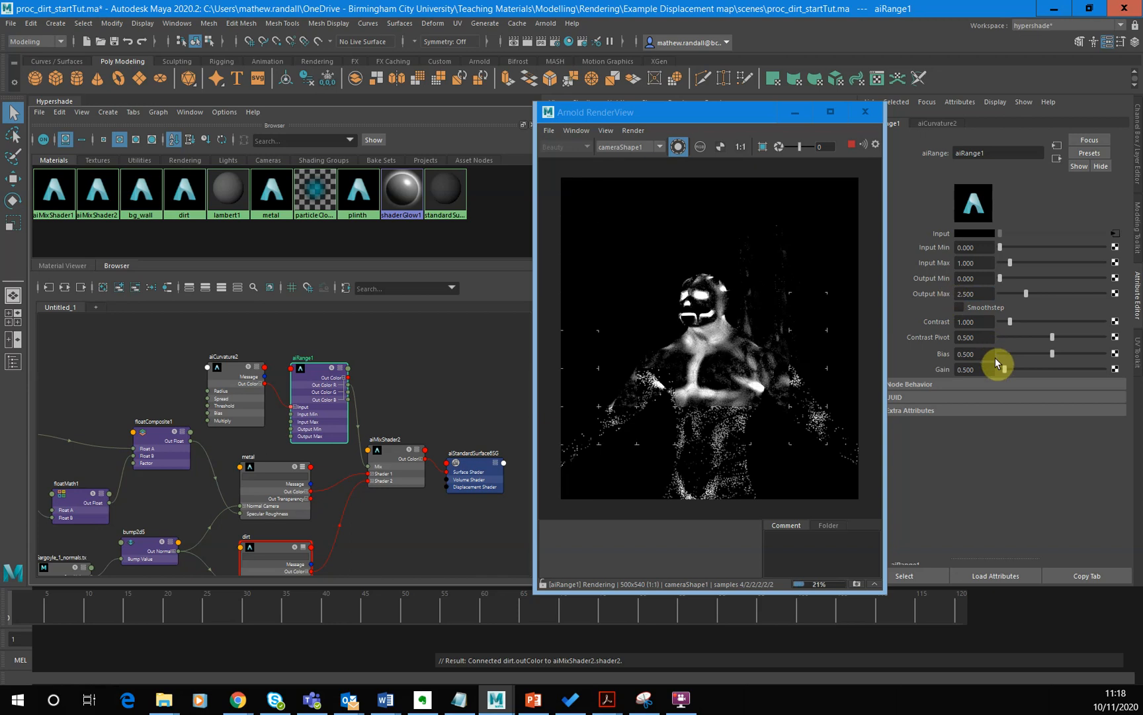
- Preview aiMixShader2 in isolation, and switch back to rendering the full scene
left_click(403, 467)
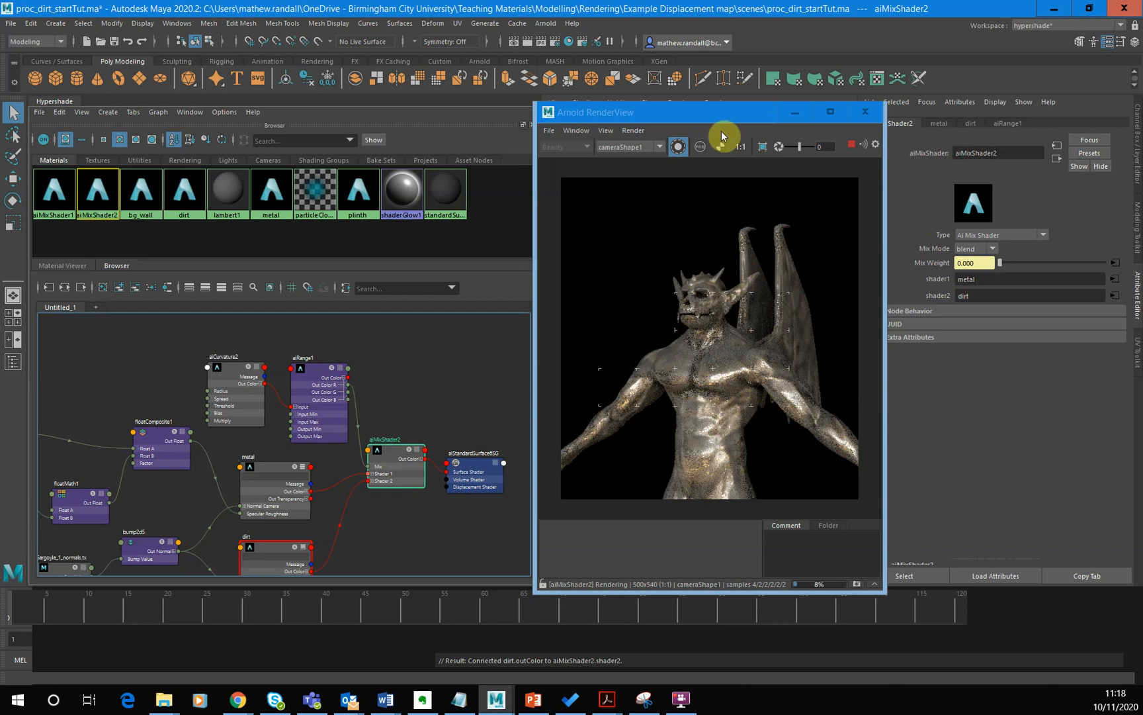
left_click(677, 146)
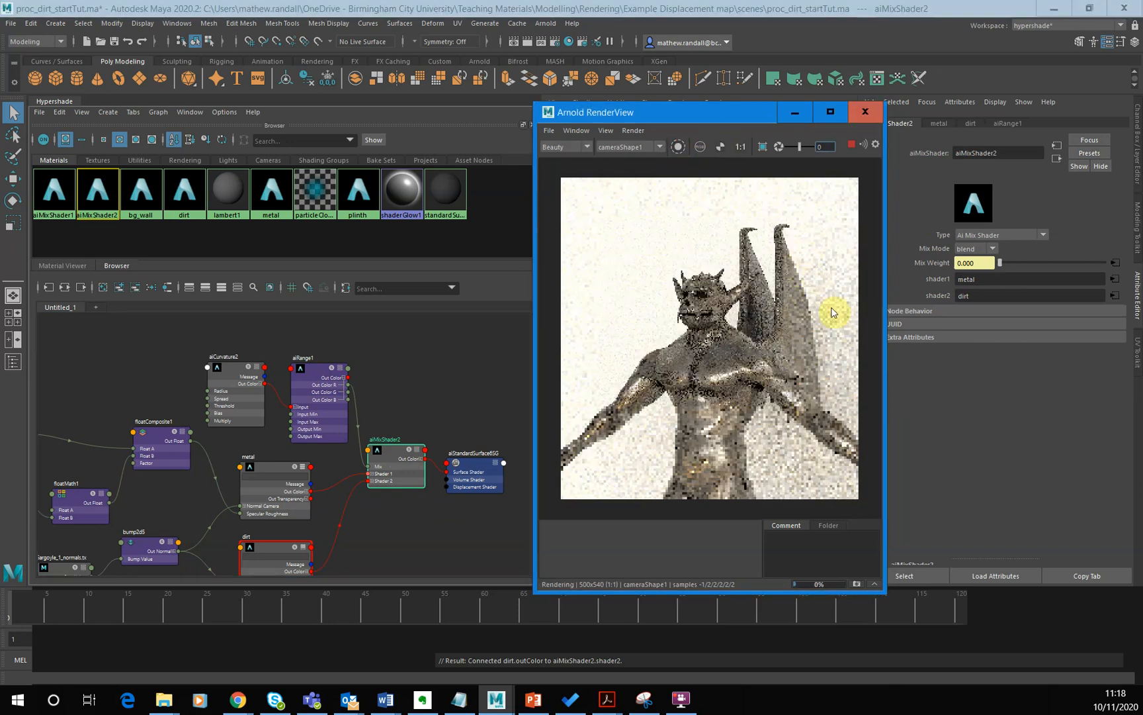